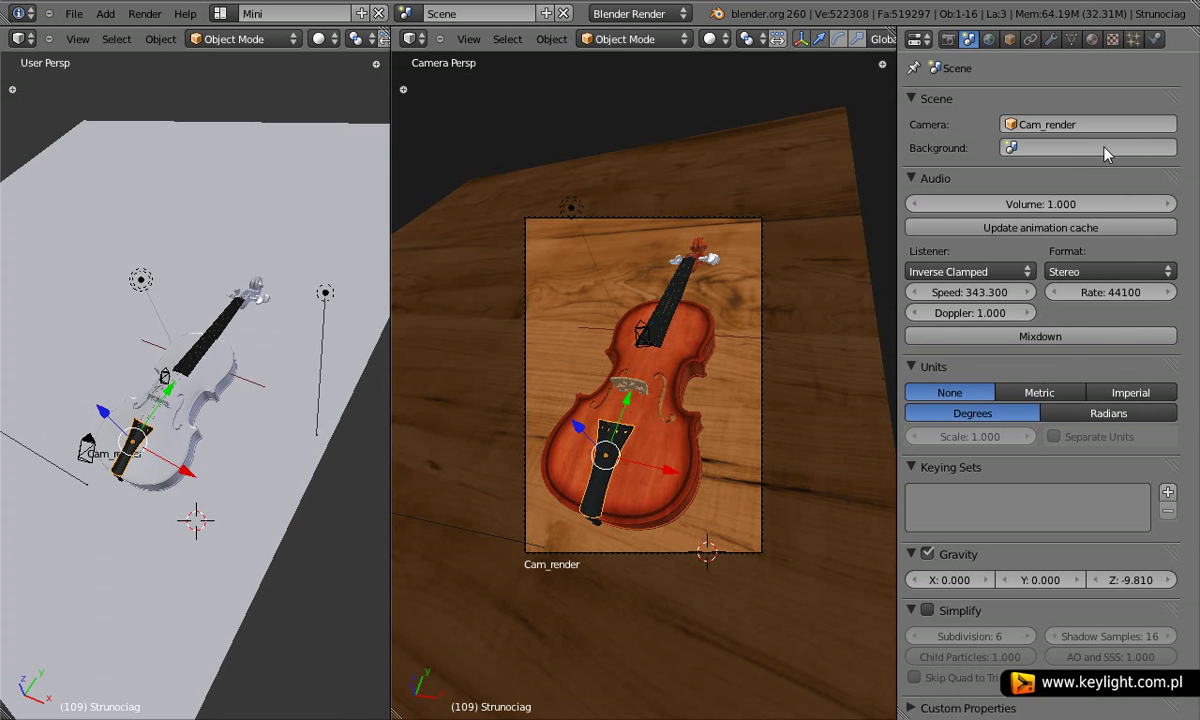
Set Cam_test as the scene's active camera in Scene properties.
left_click(1091, 40)
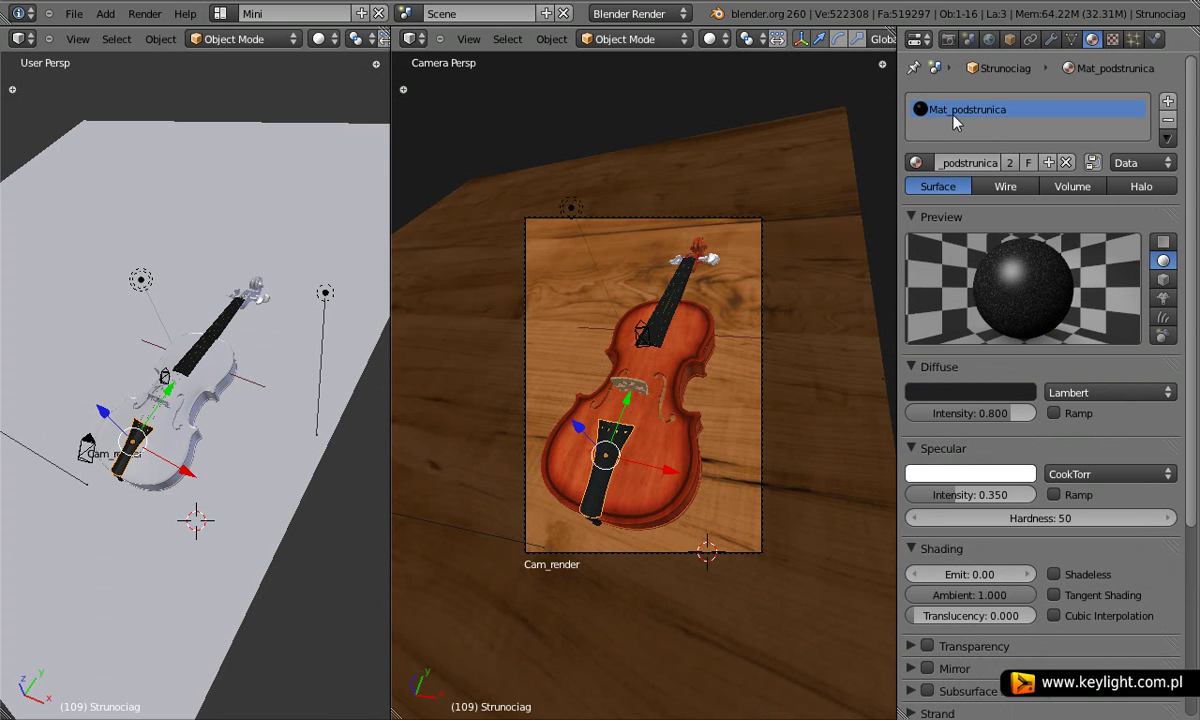
left_click(968, 39)
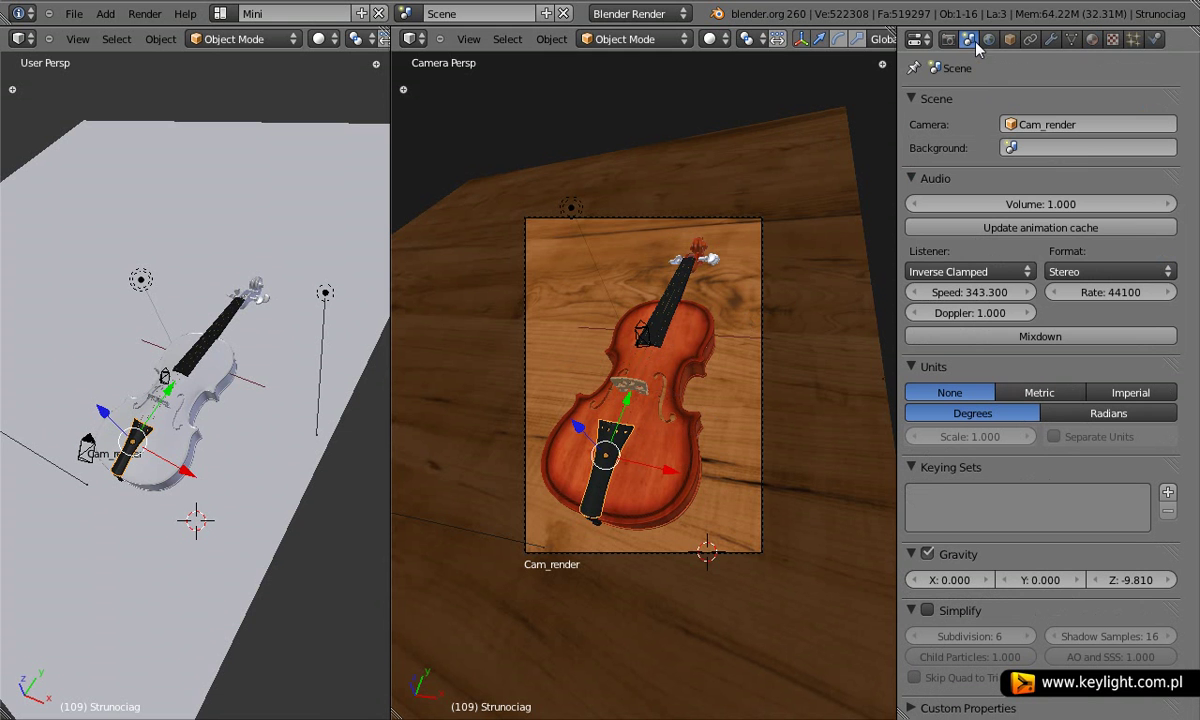
left_click(1006, 126)
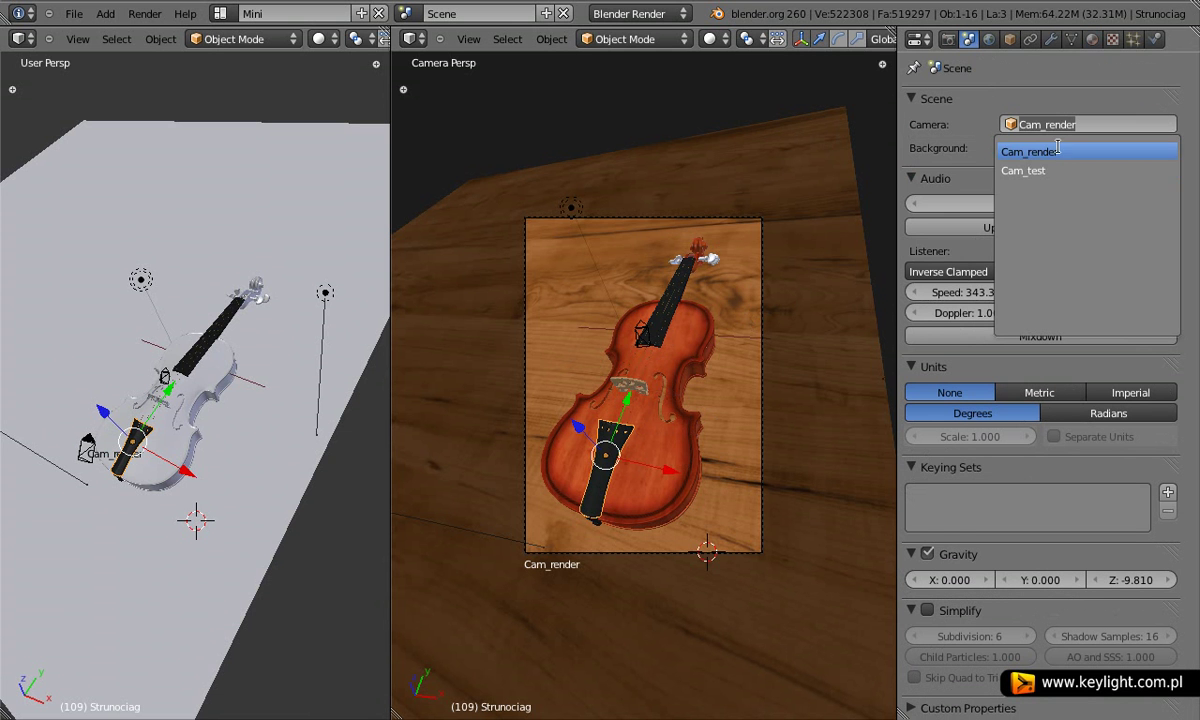
left_click(1060, 174)
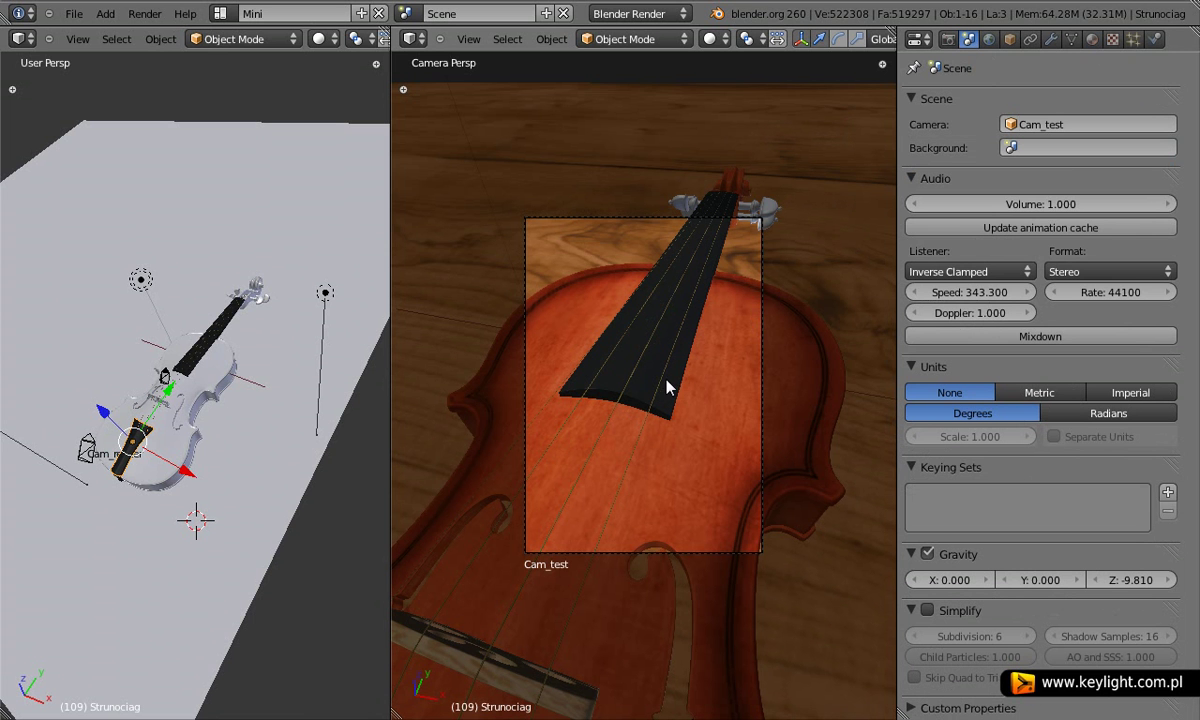
Tilt the locked Cam_test view with Numpad 8 to reframe down the fingerboard.
key("n")
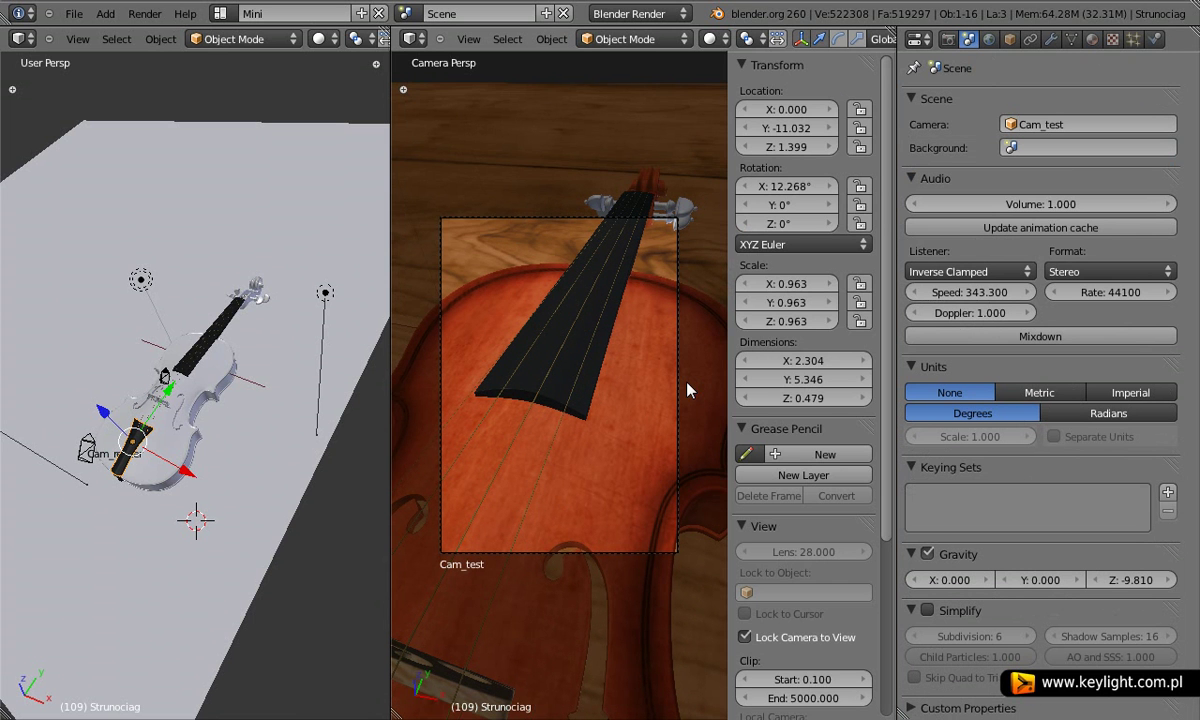
key("n")
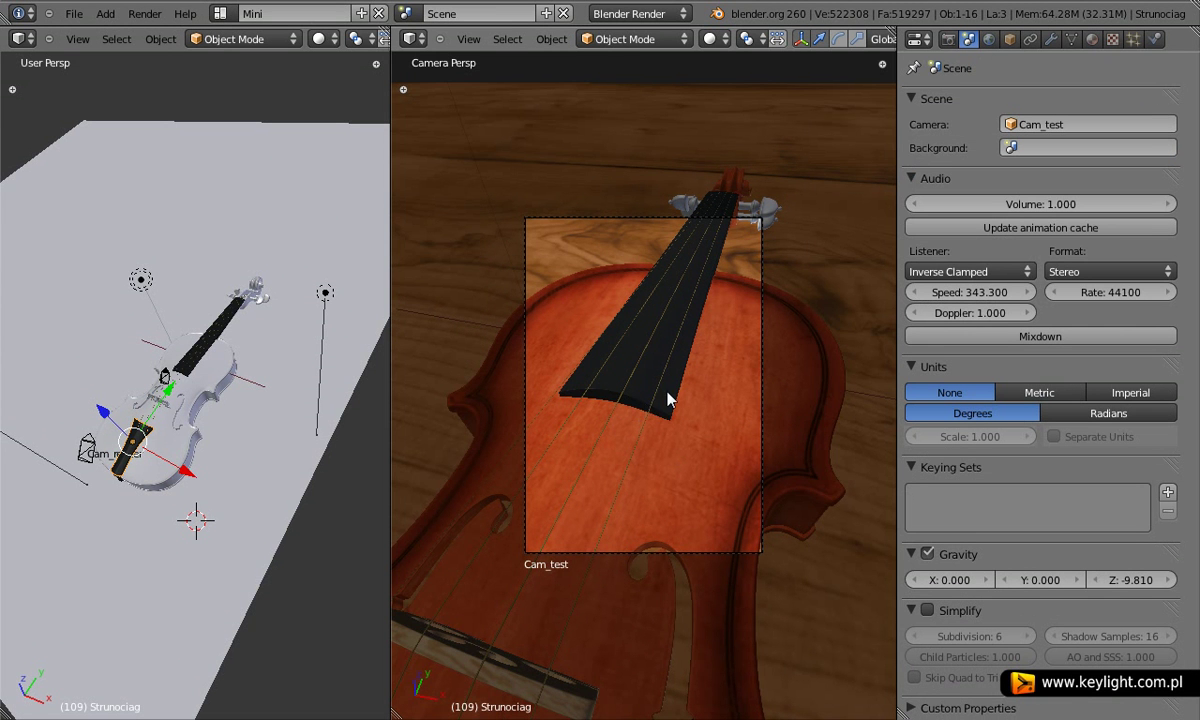
key("KP_8")
key("KP_8")
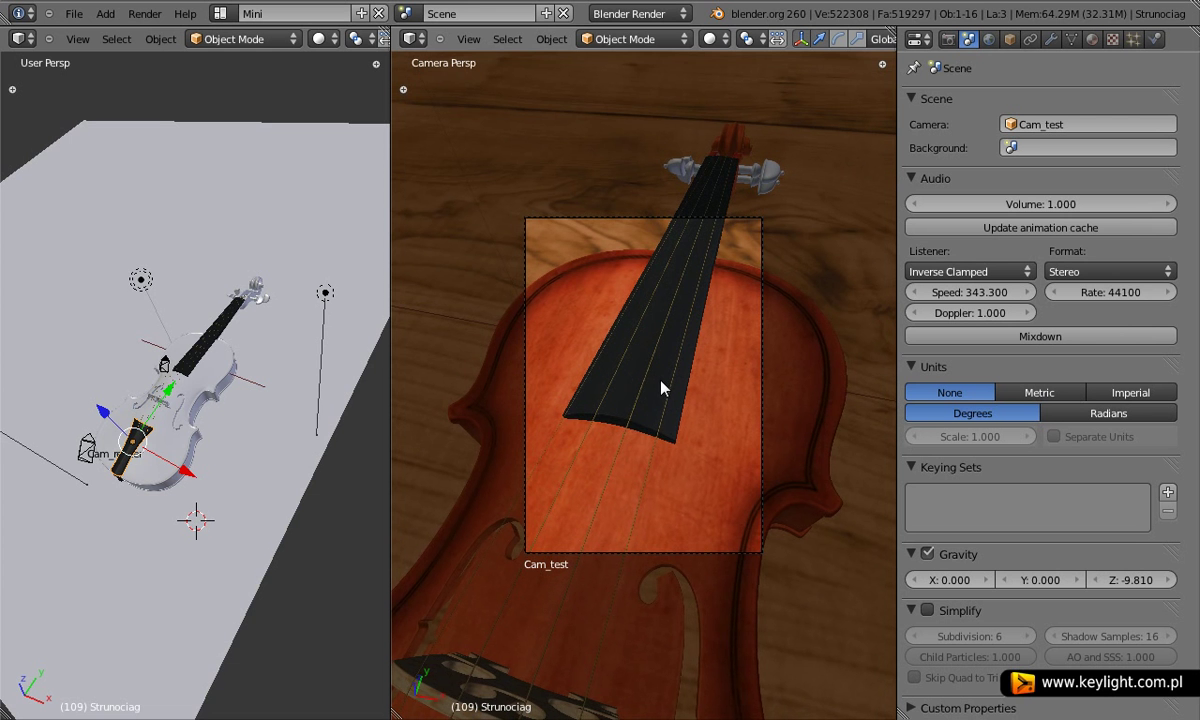
key("KP_8")
key("KP_8")
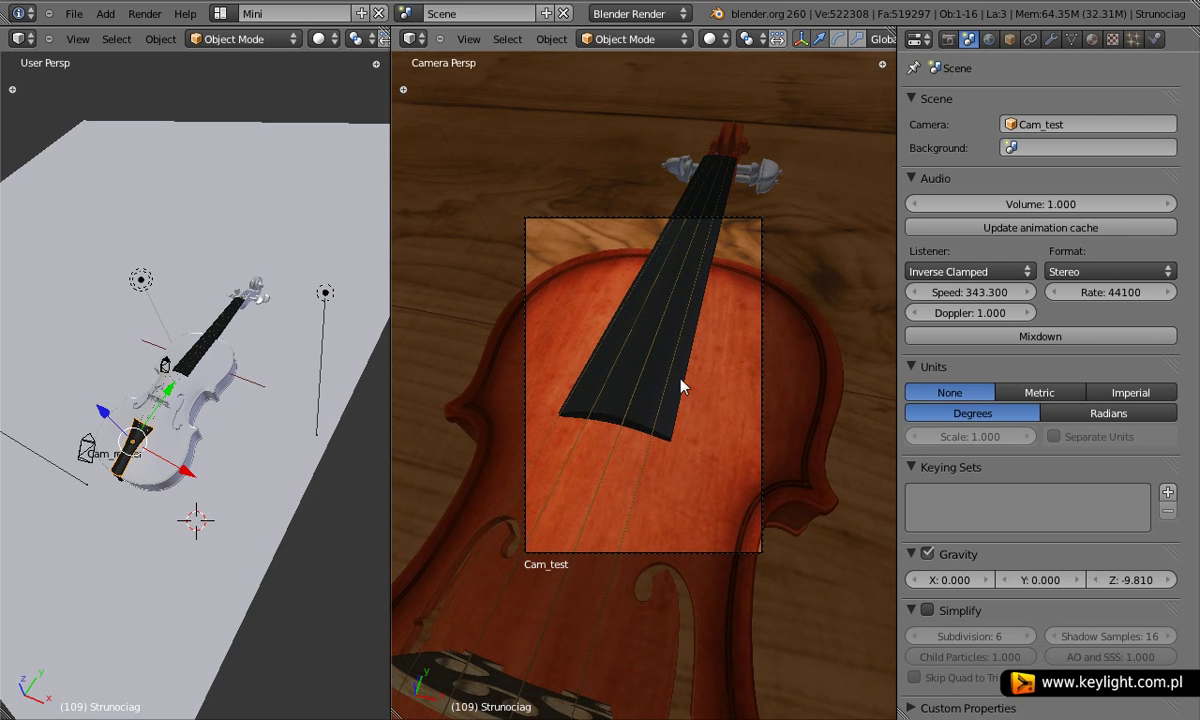
Render the Cam_test fingerboard close-up with F12 and show the camera view in the left viewport.
left_click(1093, 40)
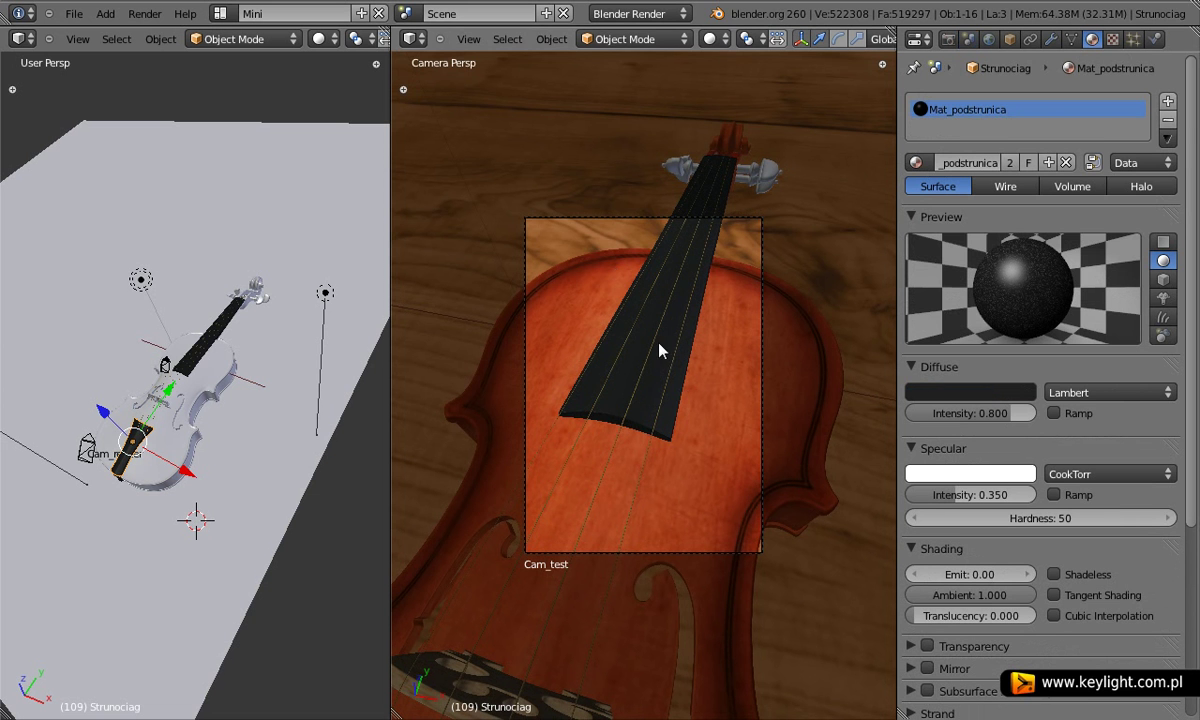
key("F12")
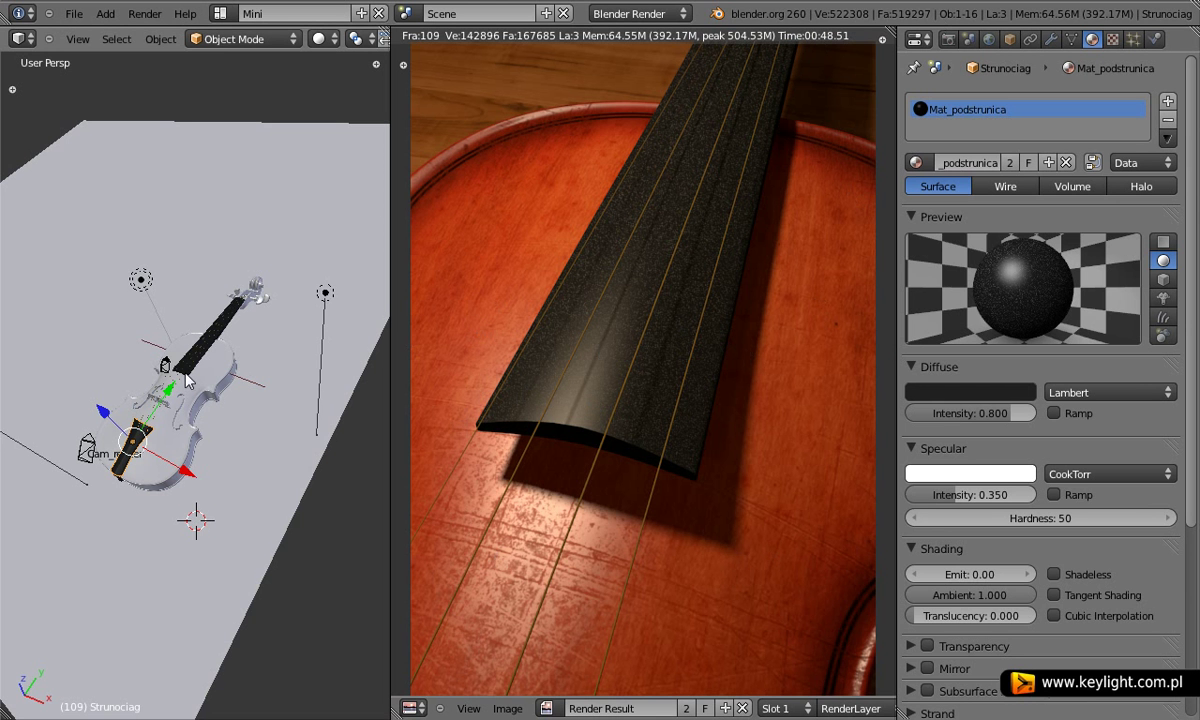
key("KP_0")
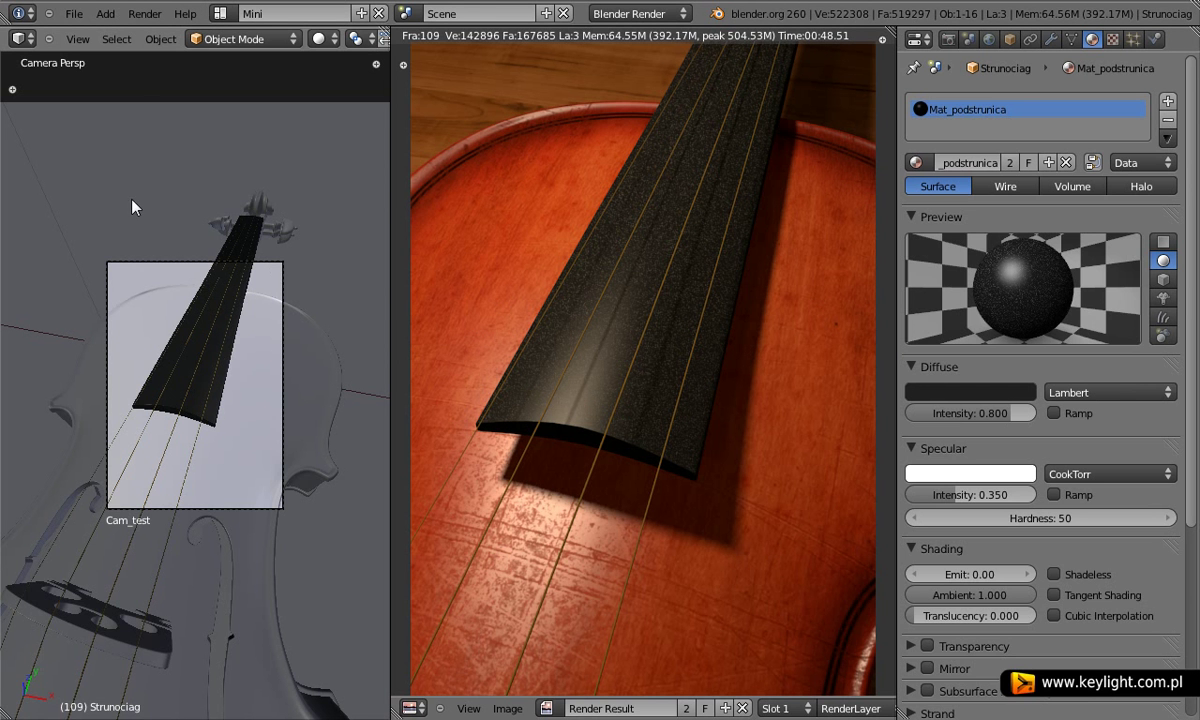
Enable Border and draw a render region around the fingerboard's end, then select empty render Slot 2.
left_click(947, 40)
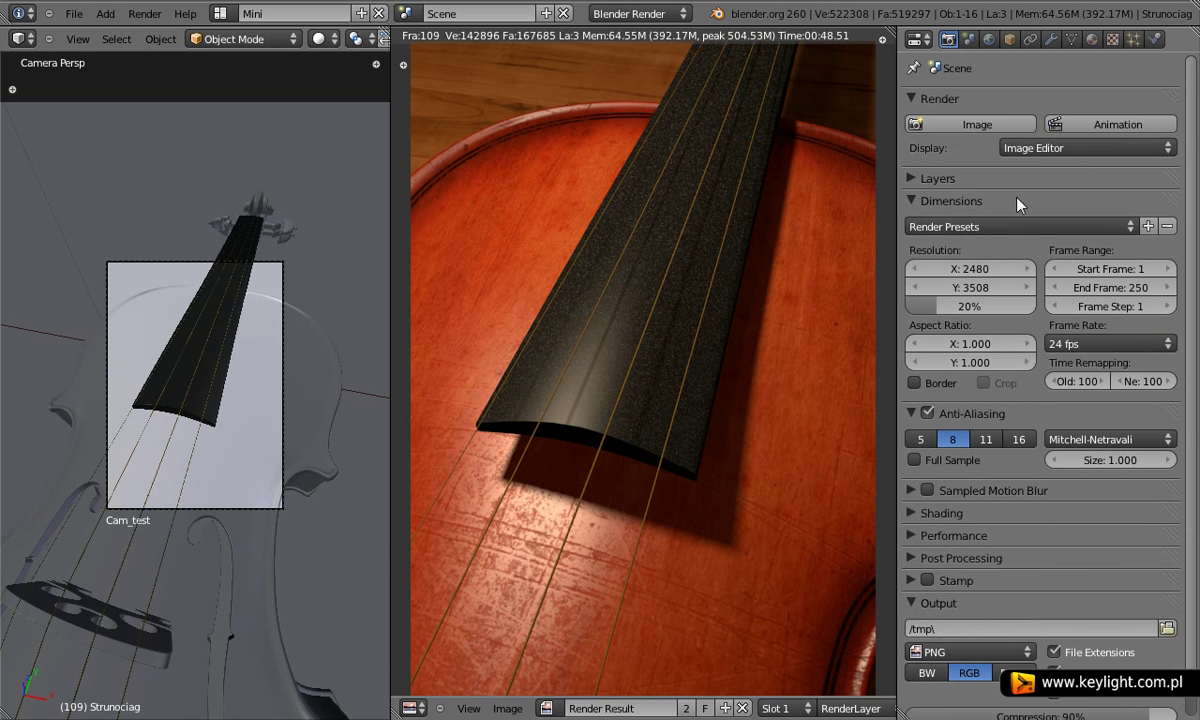
left_click(914, 383)
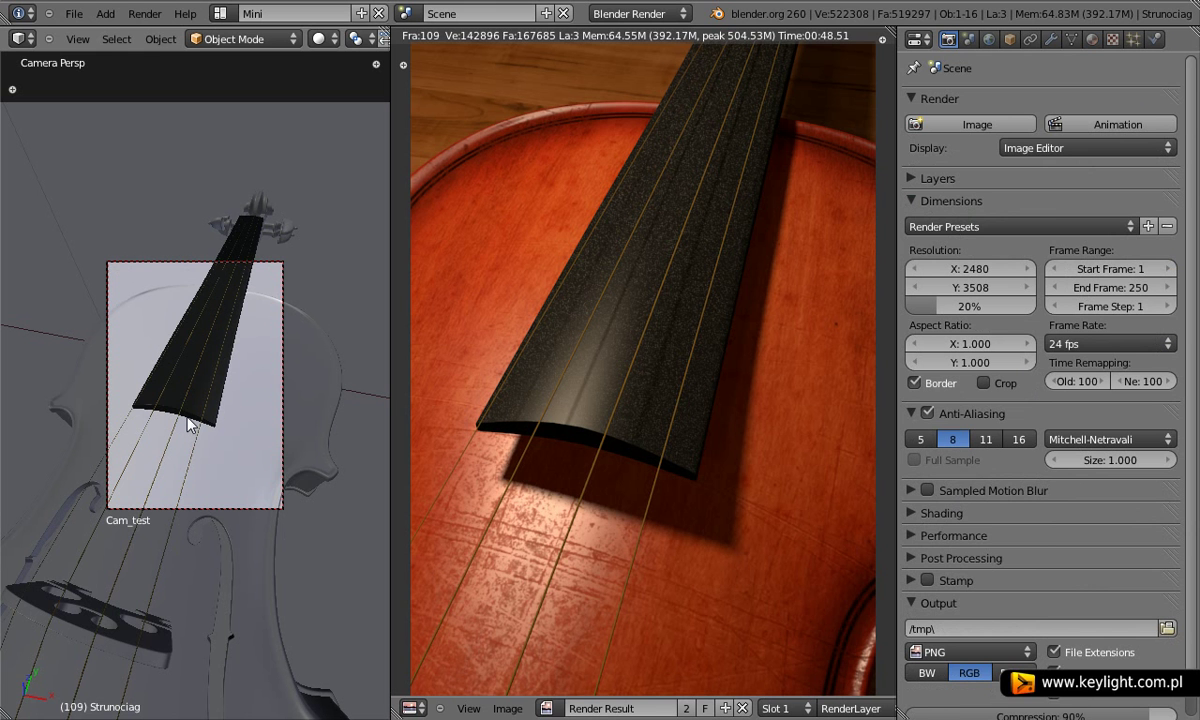
key("shift+b")
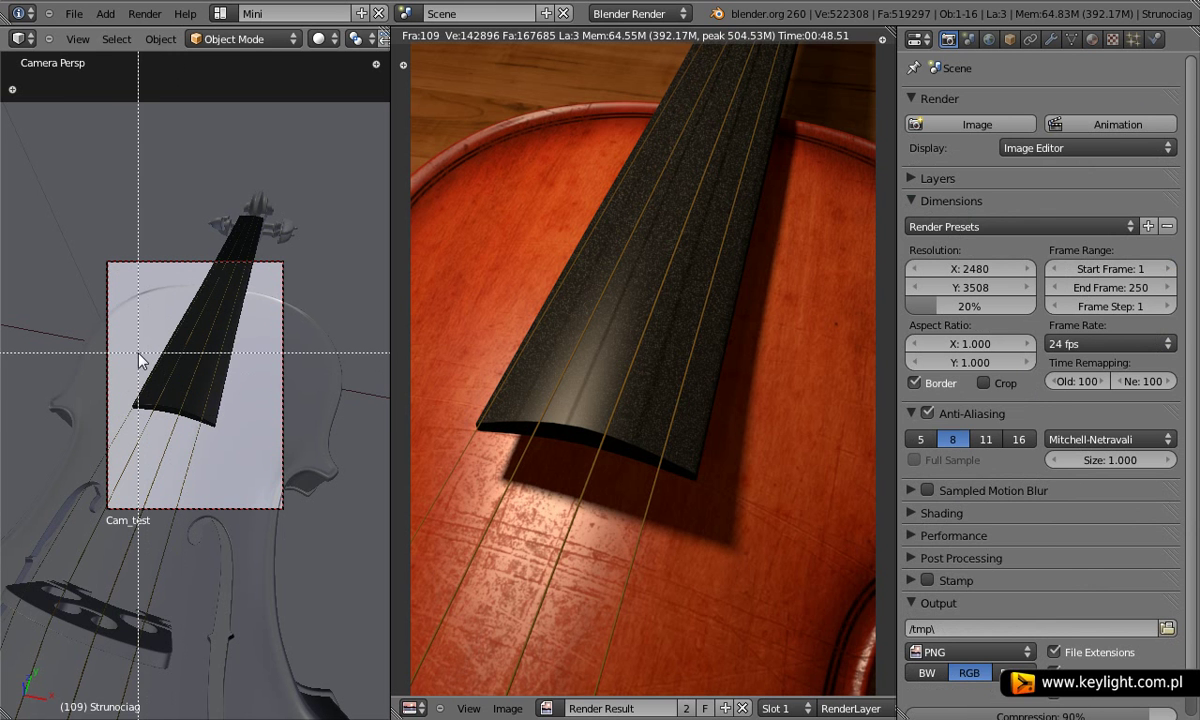
left_click_drag(125, 337, 203, 407)
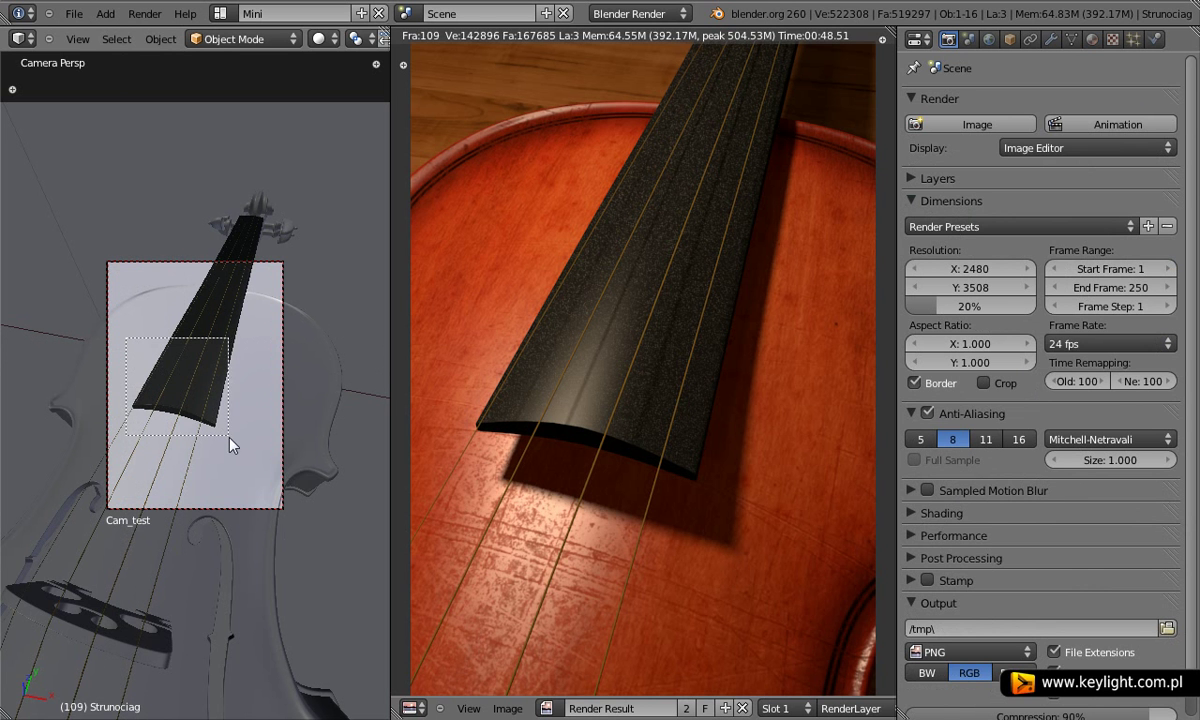
left_click_drag(203, 407, 221, 412)
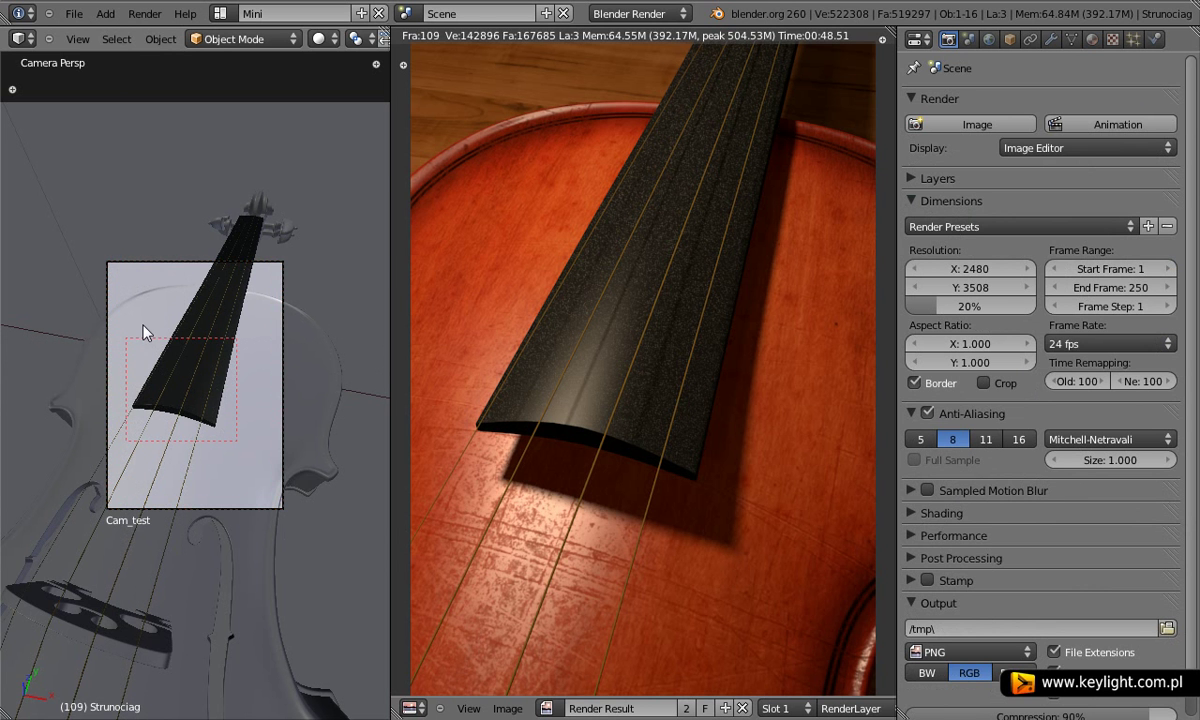
key("ctrl+b")
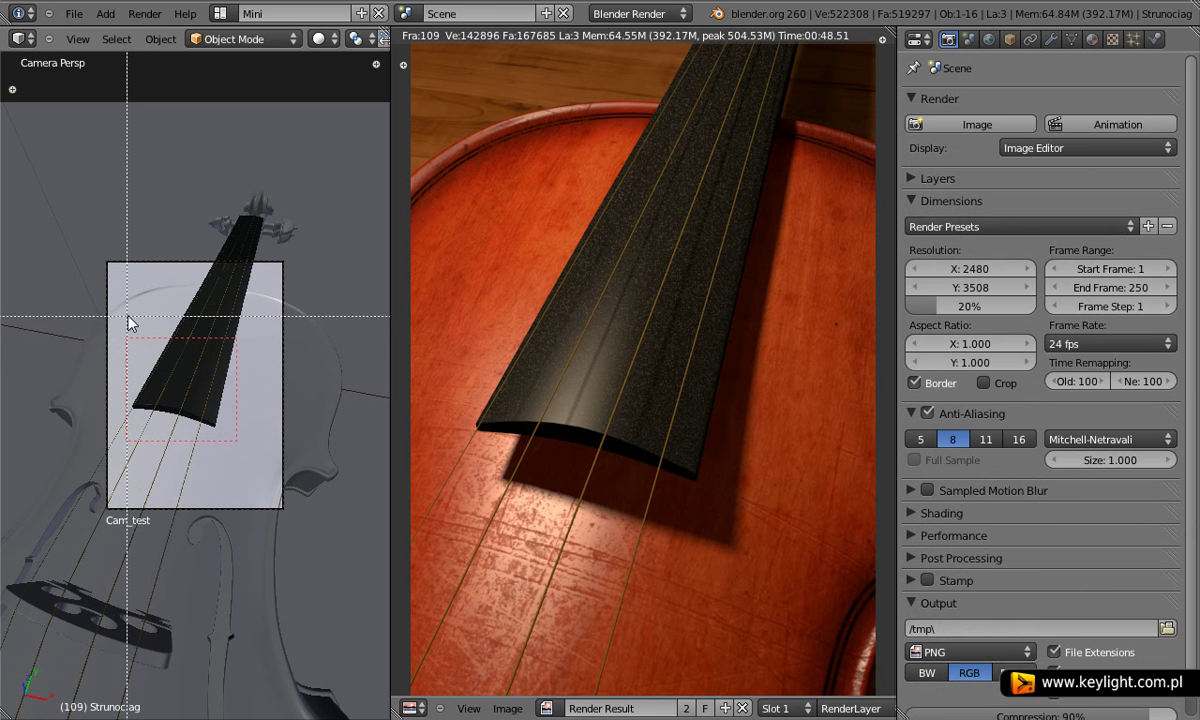
left_click_drag(130, 328, 236, 443)
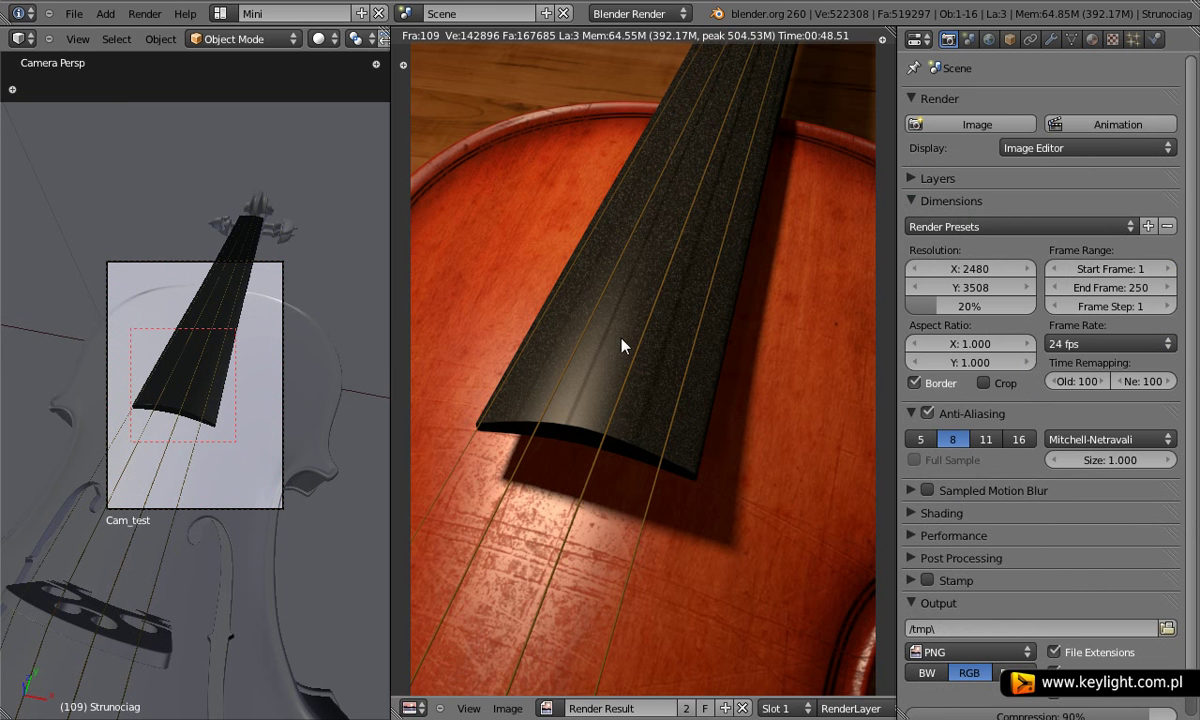
left_click(778, 708)
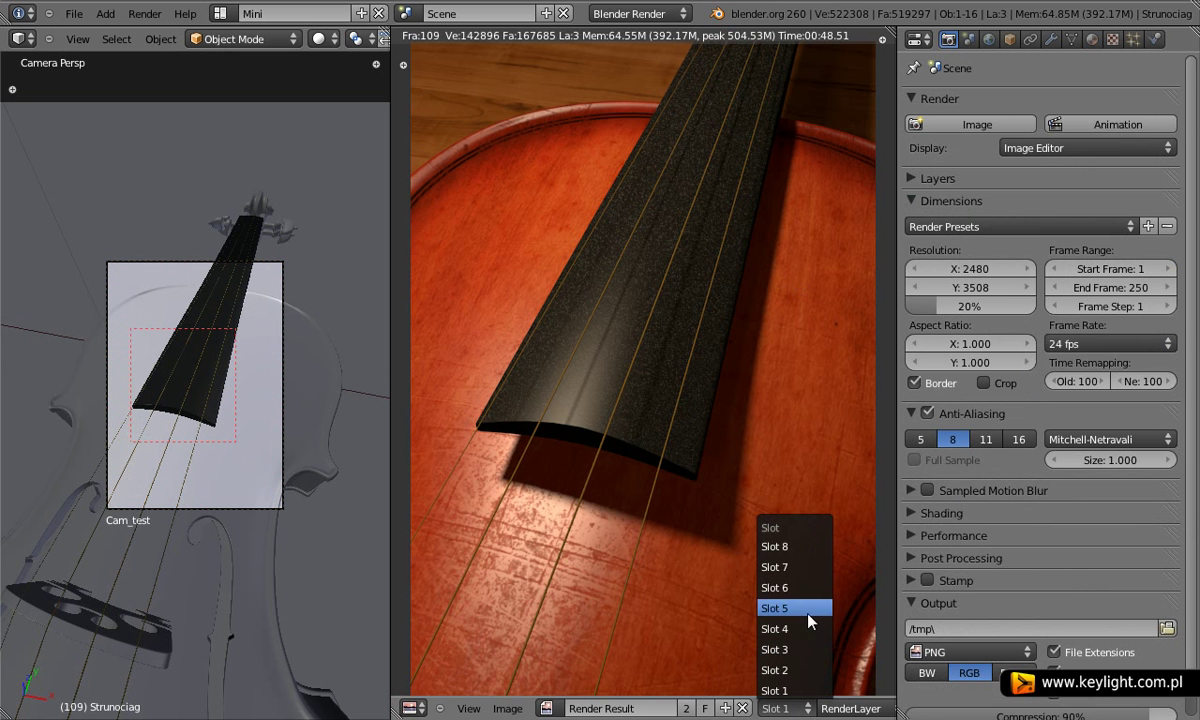
left_click(808, 672)
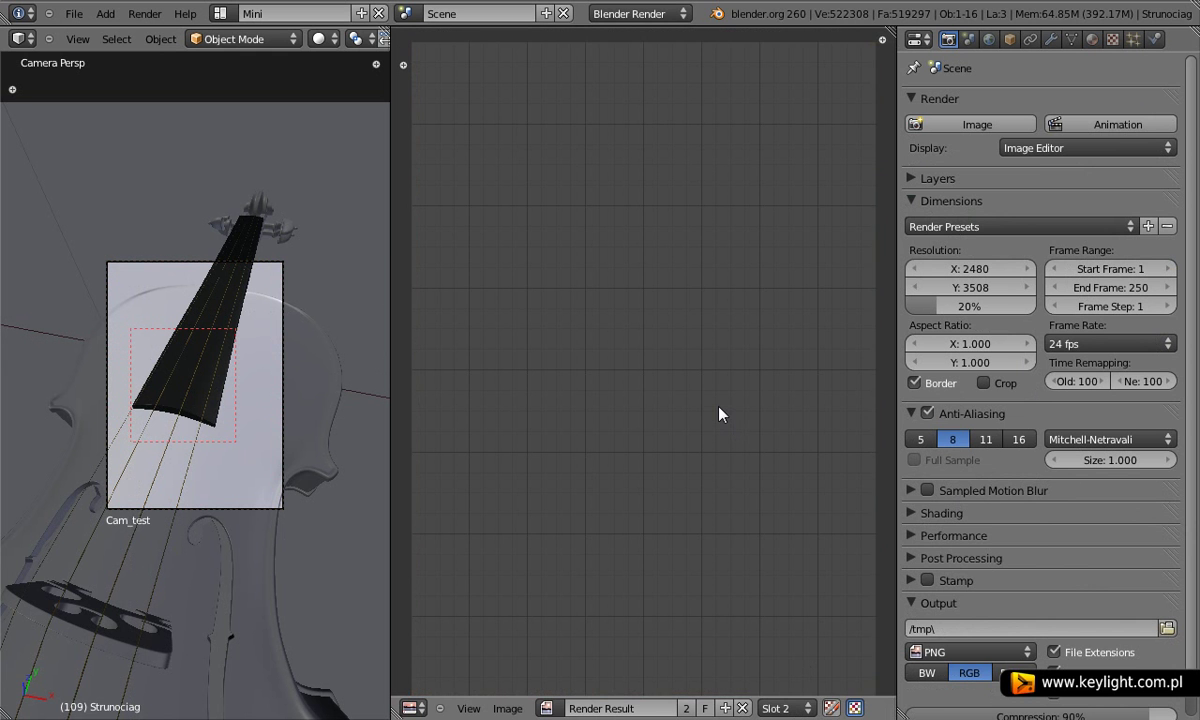
Render into Slot 2, set the fingerboard diffuse colour to R/G/B 0.015 with intensity 1.000, then re-render.
key("F12")
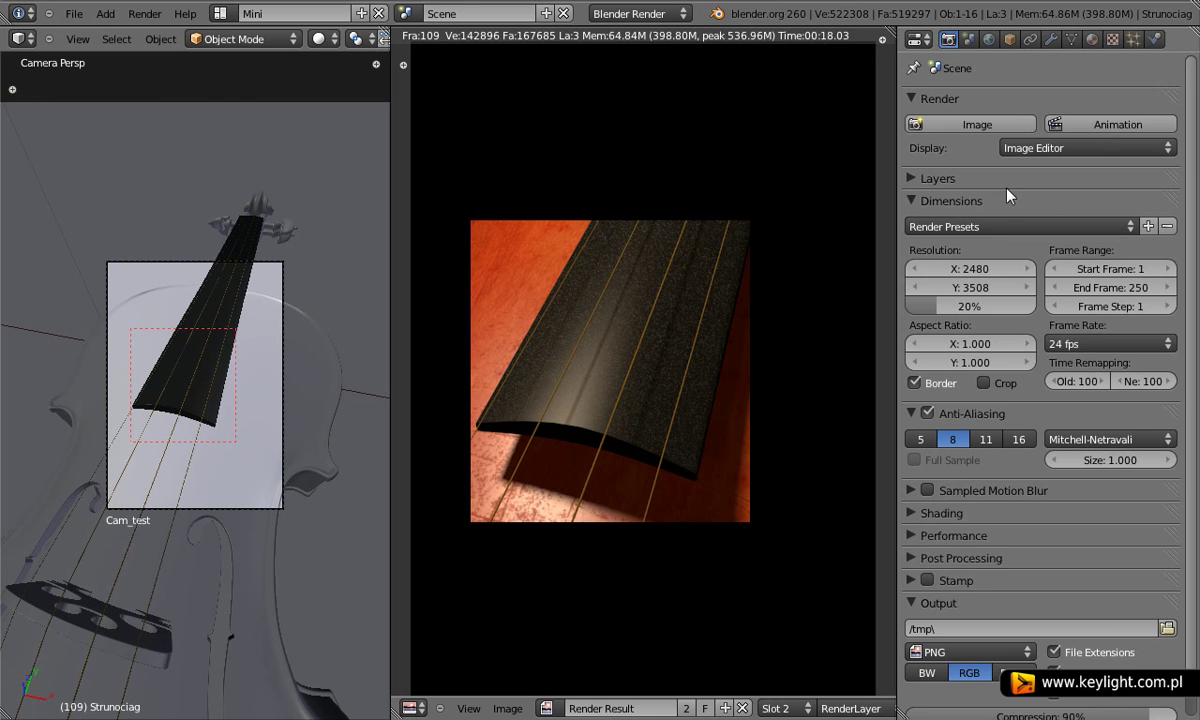
left_click(1092, 39)
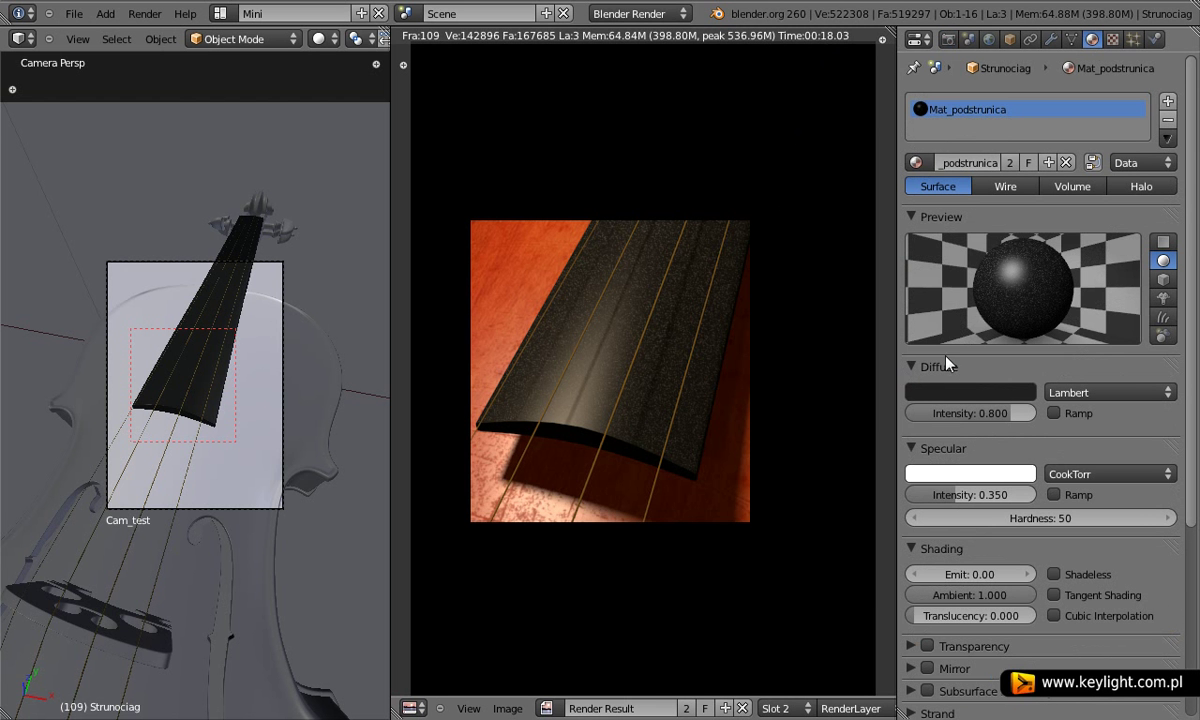
left_click(987, 393)
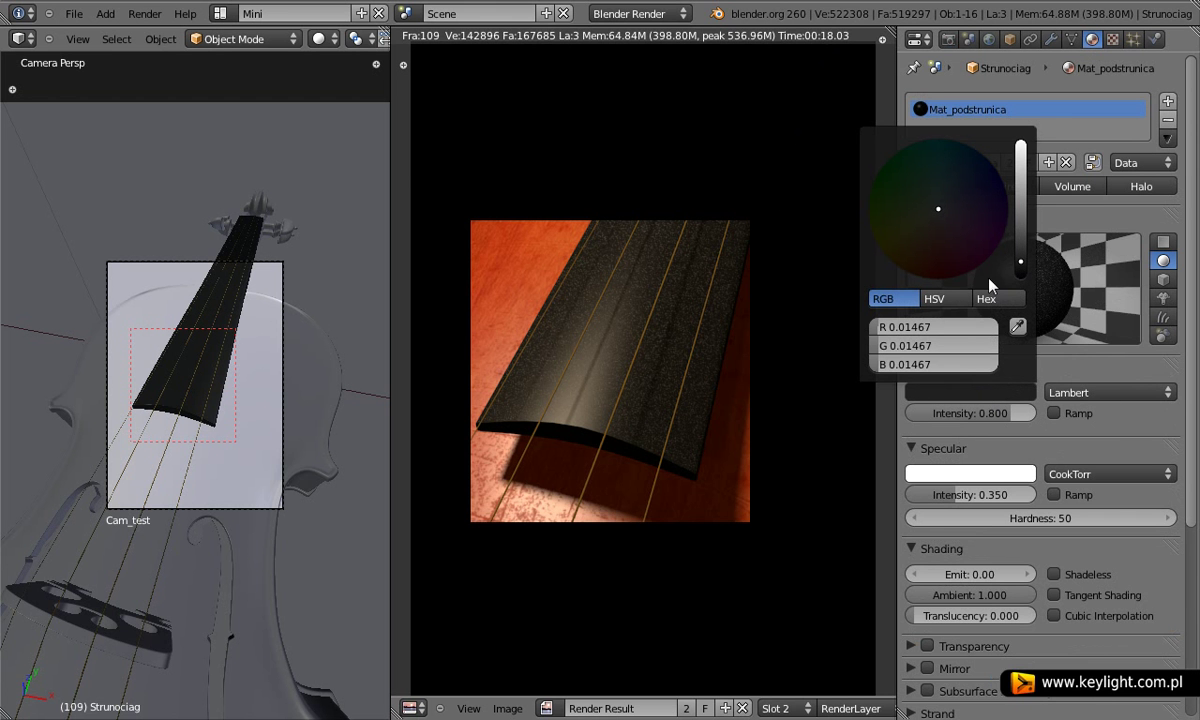
left_click(900, 326)
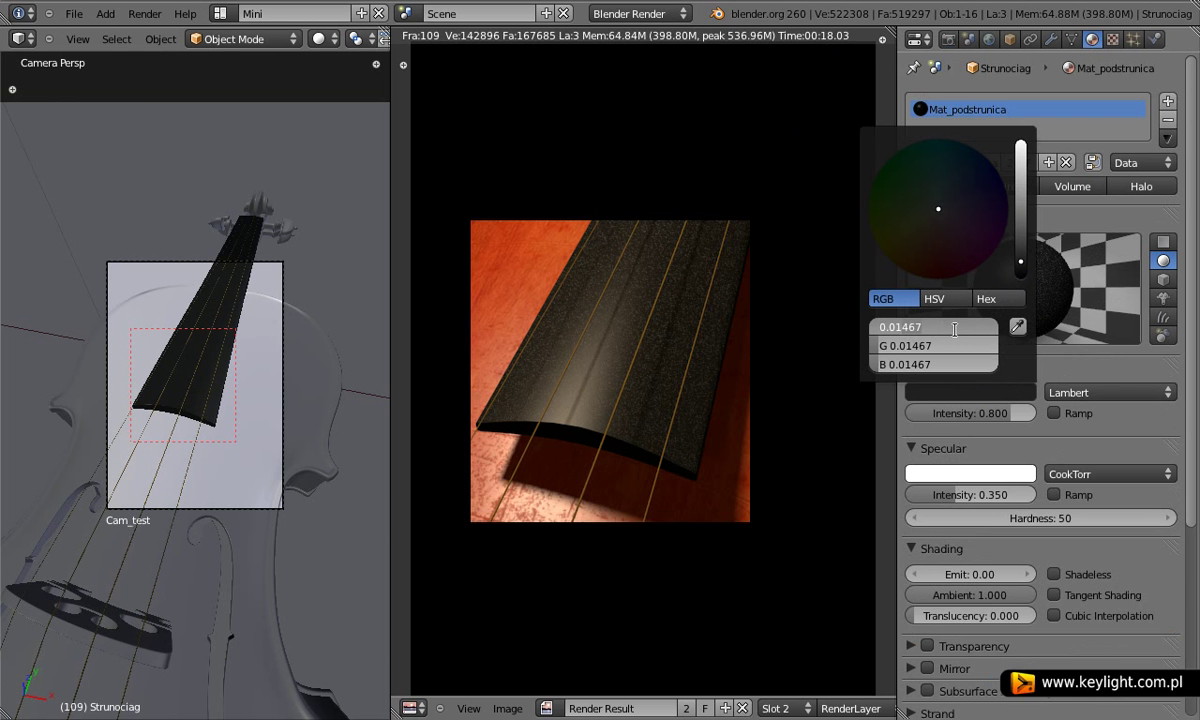
key("BackSpace")
key("BackSpace")
key("BackSpace")
type("5")
left_click(915, 346)
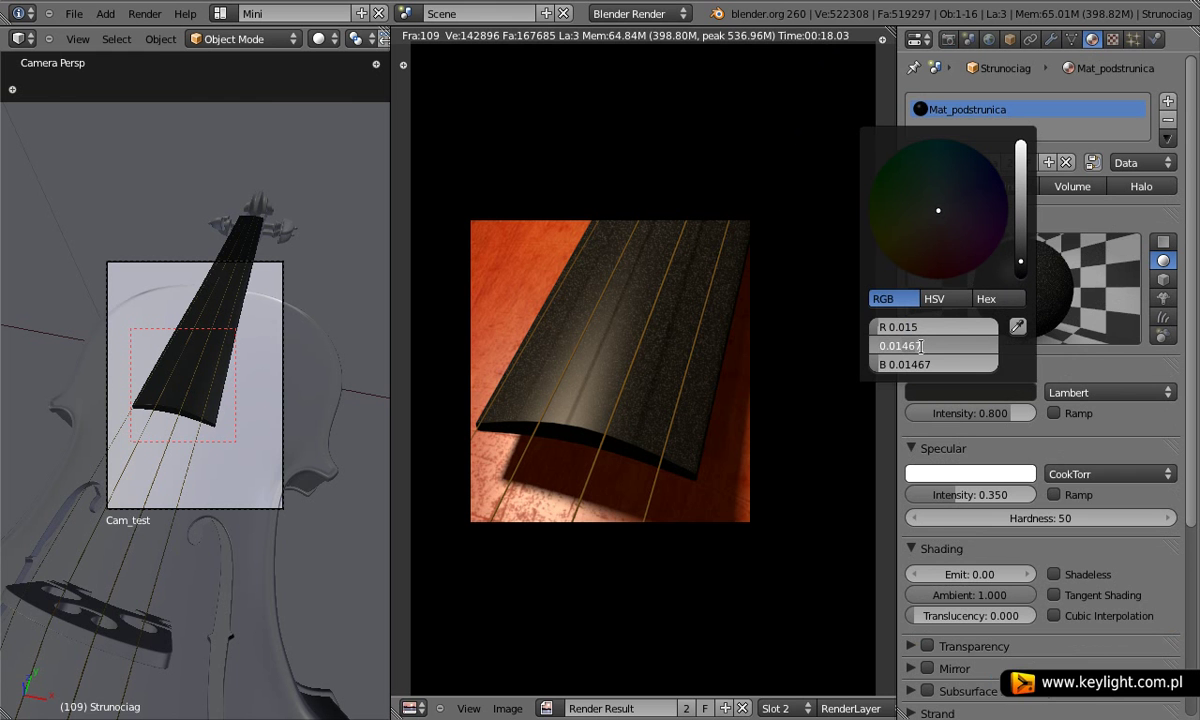
key("BackSpace")
key("BackSpace")
key("BackSpace")
type("5")
left_click(917, 364)
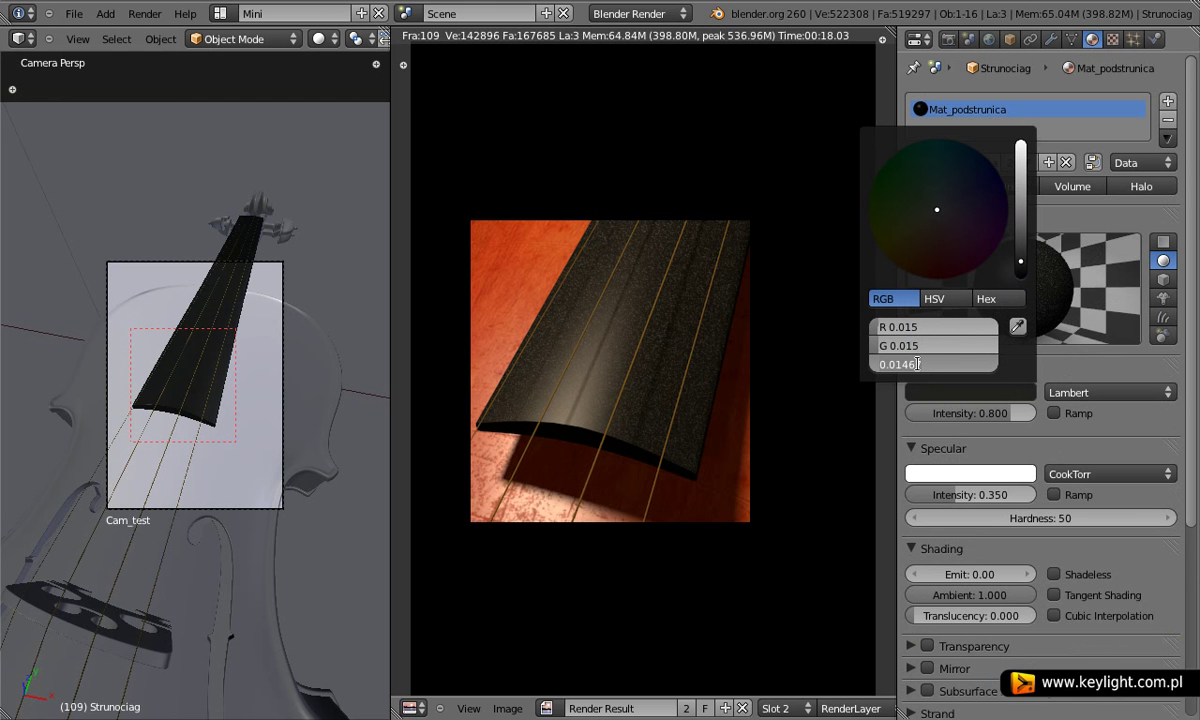
key("BackSpace")
key("BackSpace")
key("BackSpace")
type("5")
key("Return")
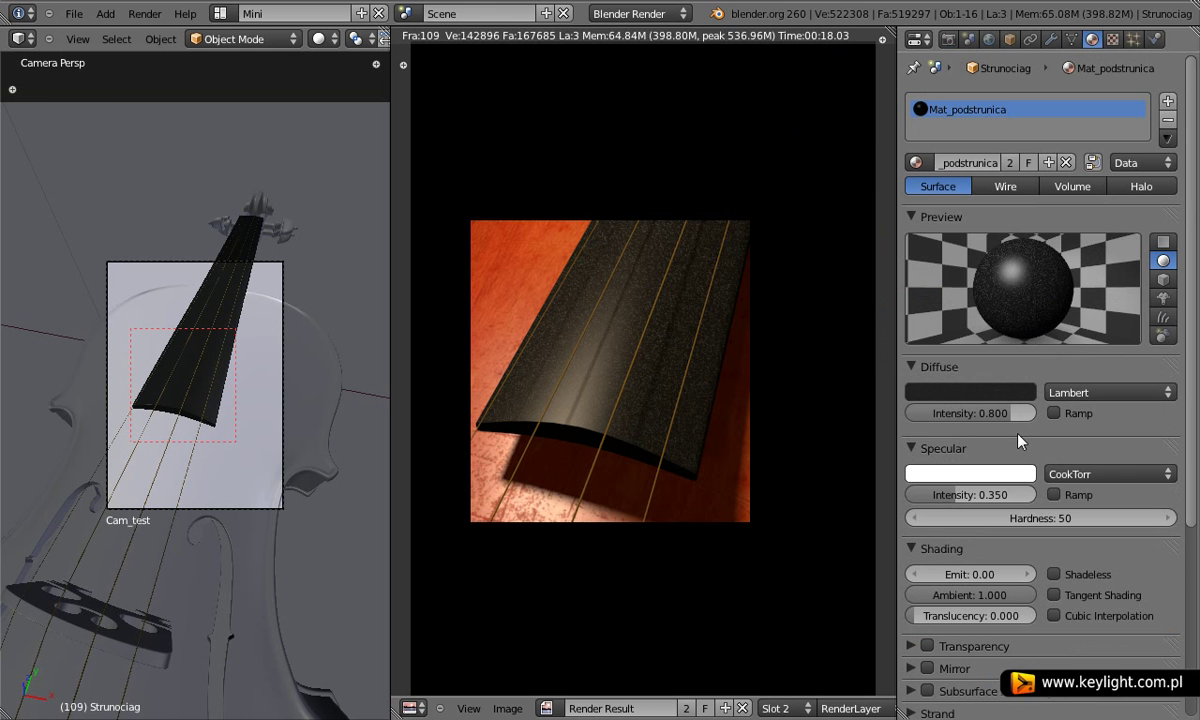
left_click_drag(1010, 411, 1036, 411)
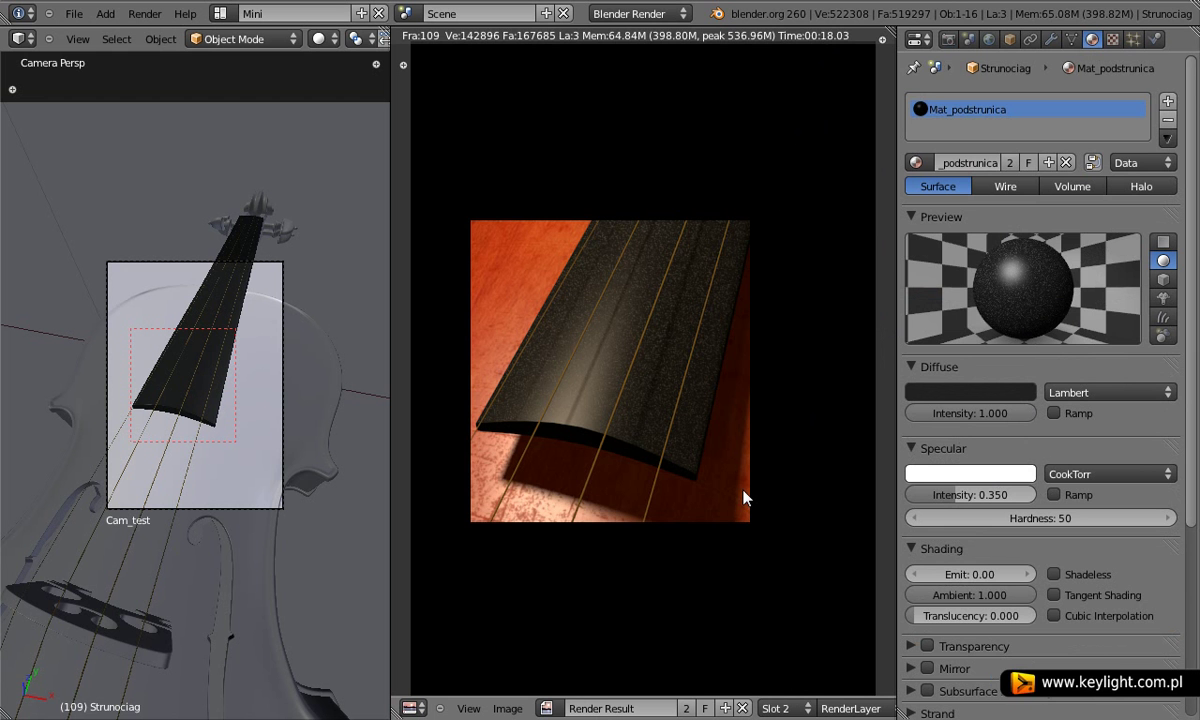
key("F12")
Compare the Slot 1 and Slot 2 renders, ending on Slot 2.
left_click(793, 710)
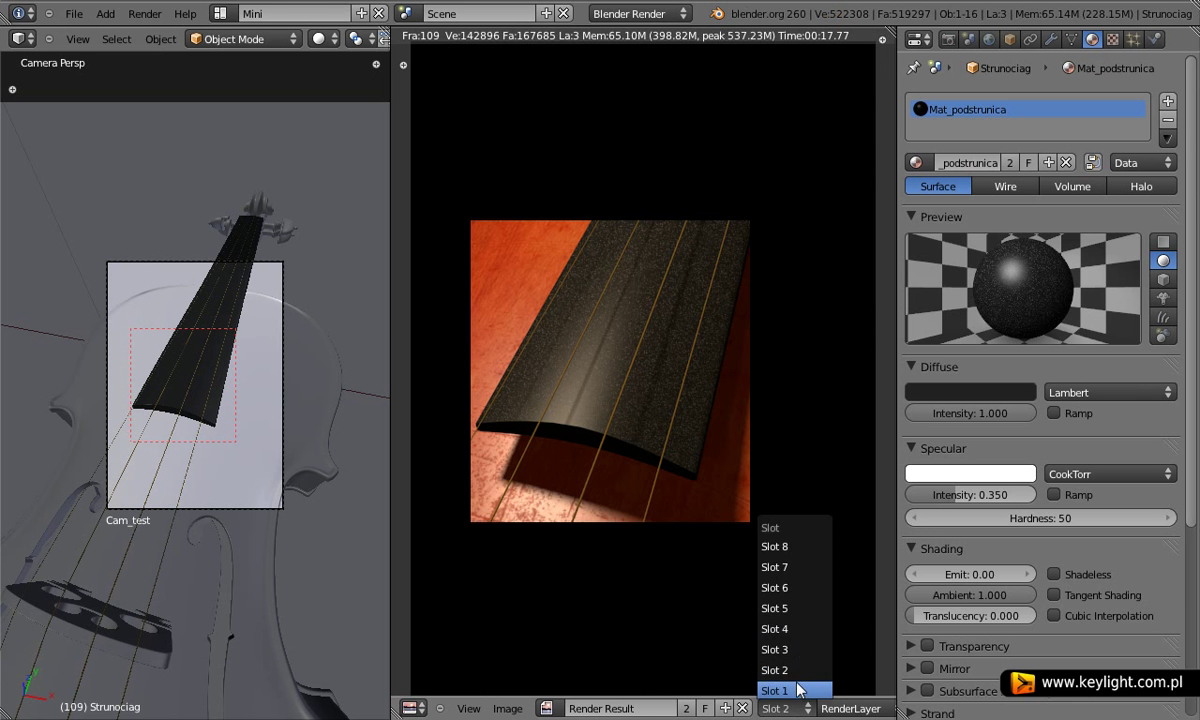
left_click(797, 688)
left_click(790, 707)
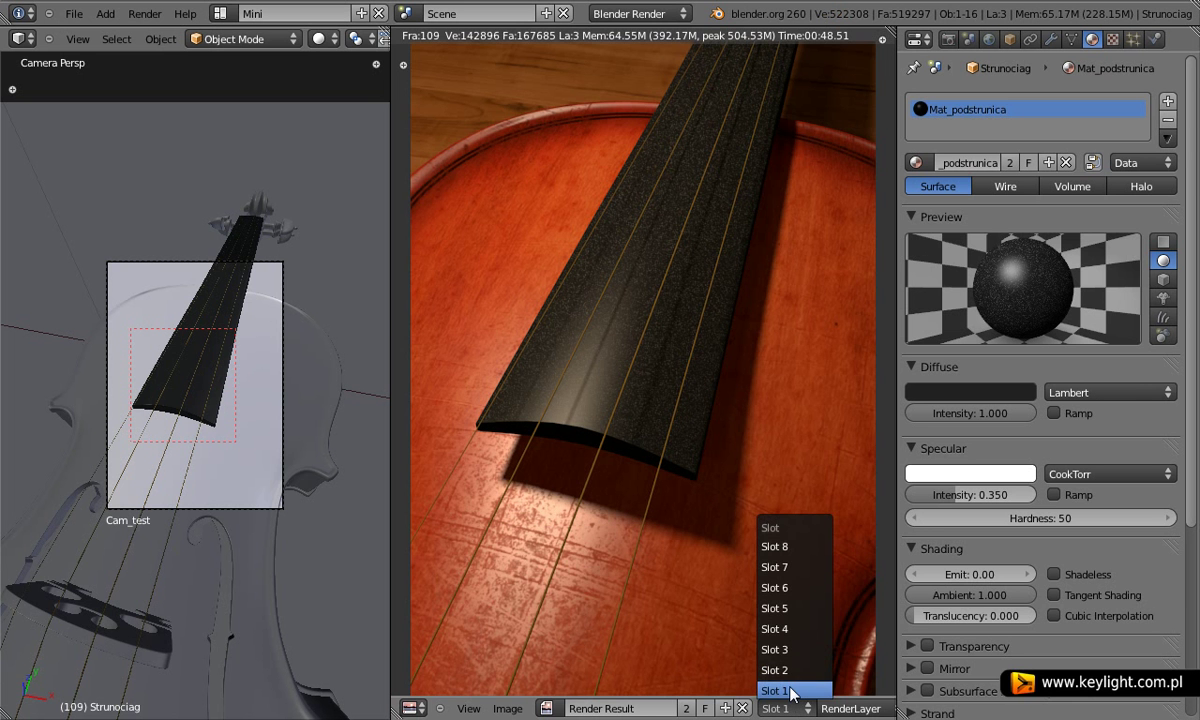
left_click(795, 672)
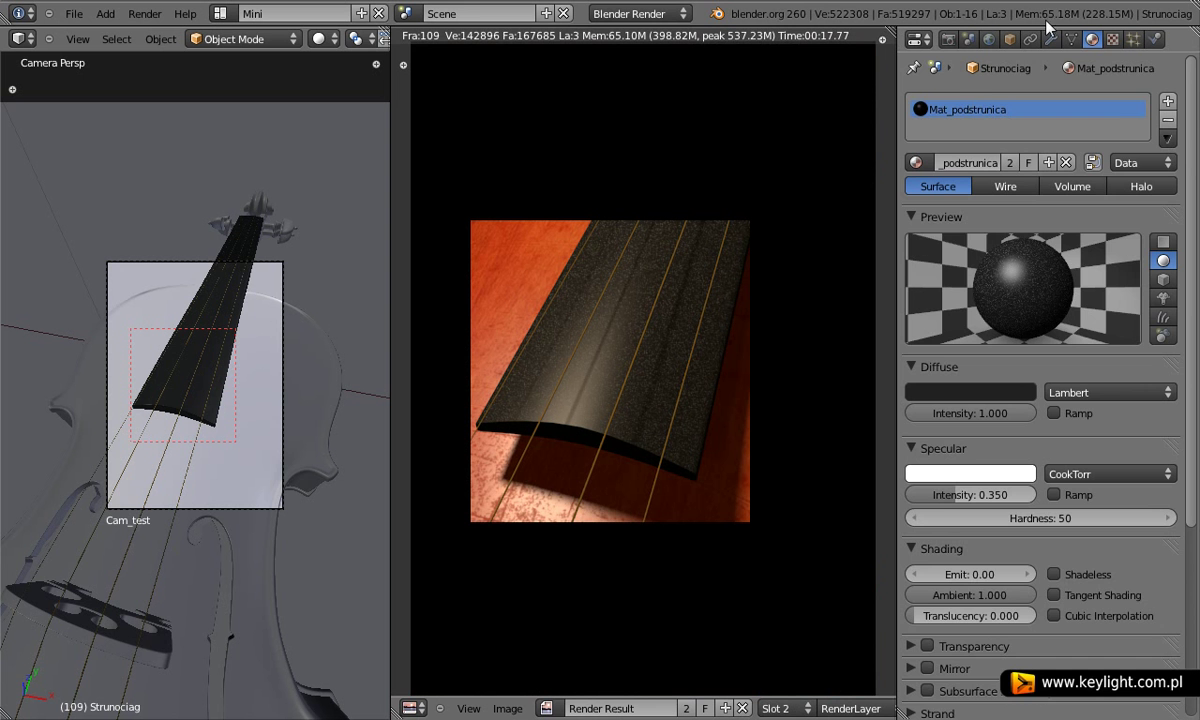
Open the fingerboard texture's Influence blend colour picker in the Texture tab.
left_click(1113, 40)
scroll(1045, 343, "down", 2)
scroll(1020, 345, "down", 5)
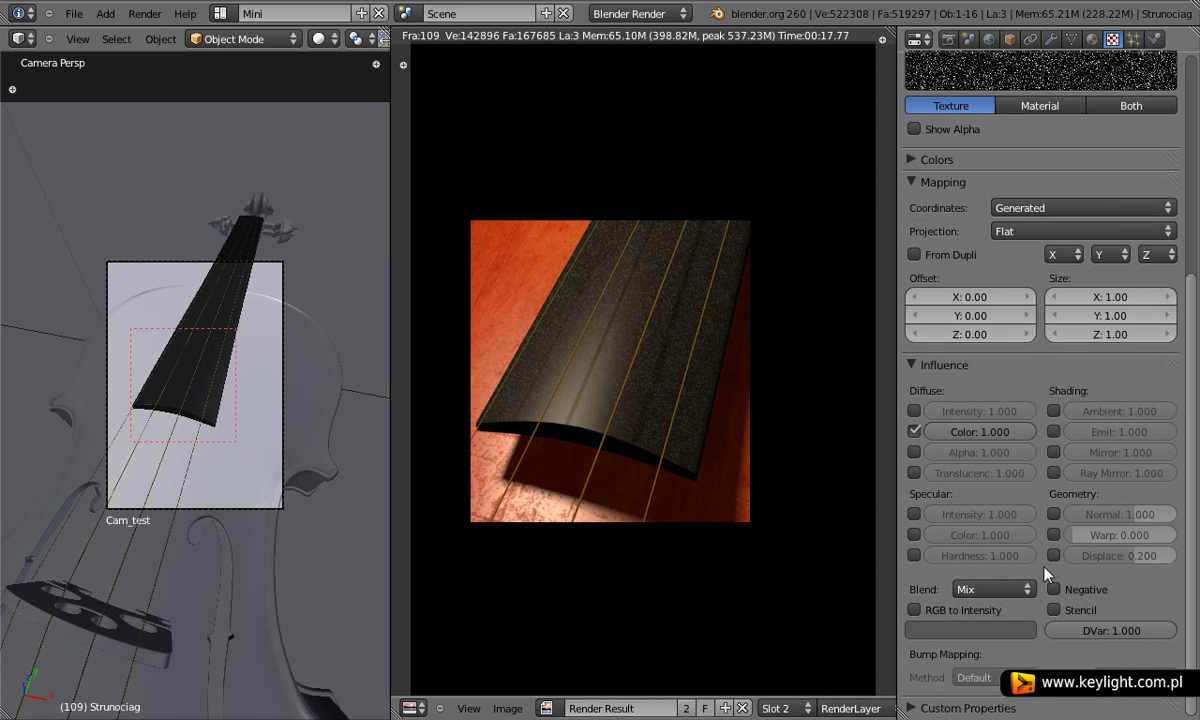
left_click(988, 634)
left_click(930, 566)
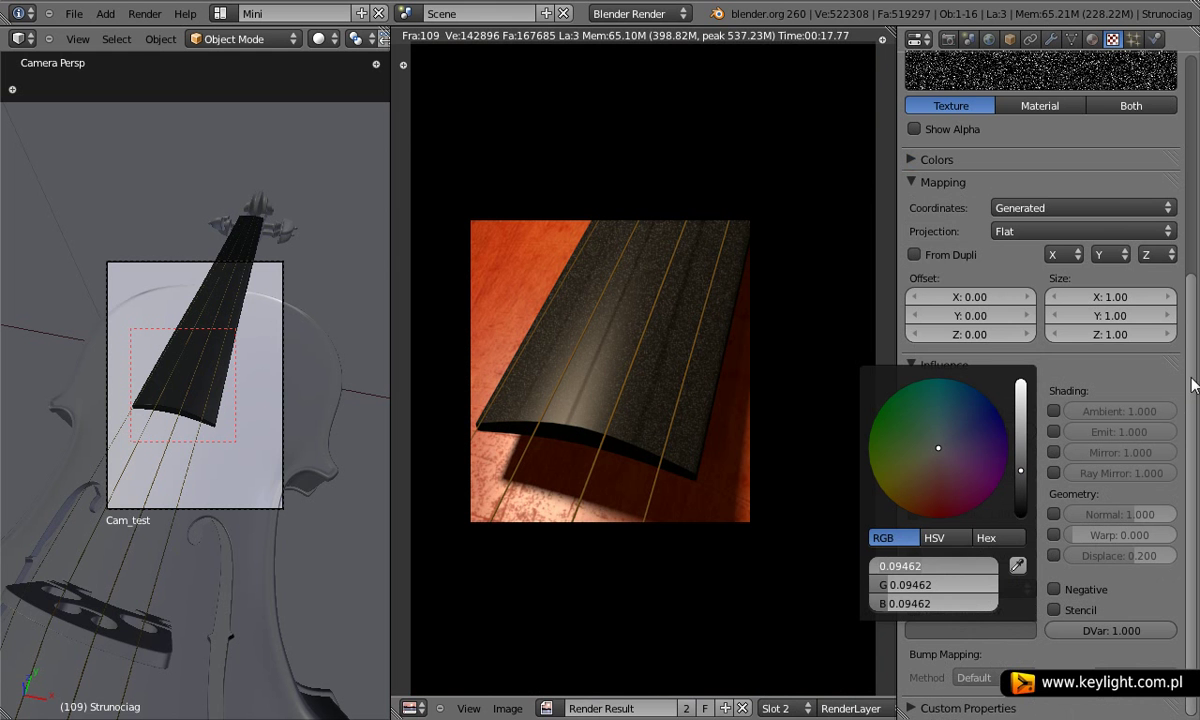
key("Return")
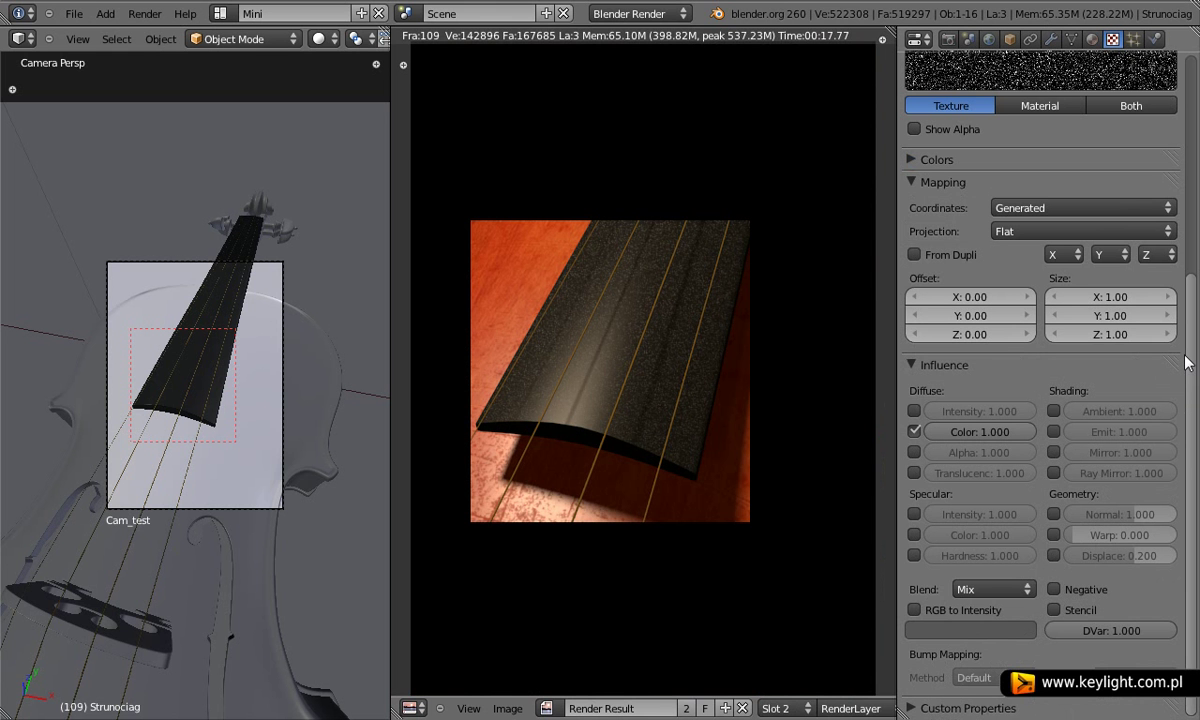
Set the texture blend colour to R 0.035, G 0.035, B 0.0915.
left_click(985, 630)
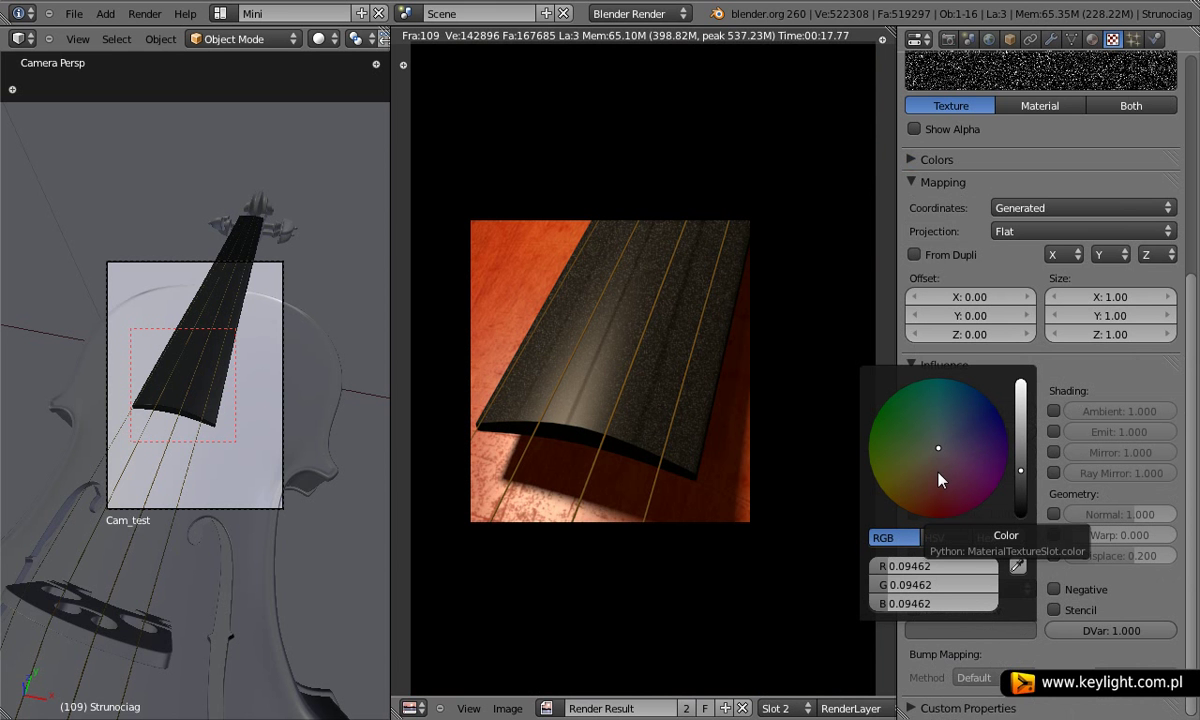
left_click(947, 566)
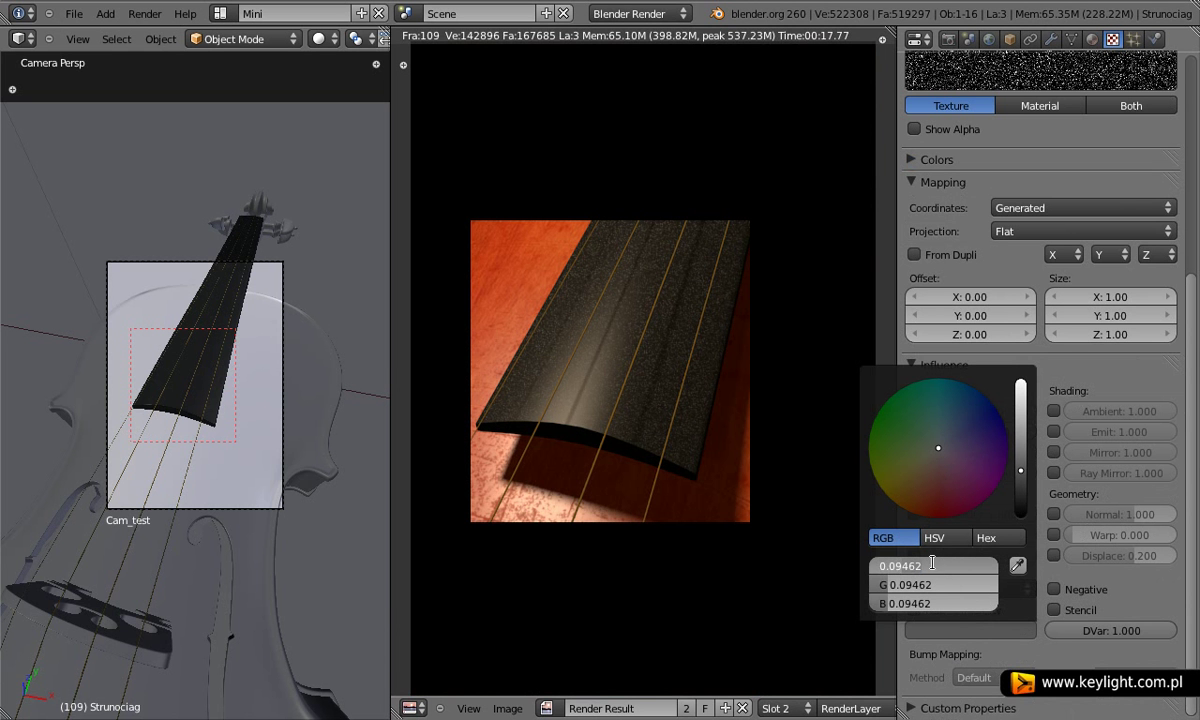
type("0.035")
key("Return")
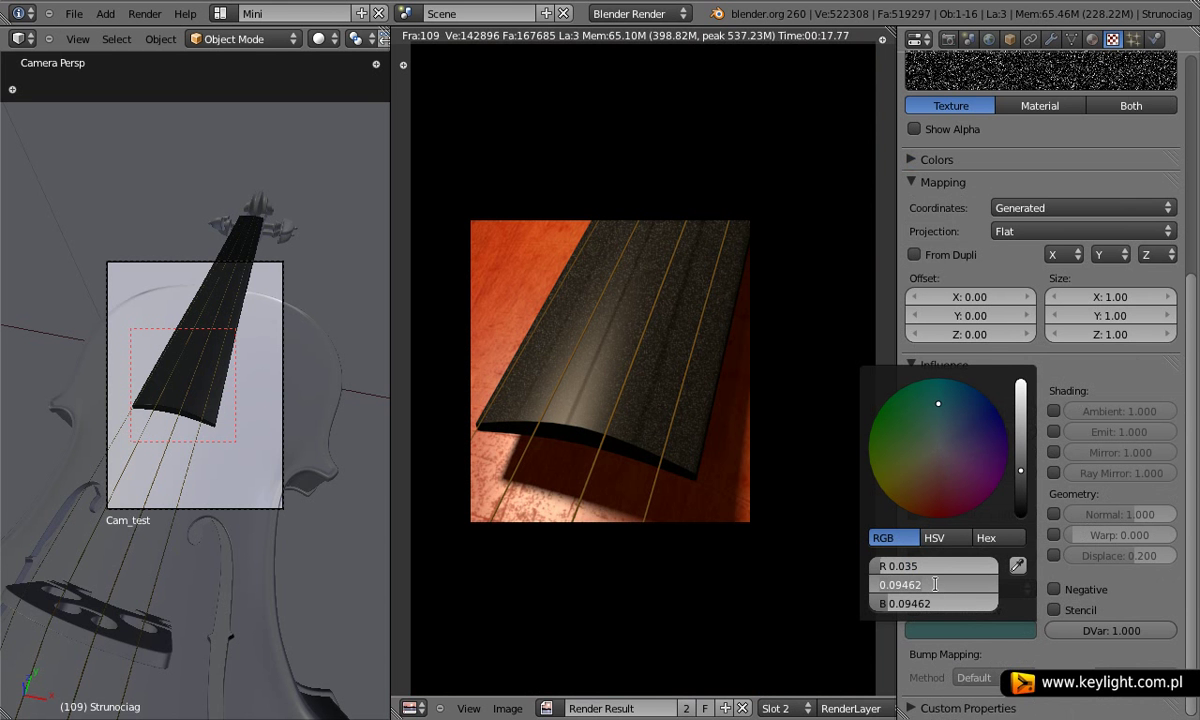
left_click(930, 586)
type("0.035")
key("Return")
left_click(913, 604)
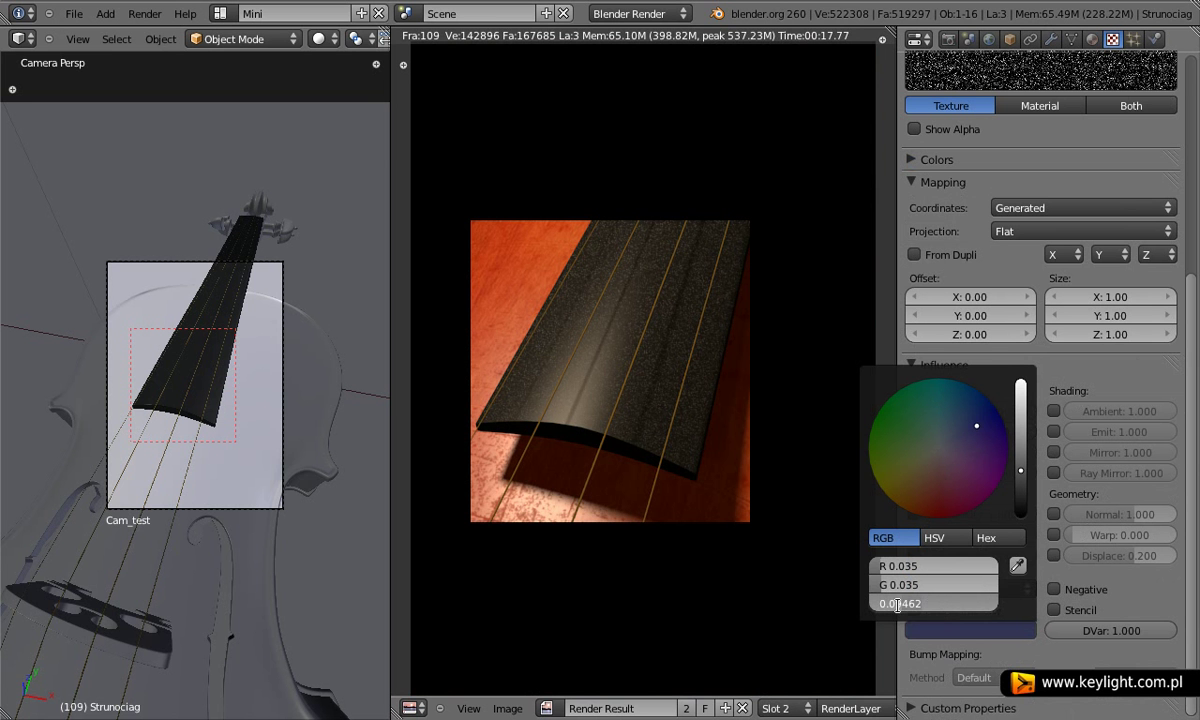
left_click(925, 605)
key("BackSpace")
key("BackSpace")
key("BackSpace")
type("15")
key("Return")
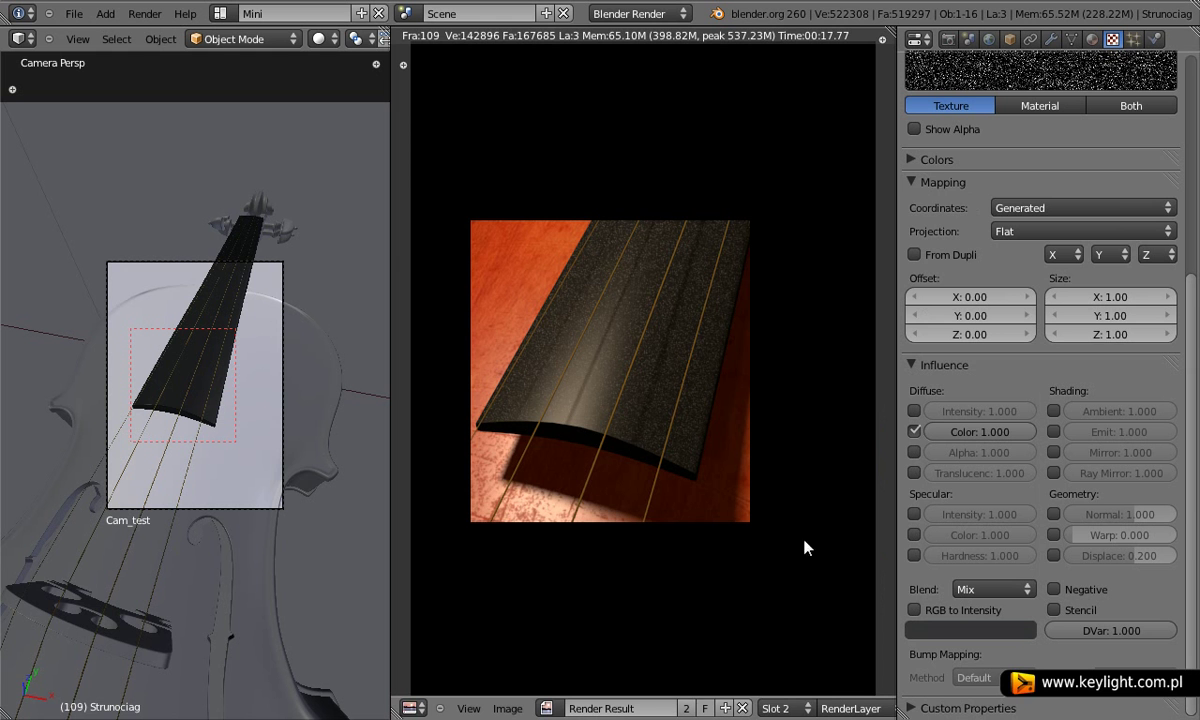
Render the dark-grey-textured fingerboard into Slot 3, then flip to Slot 2 and back to compare.
left_click(788, 709)
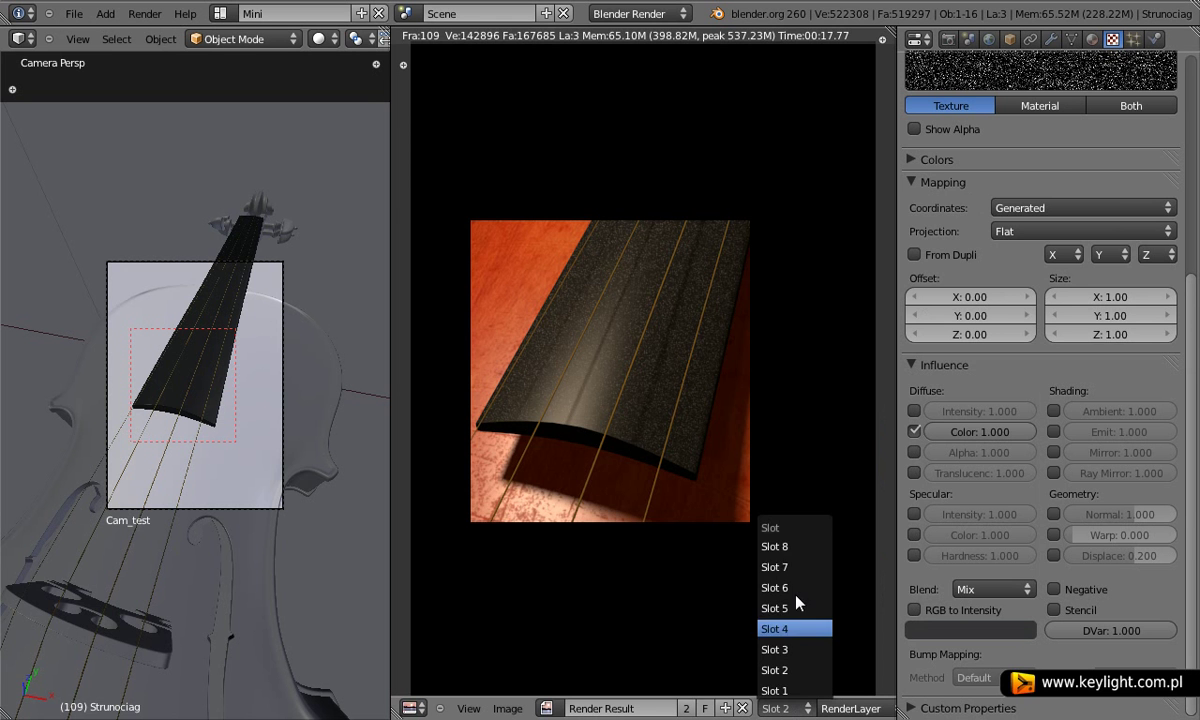
left_click(796, 650)
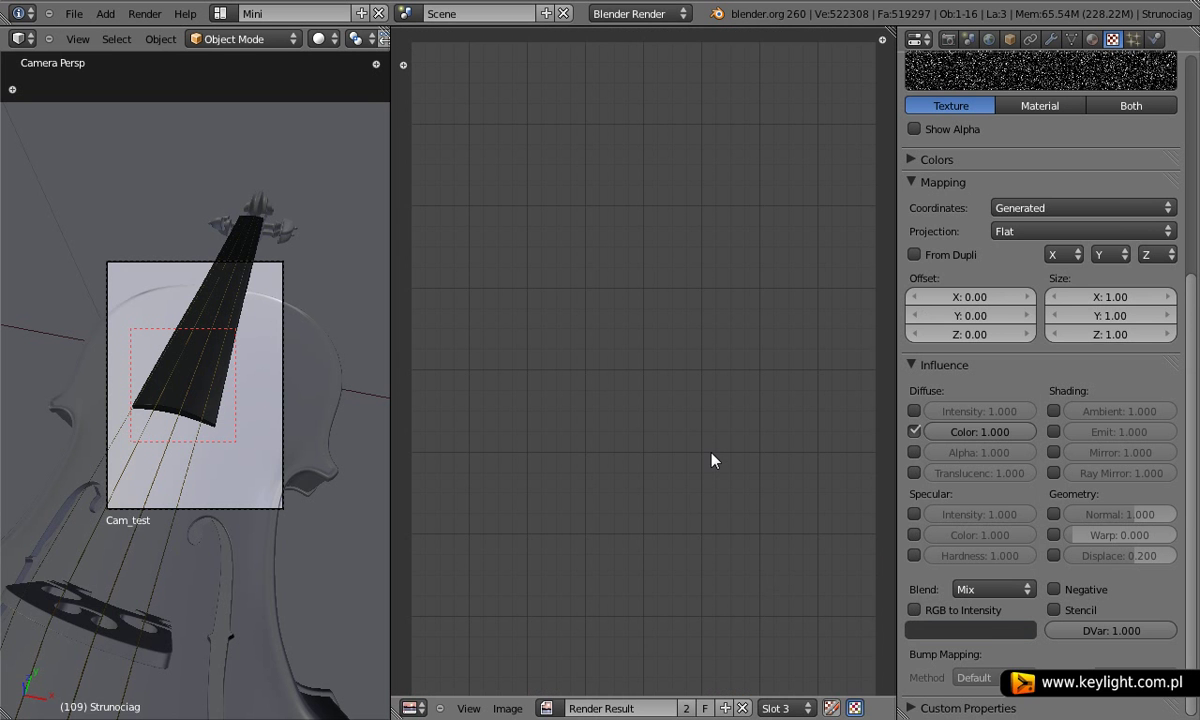
key("F12")
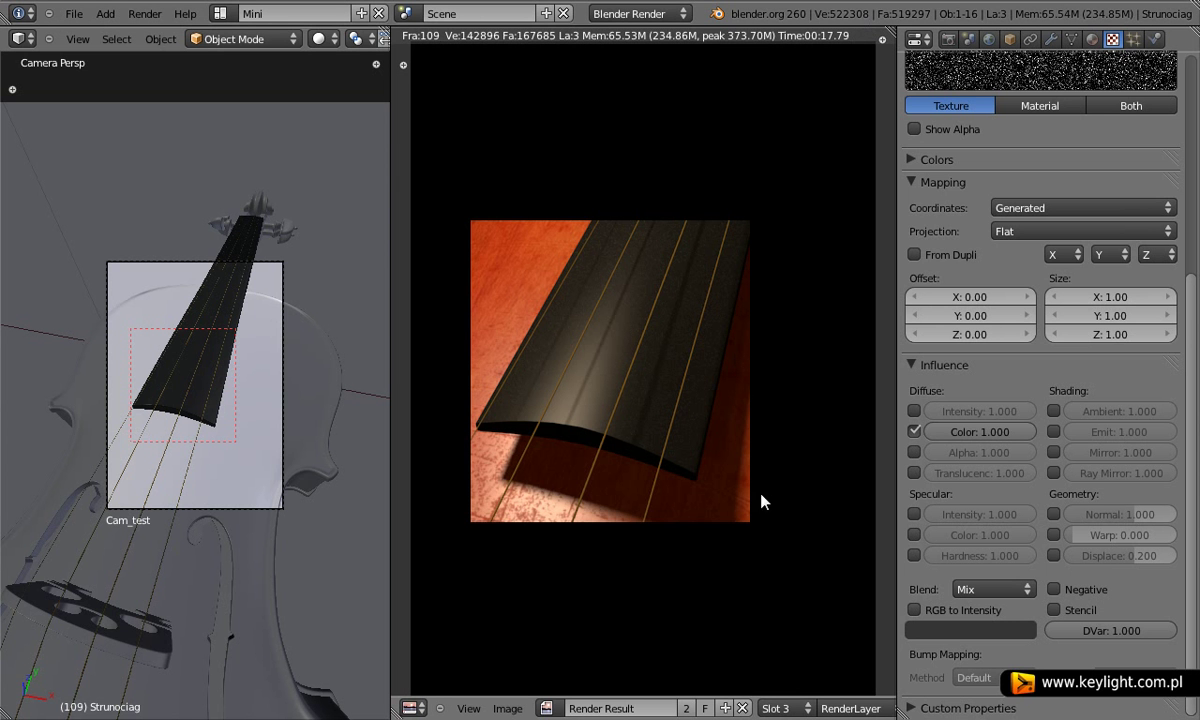
left_click(775, 708)
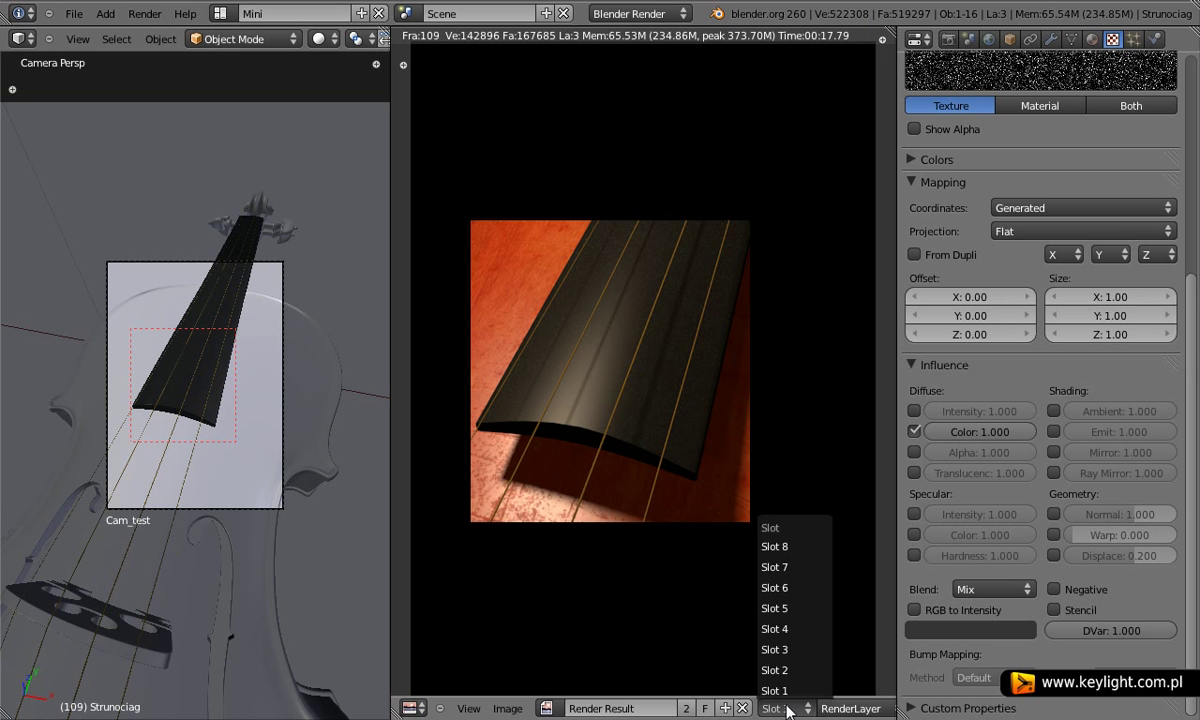
left_click(803, 669)
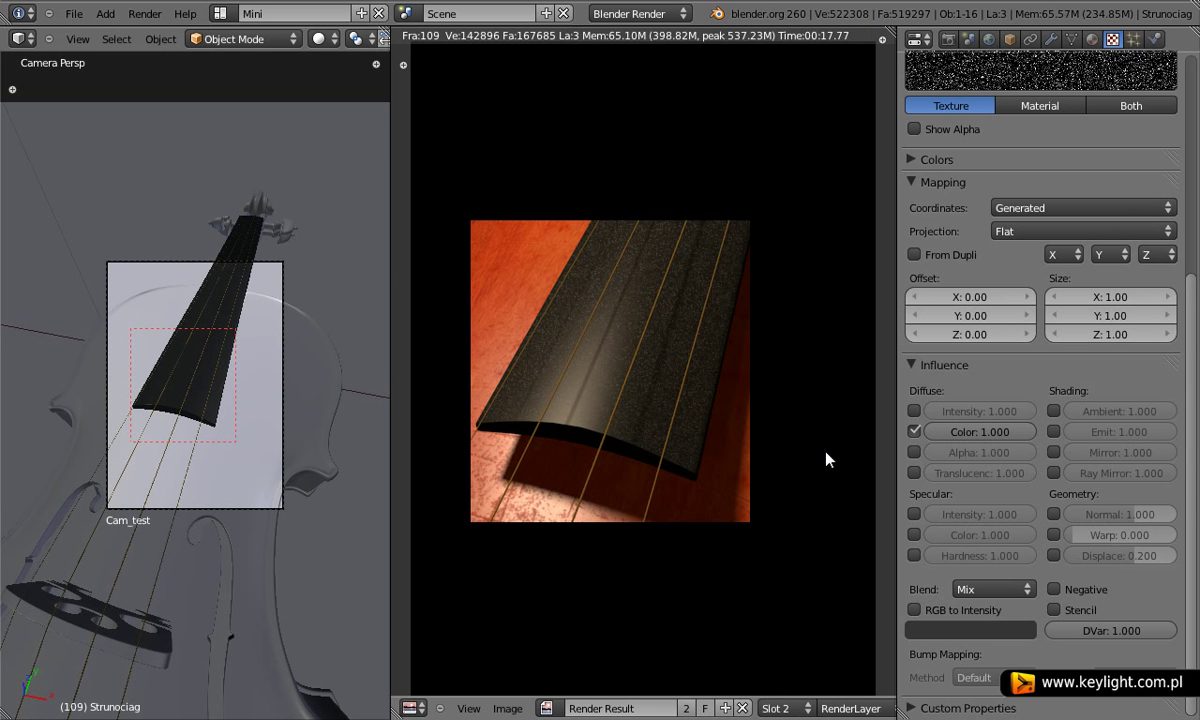
left_click(790, 708)
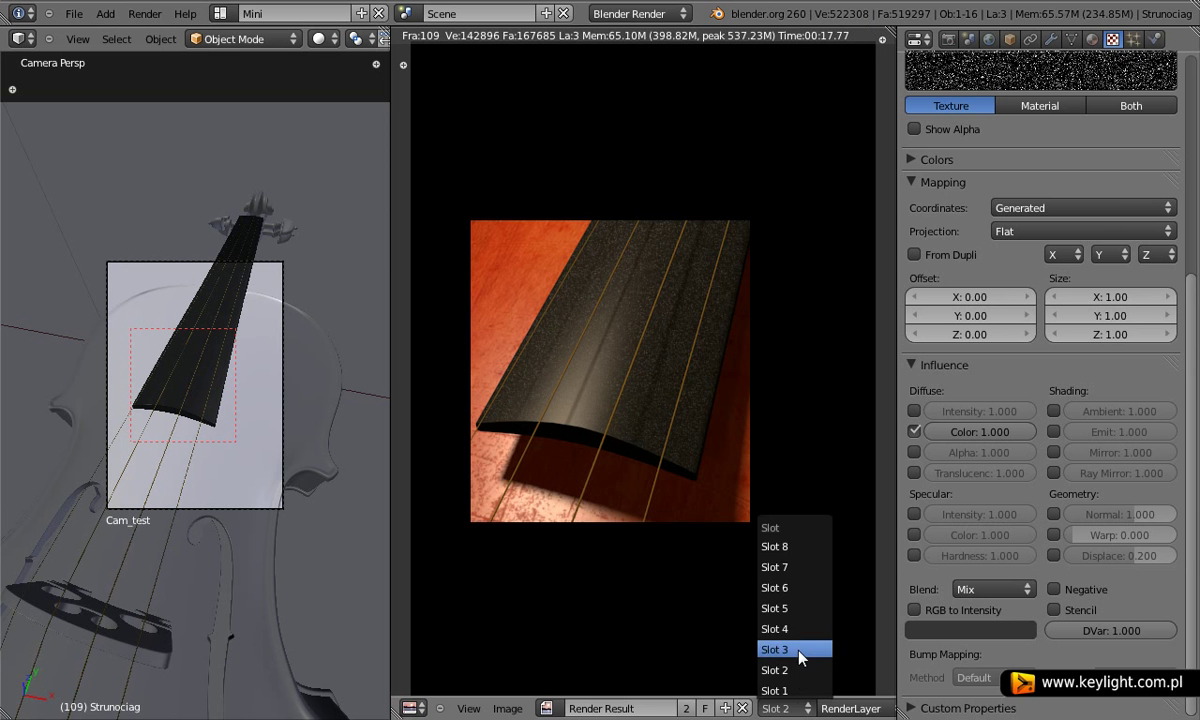
left_click(799, 652)
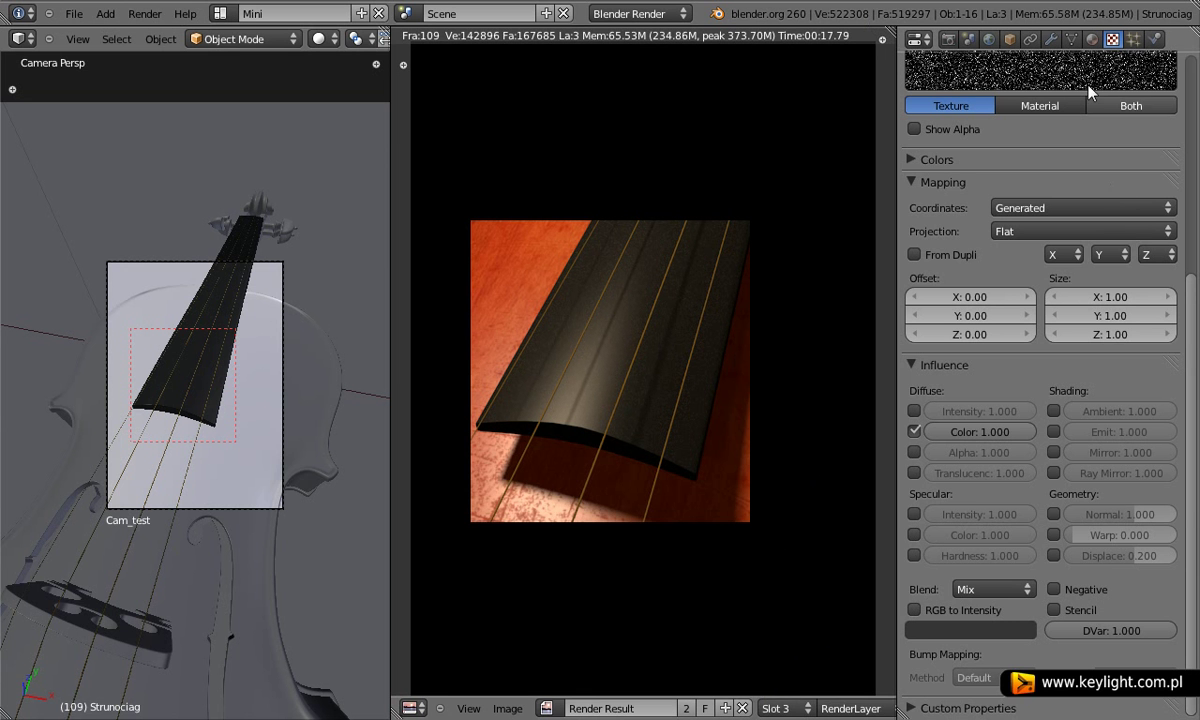
Lower the fingerboard material's Specular Hardness from 50 to 45.
left_click(1092, 38)
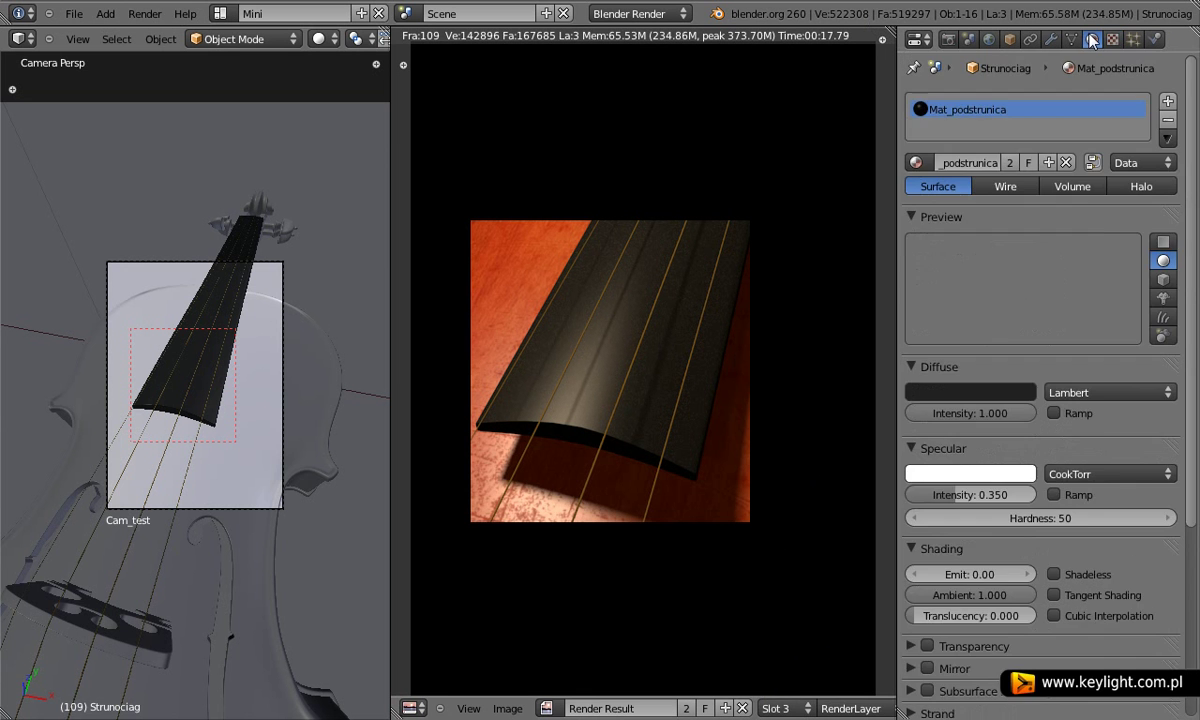
left_click(1046, 517)
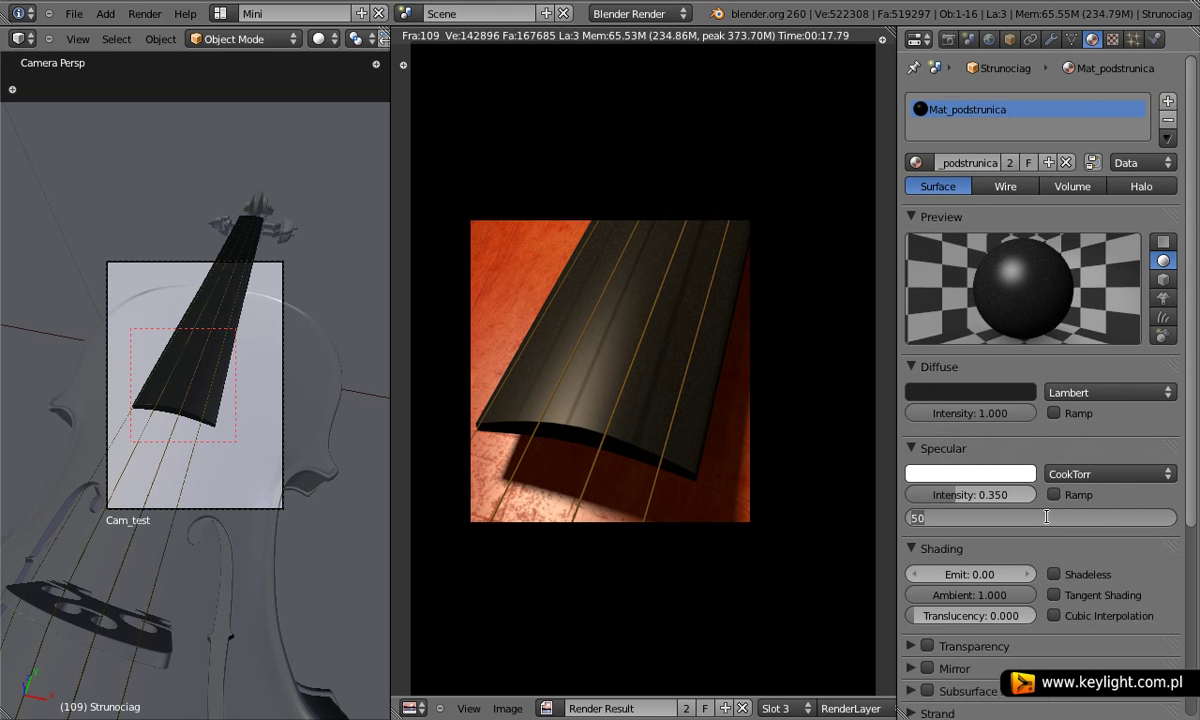
type("45")
key("Return")
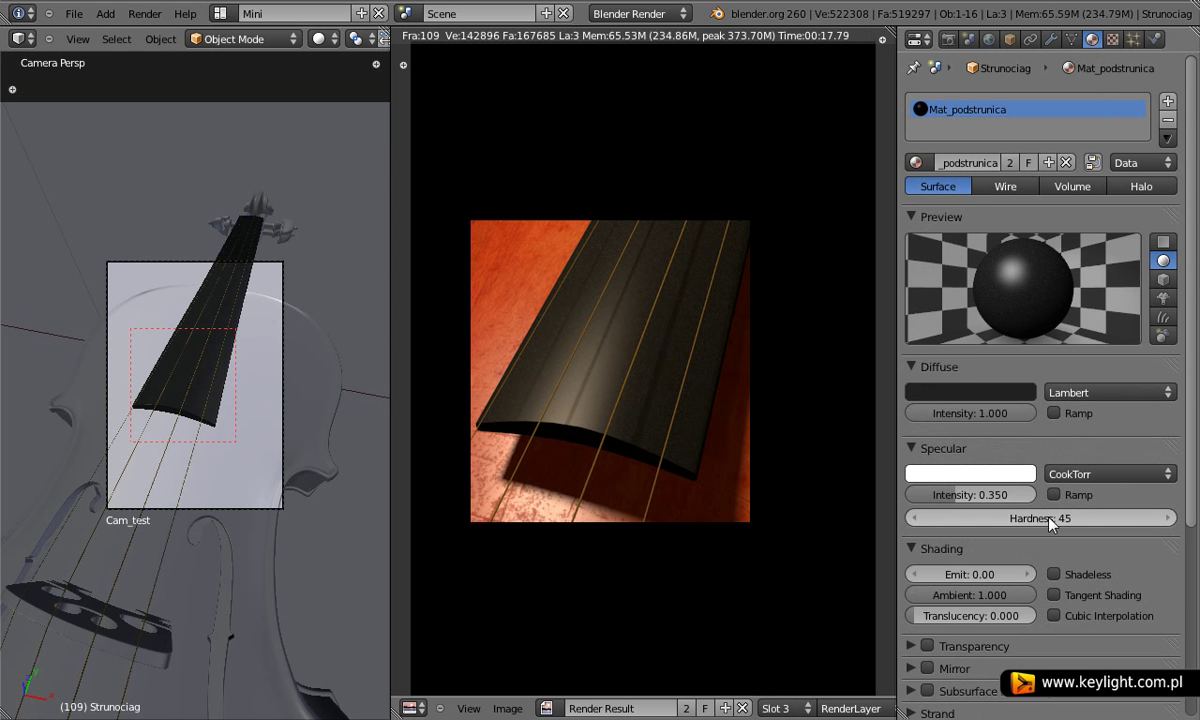
left_click(1112, 39)
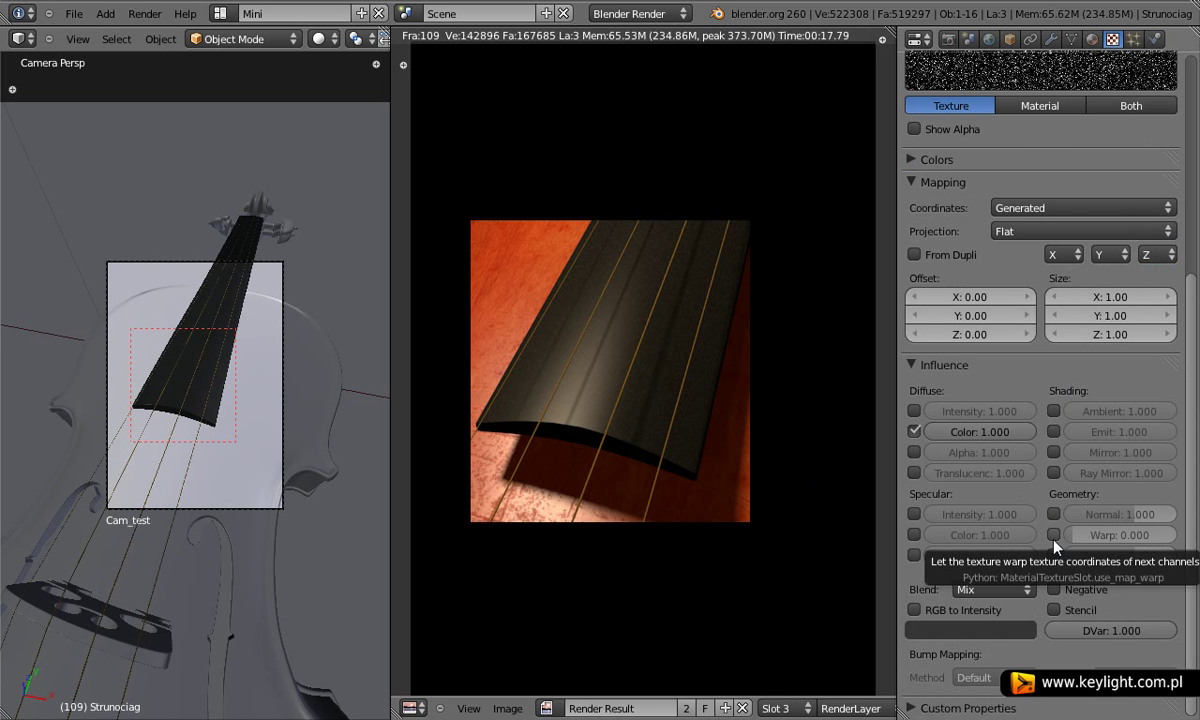
scroll(1054, 548, "up", 3)
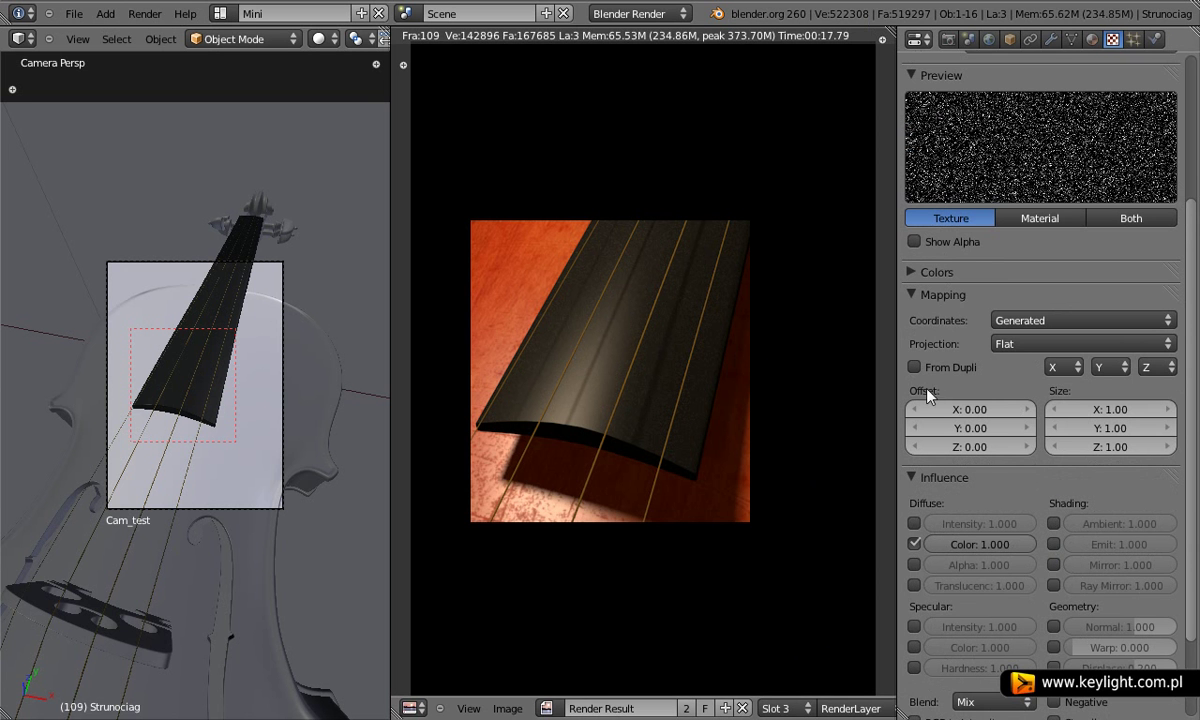
scroll(1000, 410, "up", 5)
Create a new Clouds texture in the second texture slot and name it Tex_spec_podst.
left_click(952, 155)
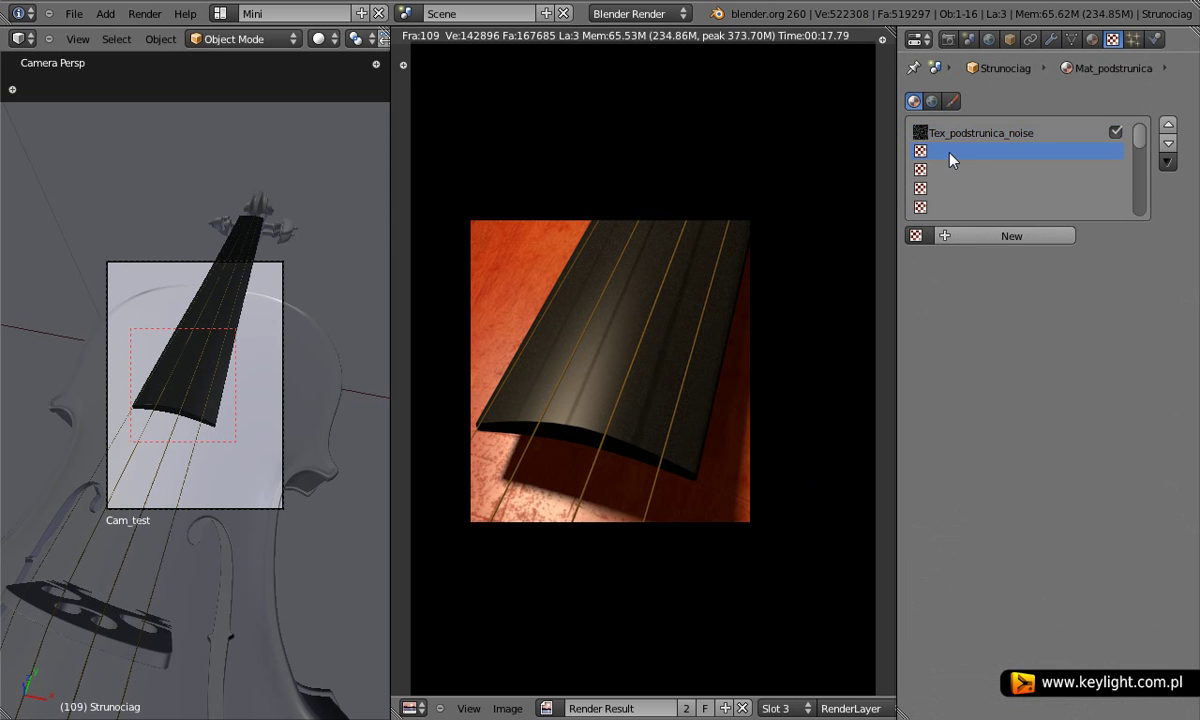
left_click(1018, 236)
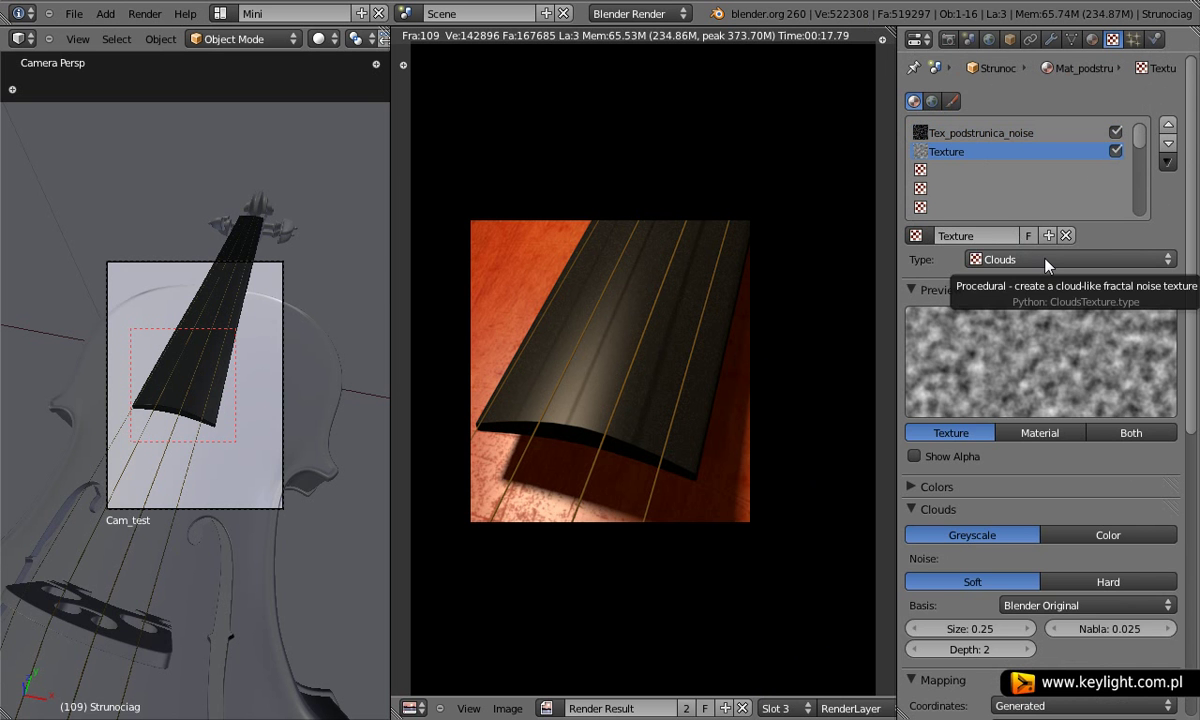
left_click(1045, 259)
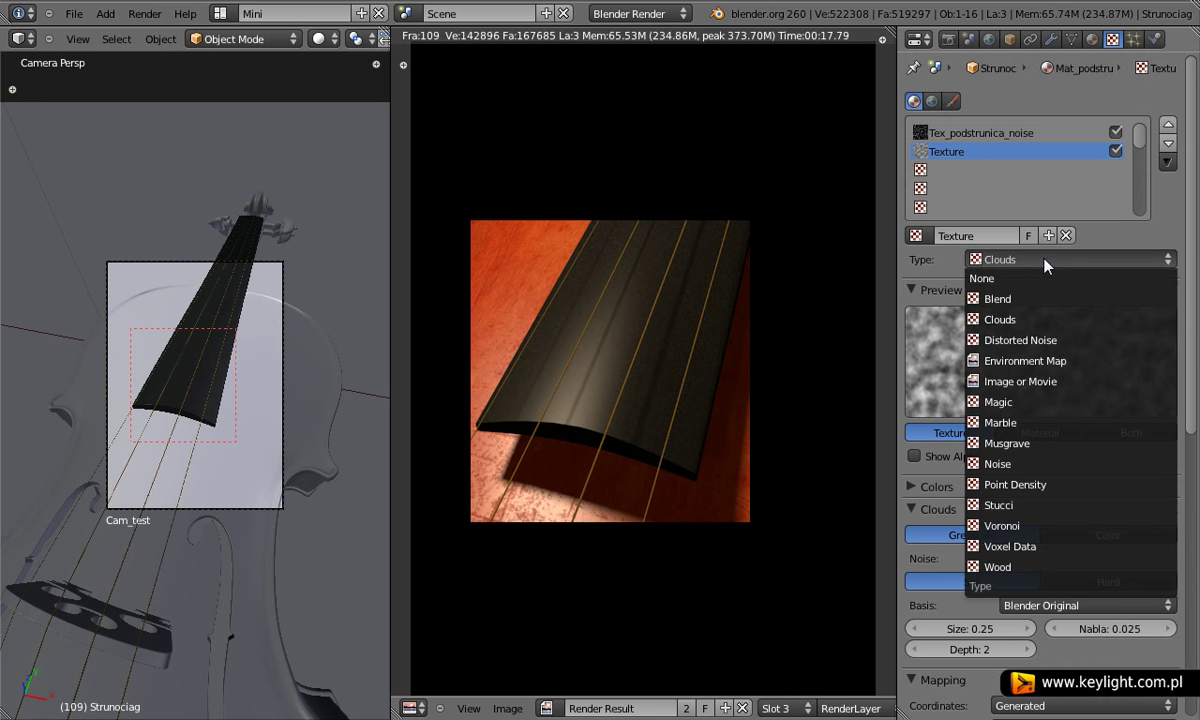
left_click(1030, 320)
left_click(986, 236)
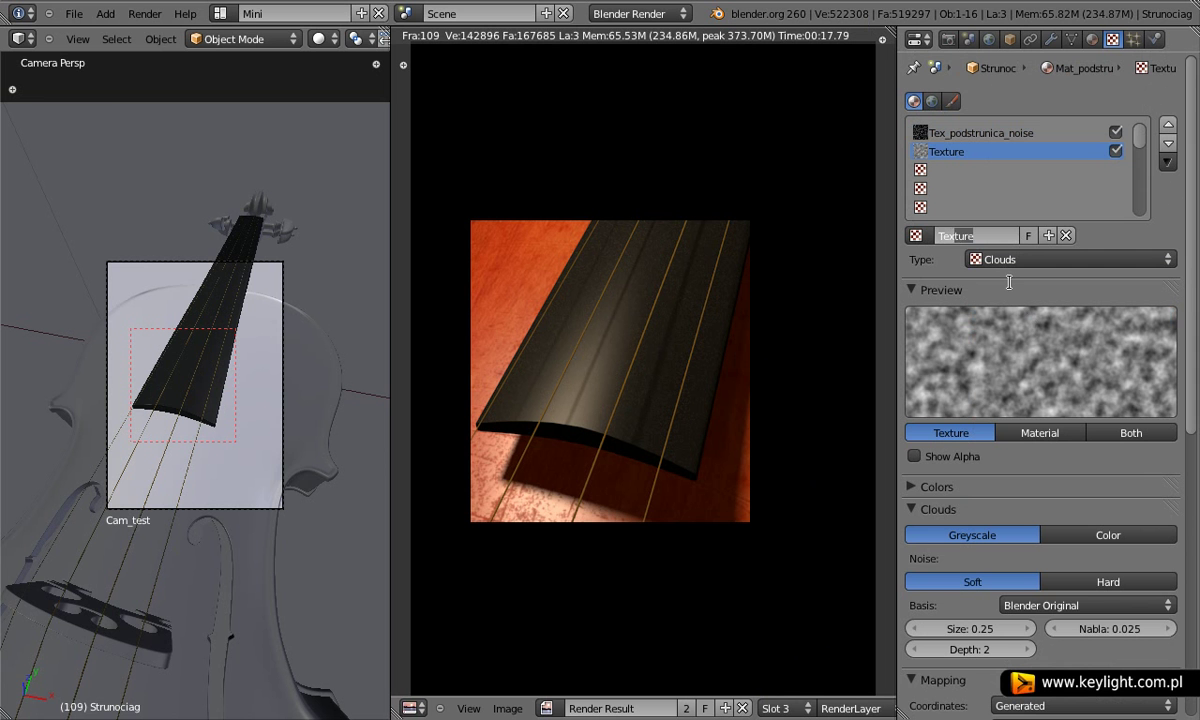
type("Tex")
type("_sp")
type("ec_p")
type("odst")
key("Return")
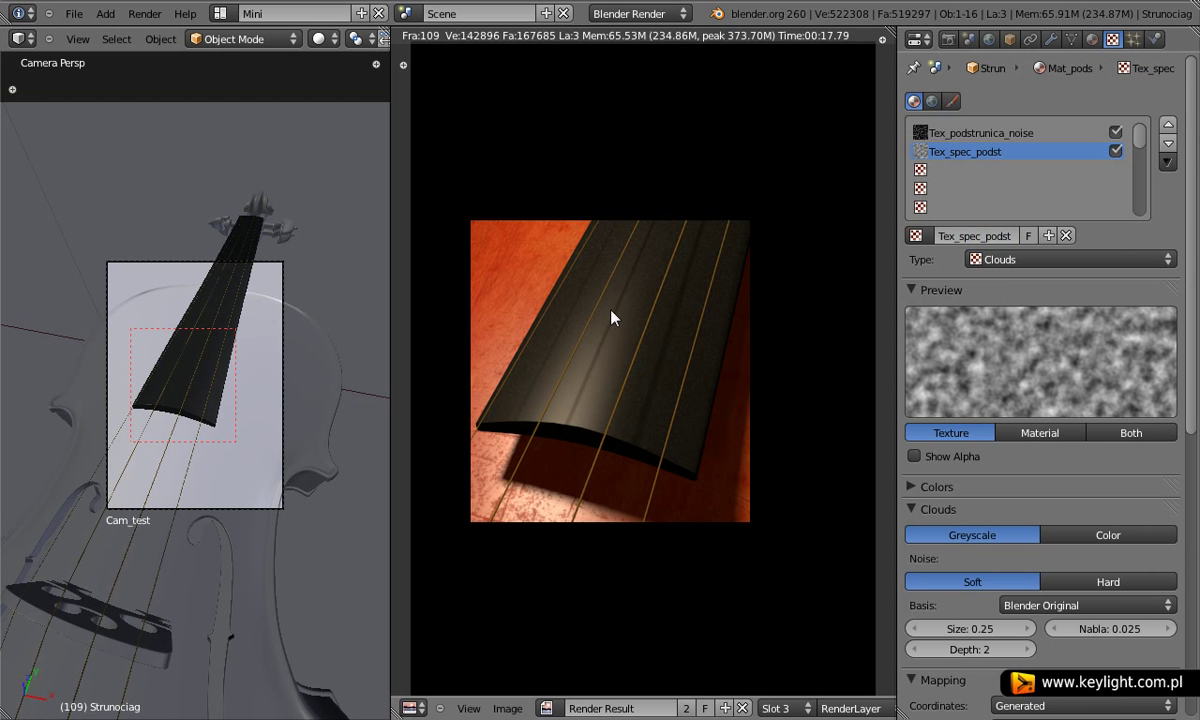
Render the scene with the new Clouds texture applied.
key("F12")
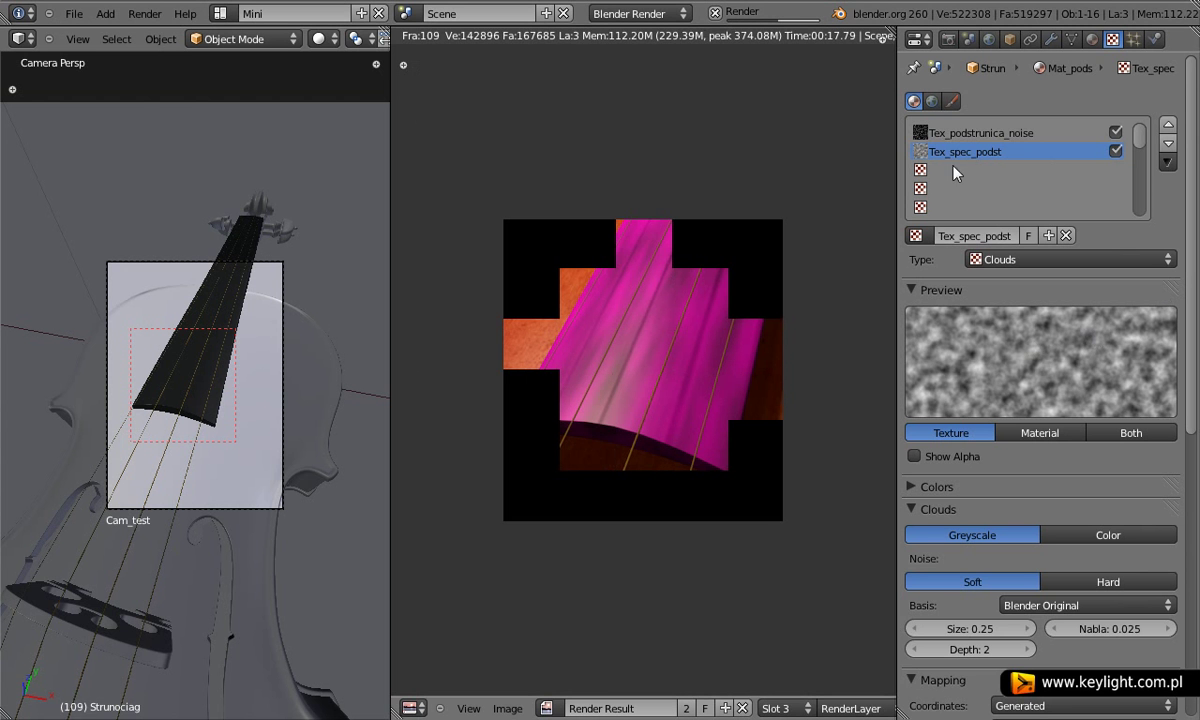
scroll(1191, 262, "down", 1)
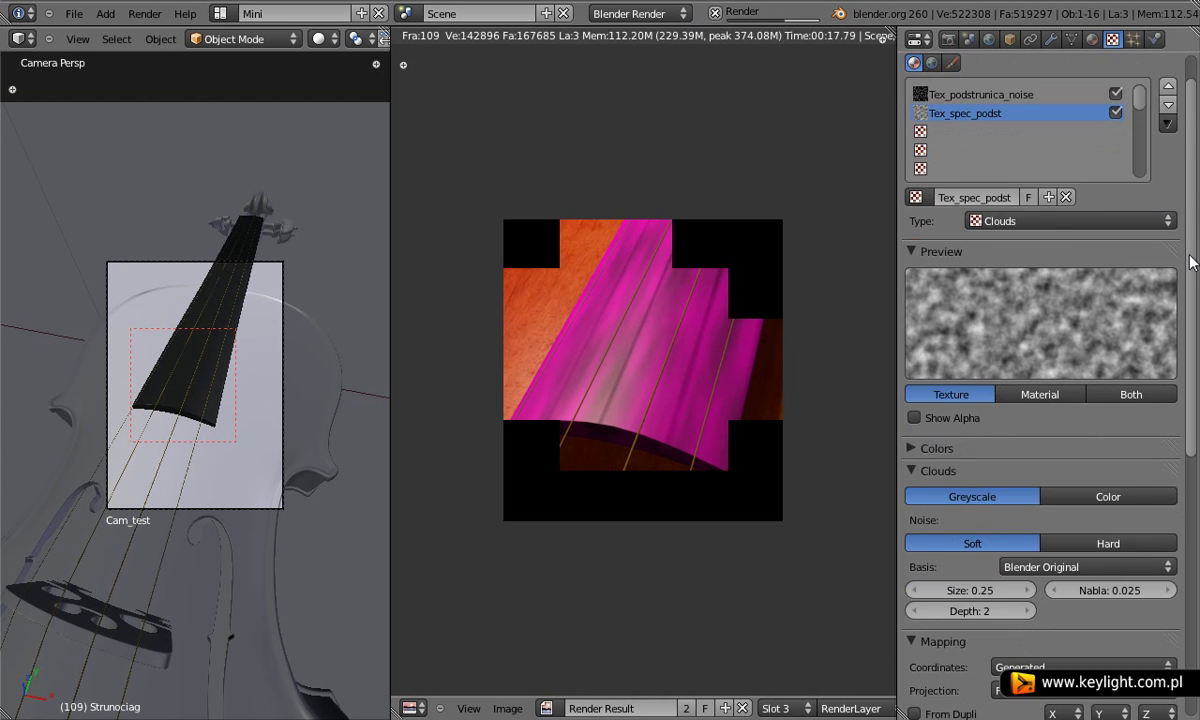
scroll(1191, 262, "down", 5)
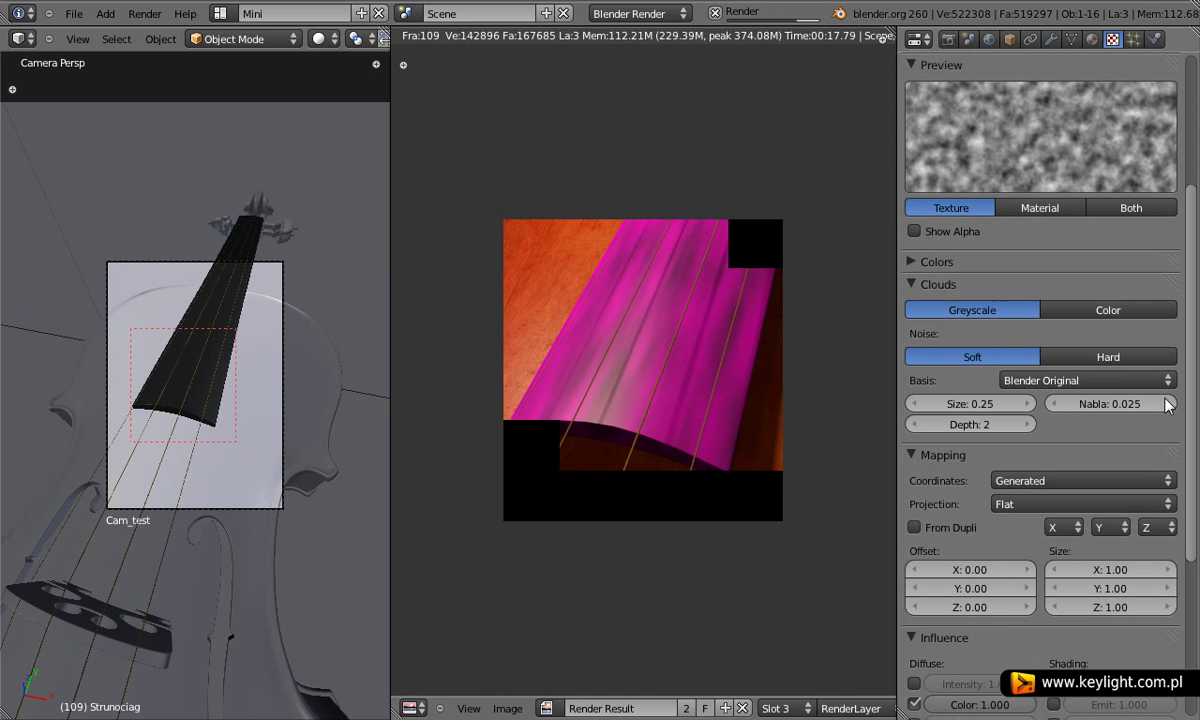
scroll(1034, 506, "down", 2)
Set the texture's Offset X to 0.10 and Global mapping coordinates, then re-render.
left_click(1034, 506)
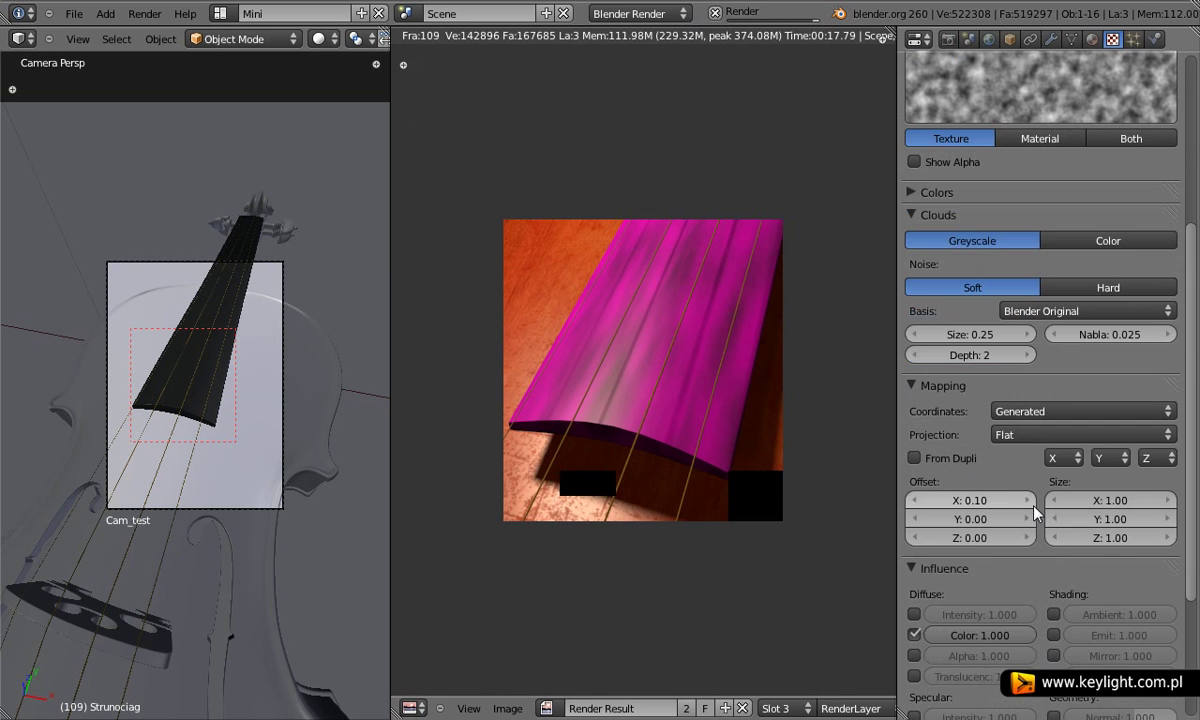
left_click(1040, 411)
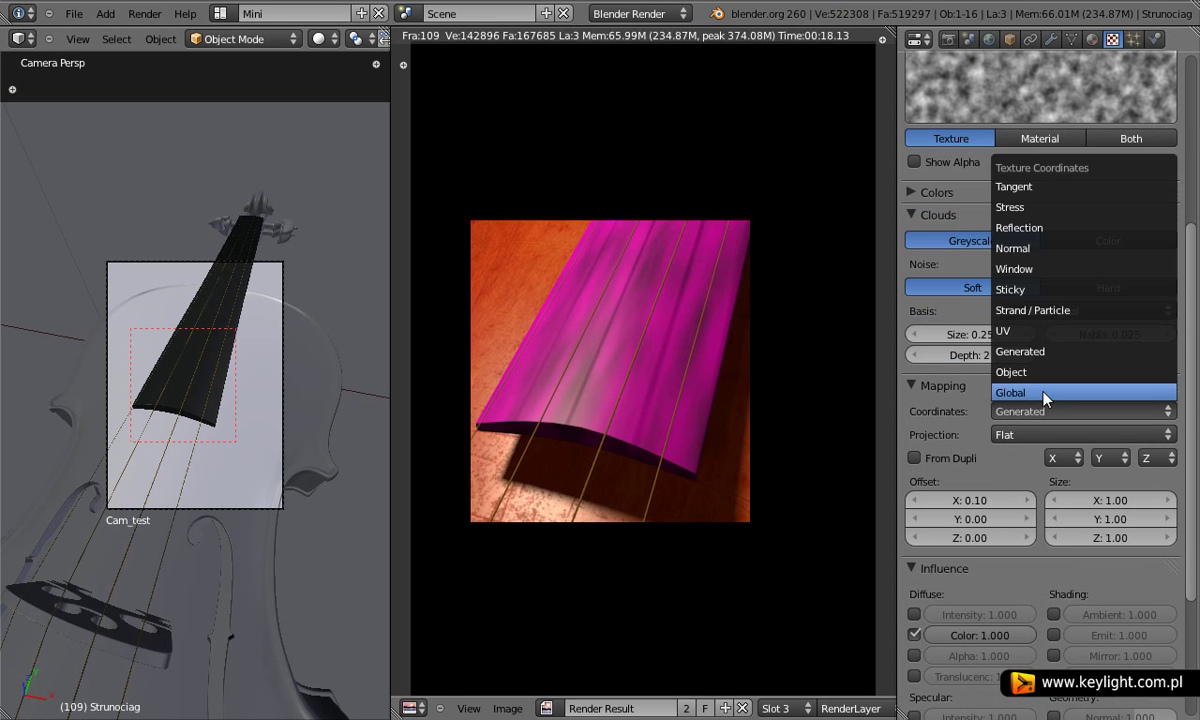
left_click(1042, 391)
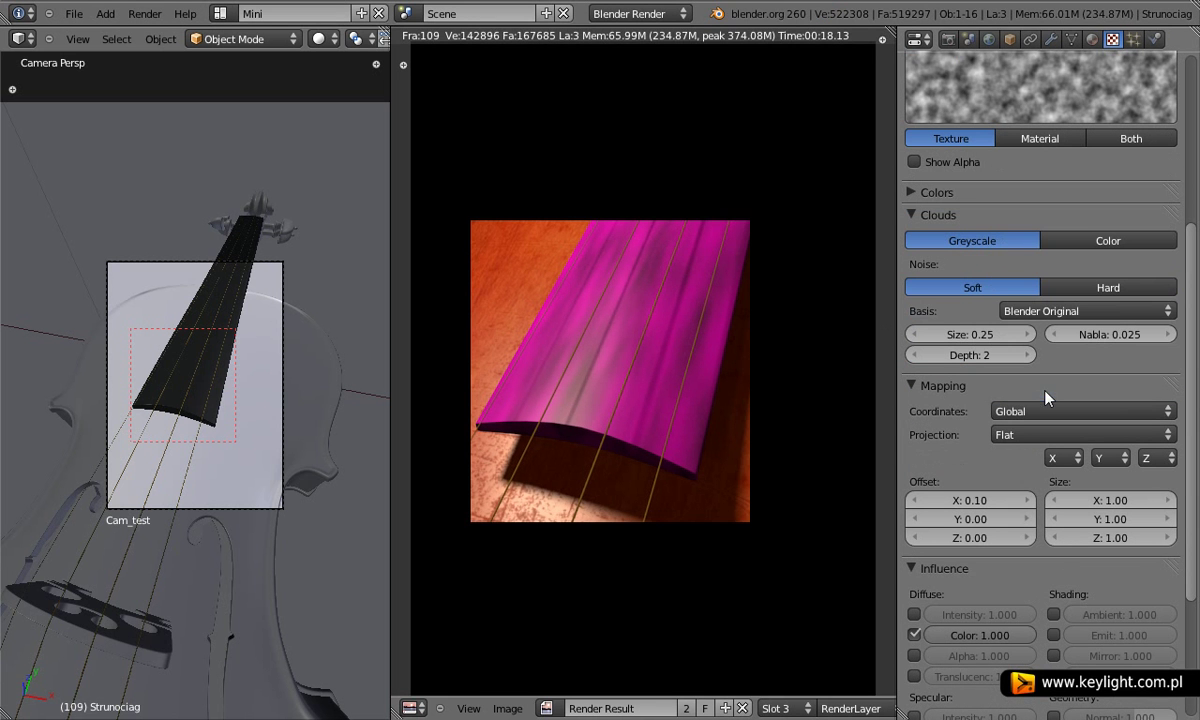
key("F12")
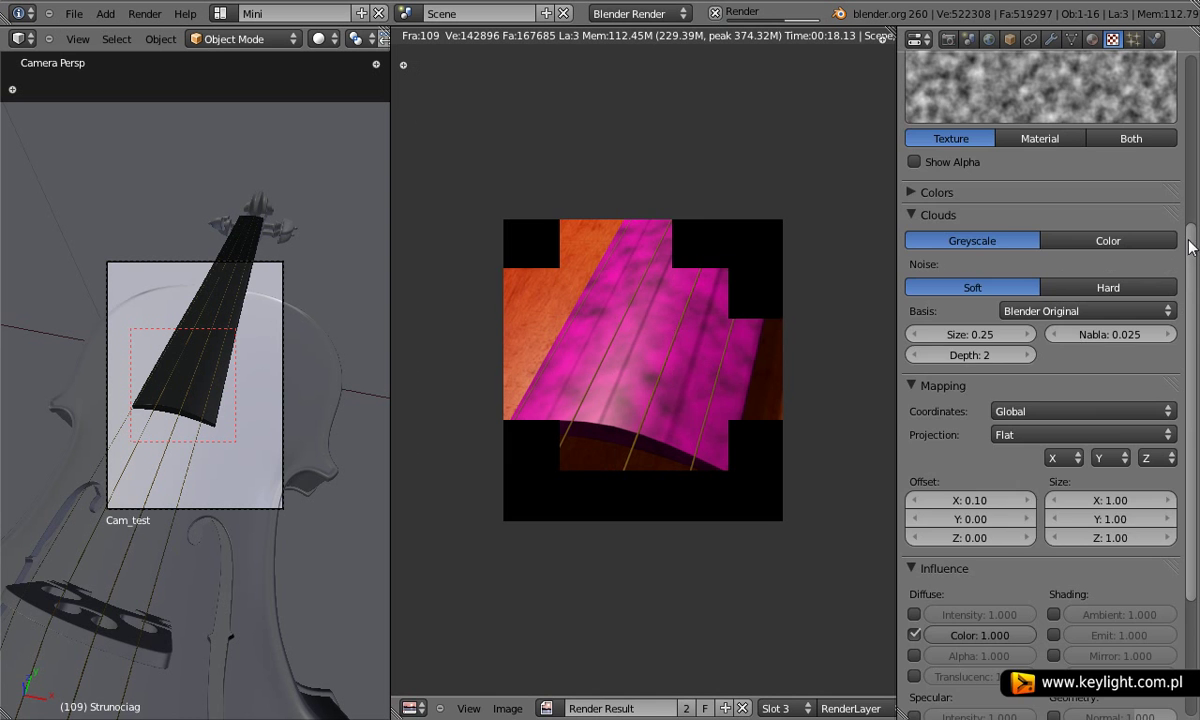
Stop the in-progress render.
left_click_drag(1190, 228, 1190, 341)
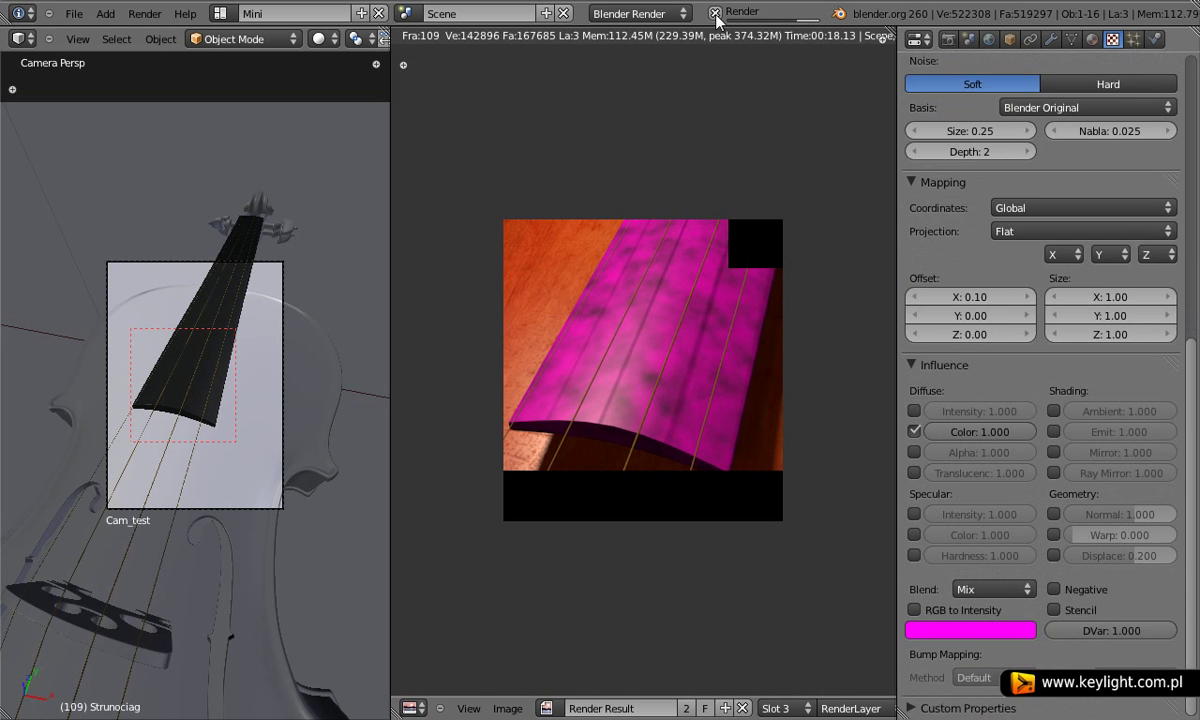
left_click(715, 13)
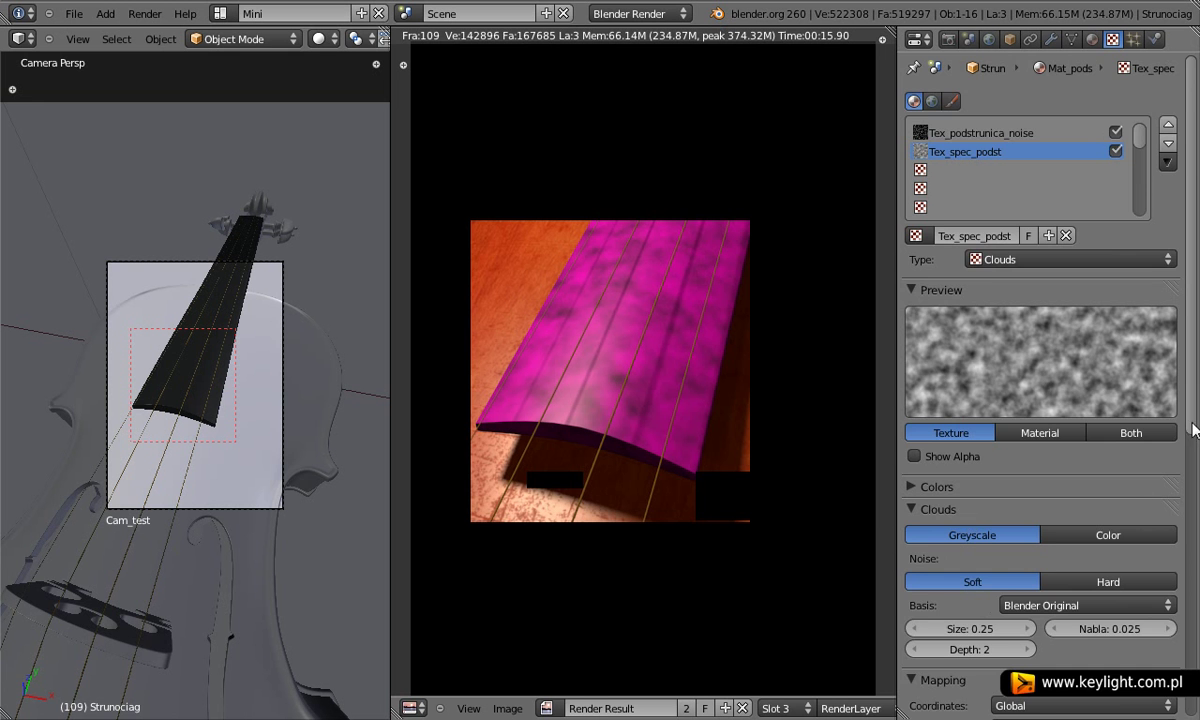
scroll(1180, 436, "down", 10)
scroll(1013, 650, "down", 2)
Change the Clouds blend colour from magenta to a mid grey (value about 0.311) and re-render.
left_click(994, 630)
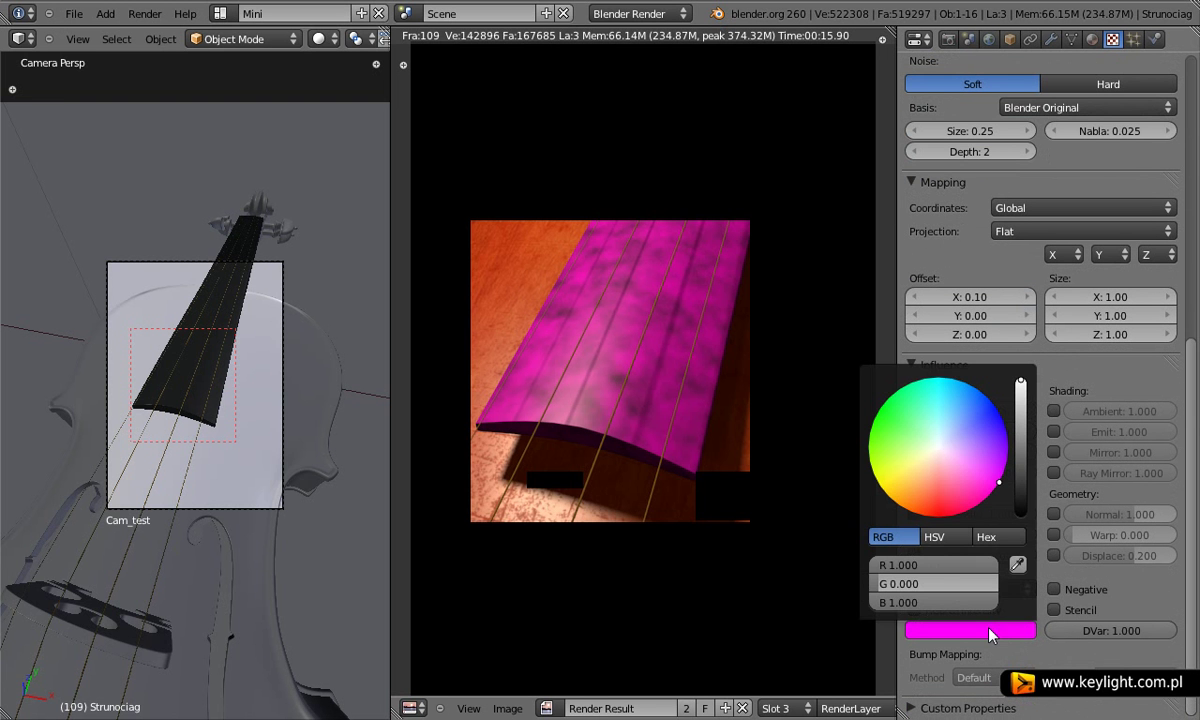
left_click(880, 588)
type("1")
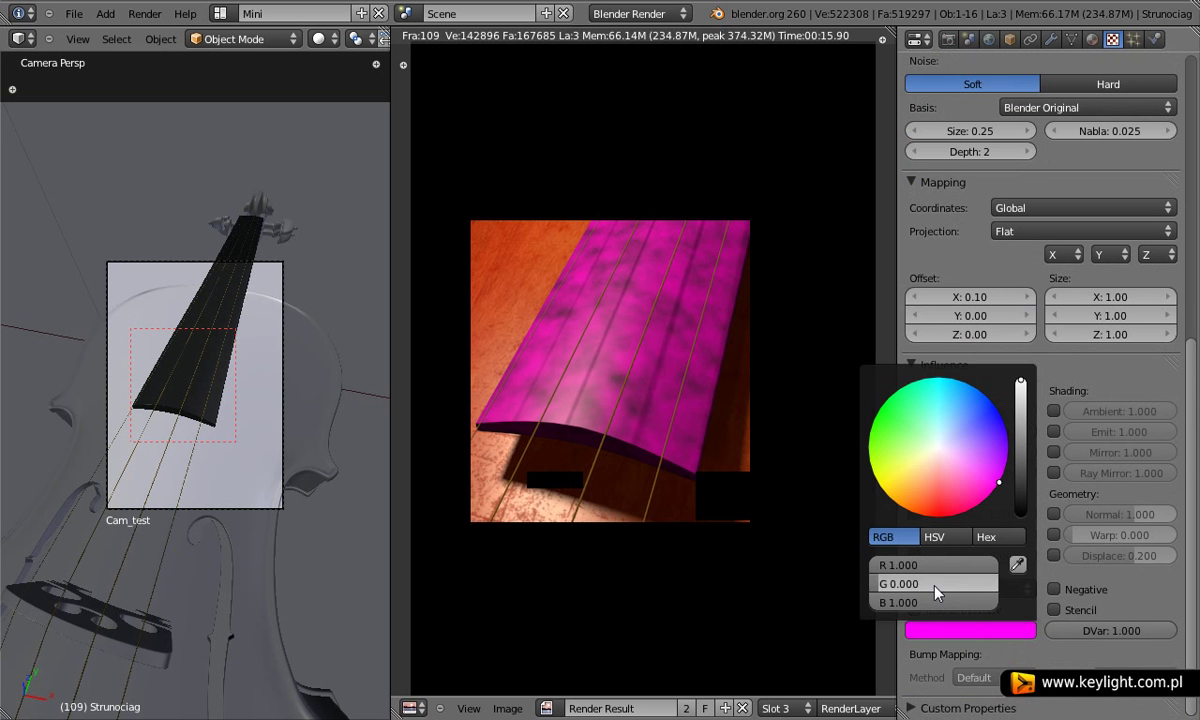
key("Return")
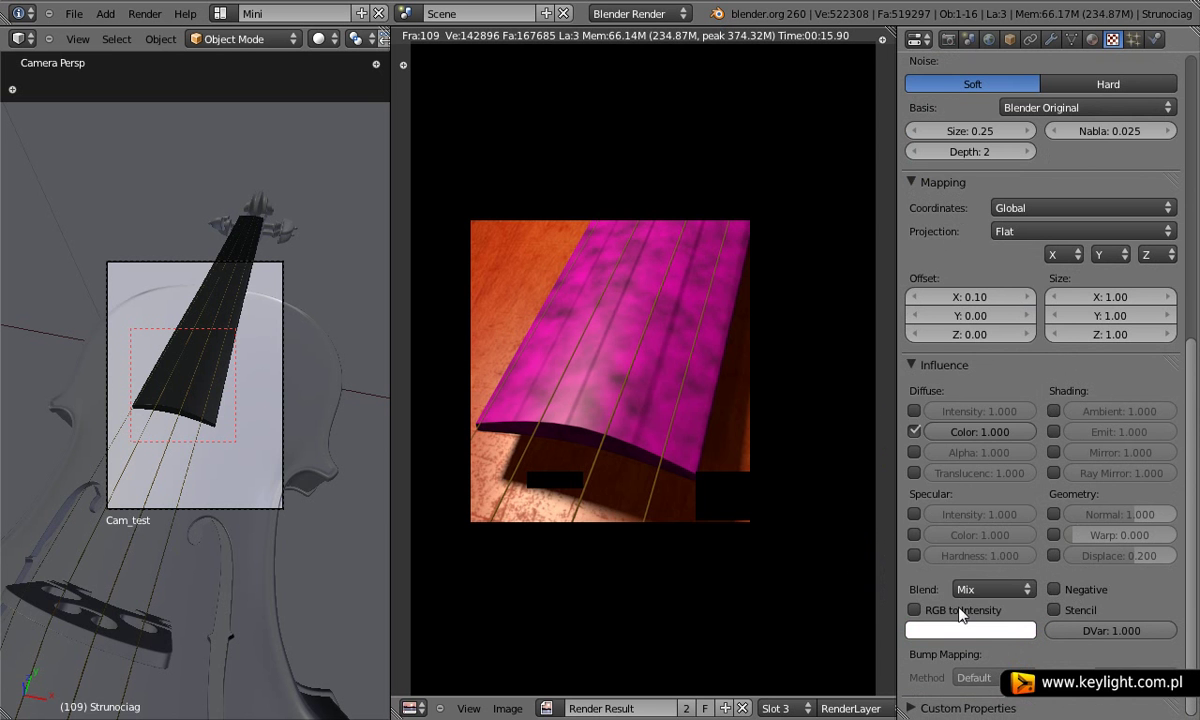
left_click(976, 631)
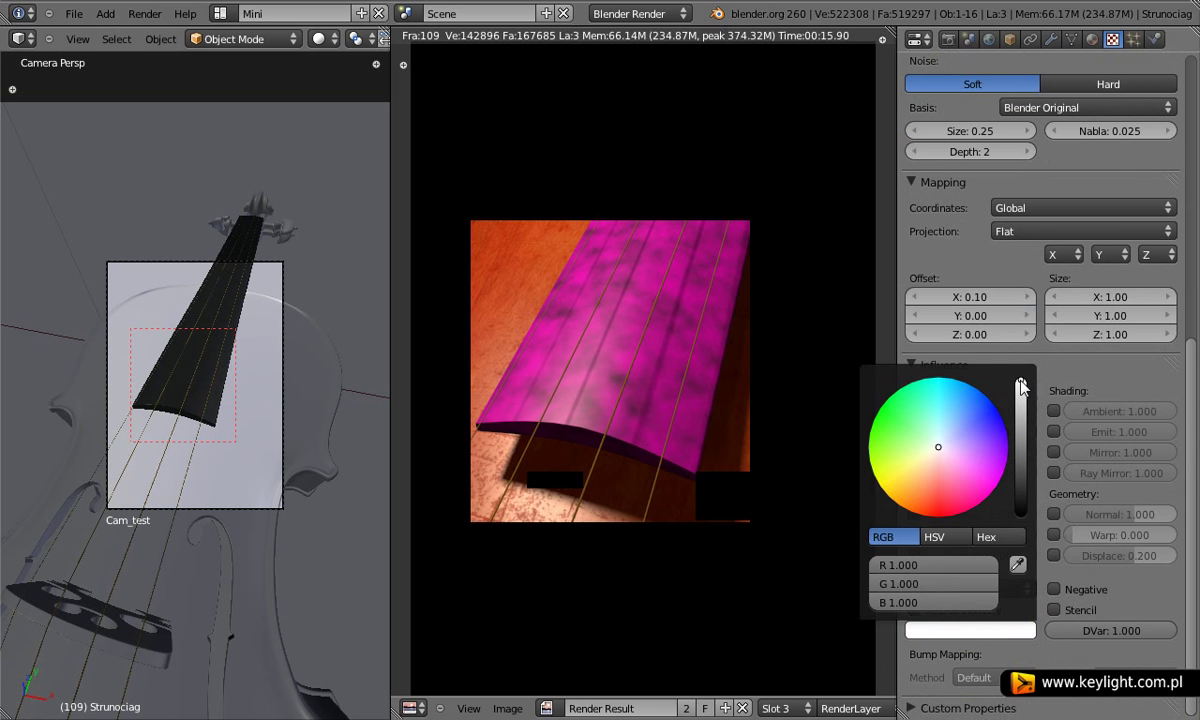
left_click_drag(1021, 384, 1028, 445)
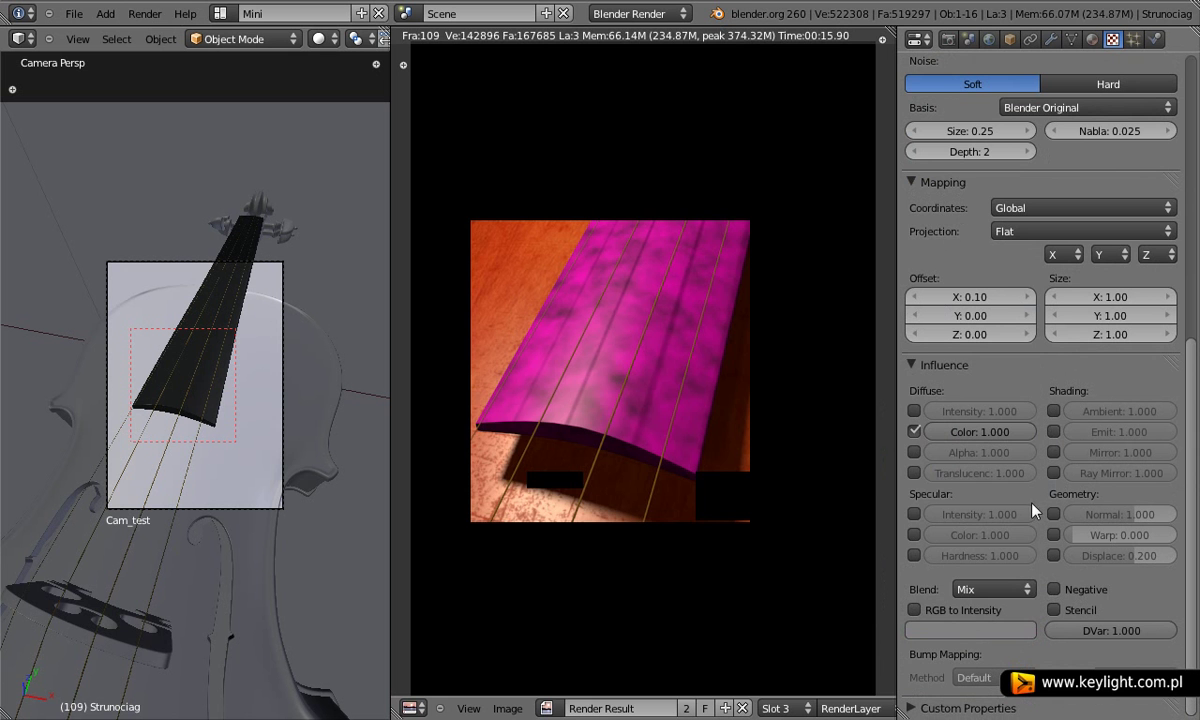
key("F12")
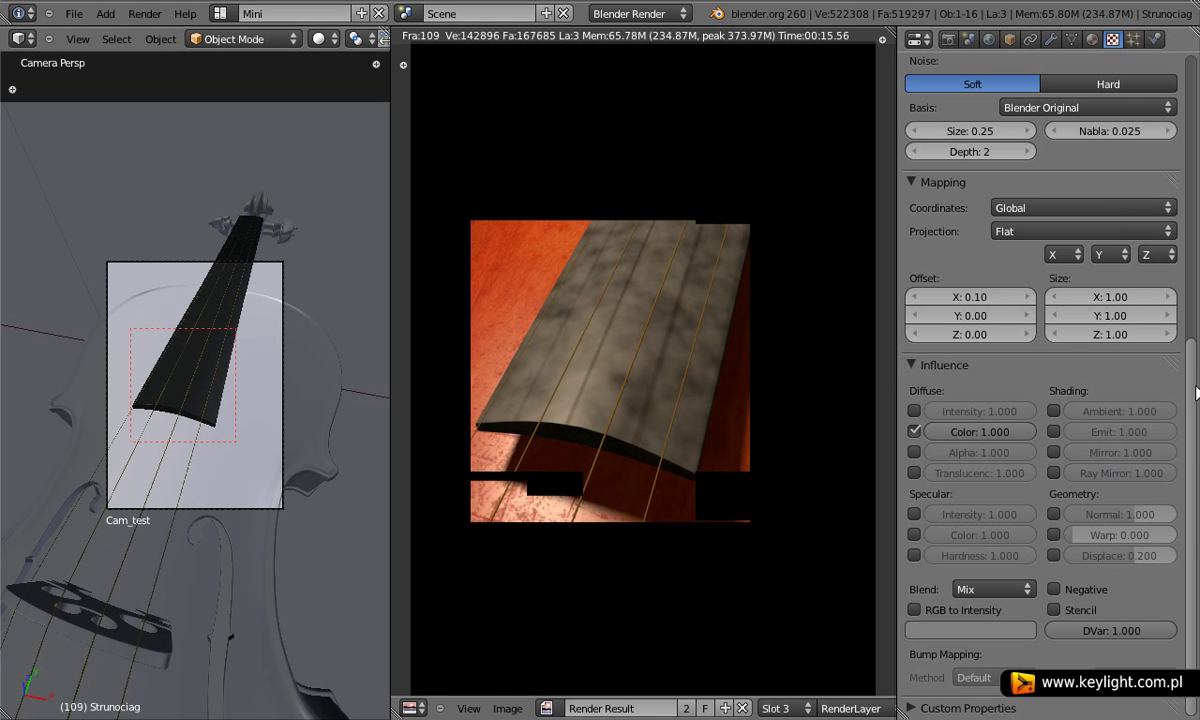
Scroll to the Clouds texture settings, collapsing and re-expanding the panel.
scroll(1100, 200, "up", 6)
scroll(1148, 138, "up", 5)
scroll(1148, 138, "up", 2)
scroll(1147, 115, "up", 1)
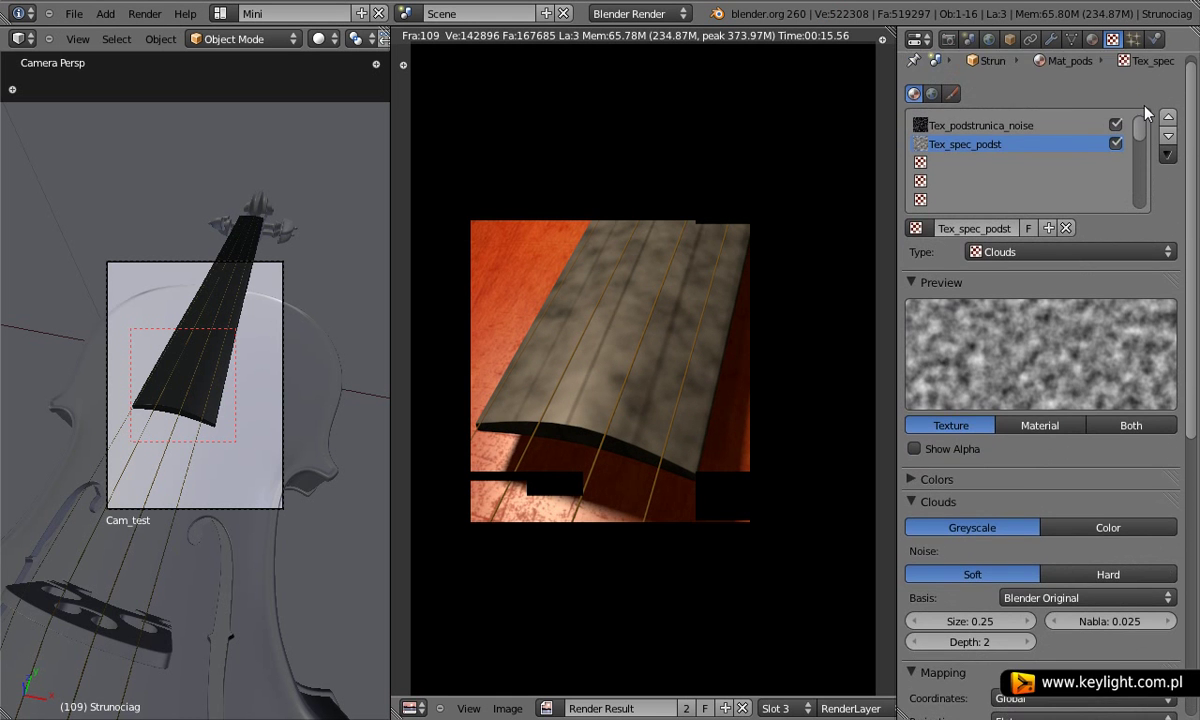
scroll(1147, 110, "down", 5)
scroll(1147, 110, "up", 5)
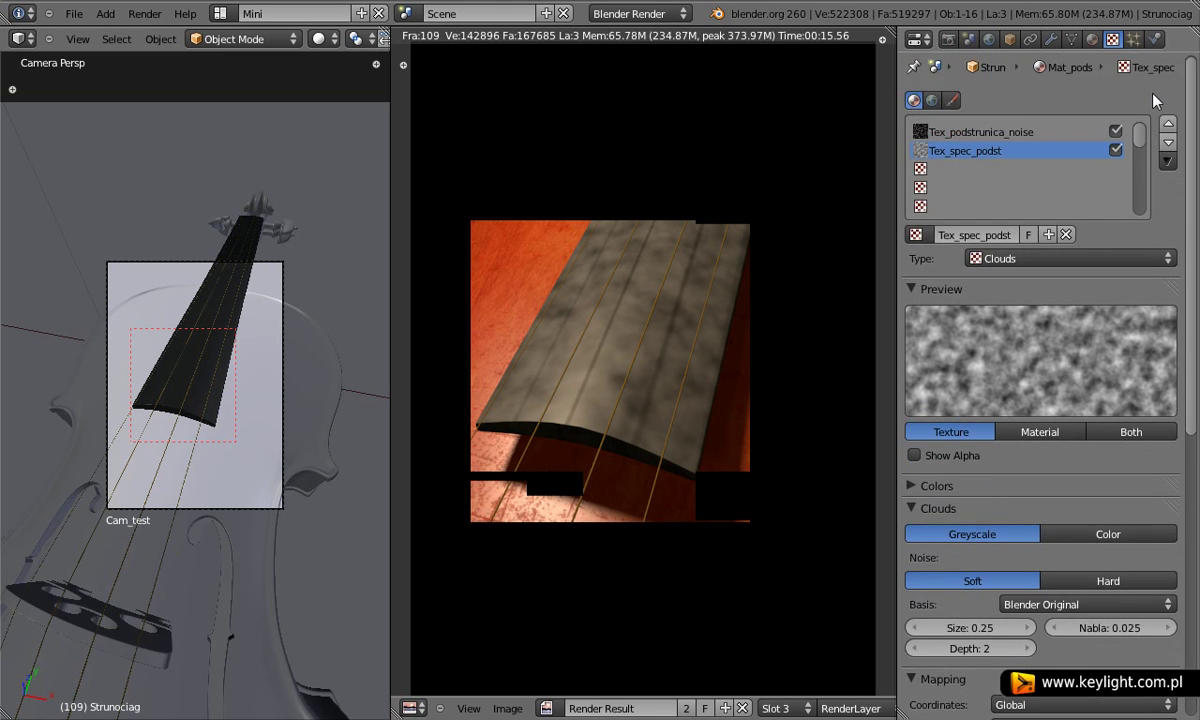
scroll(1165, 180, "down", 5)
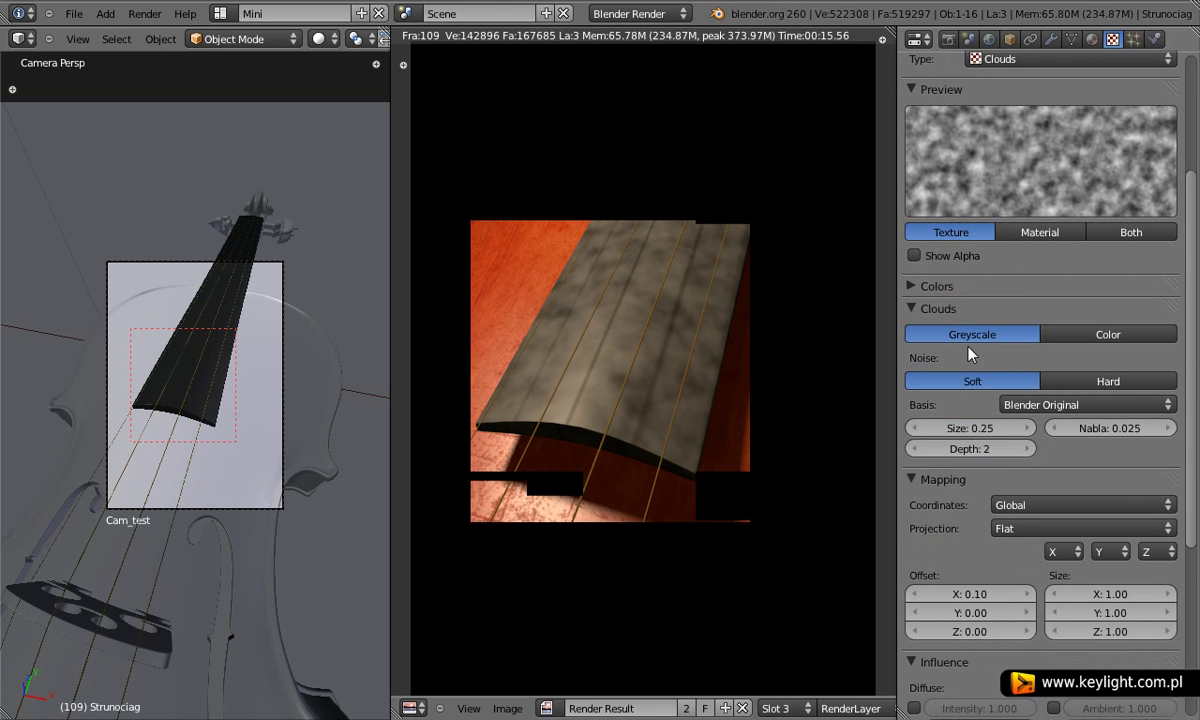
left_click(912, 308)
left_click(912, 308)
Reduce the cloud noise size to 0.22 and run a test render, cancelling it early.
left_click(988, 429)
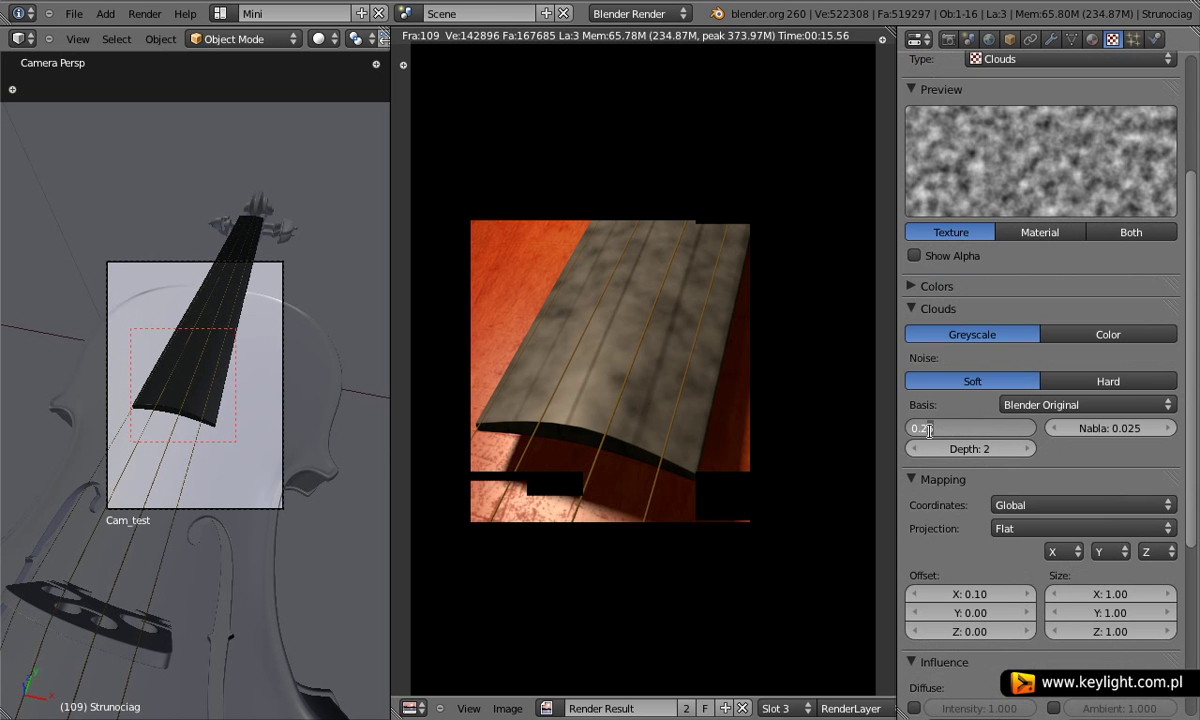
key("BackSpace")
type("2")
key("Return")
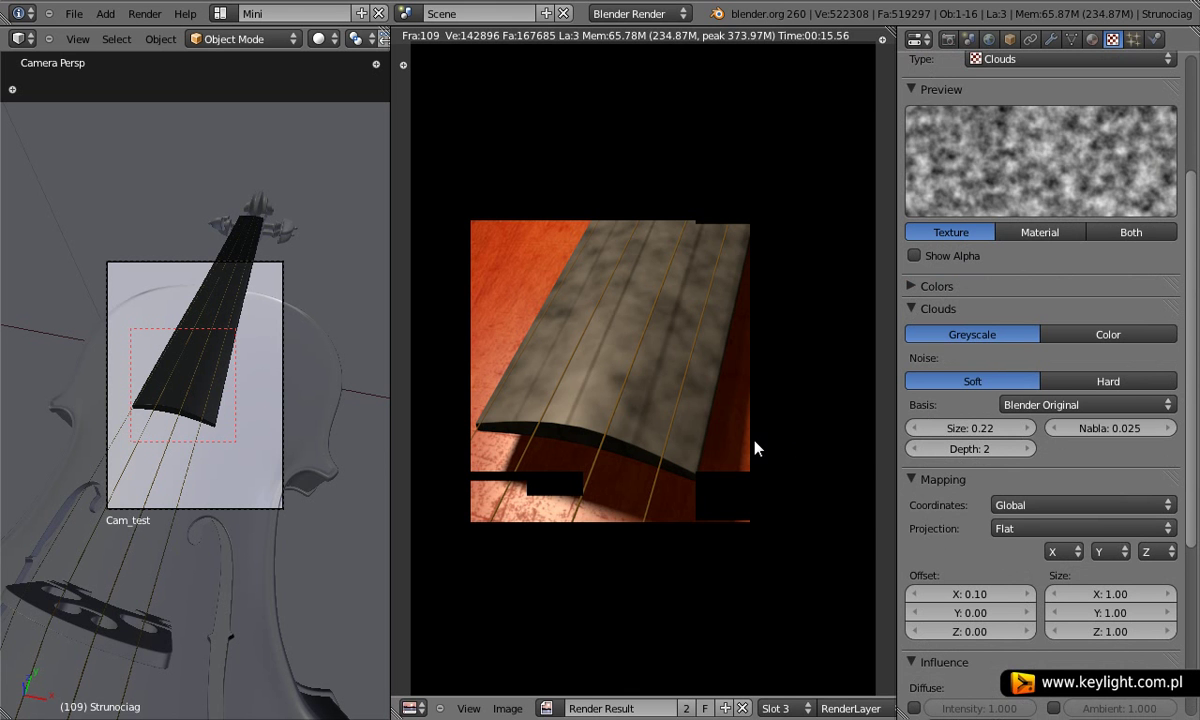
key("F12")
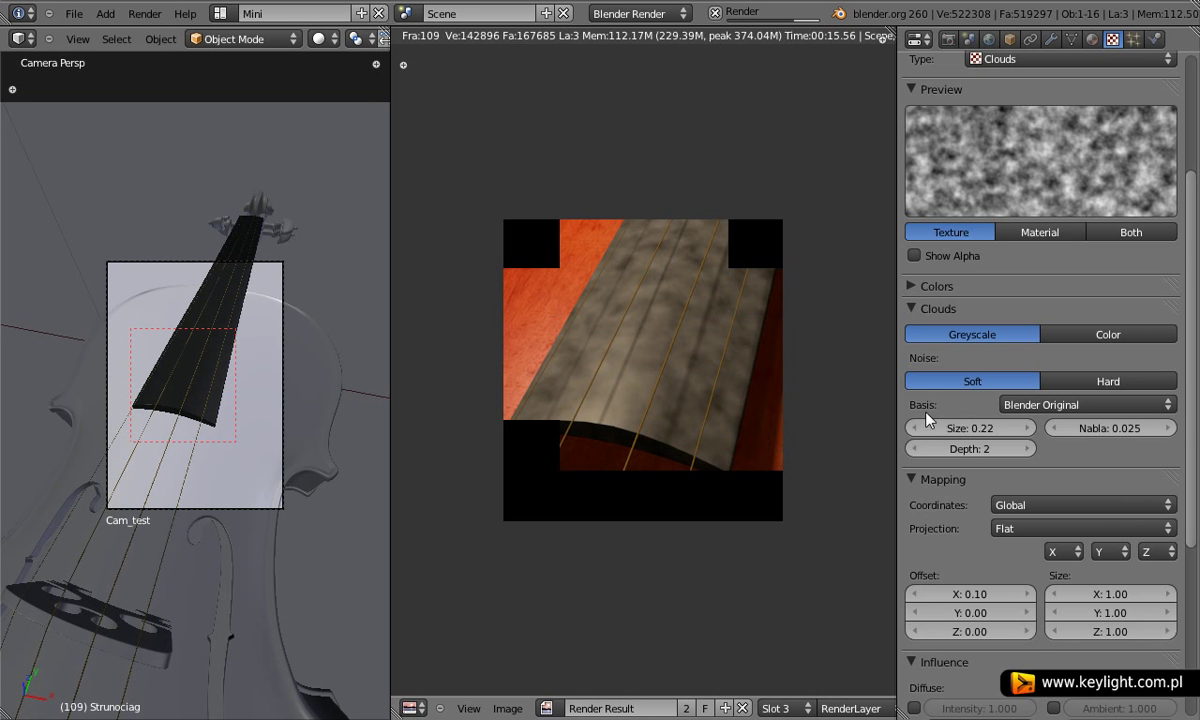
left_click(714, 13)
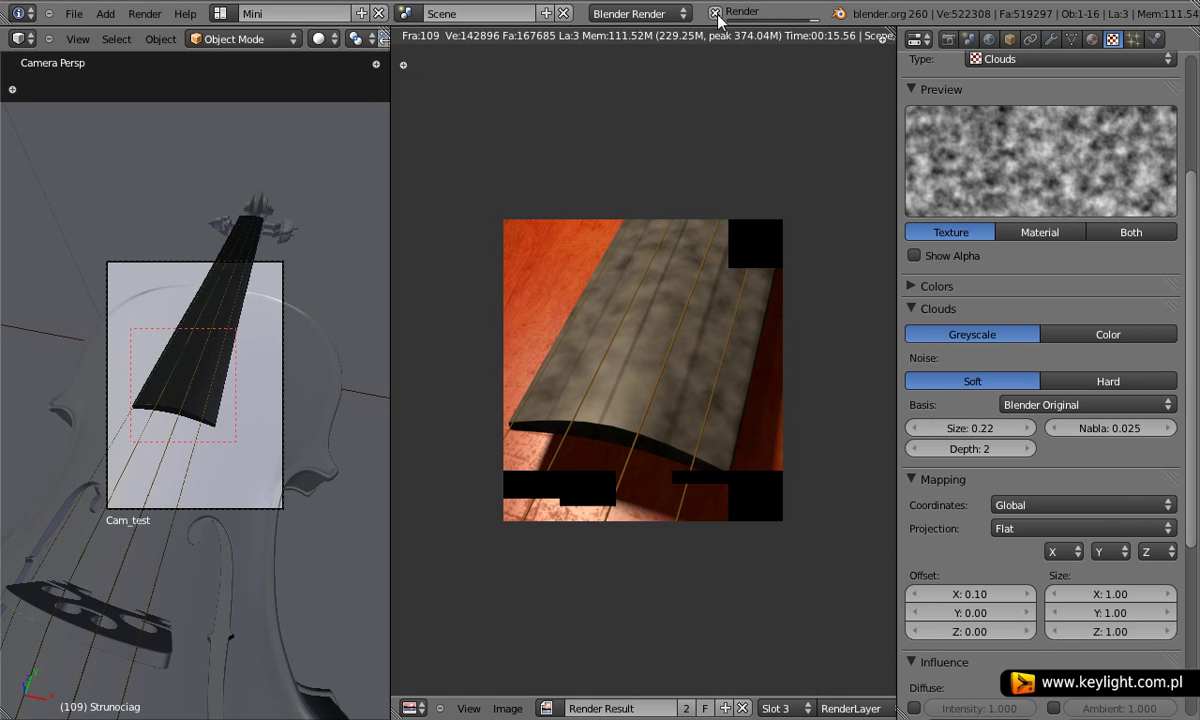
Switch the texture influence from Diffuse Color to Specular Intensity, Color and Hardness, then render.
scroll(1120, 300, "down", 4)
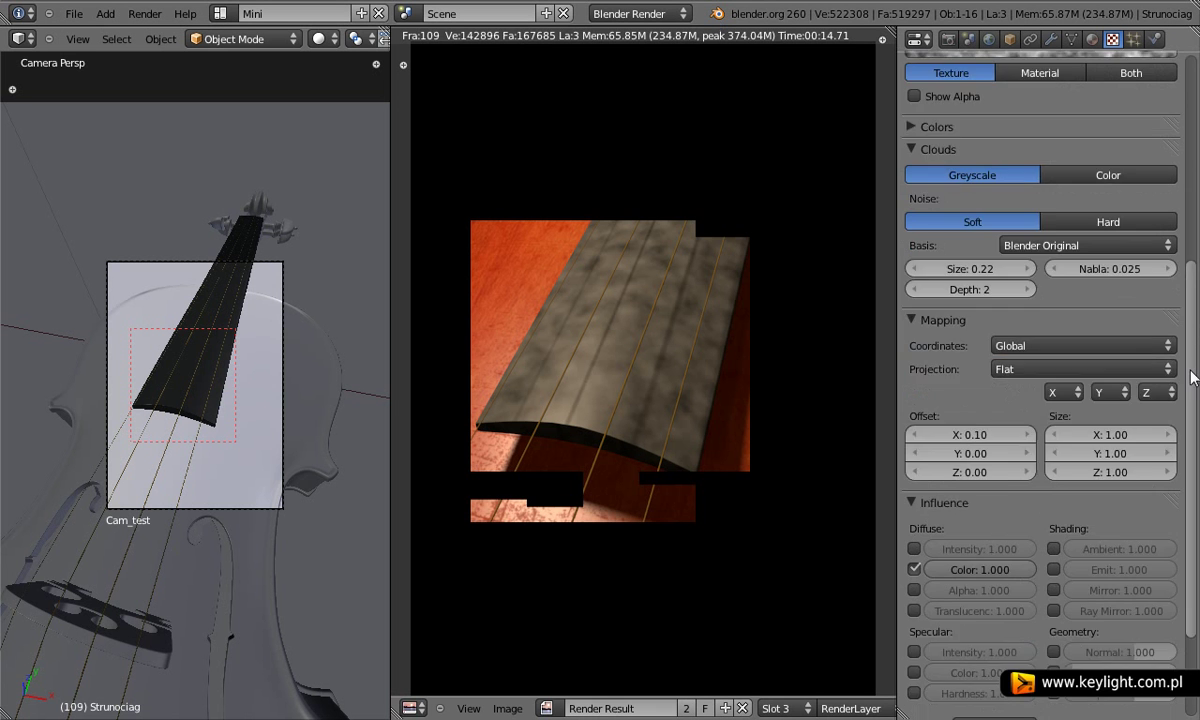
scroll(1150, 420, "down", 3)
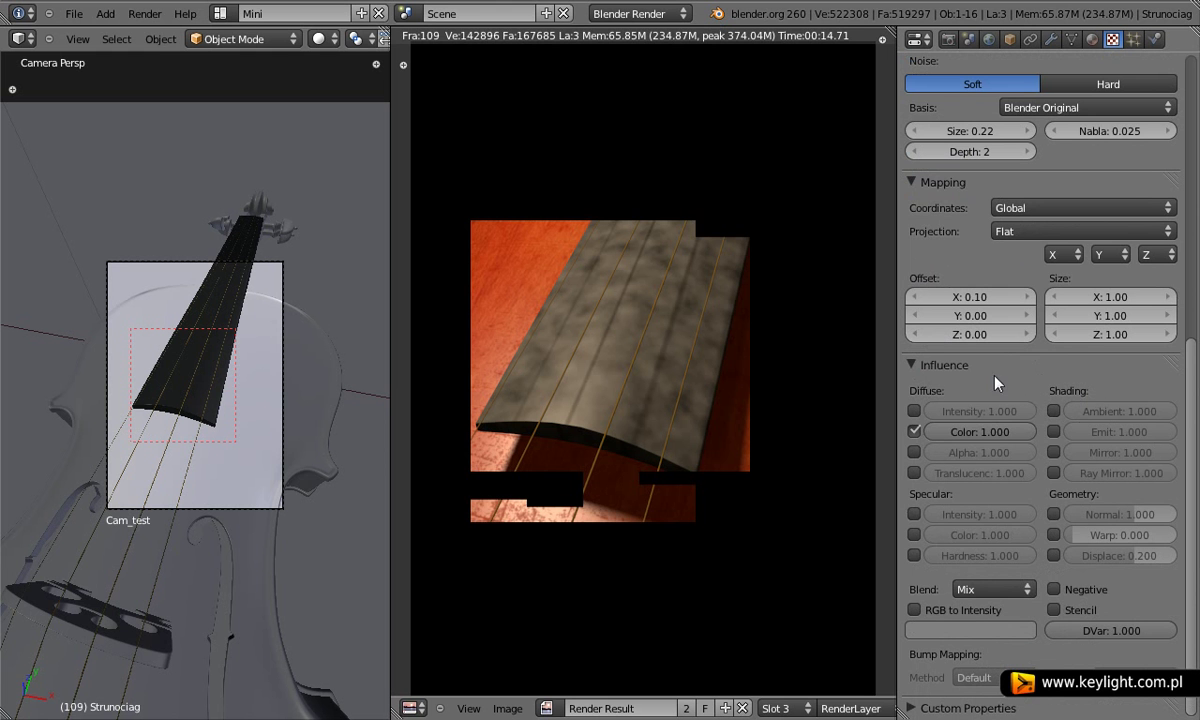
left_click(914, 432)
left_click(914, 514)
left_click(914, 535)
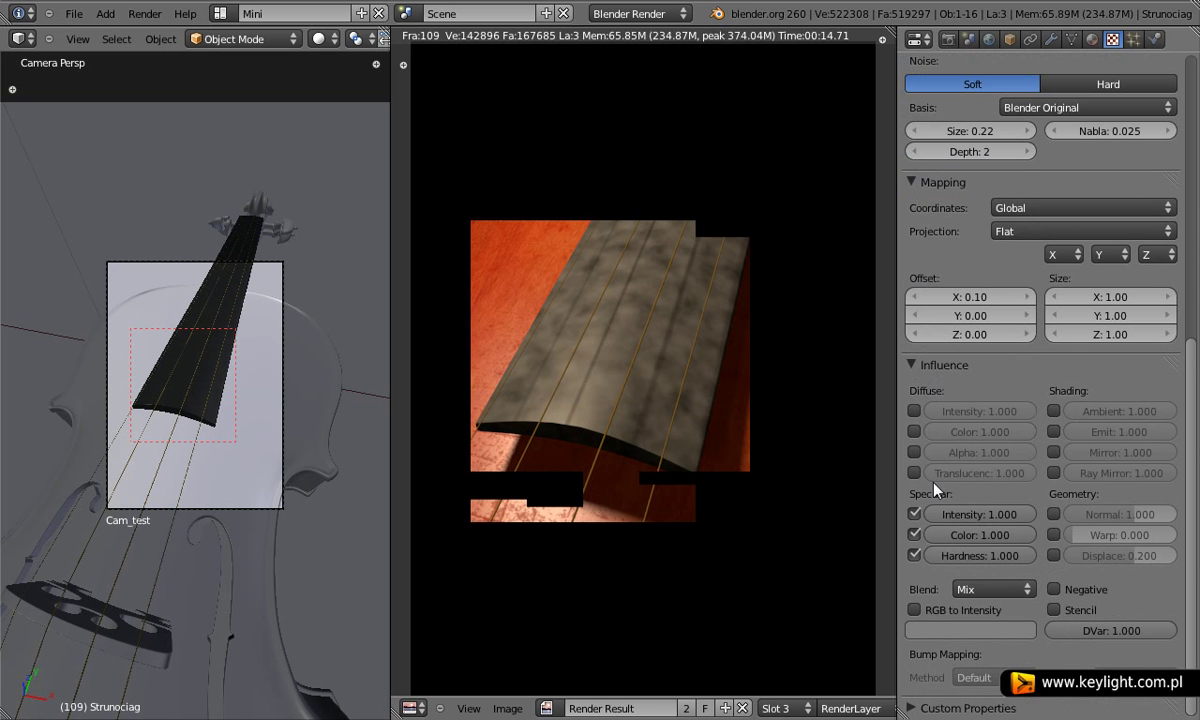
key("F12")
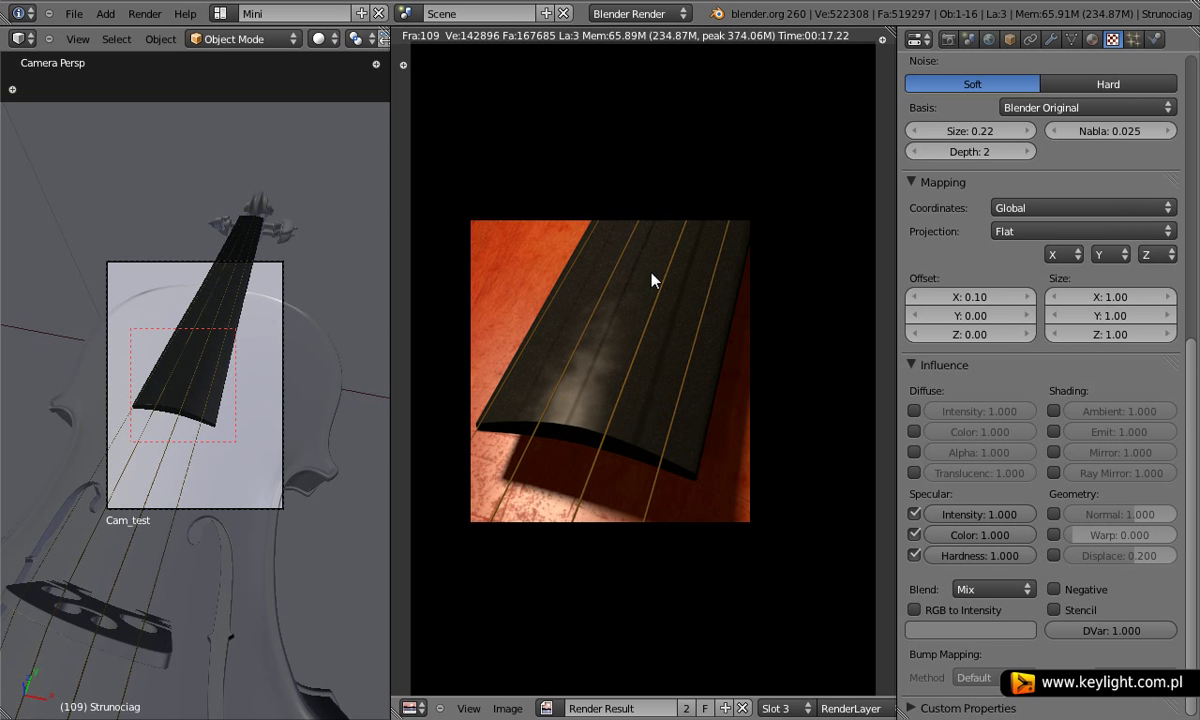
Set the specular Hardness influence to 0.250 and re-render.
left_click(993, 553)
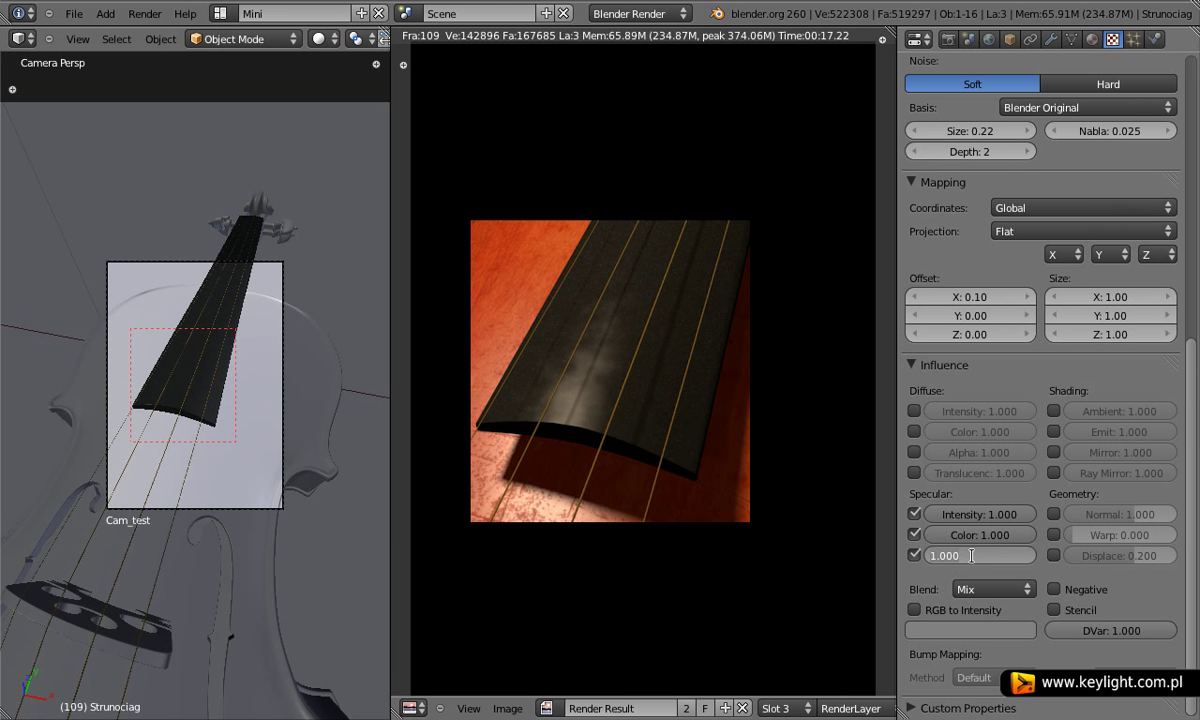
key("BackSpace")
key("Return")
key("F12")
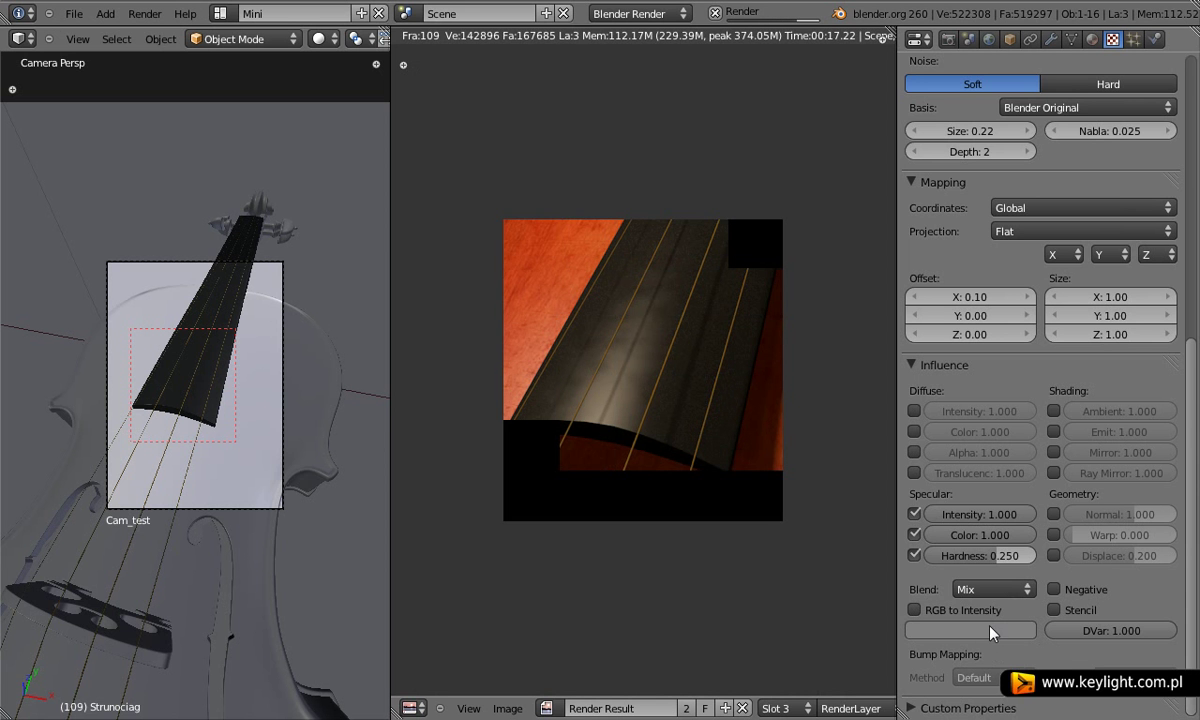
In the texture's blend colour picker, set red to 0.200.
left_click(907, 630)
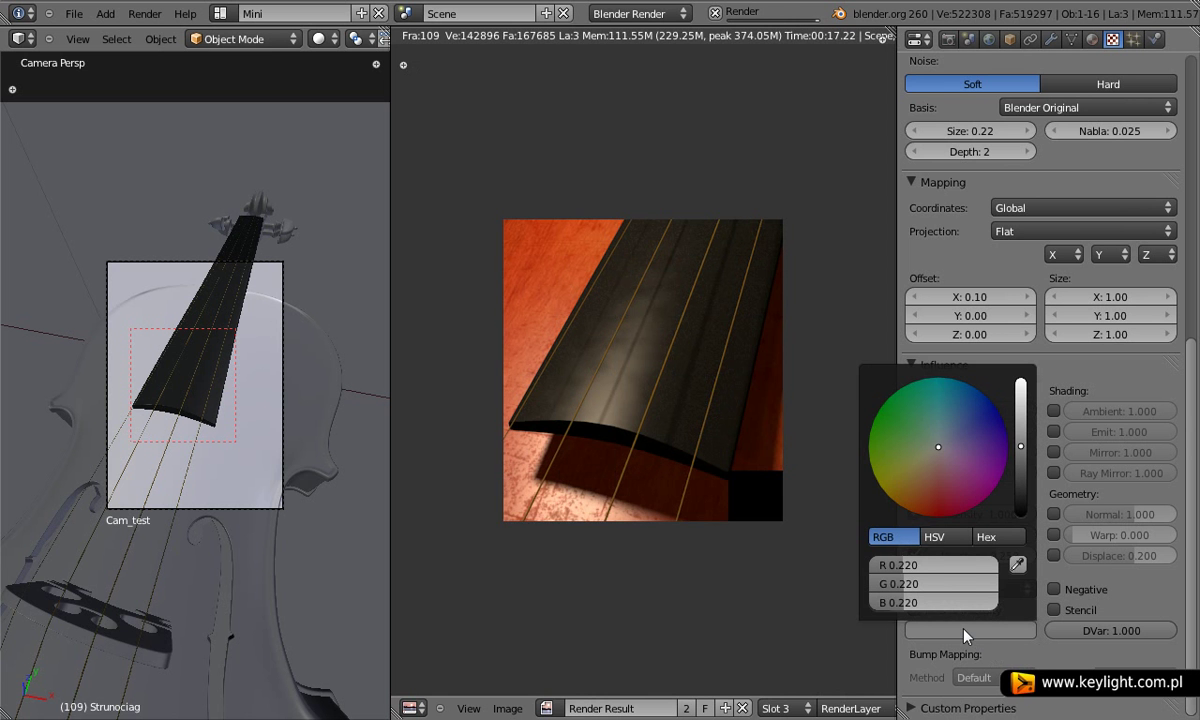
left_click(939, 571)
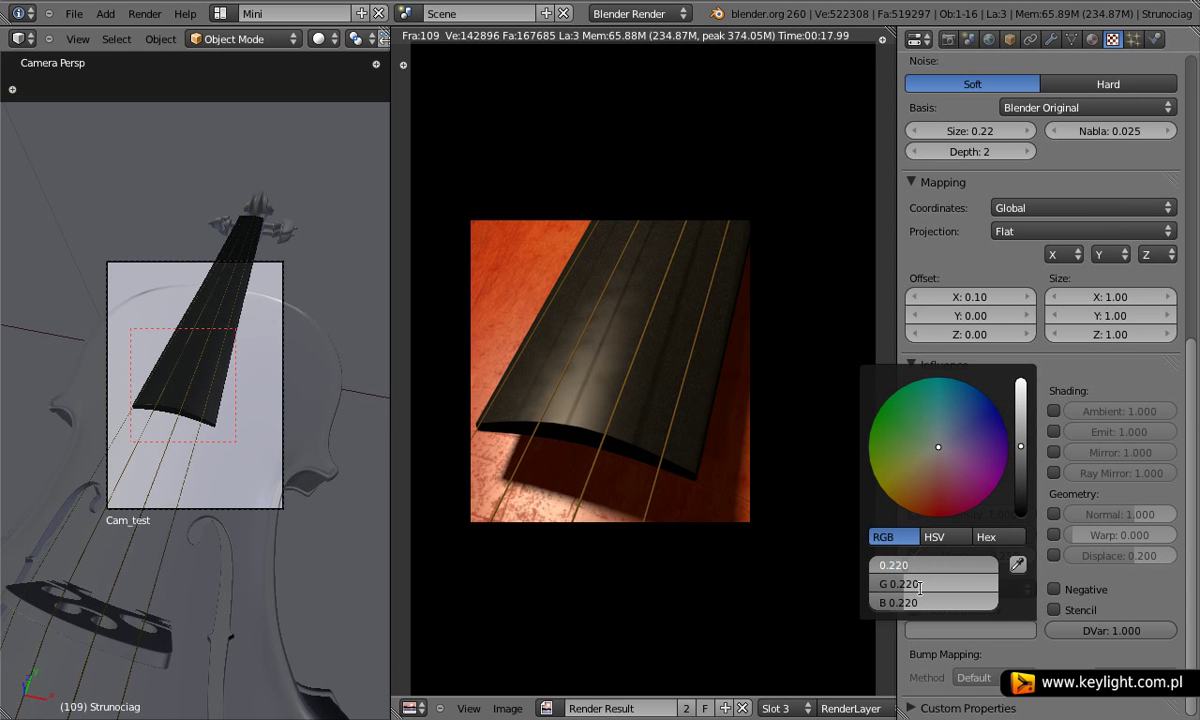
left_click_drag(915, 565, 892, 564)
type("2")
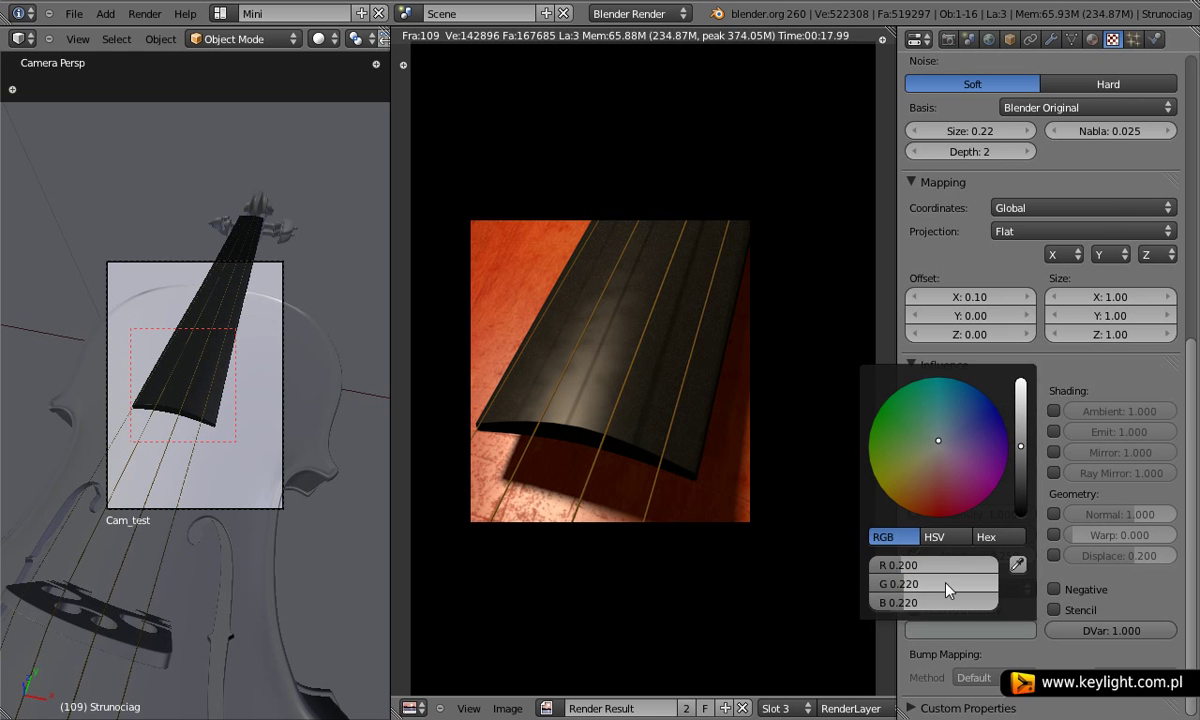
left_click(895, 584)
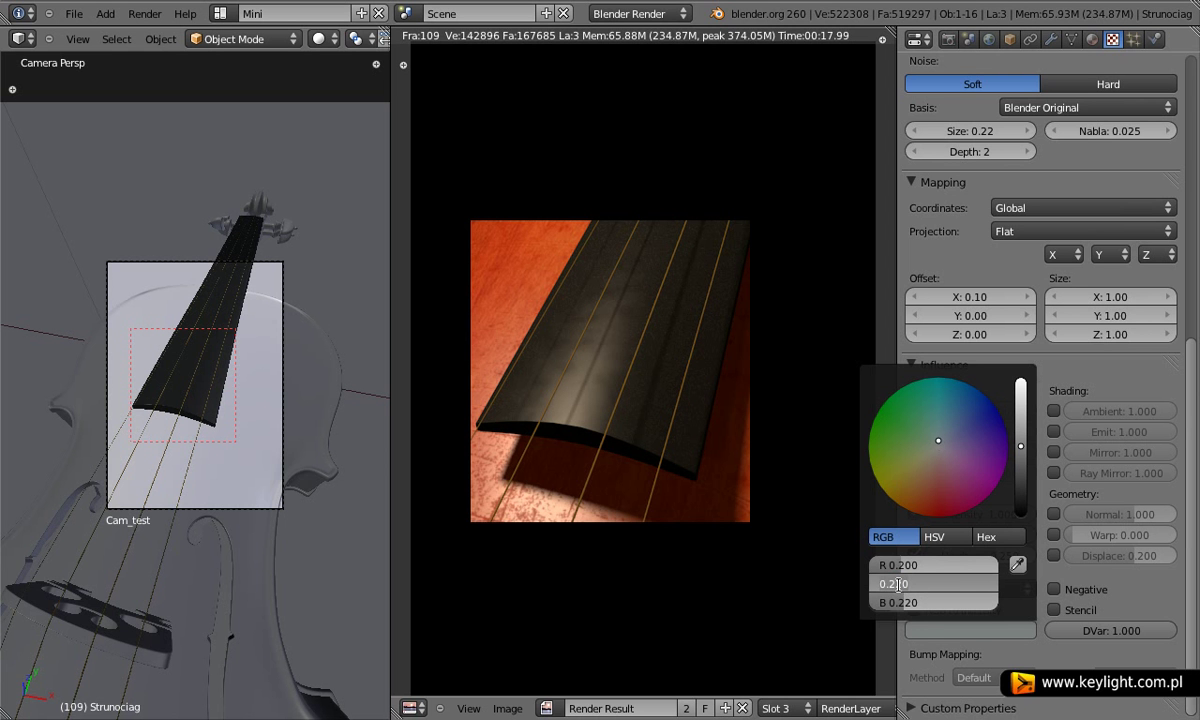
Set green to 0.200 and blue to 0.220, then render into Slot 3.
left_click_drag(905, 584, 897, 584)
key("BackSpace")
key("Return")
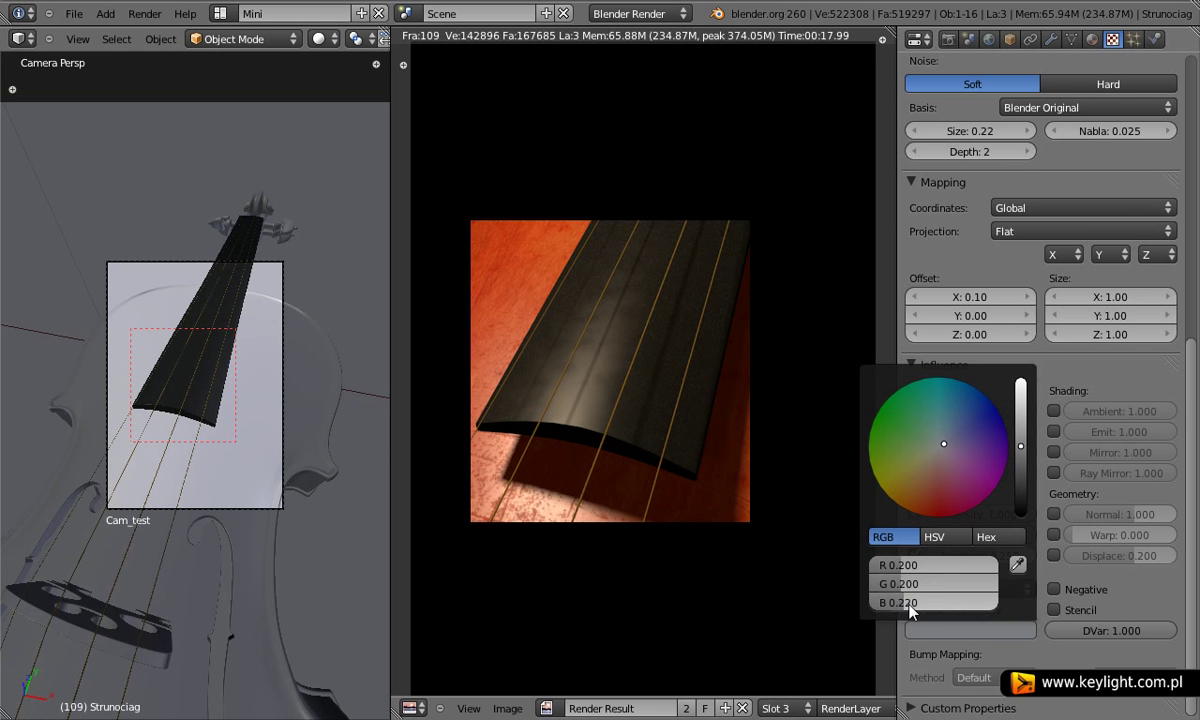
left_click(931, 602)
type("0.2")
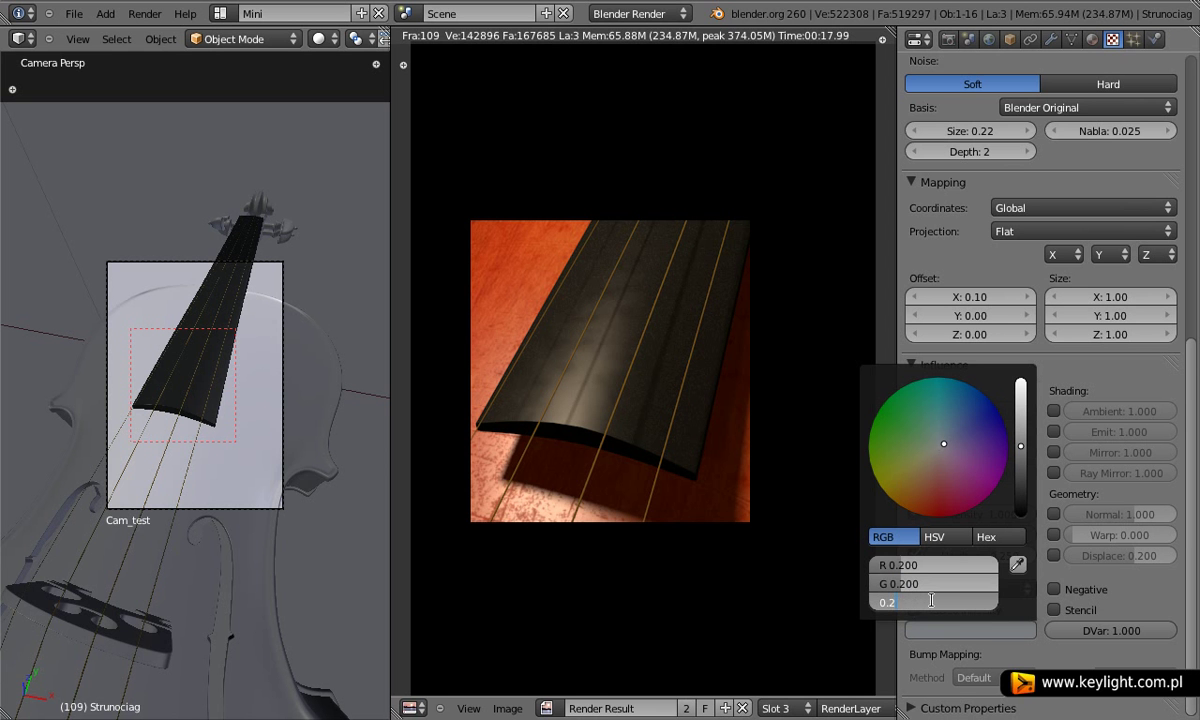
key("Return")
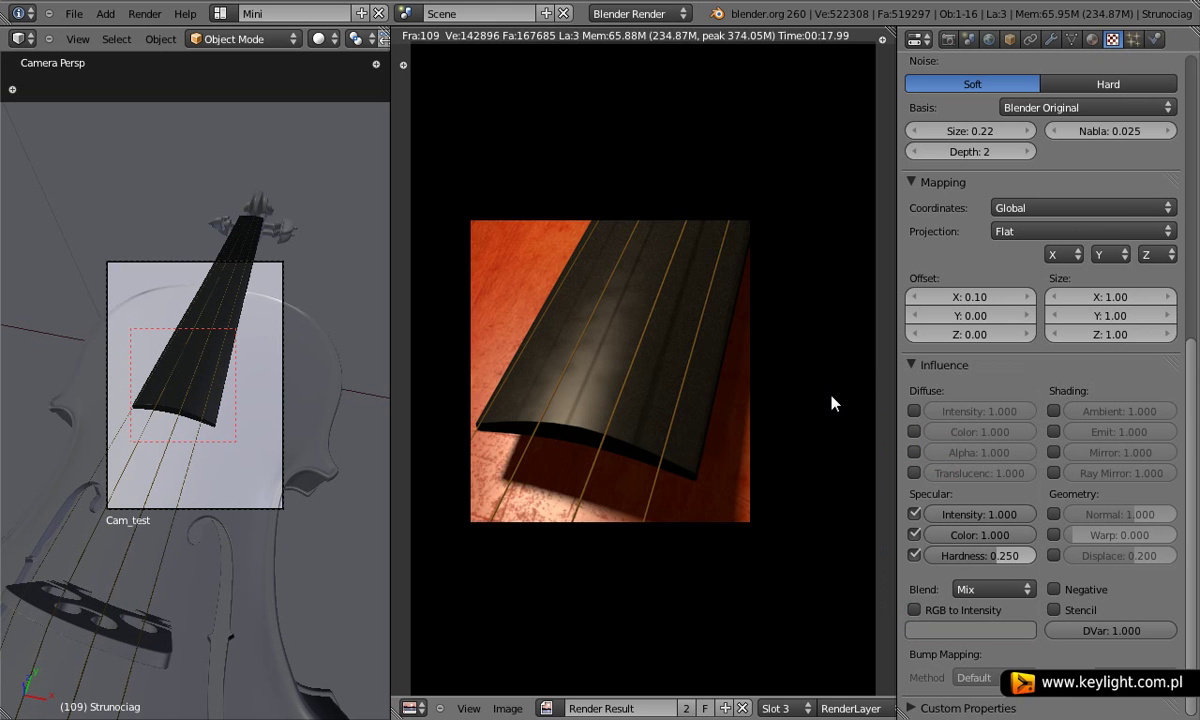
key("F12")
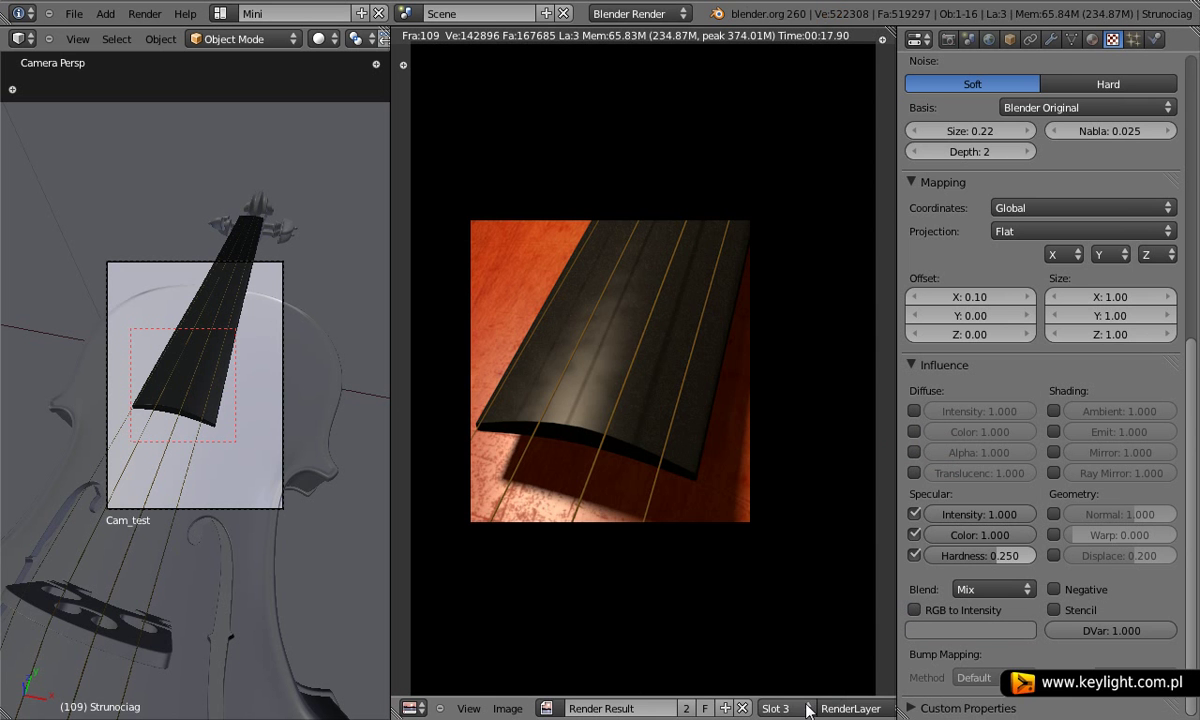
left_click(776, 708)
Flip between the Slot 2 and Slot 3 renders, then scroll back up the texture panel.
left_click(804, 678)
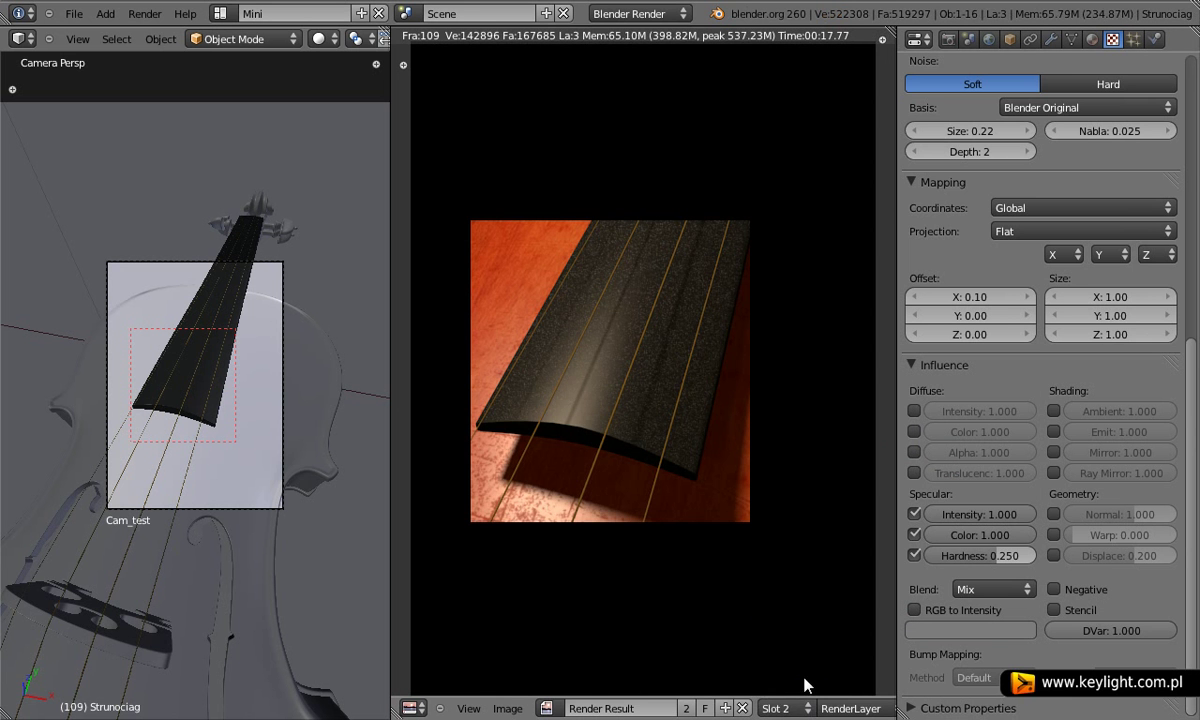
left_click(802, 707)
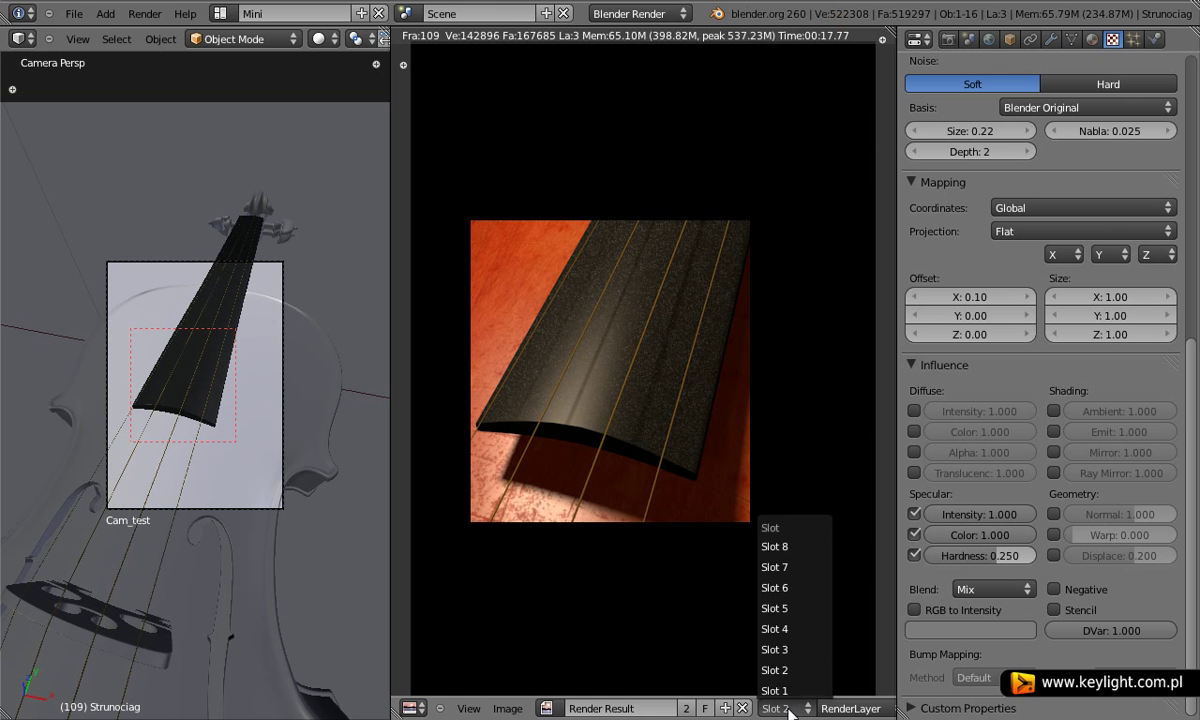
left_click(800, 652)
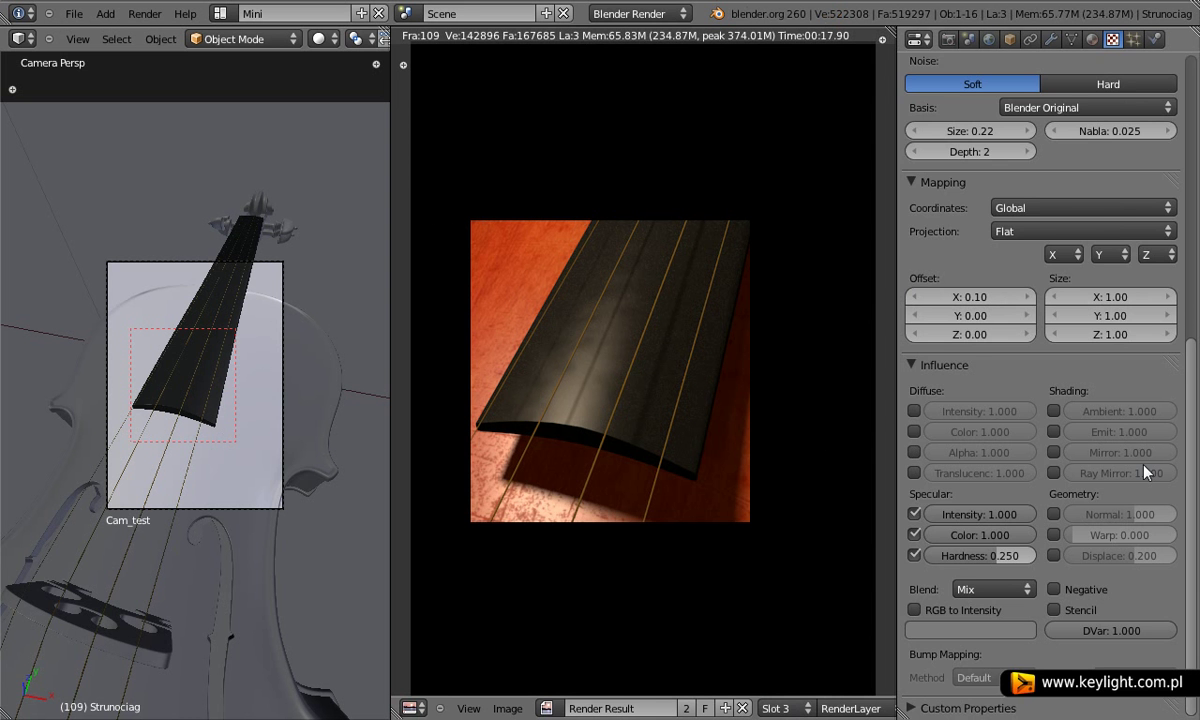
scroll(1133, 477, "up", 5)
scroll(1137, 476, "up", 5)
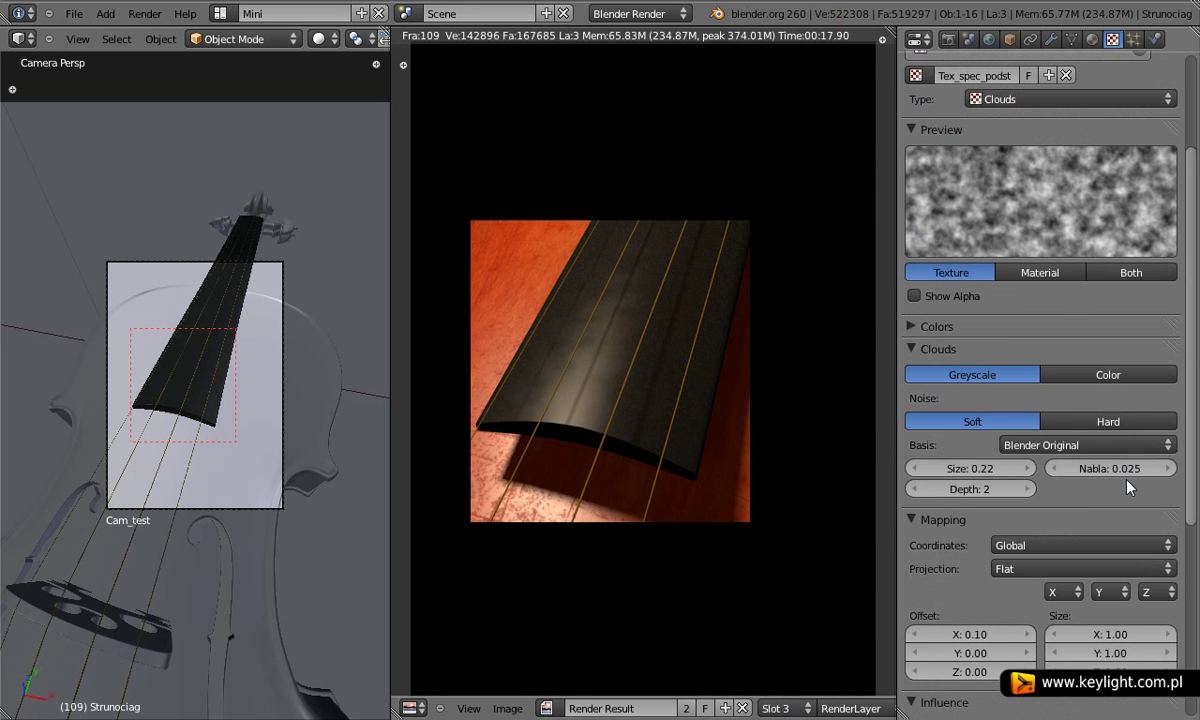
scroll(1132, 482, "down", 7)
scroll(1125, 486, "down", 2)
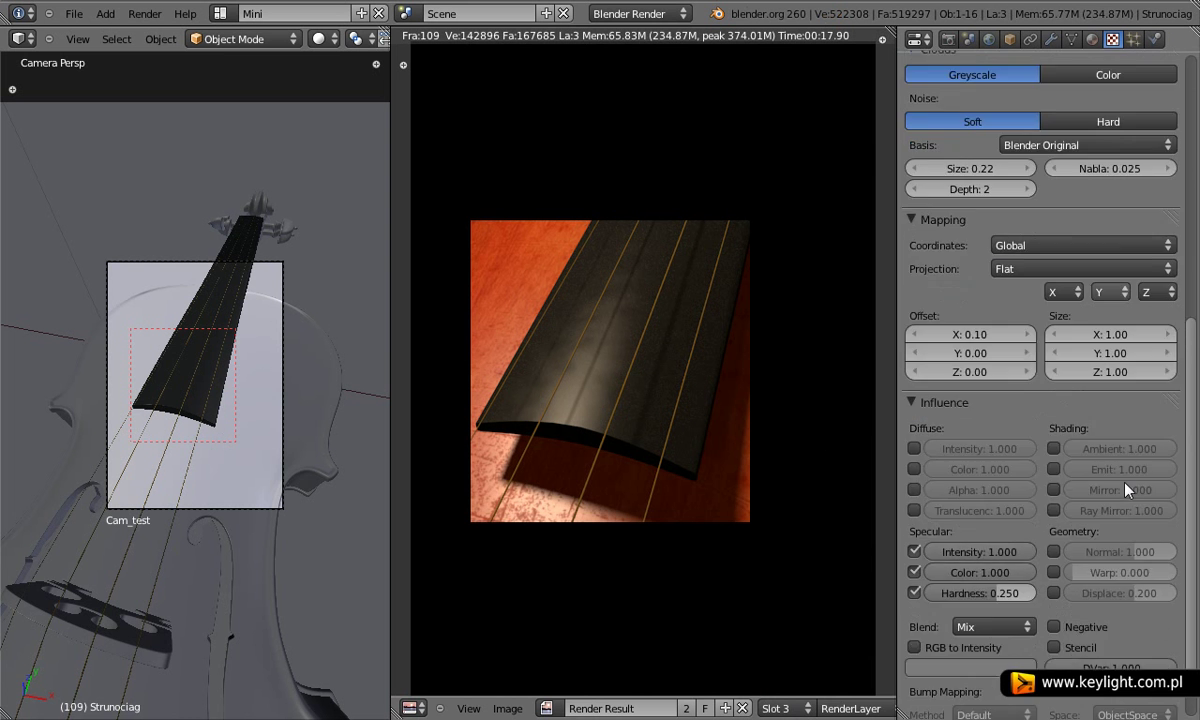
scroll(1125, 486, "up", 3)
scroll(1125, 486, "up", 3)
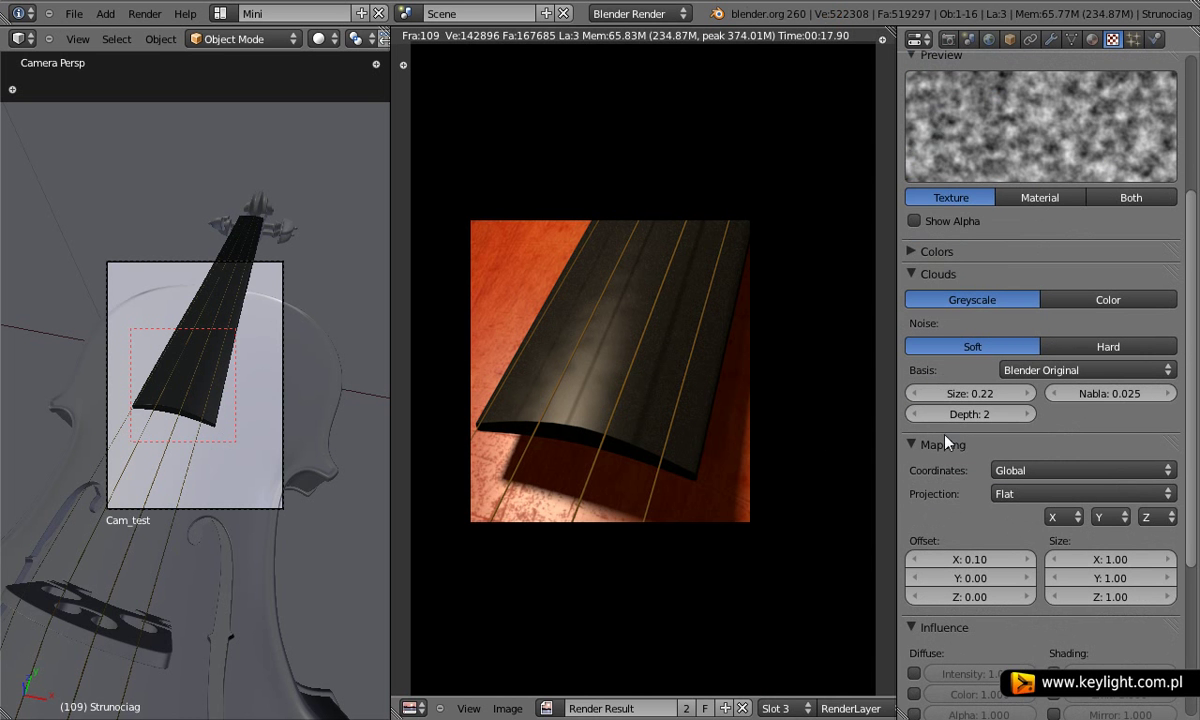
scroll(1150, 460, "up", 5)
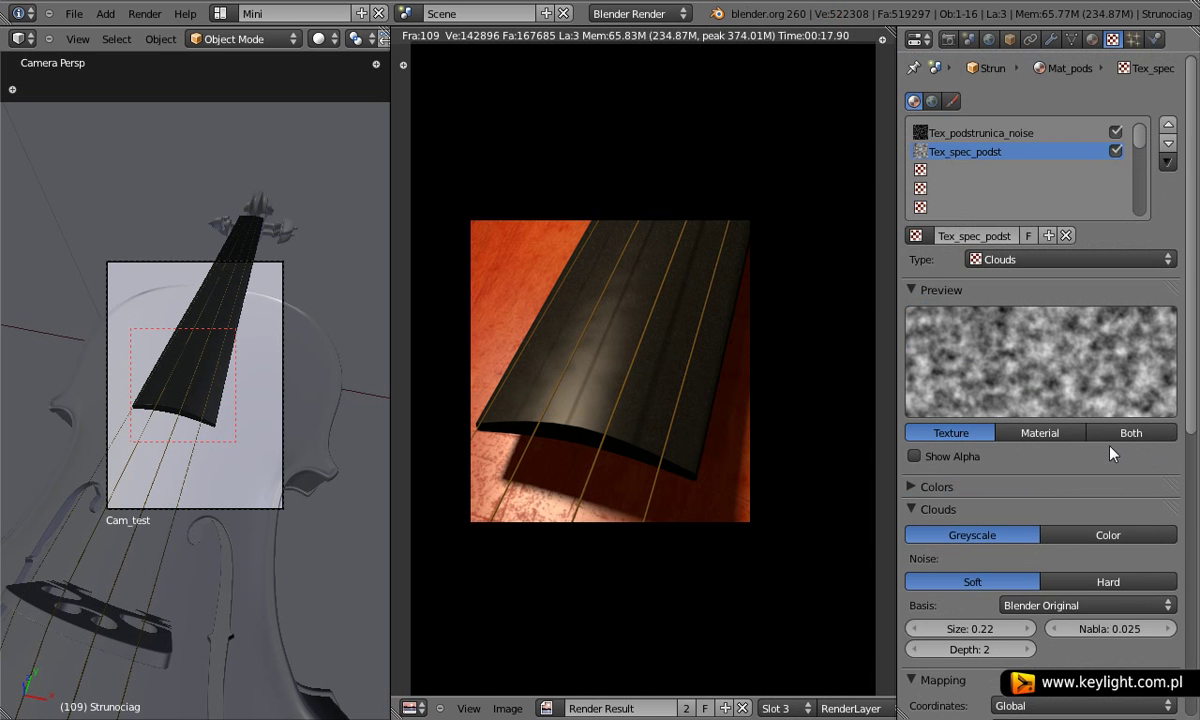
Give the strings' Mat_struny specular intensity 1.0, the WardIso shader with slope 0.2, and render.
left_click(1092, 39)
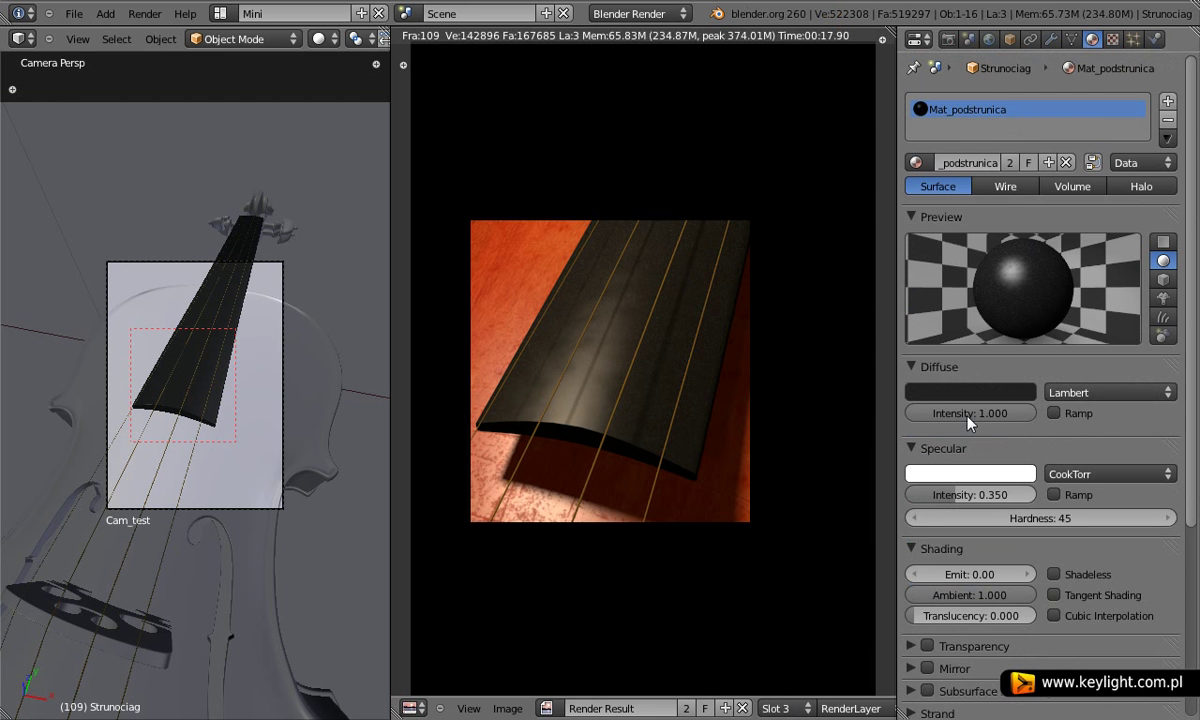
right_click(187, 474)
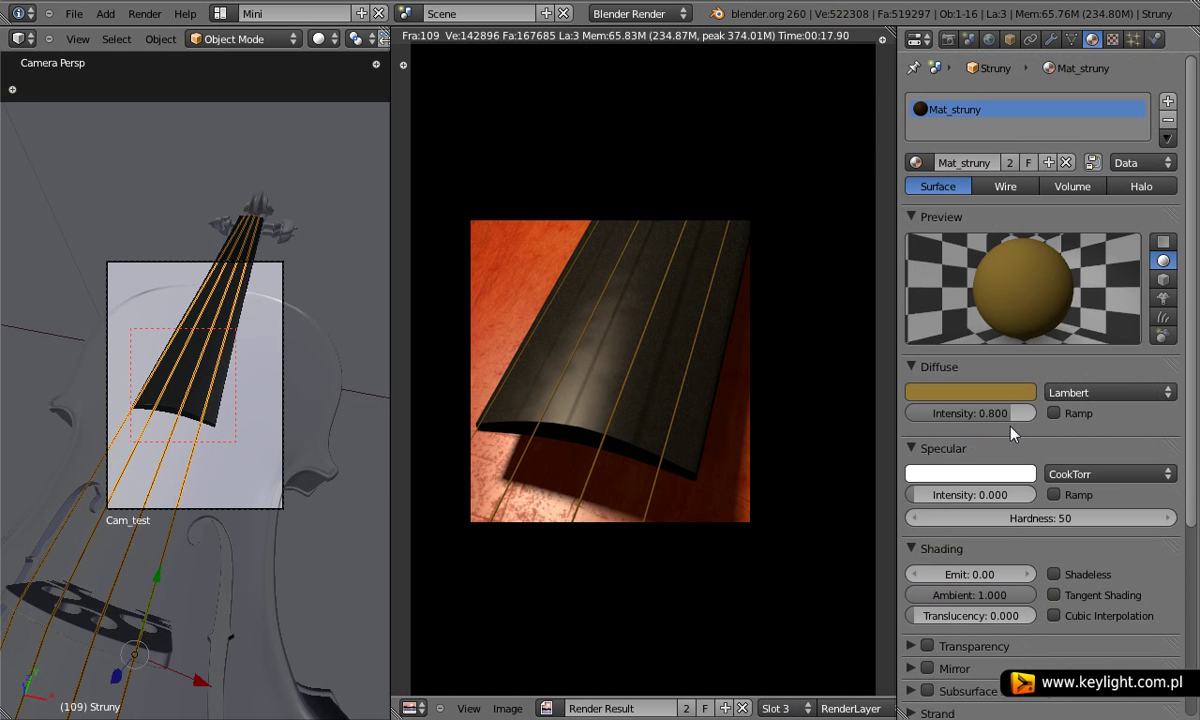
left_click_drag(937, 494, 1080, 494)
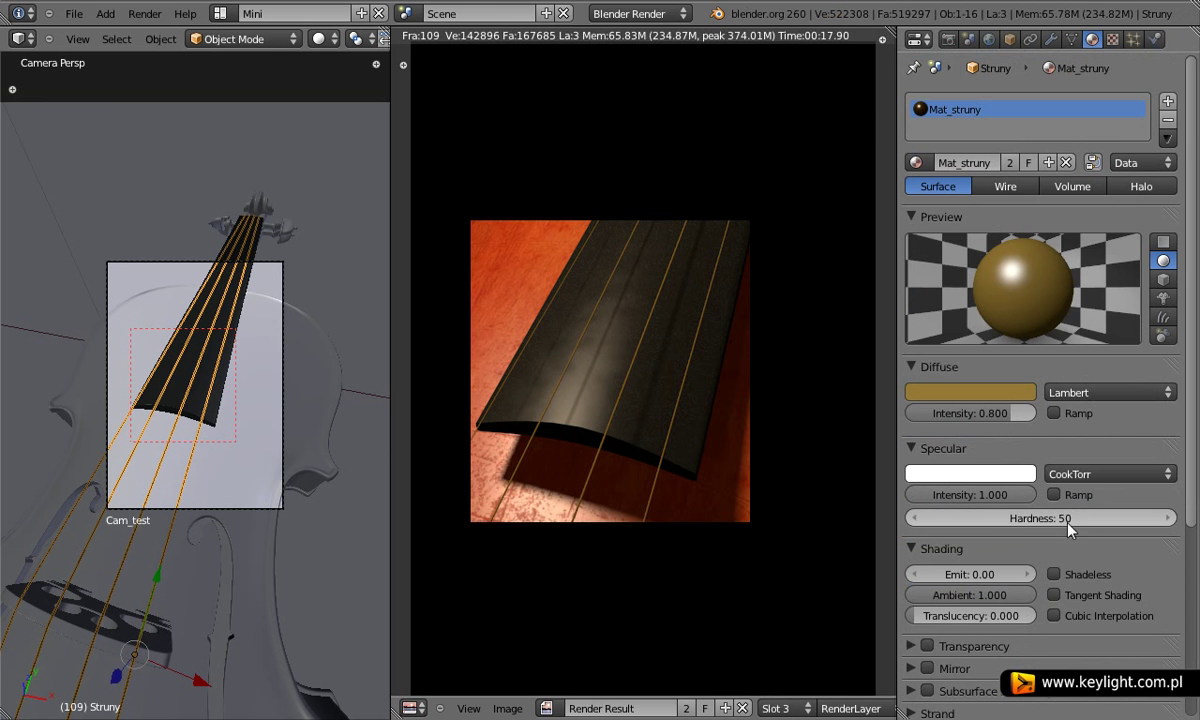
left_click(1095, 478)
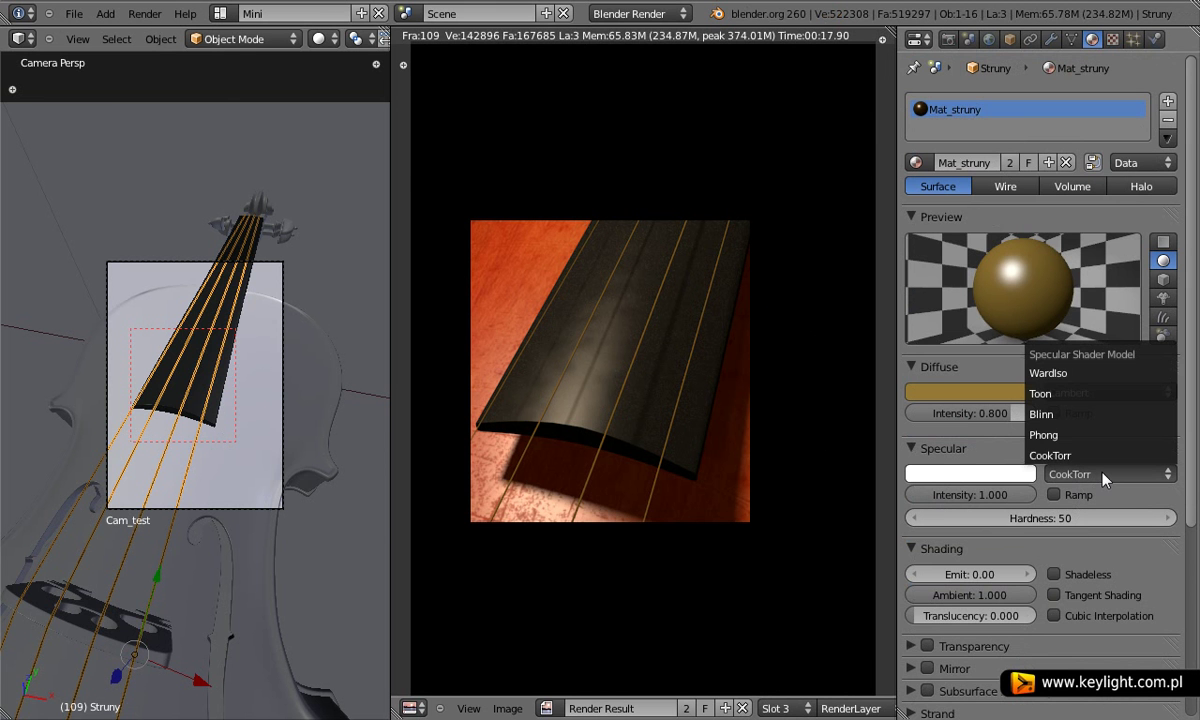
left_click(1097, 374)
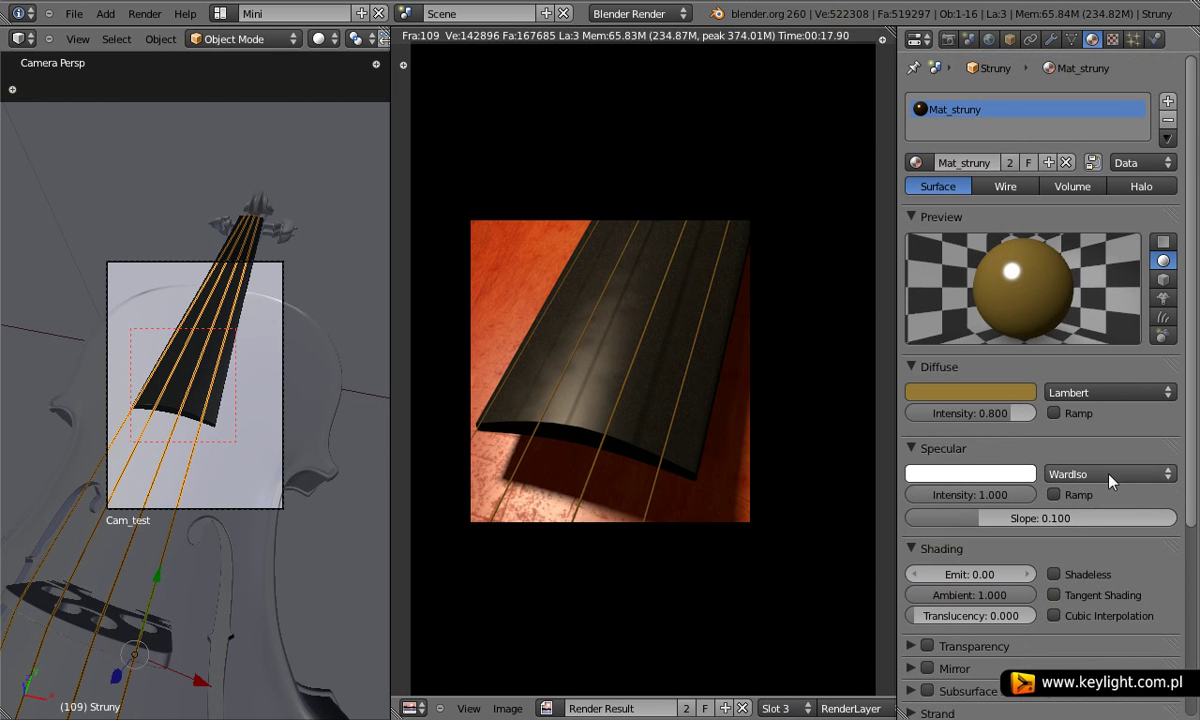
left_click(1066, 520)
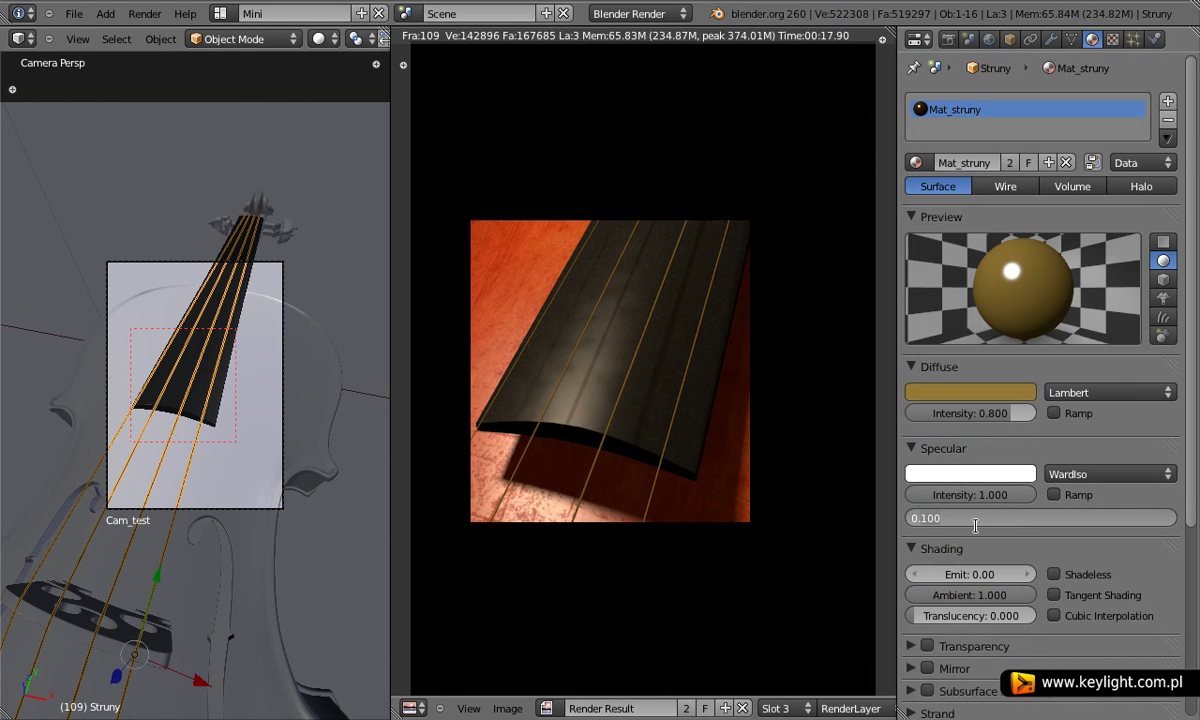
type("0.2")
key("Return")
key("F12")
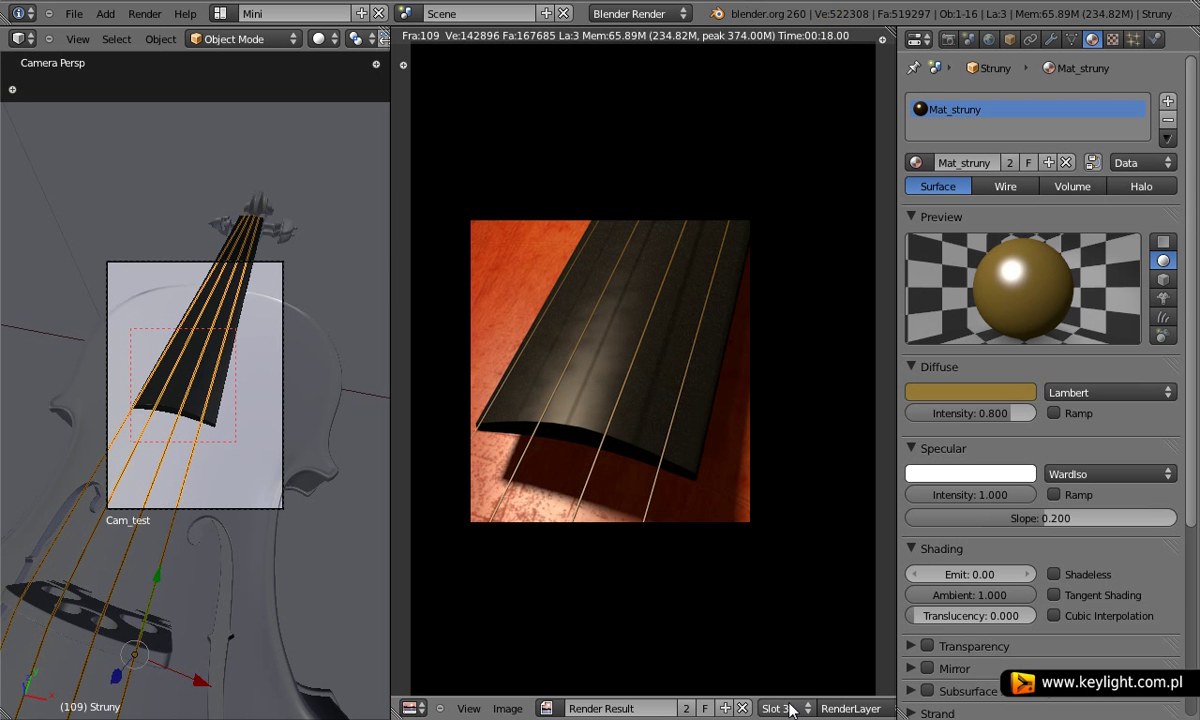
Compare the Slot 2 and Slot 3 renders, then switch to render Slot 1.
left_click(791, 709)
left_click(795, 670)
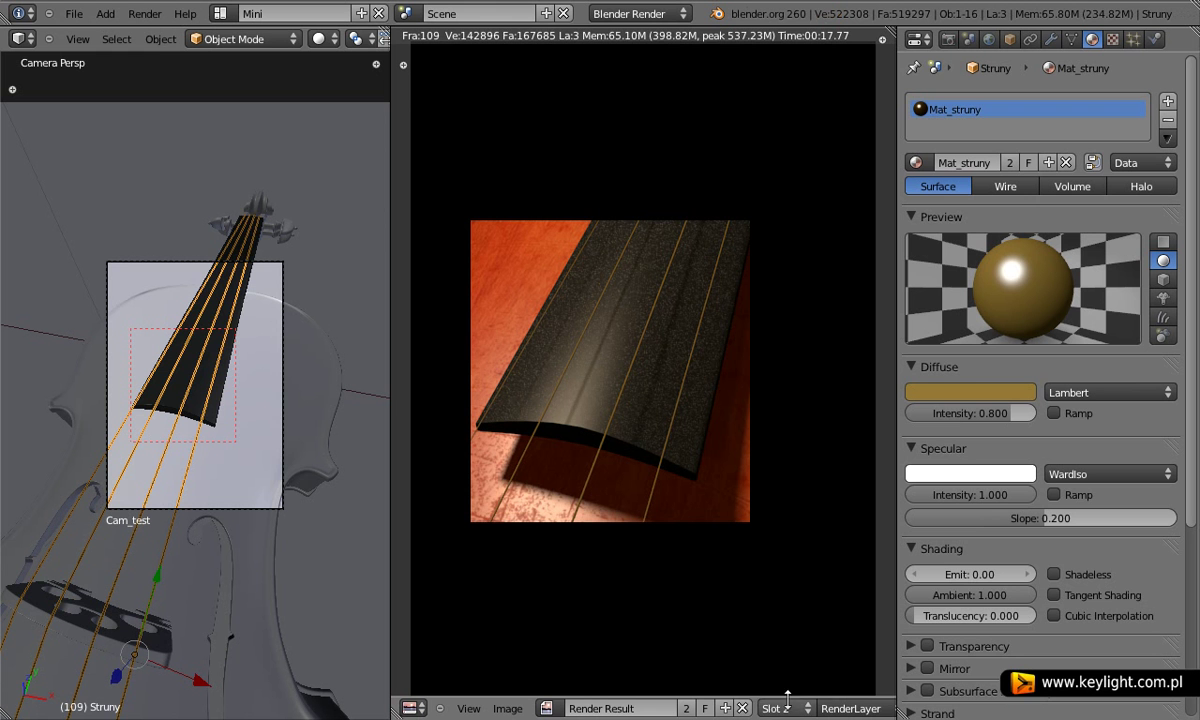
left_click(788, 703)
left_click(794, 648)
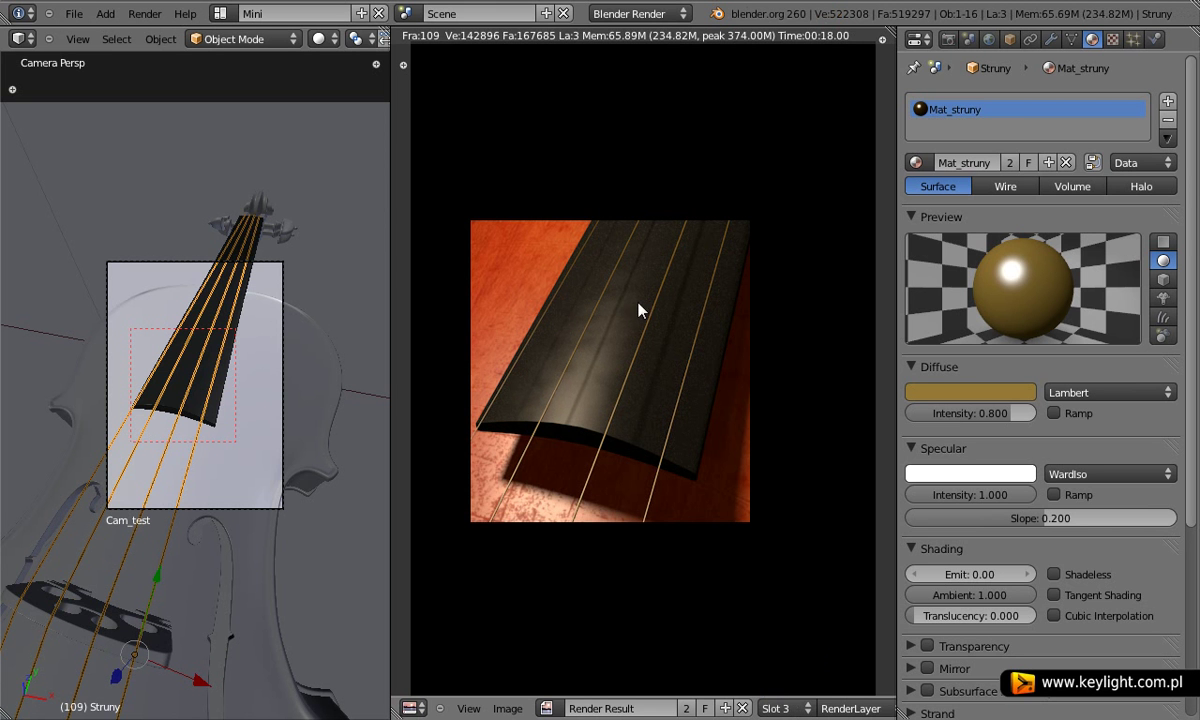
left_click(790, 706)
left_click(807, 651)
left_click(783, 707)
left_click(782, 691)
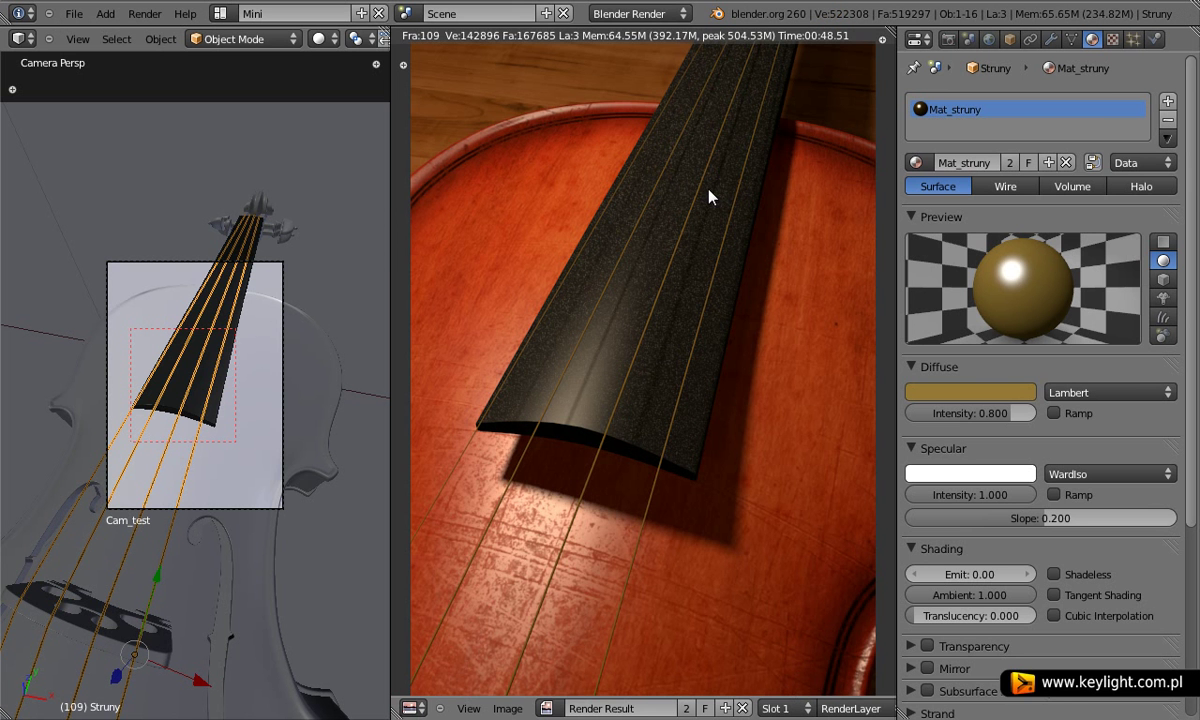
Make Cam_render the scene camera and turn off Border rendering for the full frame.
left_click(968, 39)
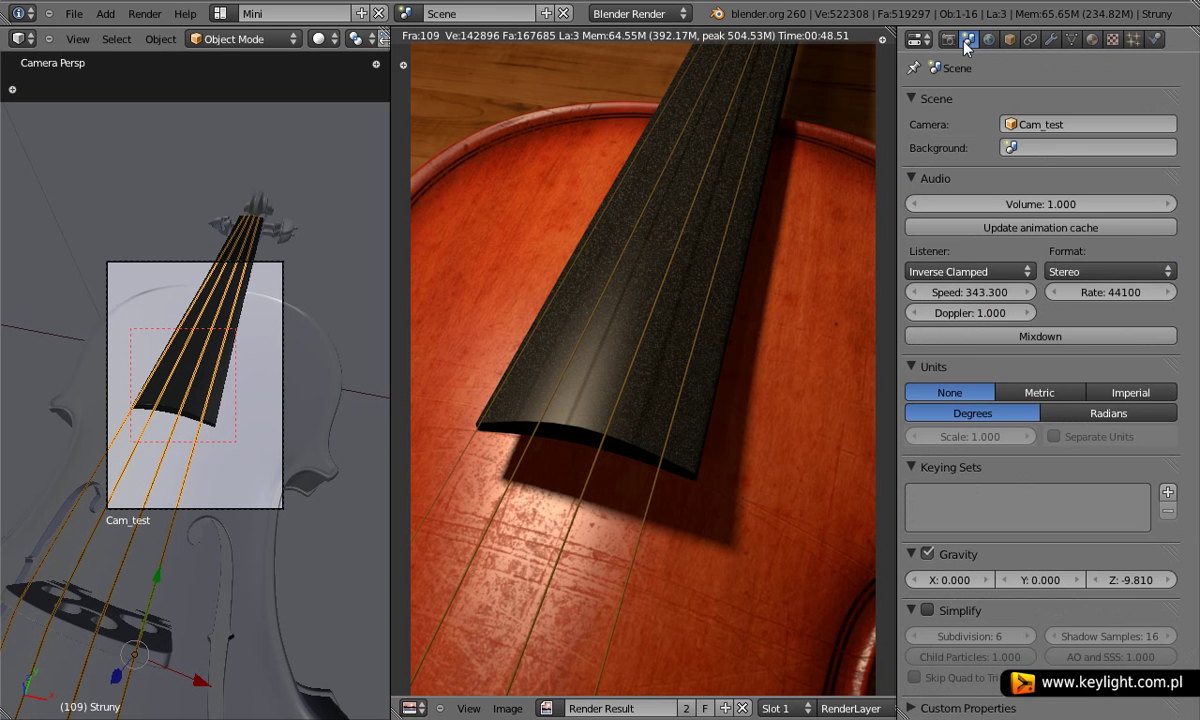
left_click(1050, 124)
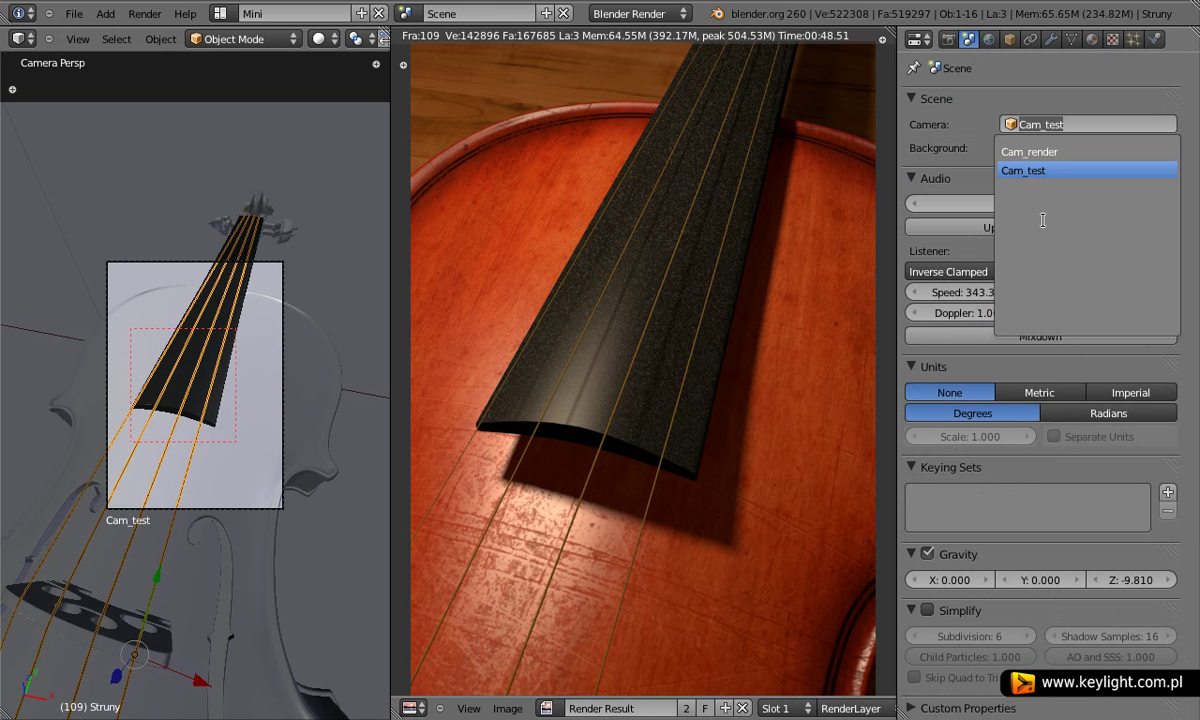
left_click(1020, 151)
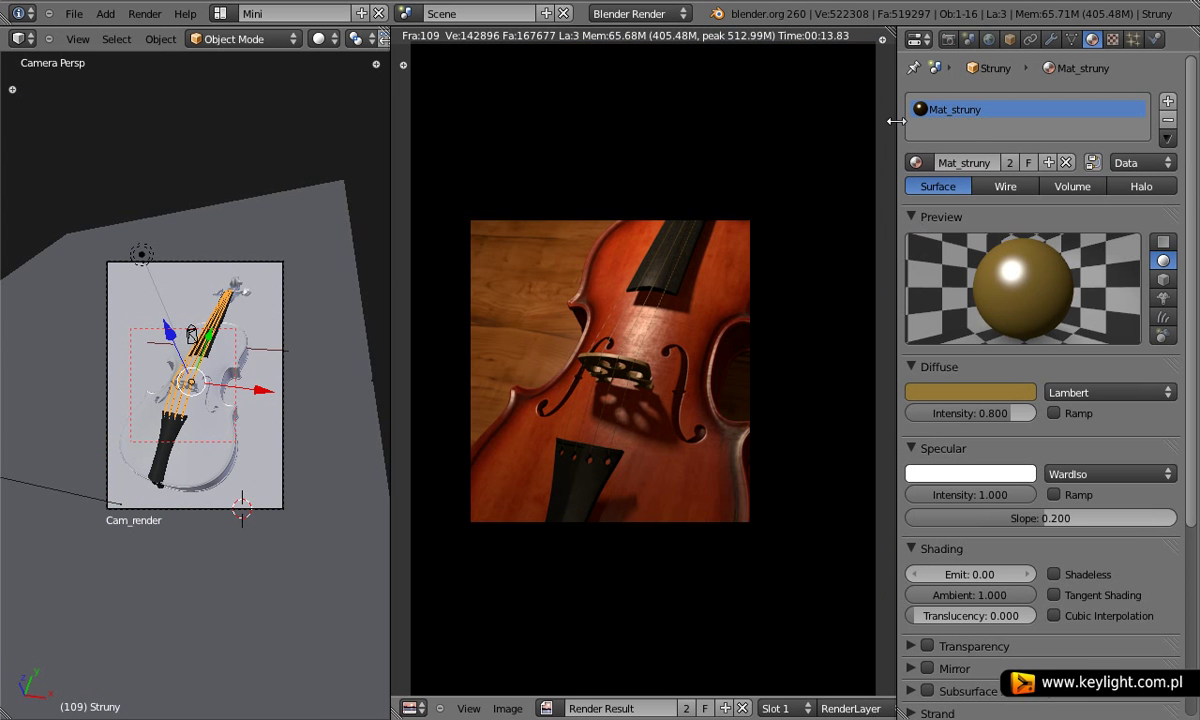
left_click(948, 38)
left_click(913, 382)
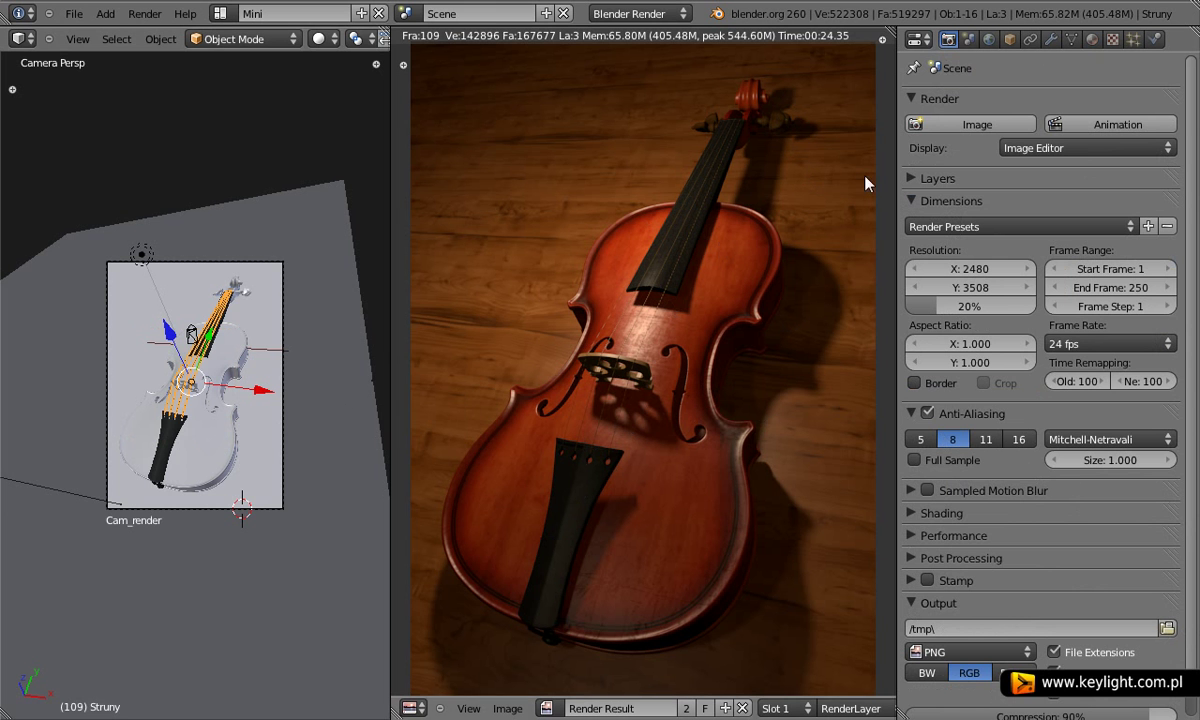
Make Cam_test the scene camera again.
left_click(968, 38)
left_click(1070, 125)
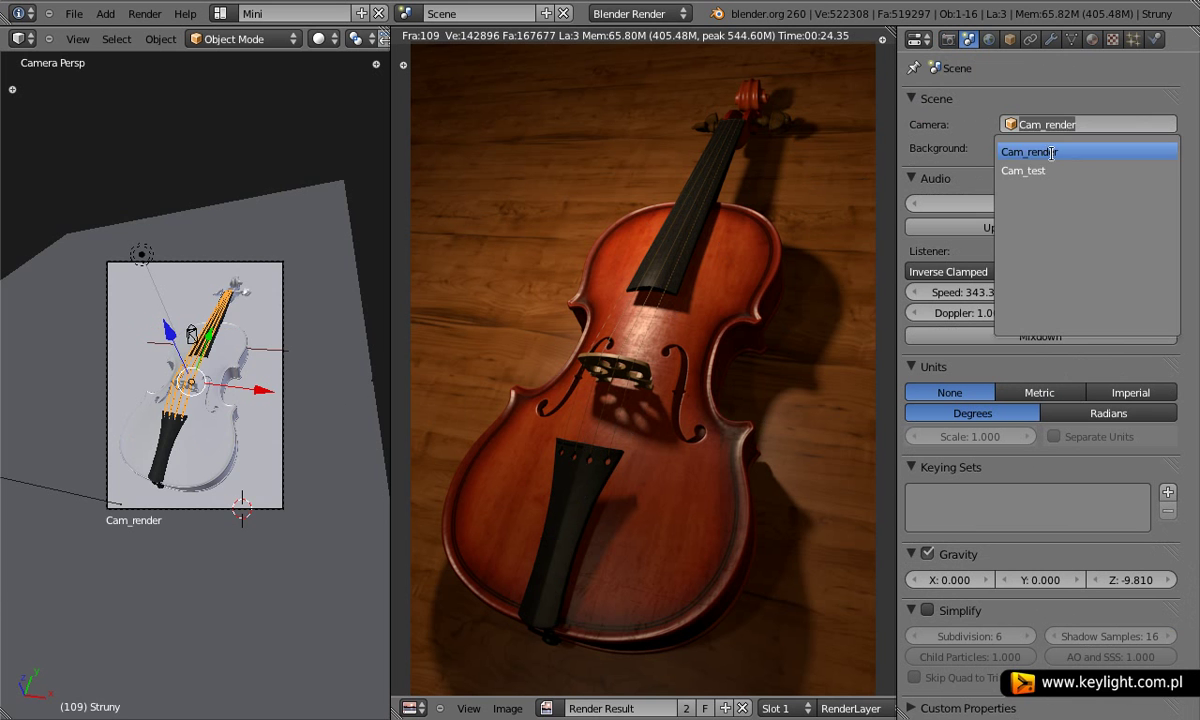
left_click(1046, 171)
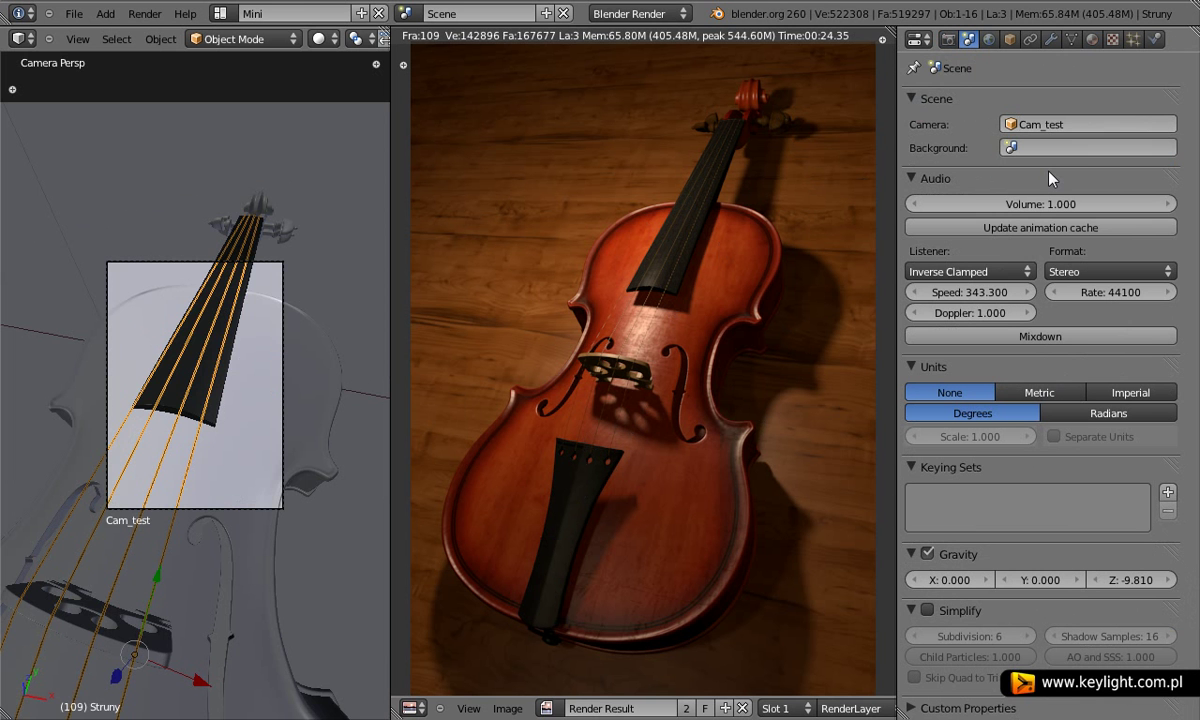
Orbit around the violin, select the test camera, and return from the render result to the 3D view.
mouse_move(268, 527)
middle_mouse_down()
mouse_move(233, 522)
mouse_move(248, 522)
mouse_move(155, 432)
mouse_move(214, 415)
mouse_move(163, 433)
middle_mouse_up()
scroll(246, 518, "down", 8)
scroll(160, 440, "up", 1)
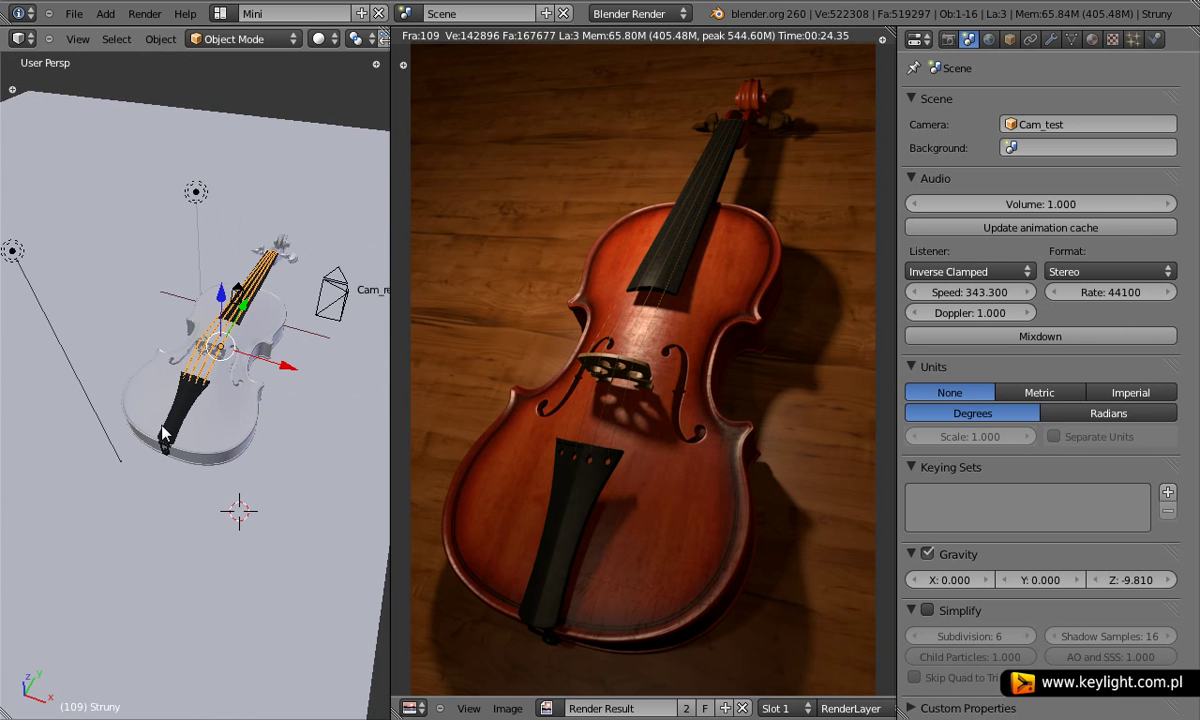
scroll(224, 390, "up", 3)
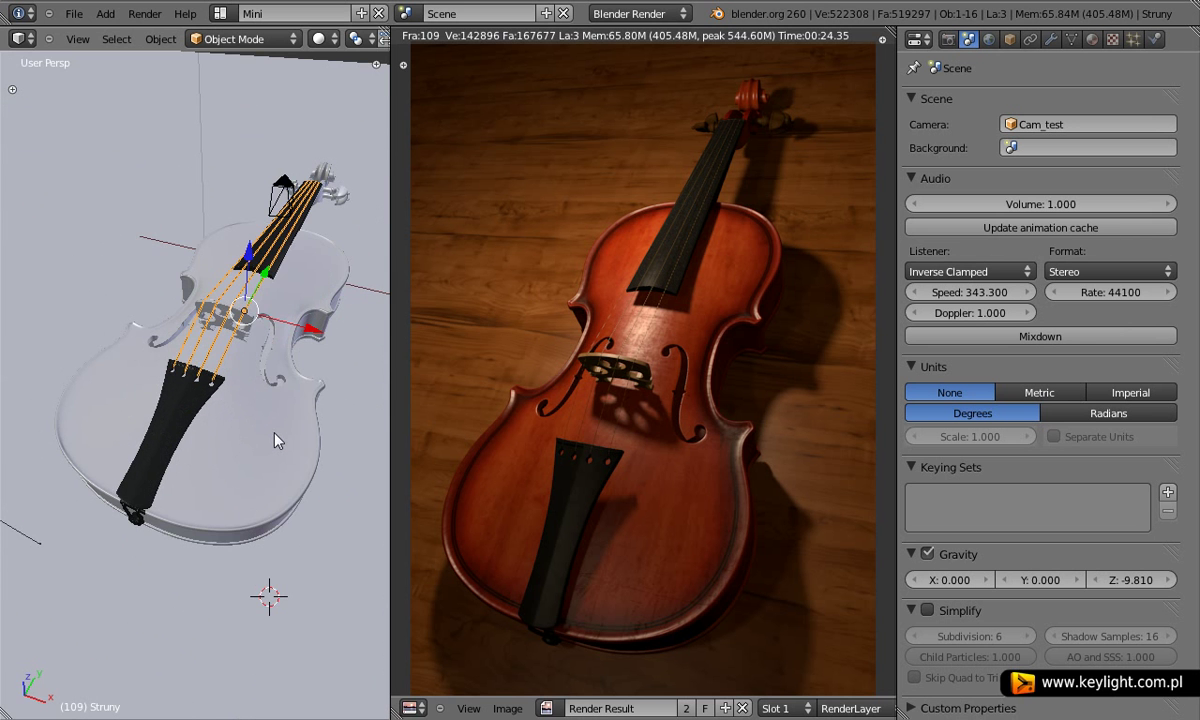
mouse_move(278, 441)
middle_mouse_down()
mouse_move(265, 437)
mouse_move(205, 200)
middle_mouse_up()
right_click(207, 195)
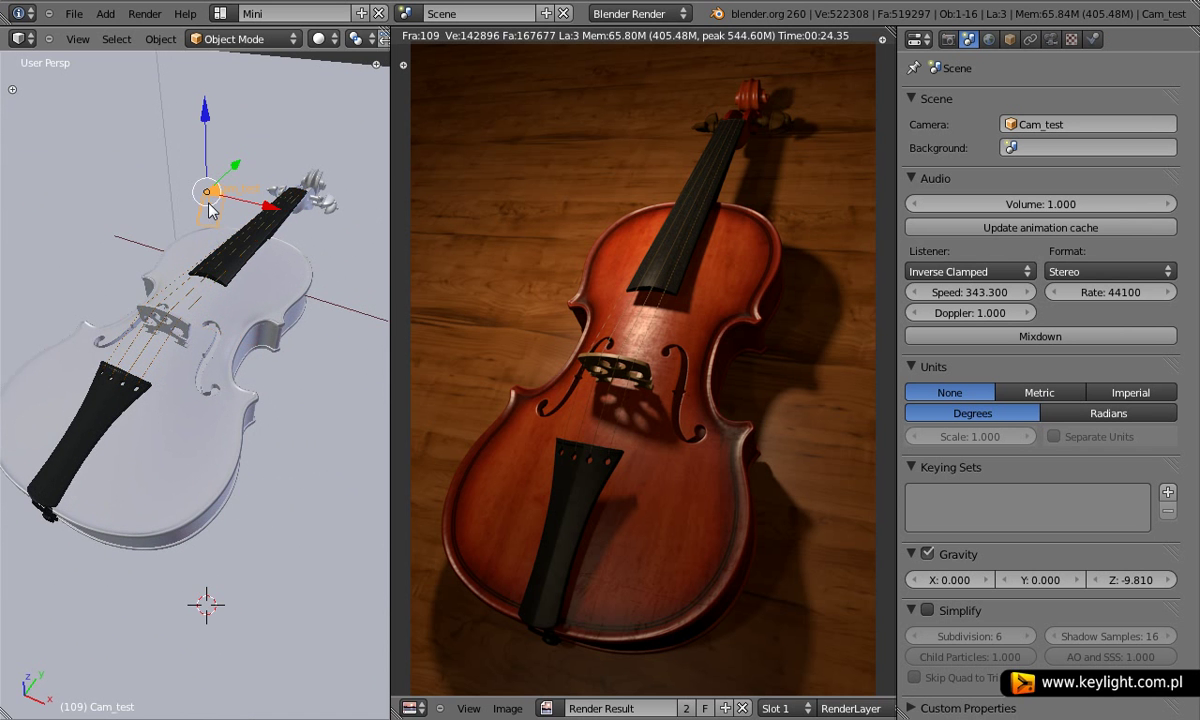
mouse_move(250, 326)
middle_mouse_down()
mouse_move(257, 348)
mouse_move(245, 332)
middle_mouse_up()
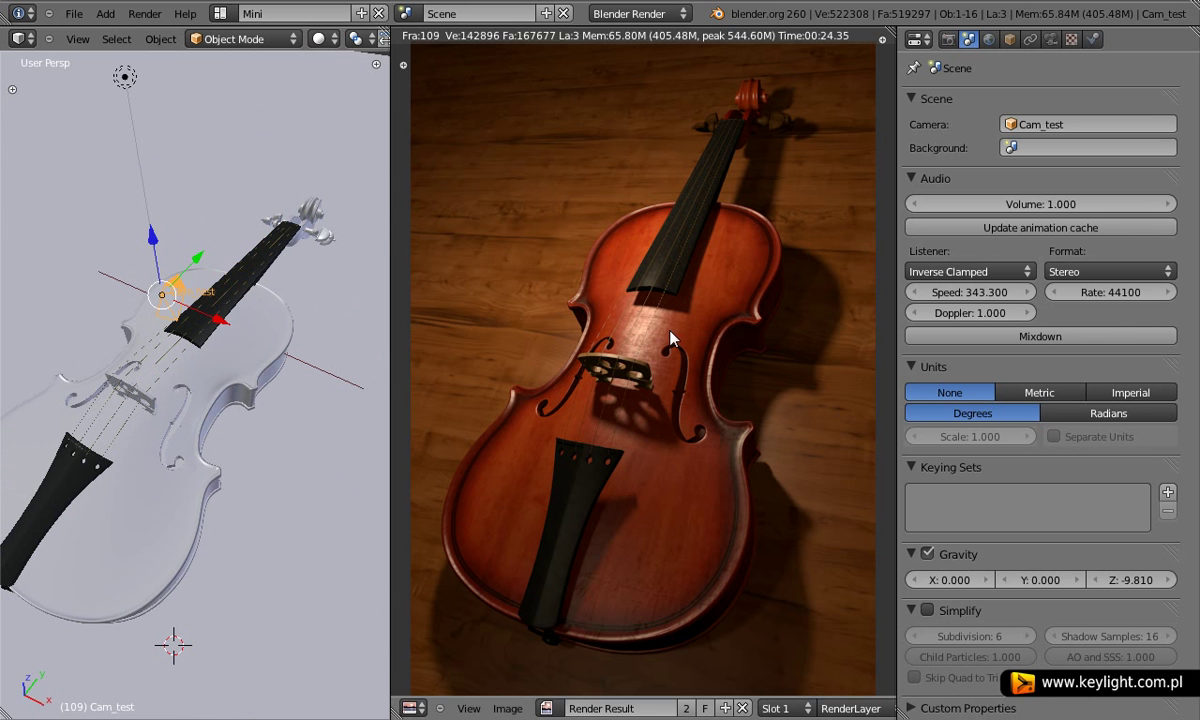
key("Escape")
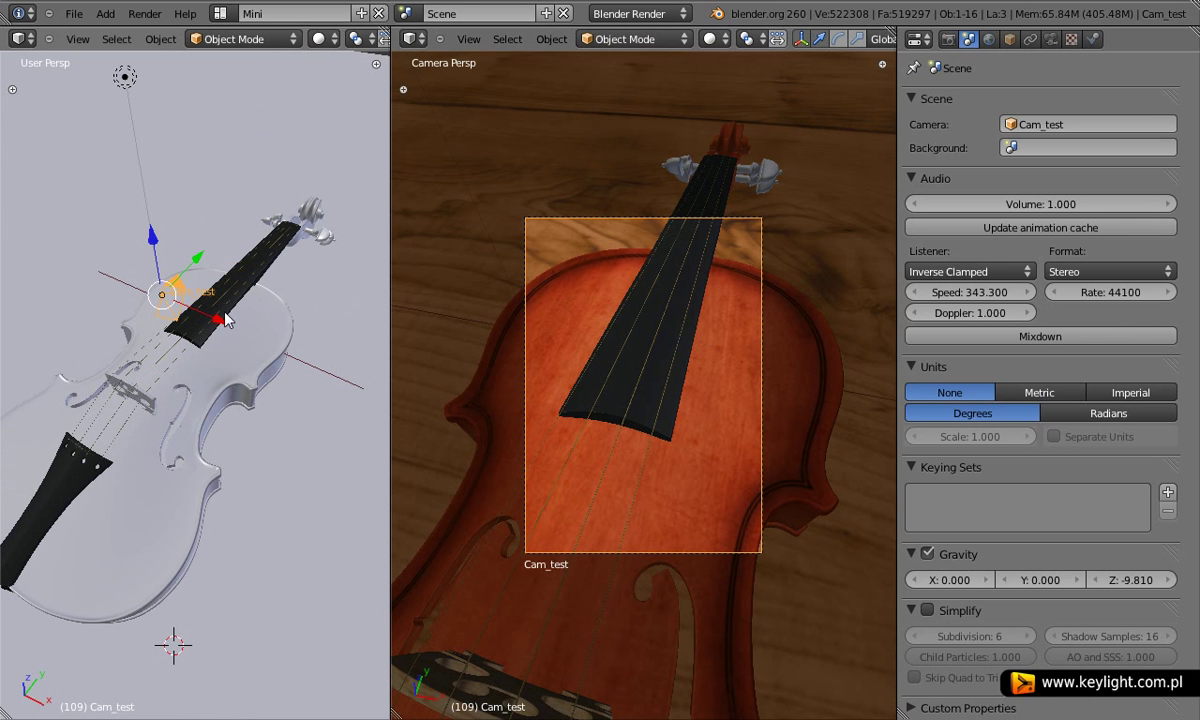
Look through Cam_test and re-aim it on a close-up of the Kolki pegs and scroll.
key("KP_Decimal")
key("KP_0")
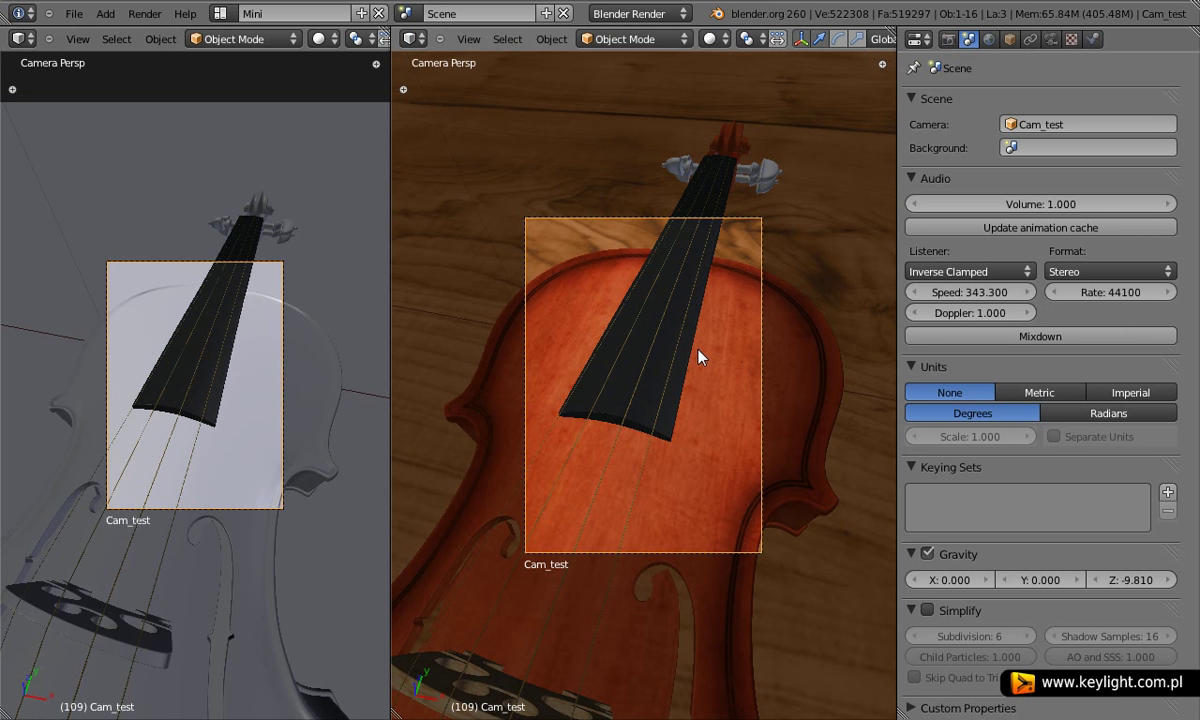
middle_click_drag(771, 485, 737, 480)
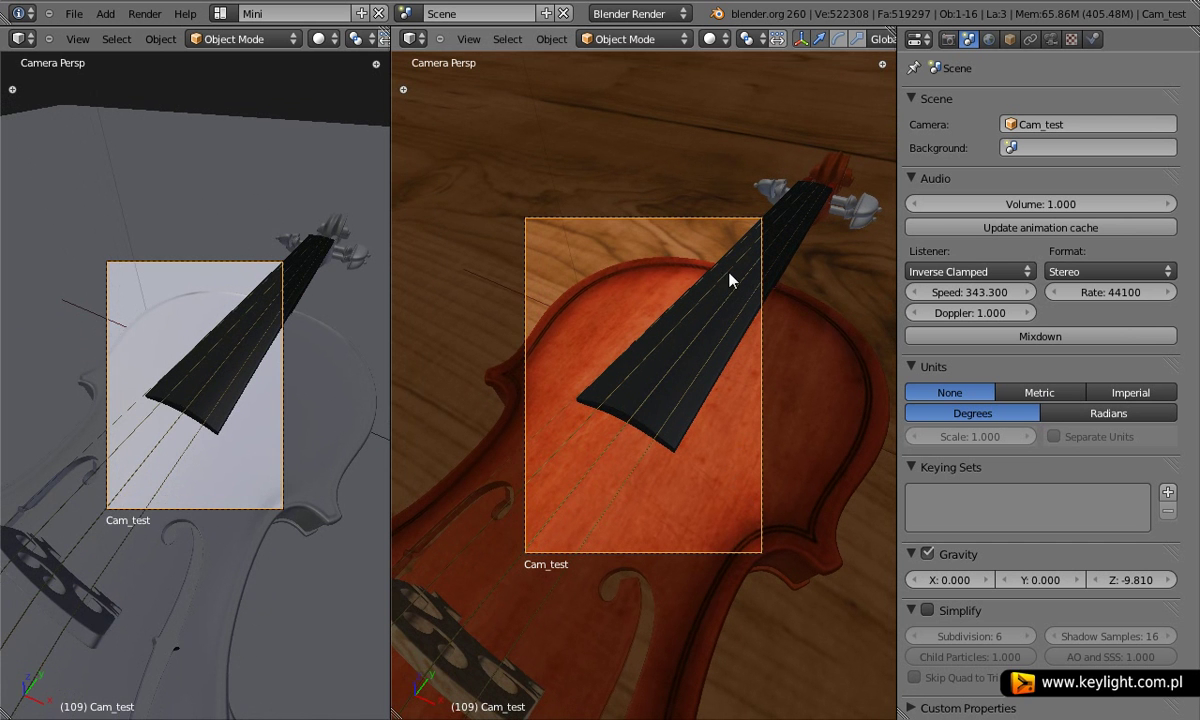
mouse_move(729, 276)
middle_mouse_down()
mouse_move(643, 397)
mouse_move(548, 487)
mouse_move(742, 249)
mouse_move(514, 477)
mouse_move(682, 298)
middle_mouse_up()
right_click(680, 296)
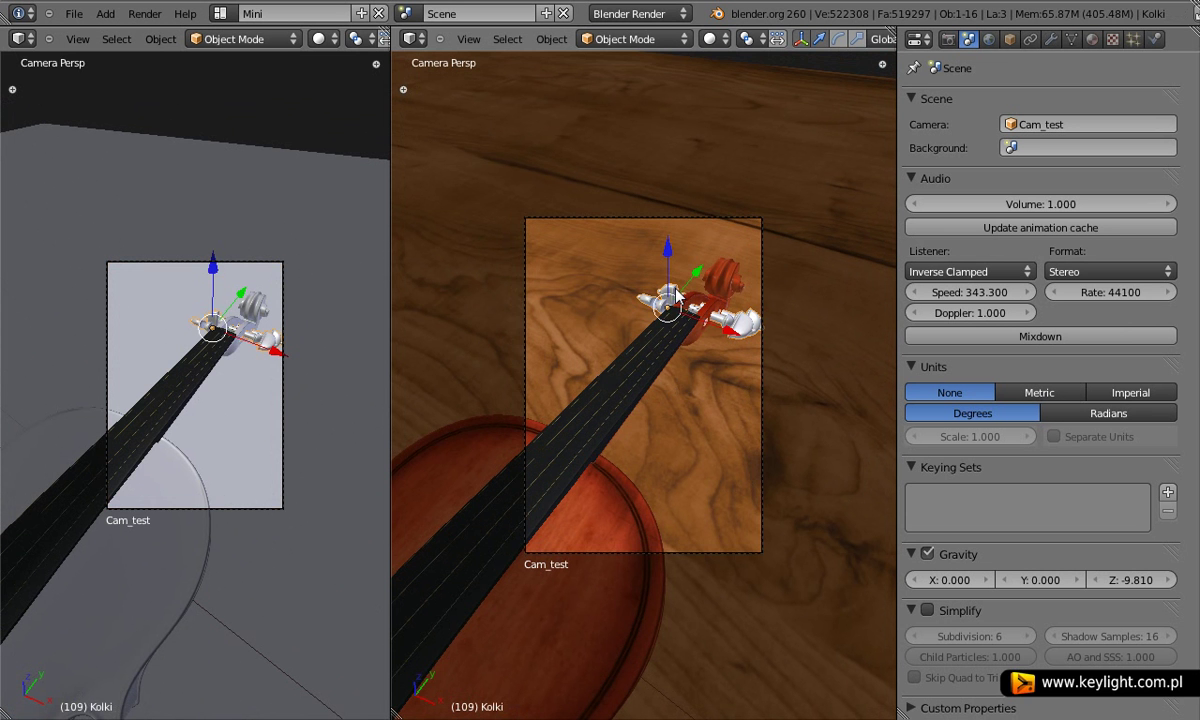
key("KP_Decimal")
mouse_move(656, 441)
middle_mouse_down()
mouse_move(691, 443)
mouse_move(697, 430)
middle_mouse_up()
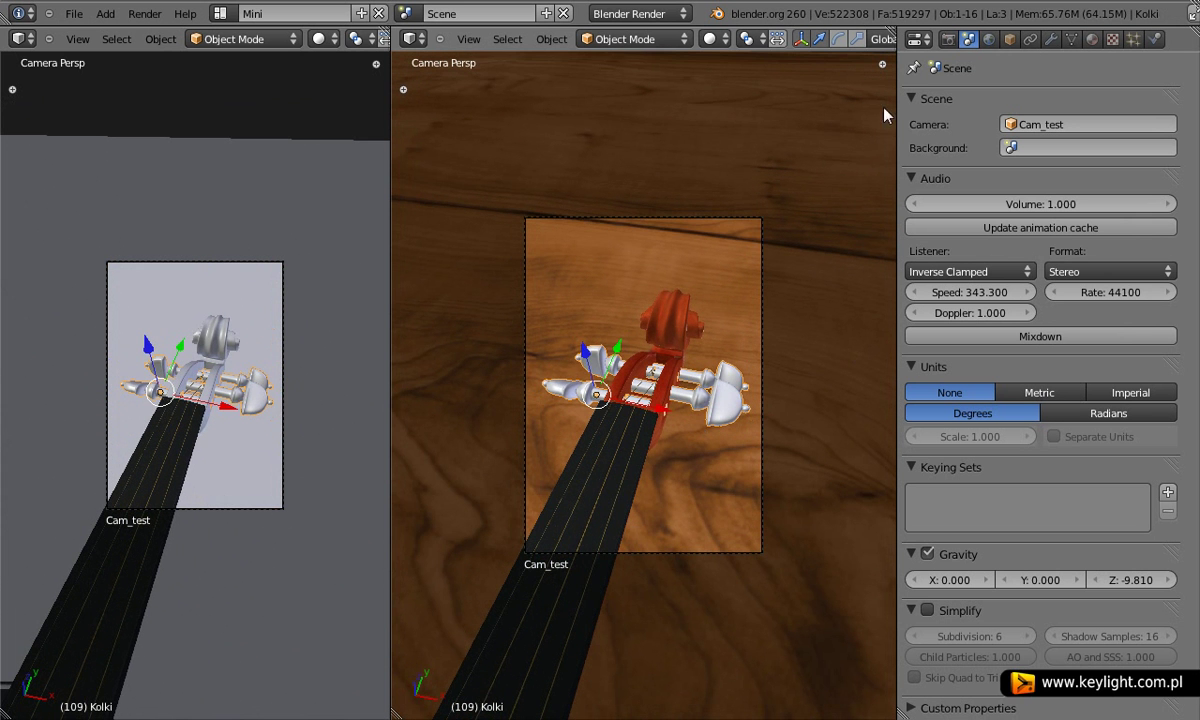
left_click(413, 38)
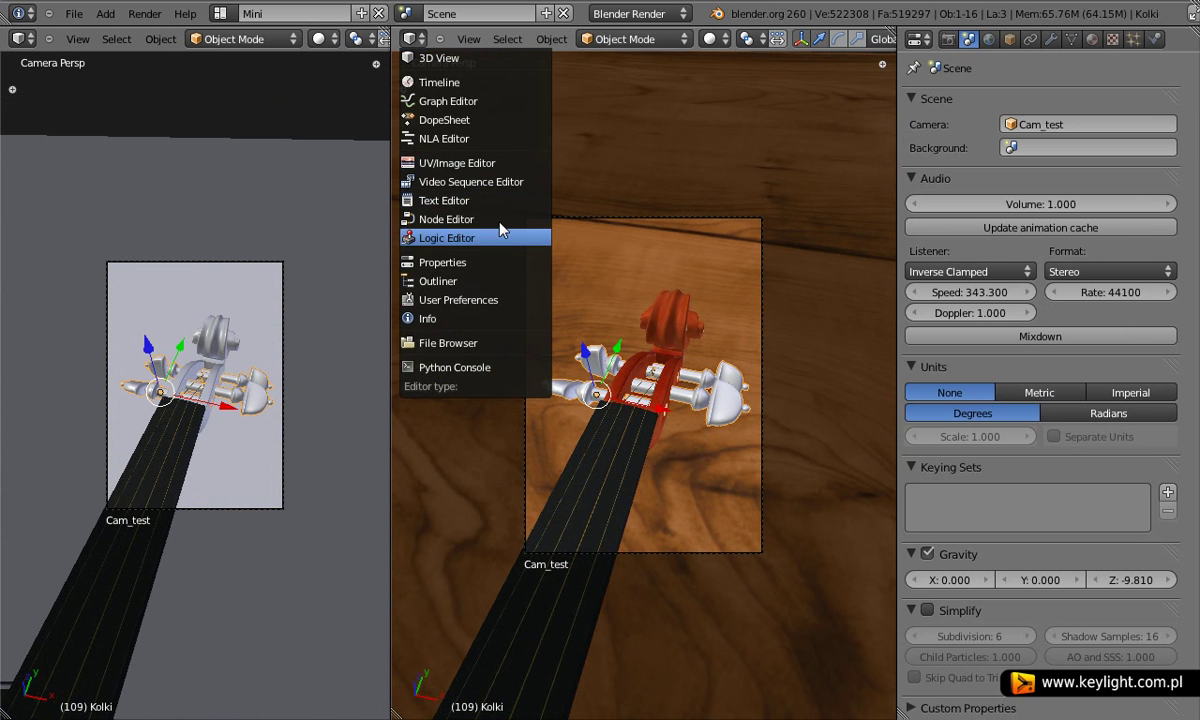
Show the UV/Image Editor, render the pegbox close-up into Slot 2, and split the left view in two.
left_click(504, 162)
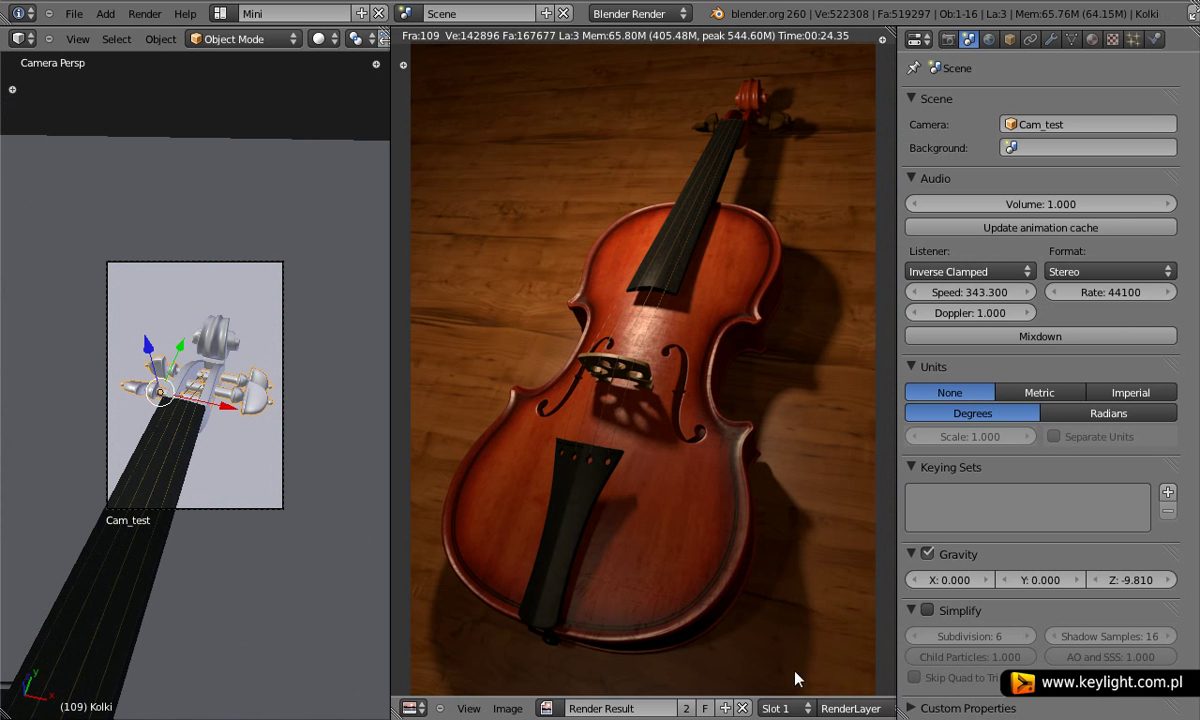
left_click(790, 708)
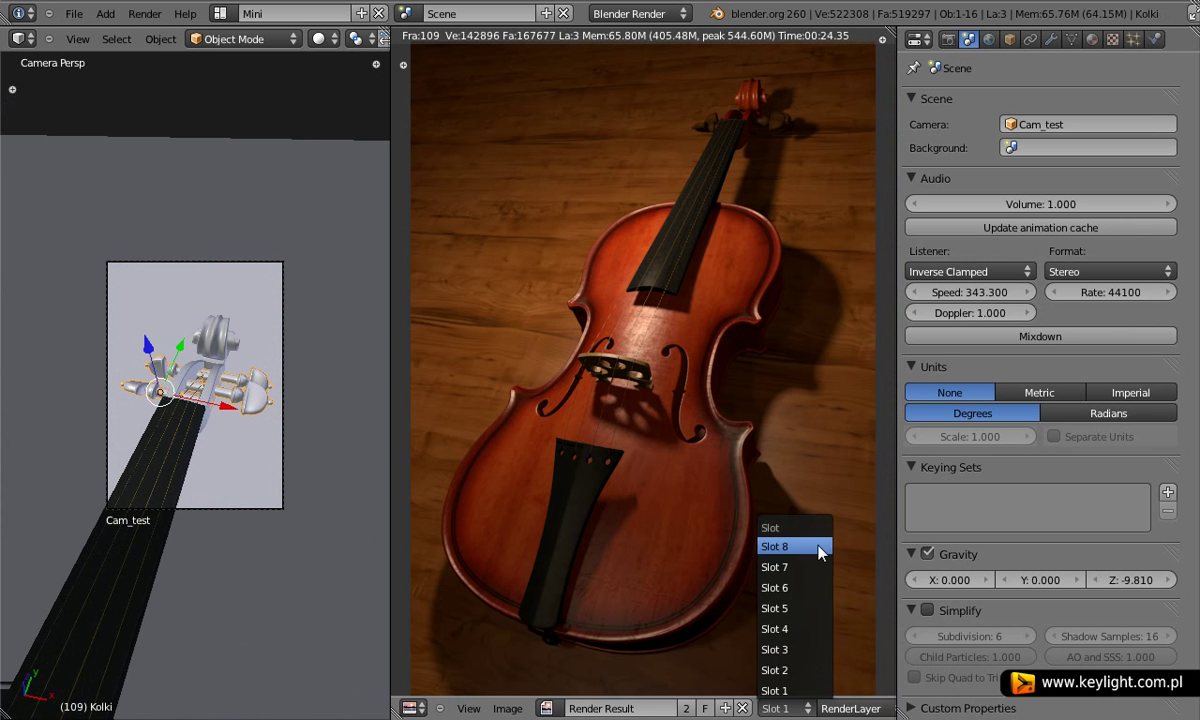
left_click(818, 671)
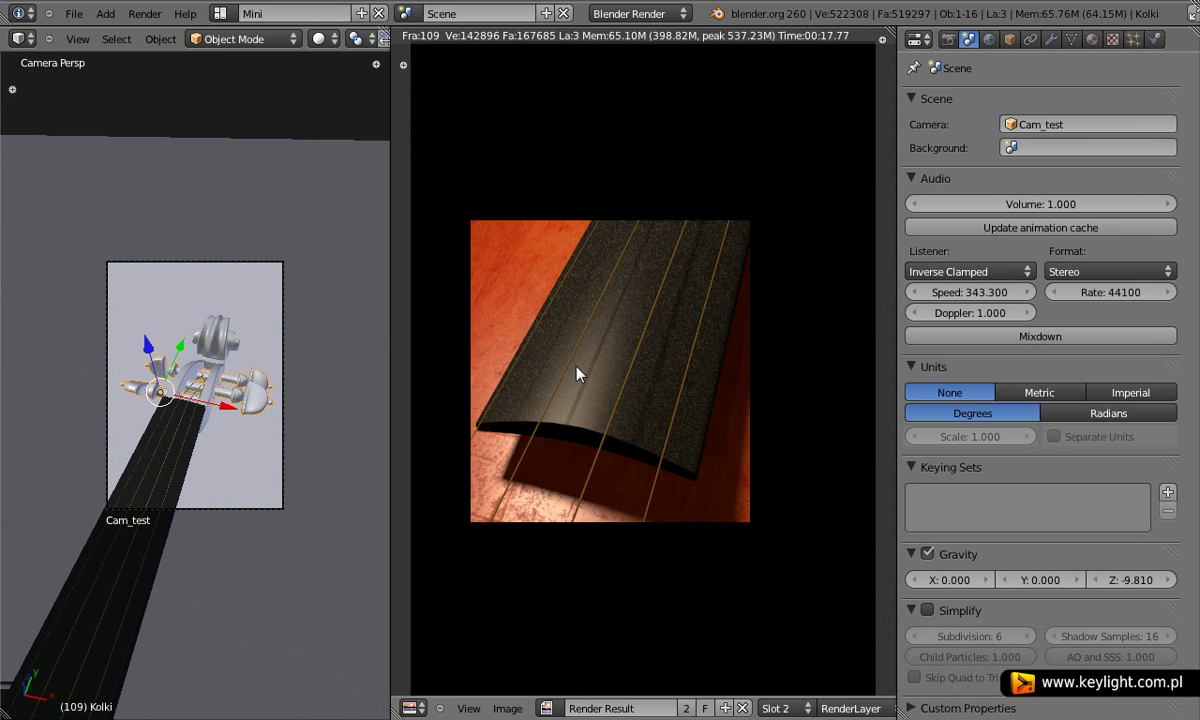
key("F12")
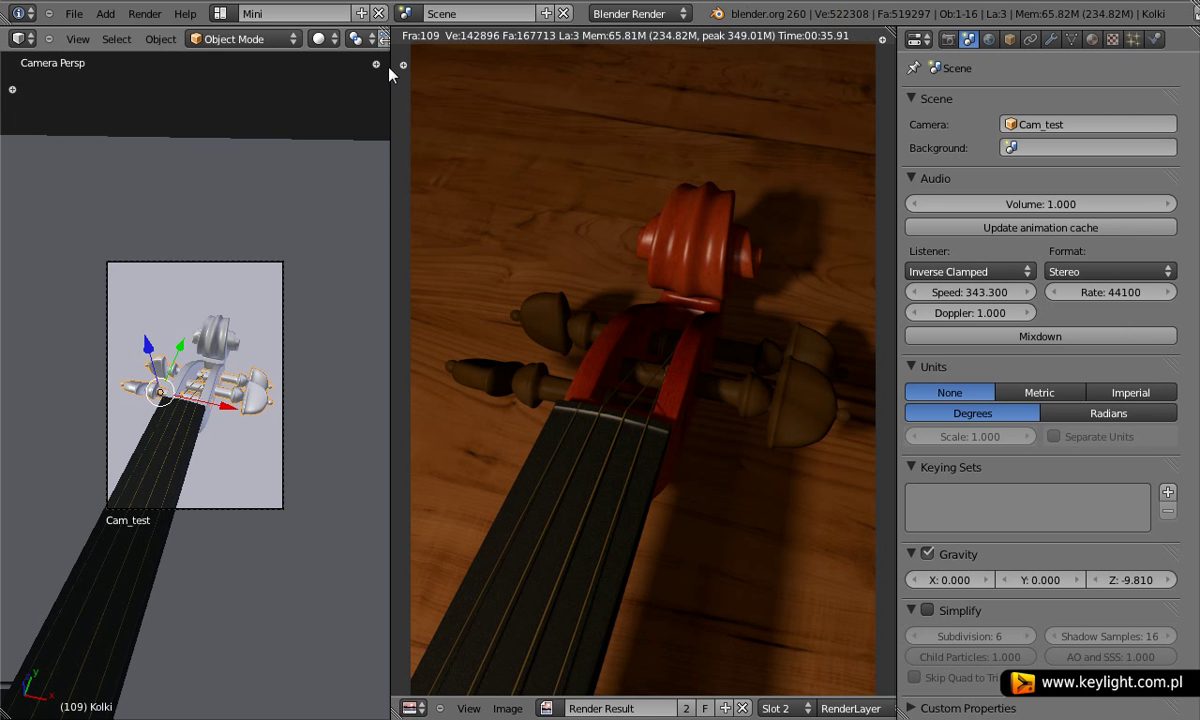
left_click_drag(382, 28, 342, 371)
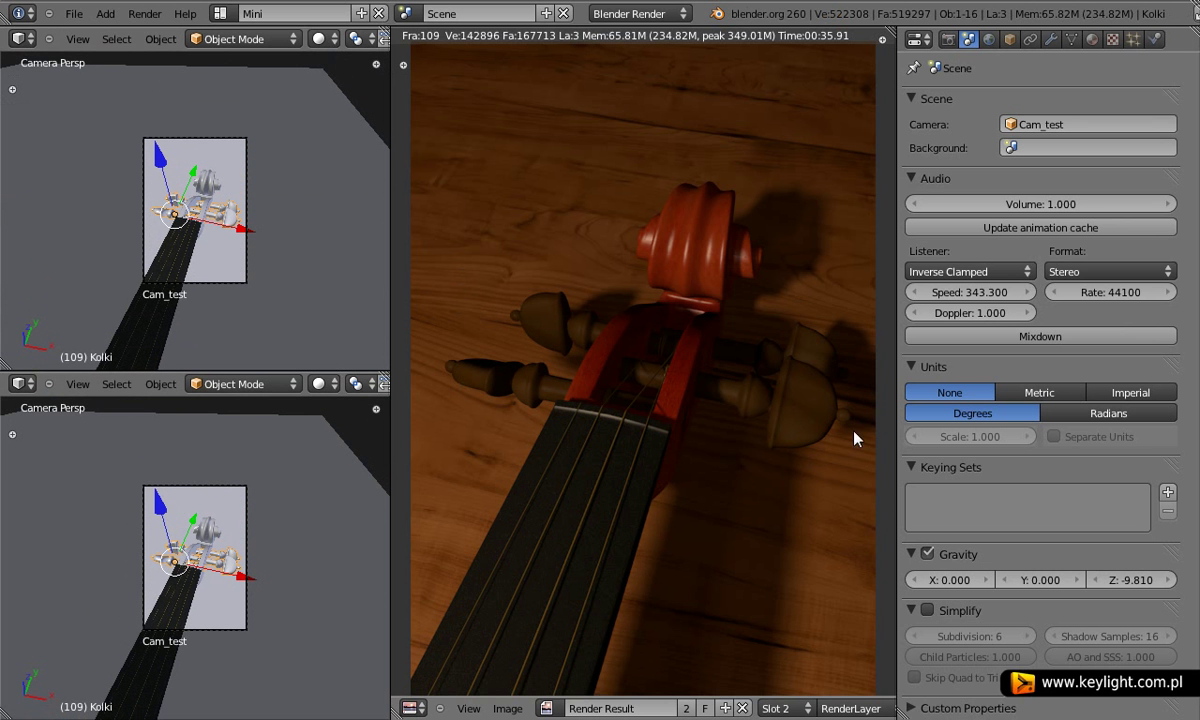
Turn the upper view into a Node Editor showing the Wood texture nodes.
left_click(18, 38)
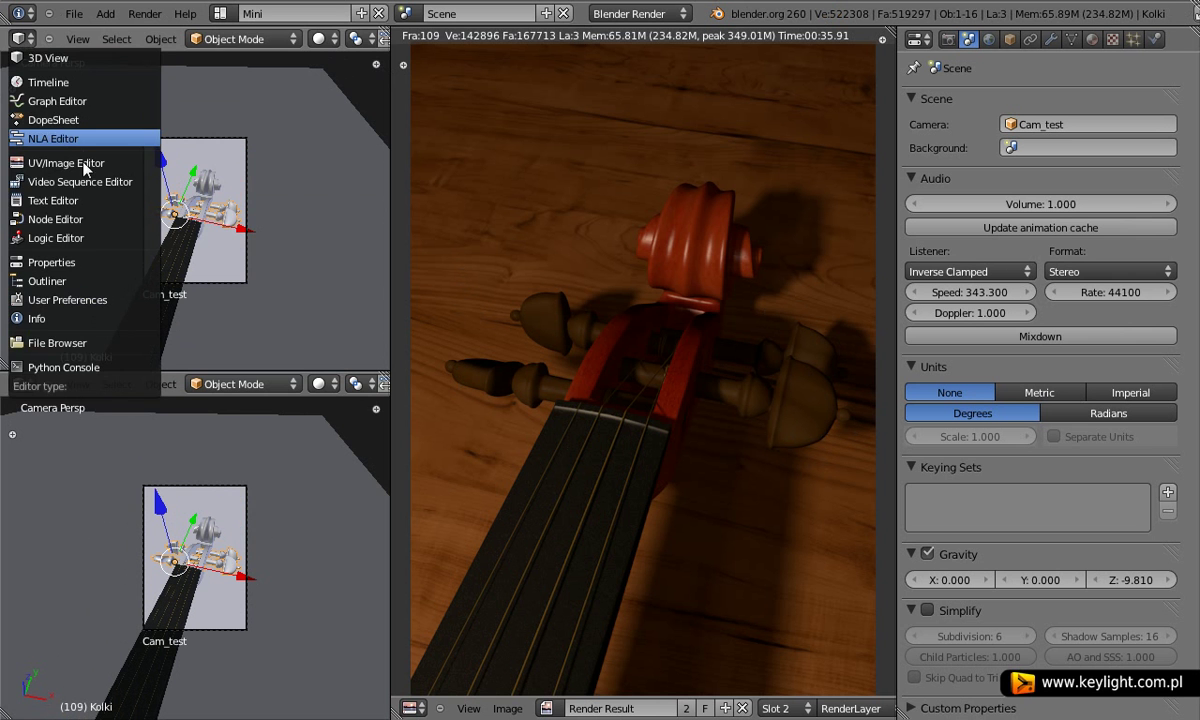
left_click(82, 218)
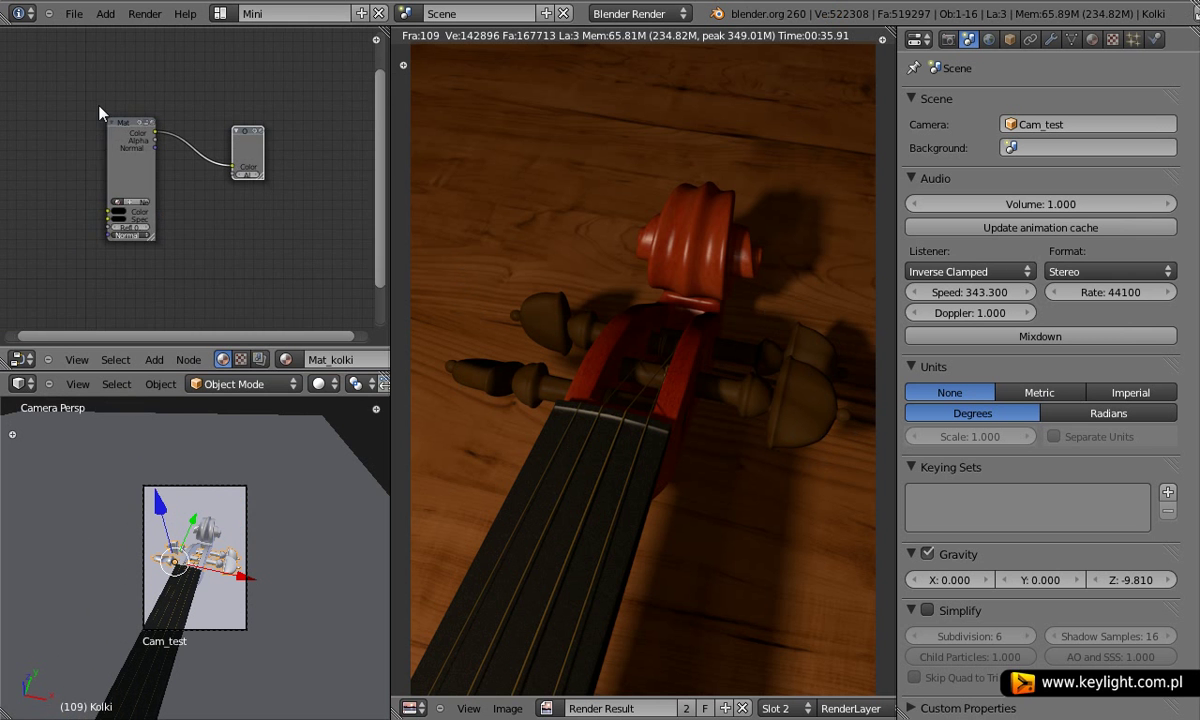
scroll(98, 104, "up", 2)
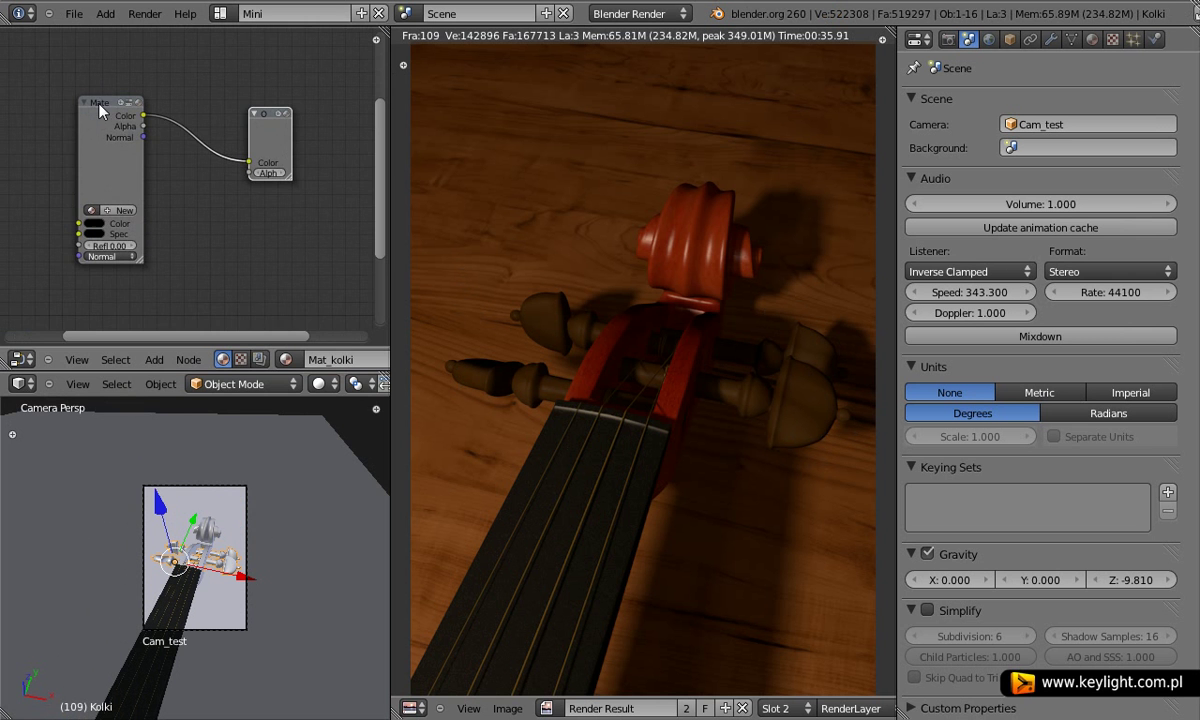
left_click(243, 362)
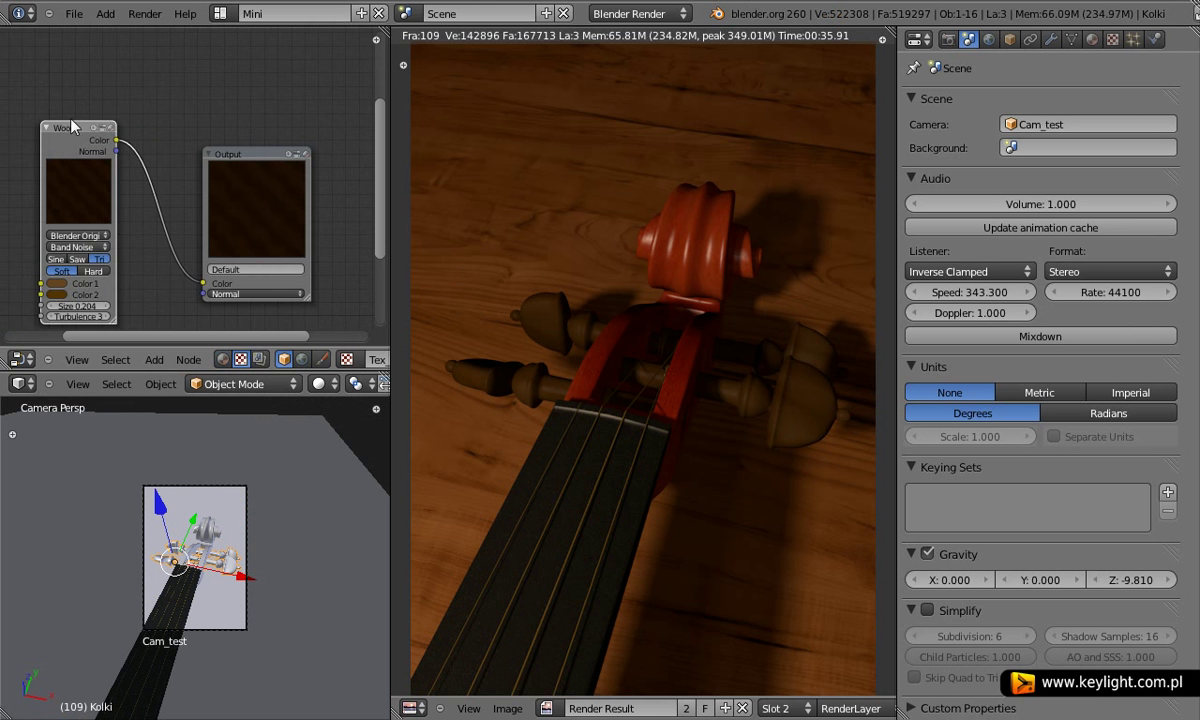
left_click_drag(61, 120, 64, 116)
left_click_drag(228, 154, 236, 112)
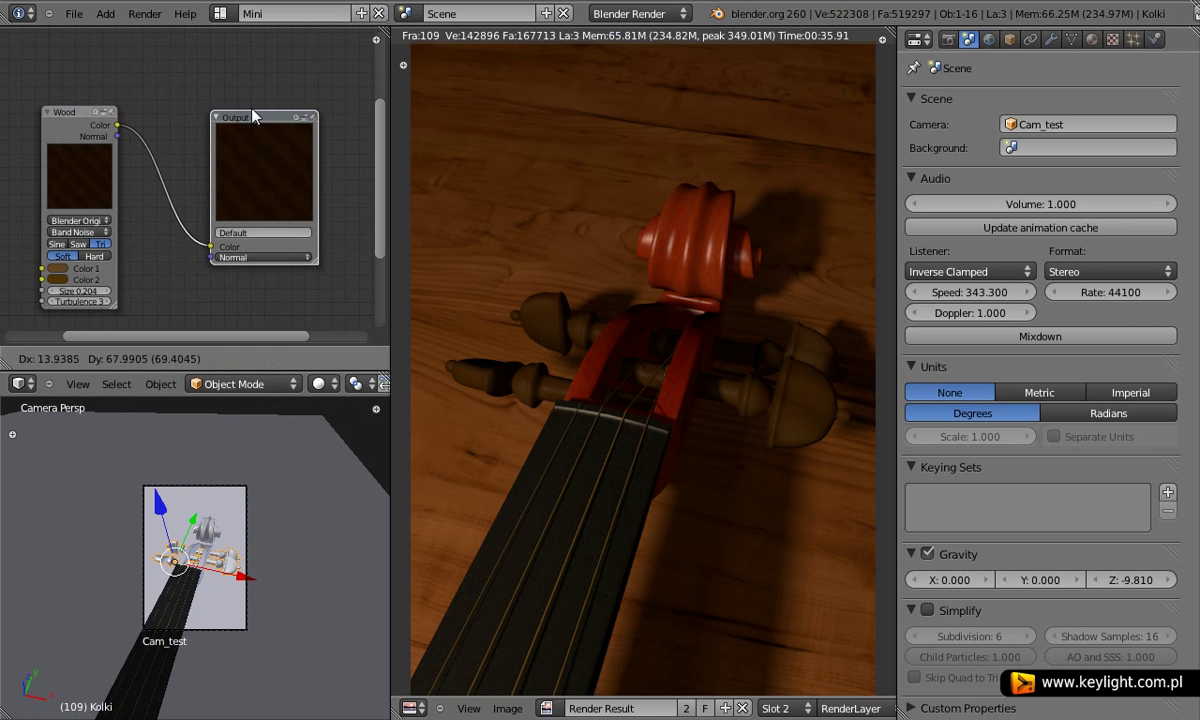
scroll(210, 585, "up", 2)
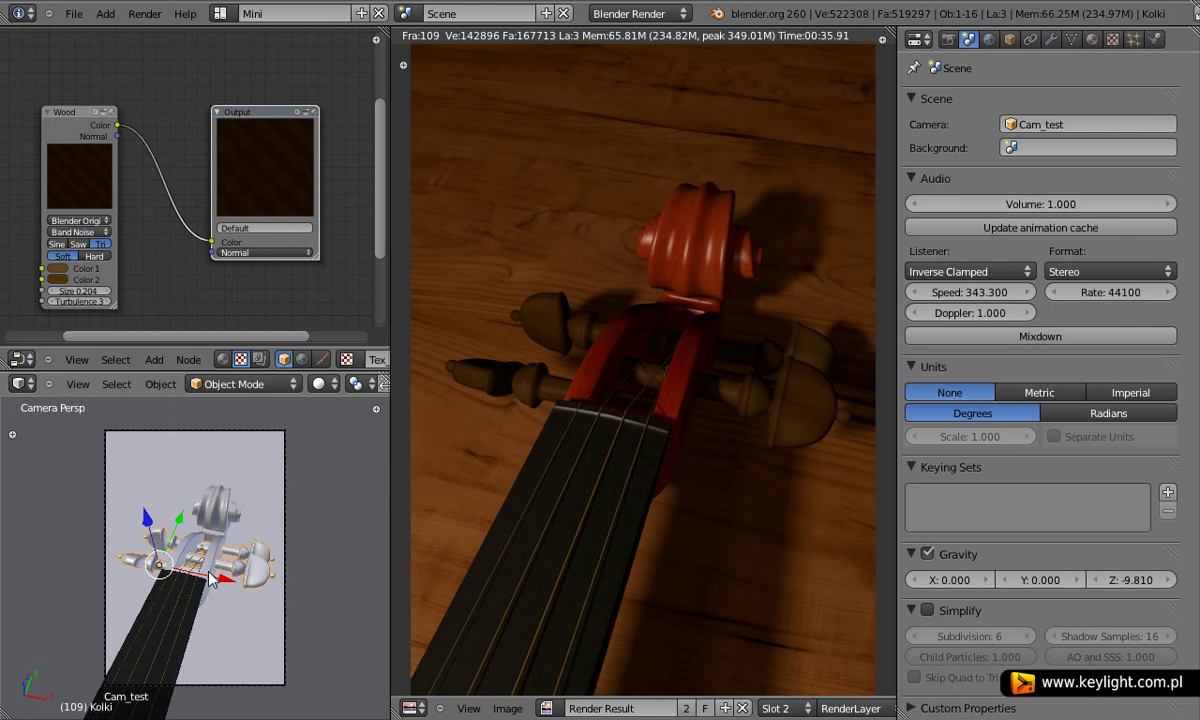
scroll(205, 560, "up", 1)
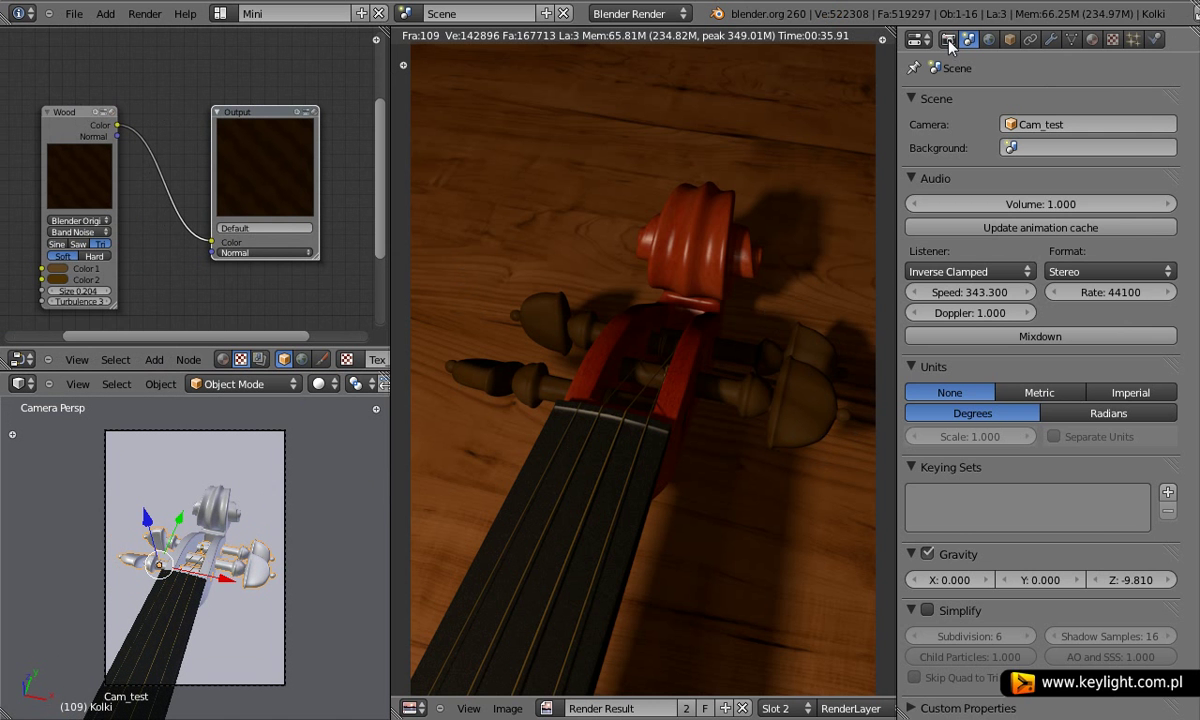
Enable Border in the render settings and start drawing the render border.
left_click(948, 40)
left_click(930, 385)
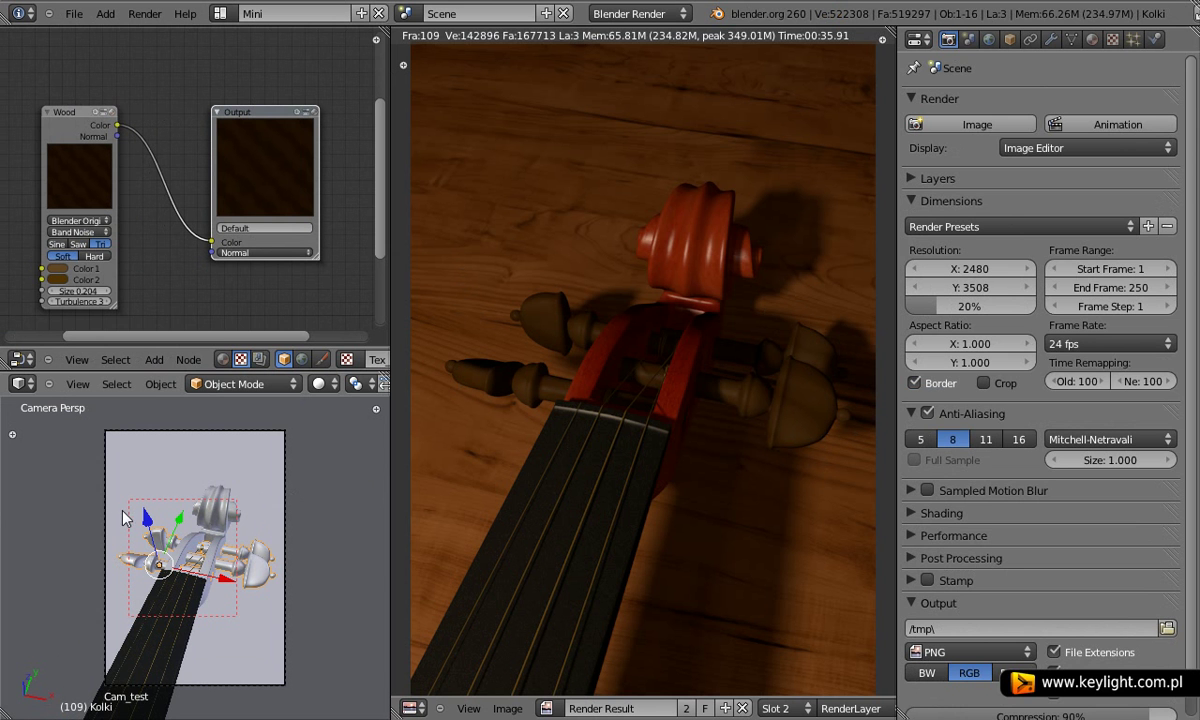
key("shift+b")
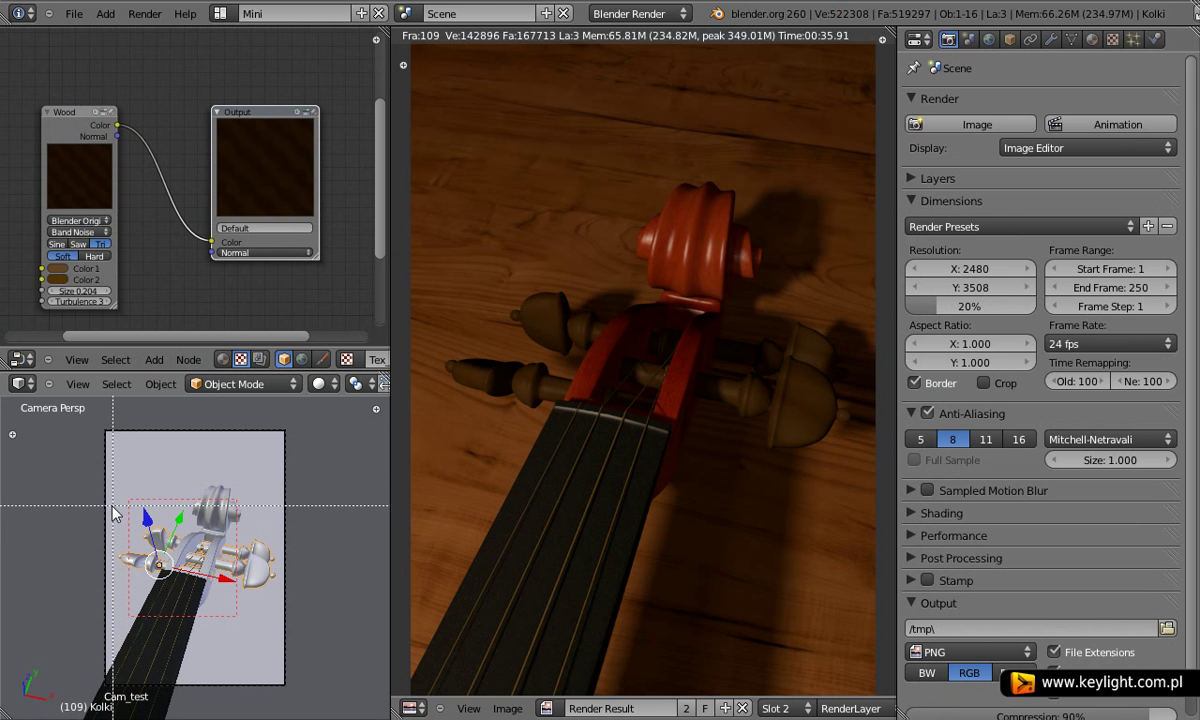
Render a border-cropped strip around the pegs into Slot 3, then show the Tex_pro_kolki texture settings.
mouse_move(105, 505)
left_mouse_down()
mouse_move(283, 585)
mouse_move(286, 598)
left_mouse_up()
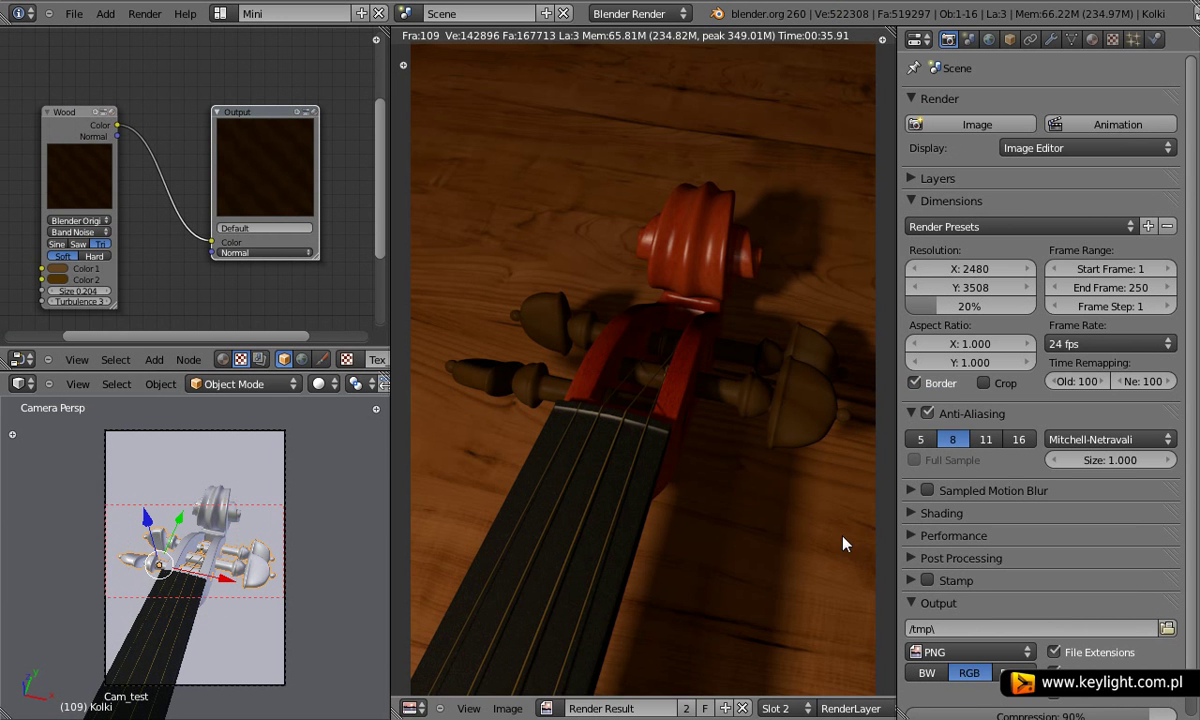
left_click(776, 708)
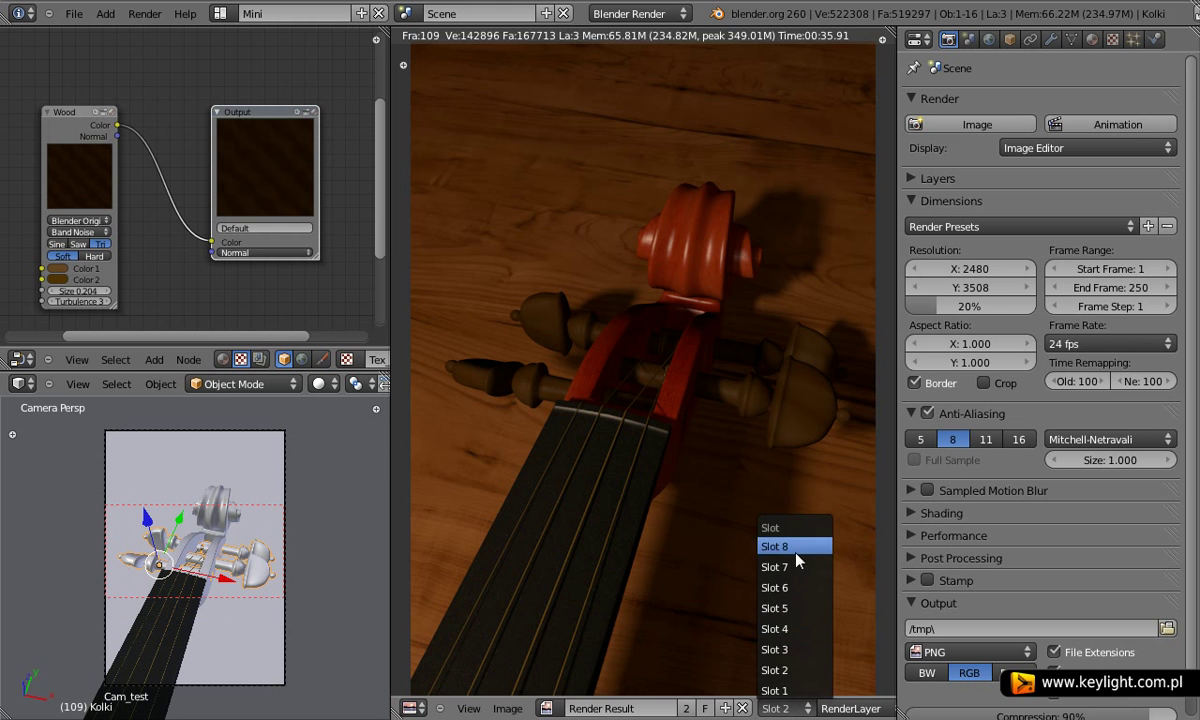
left_click(815, 655)
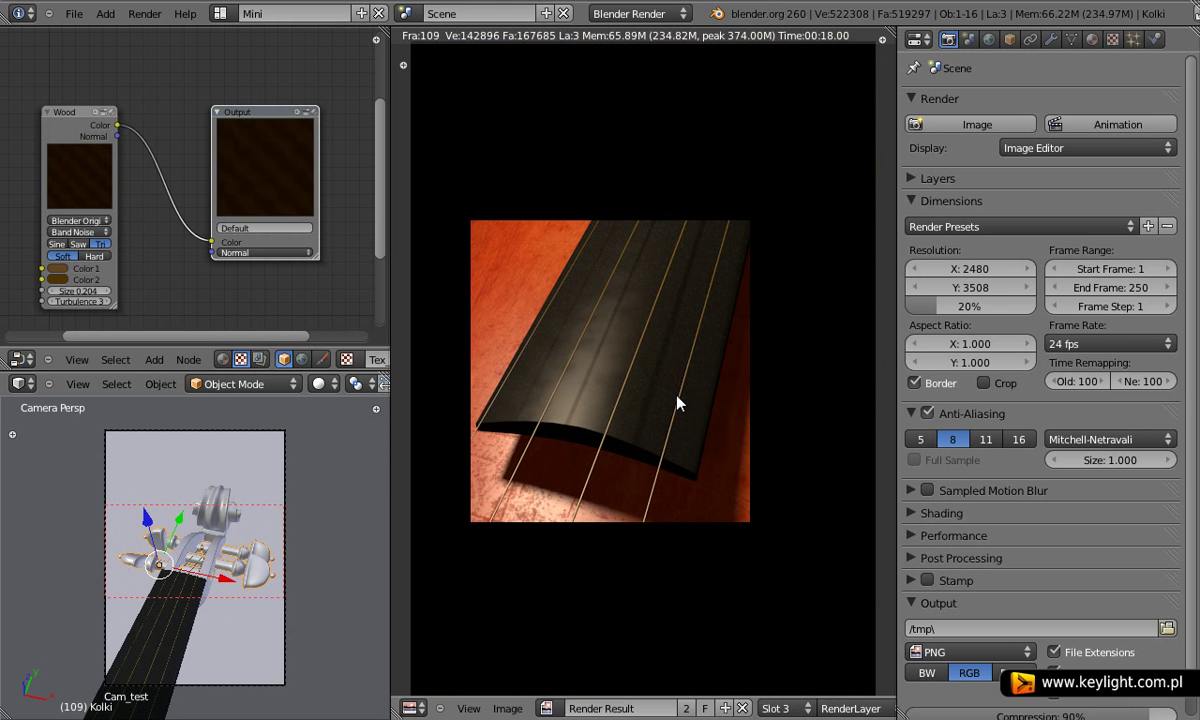
key("F12")
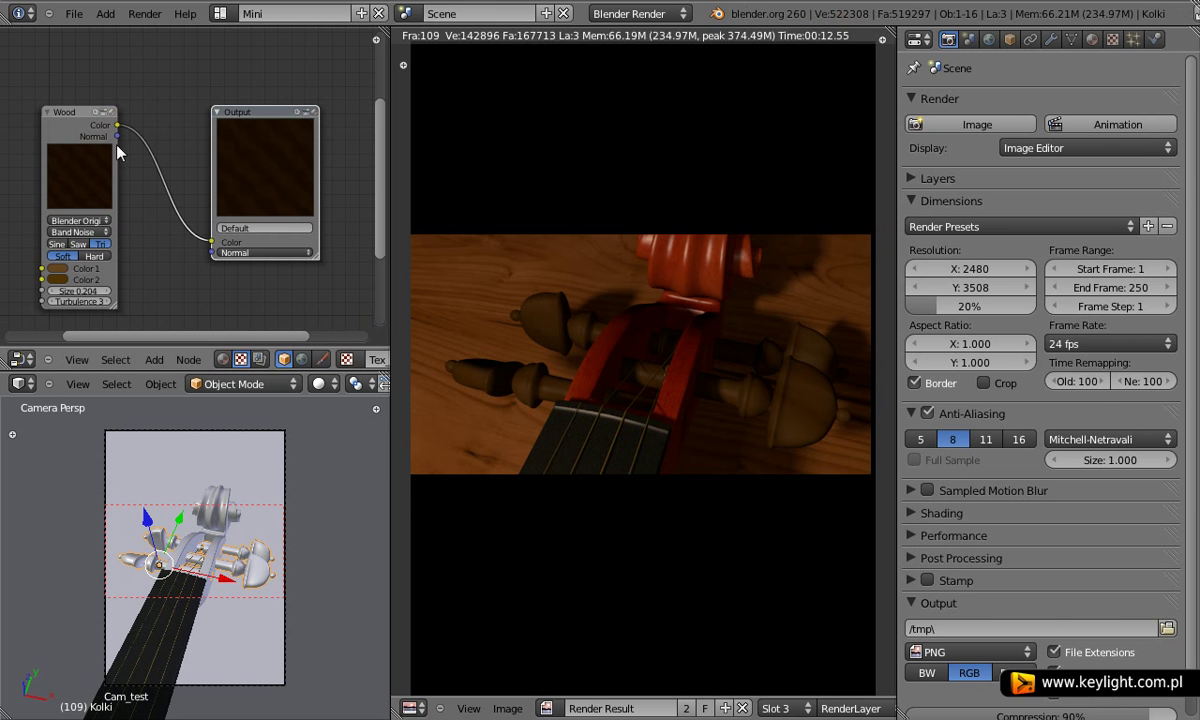
left_click(1113, 39)
Set the wood texture's mapping coordinates to Global and collapse the Mapping panel.
scroll(1040, 320, "down", 3)
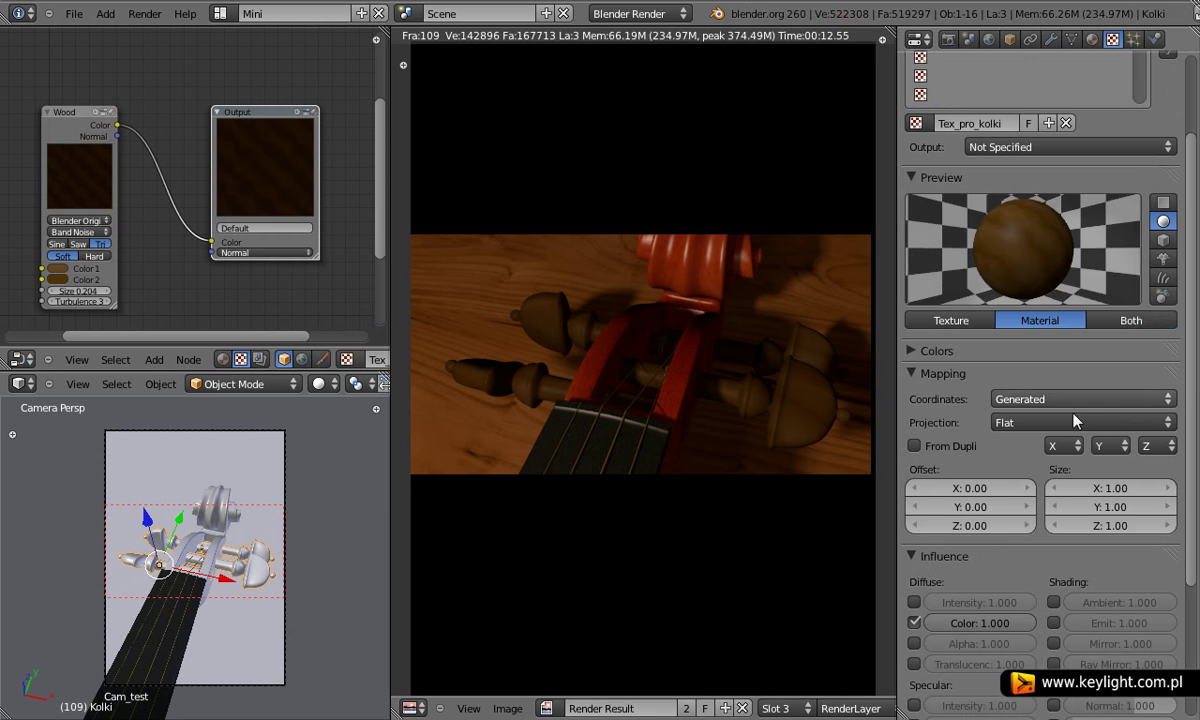
left_click(1022, 399)
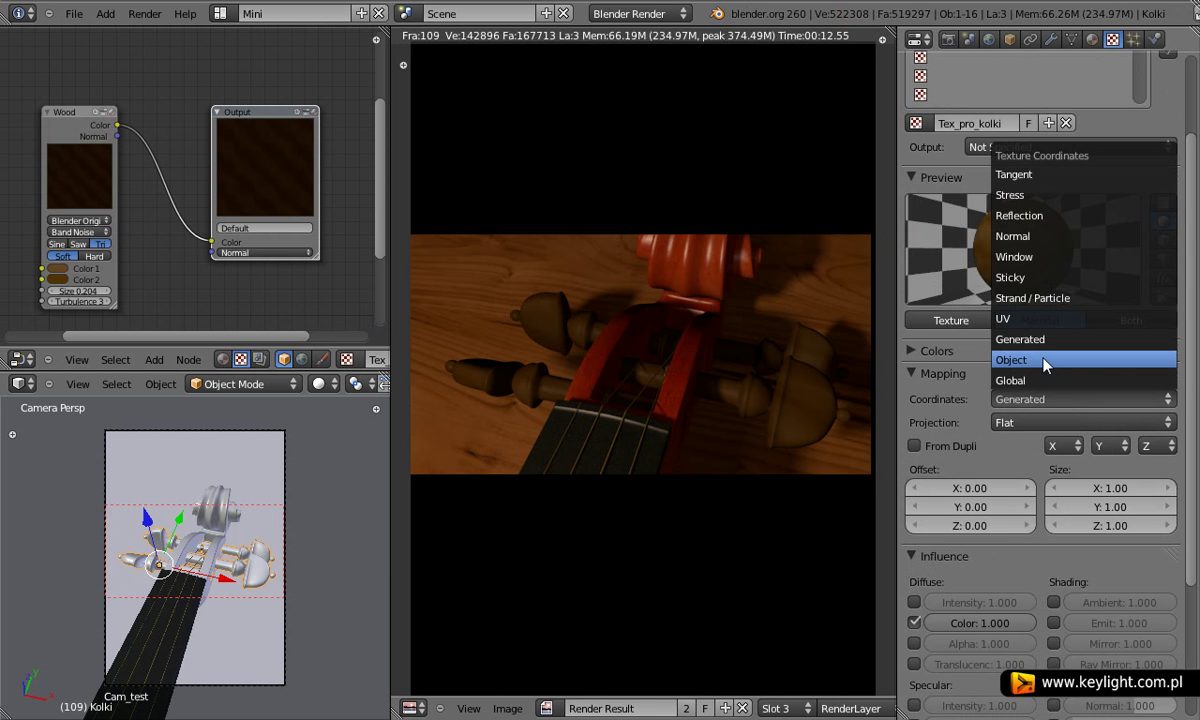
left_click(1000, 379)
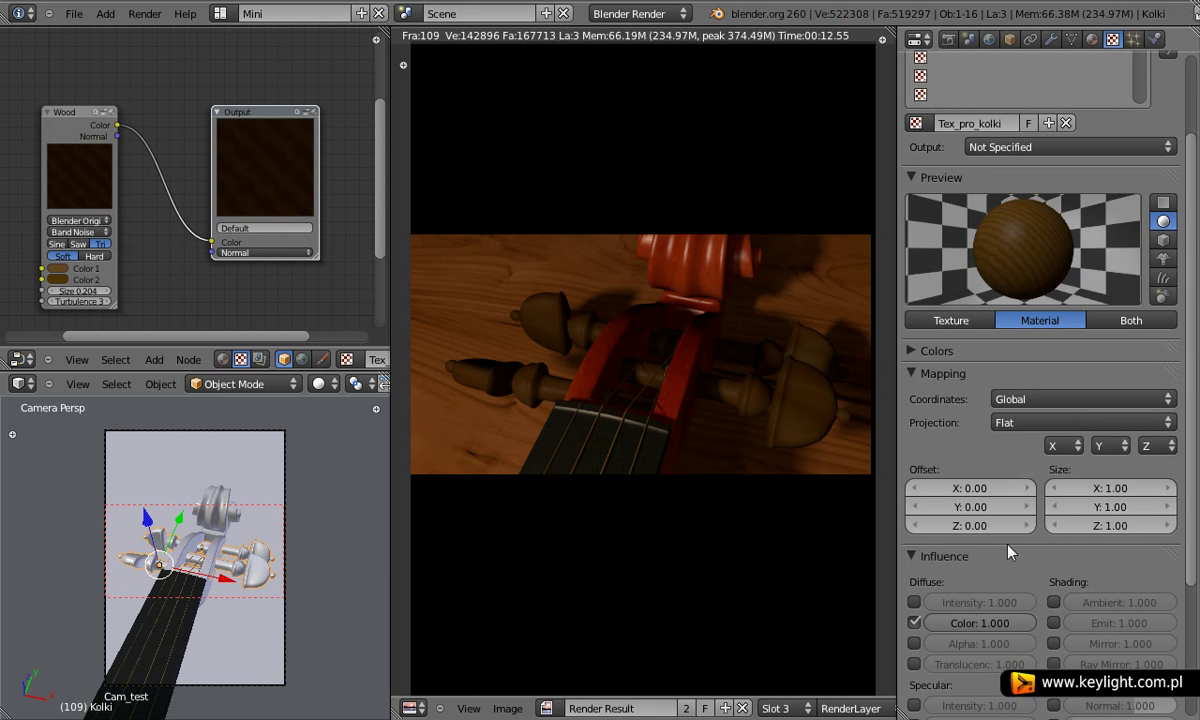
left_click(912, 373)
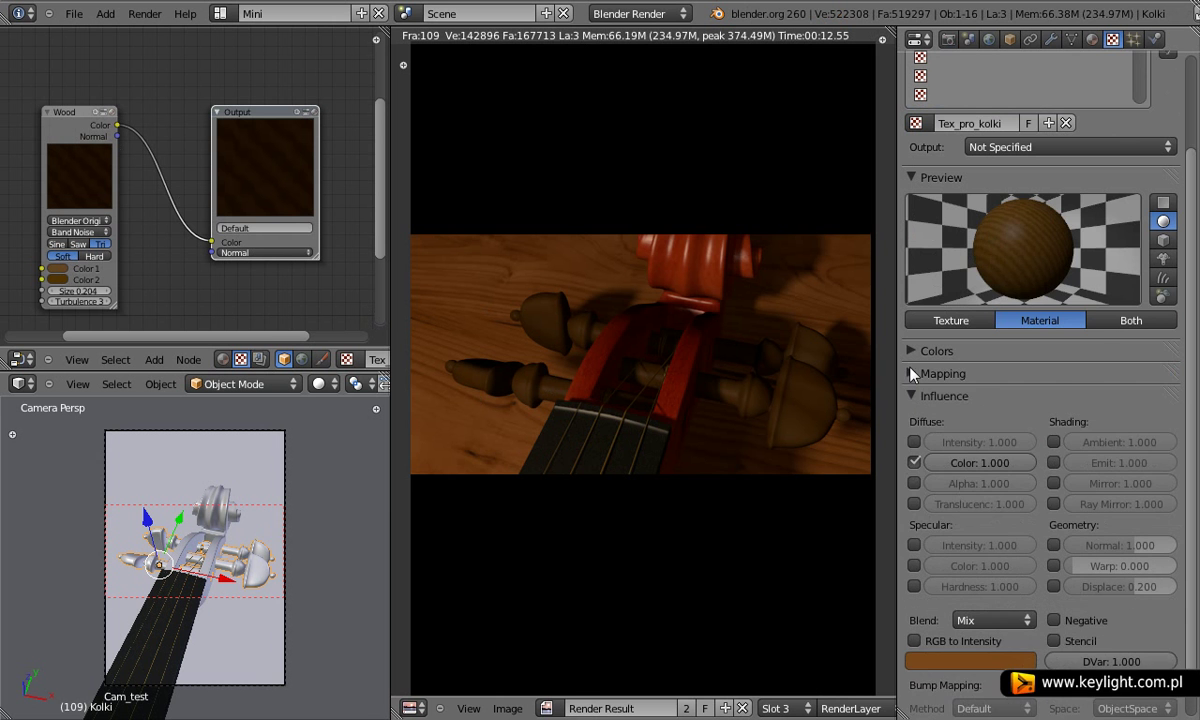
Move the Output node right and the Wood node up so they sit further apart.
scroll(1075, 372, "up", 3)
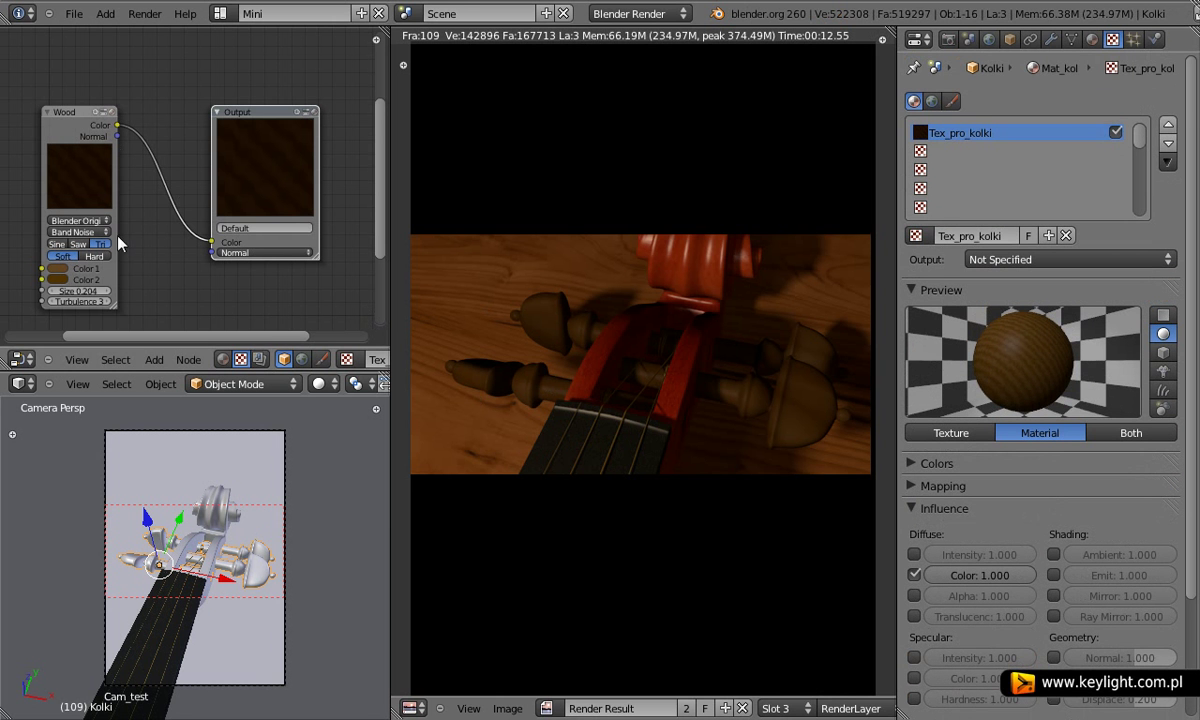
key("g")
left_click(118, 96)
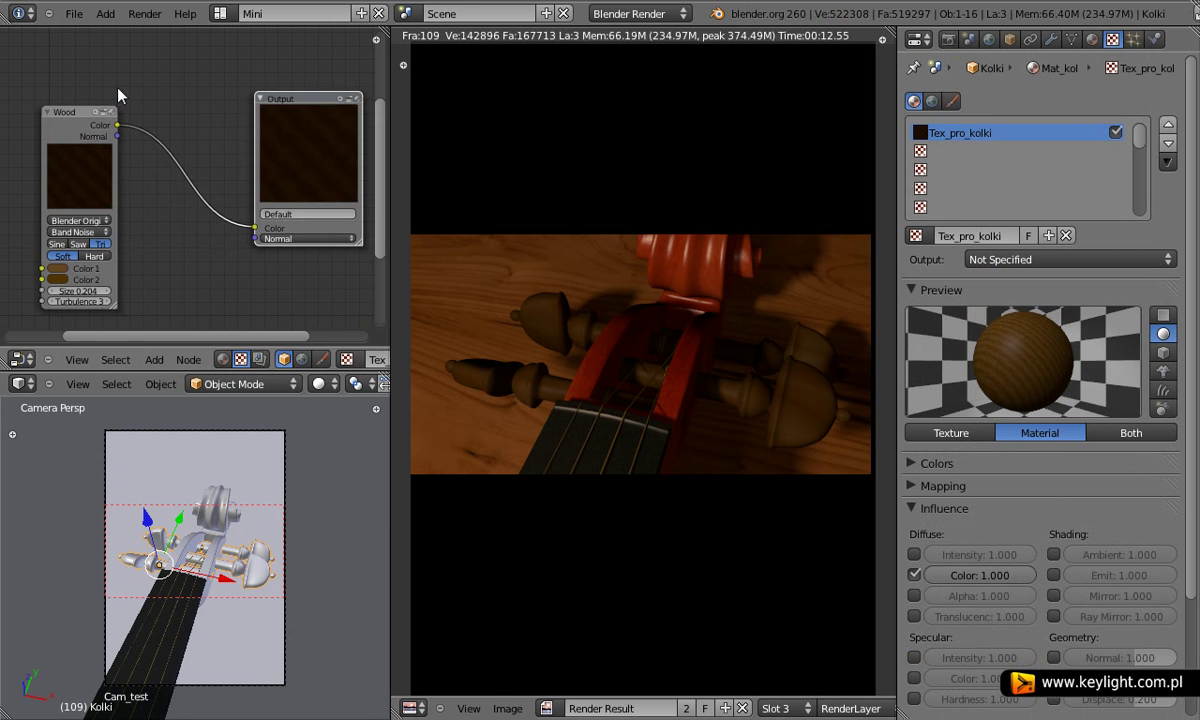
left_click_drag(64, 112, 120, 84)
scroll(155, 205, "up", 1)
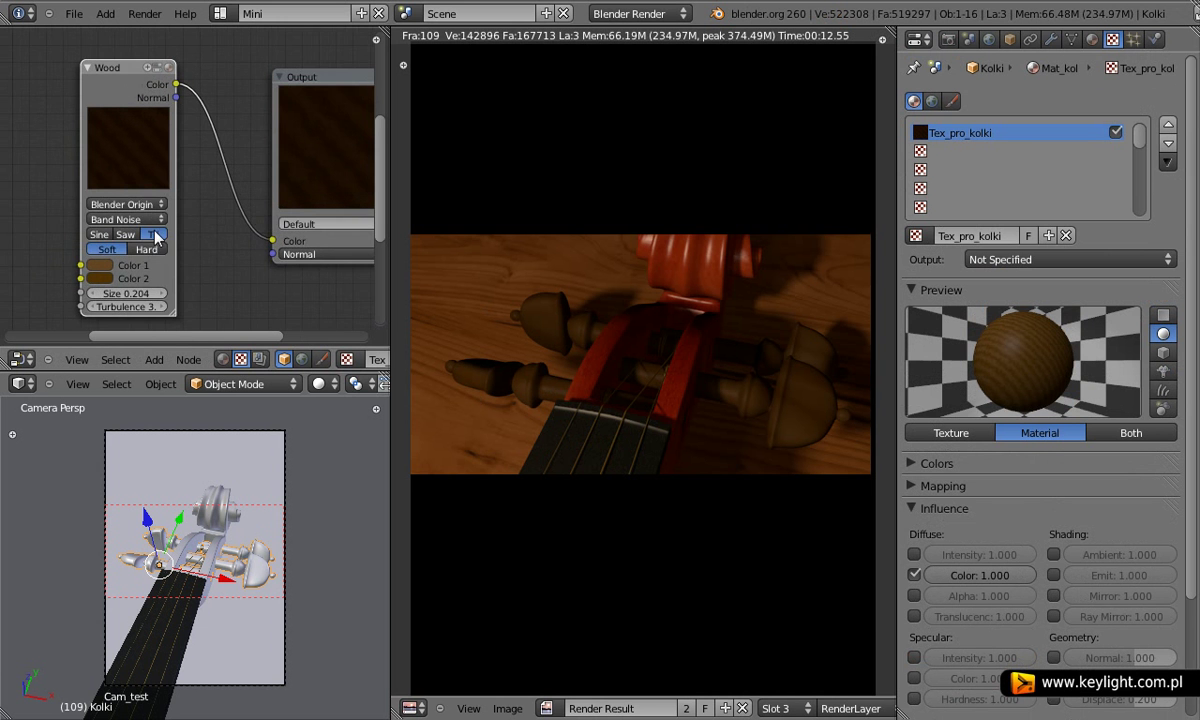
scroll(140, 205, "up", 1)
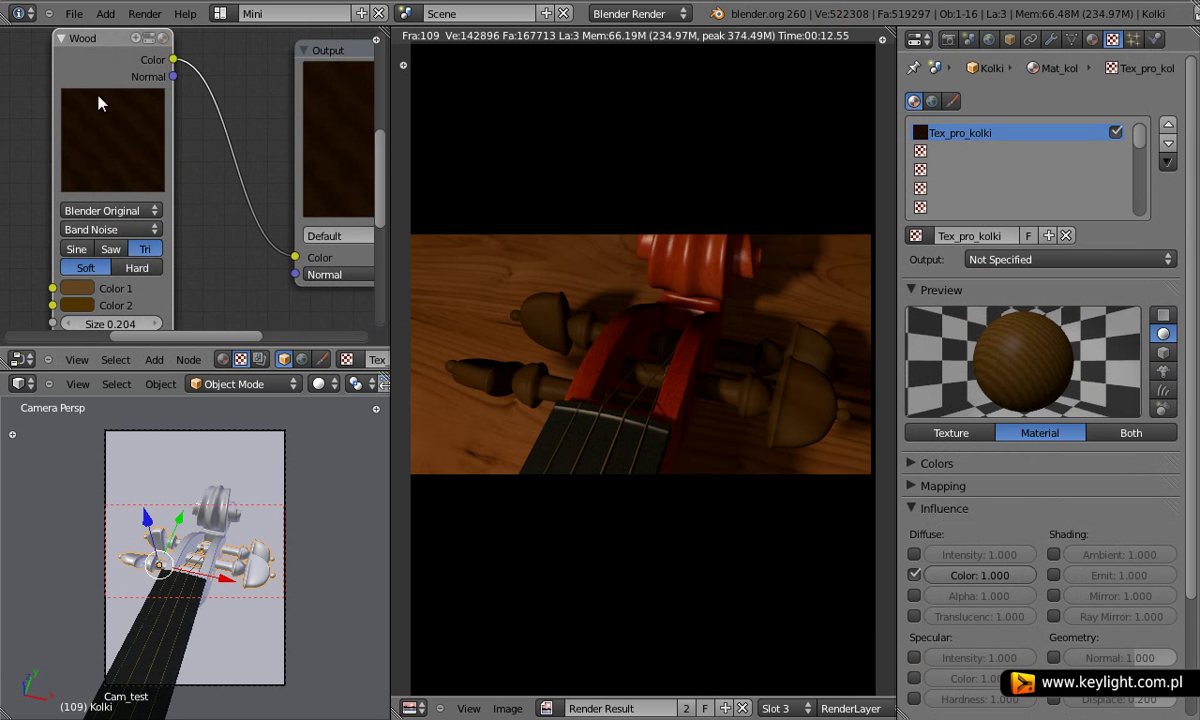
middle_click_drag(214, 262, 244, 204)
Set the Wood node's turbulence to 7 and re-render the scene.
mouse_move(265, 260)
middle_mouse_down()
mouse_move(299, 231)
mouse_move(281, 268)
mouse_move(228, 268)
mouse_move(277, 234)
mouse_move(311, 236)
mouse_move(285, 243)
middle_mouse_up()
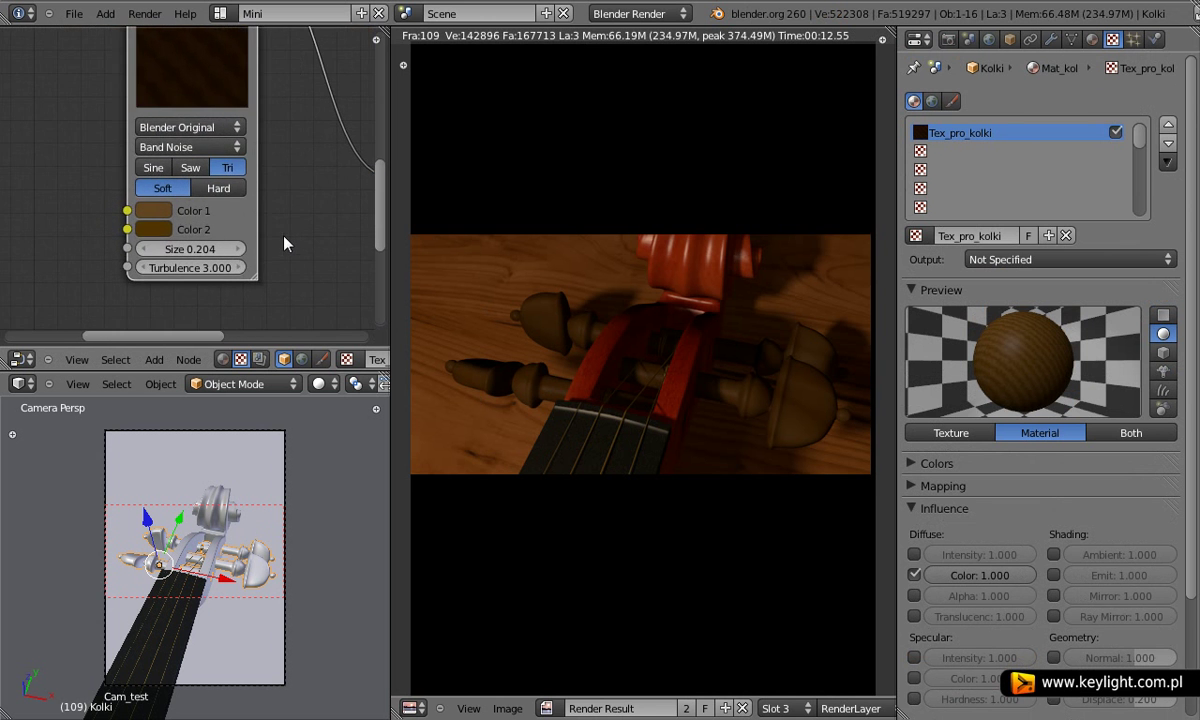
left_click(210, 266)
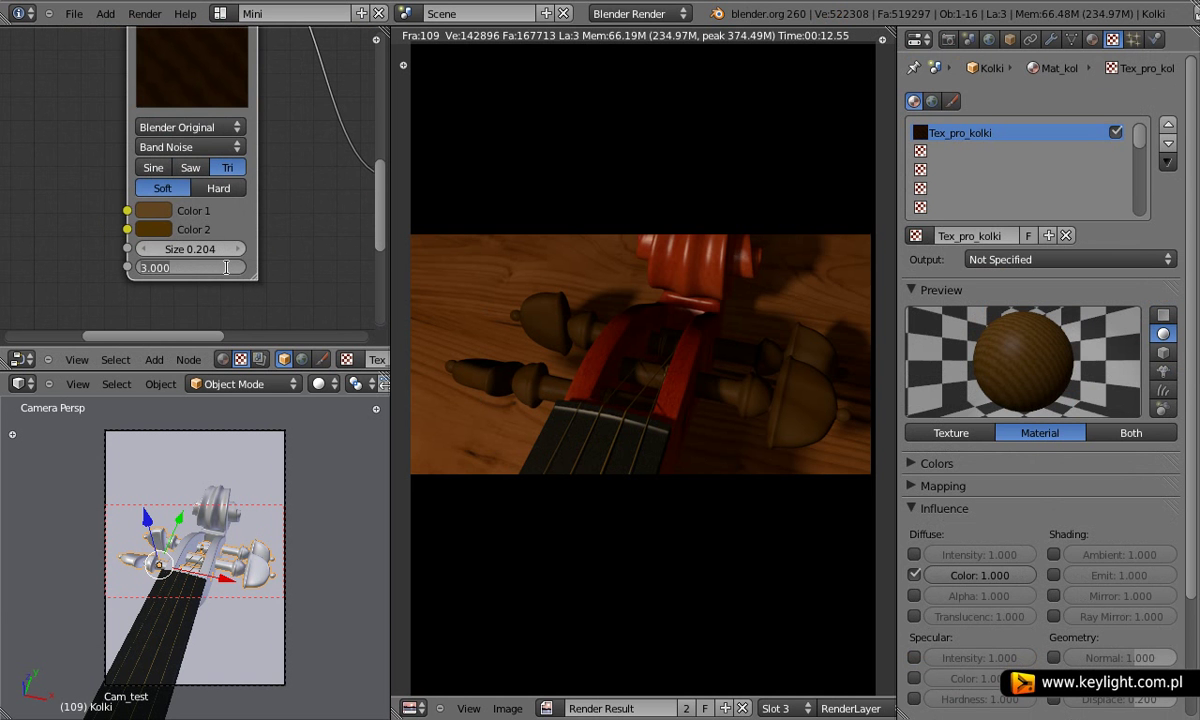
type("7")
key("Return")
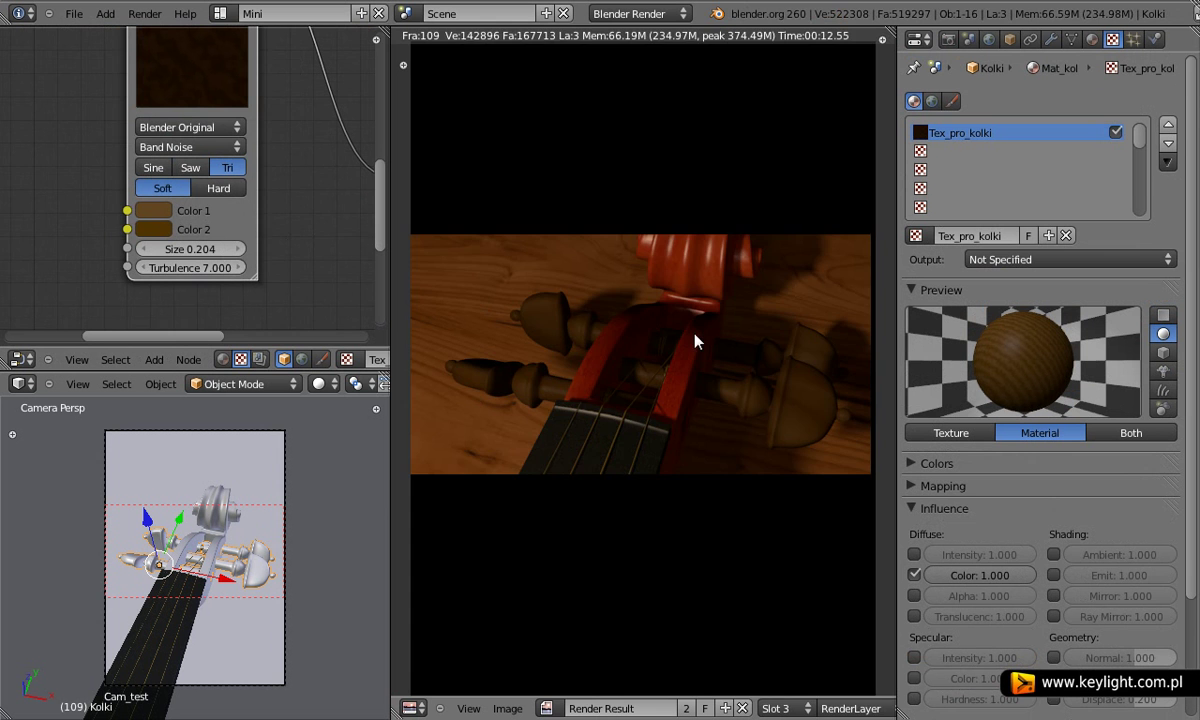
key("F12")
Compare the earlier render in Slot 2 against the new one in Slot 3.
left_click(780, 708)
left_click(800, 672)
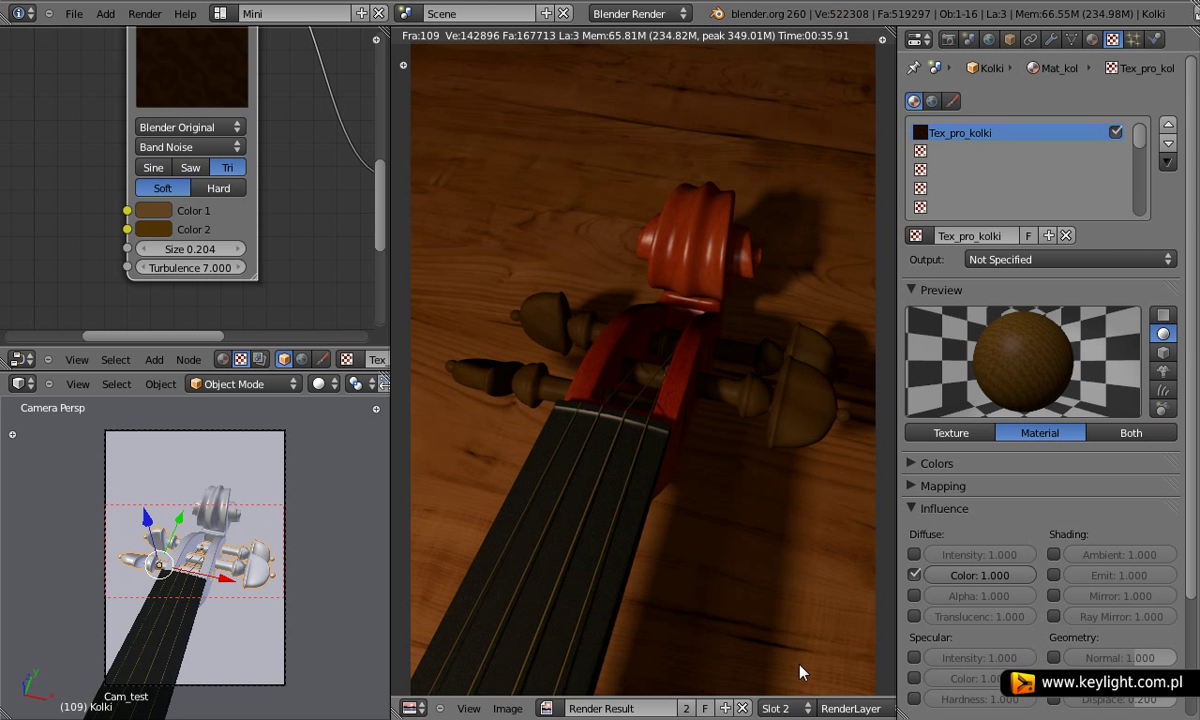
left_click(780, 708)
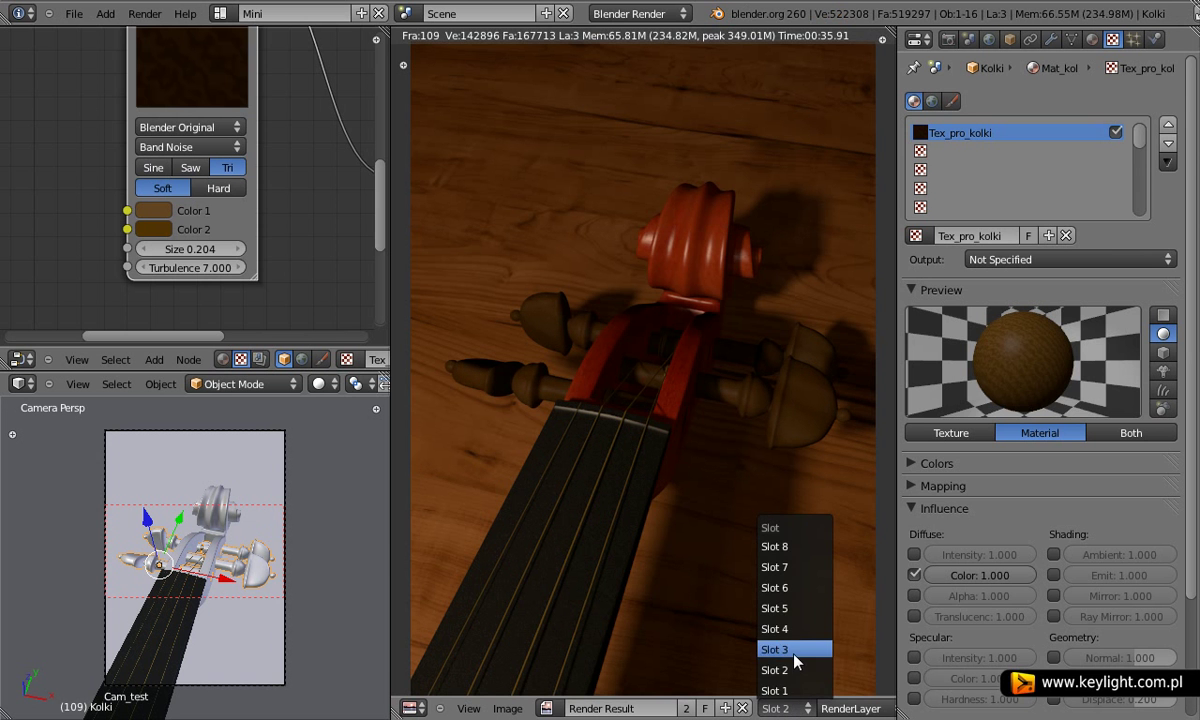
left_click(795, 650)
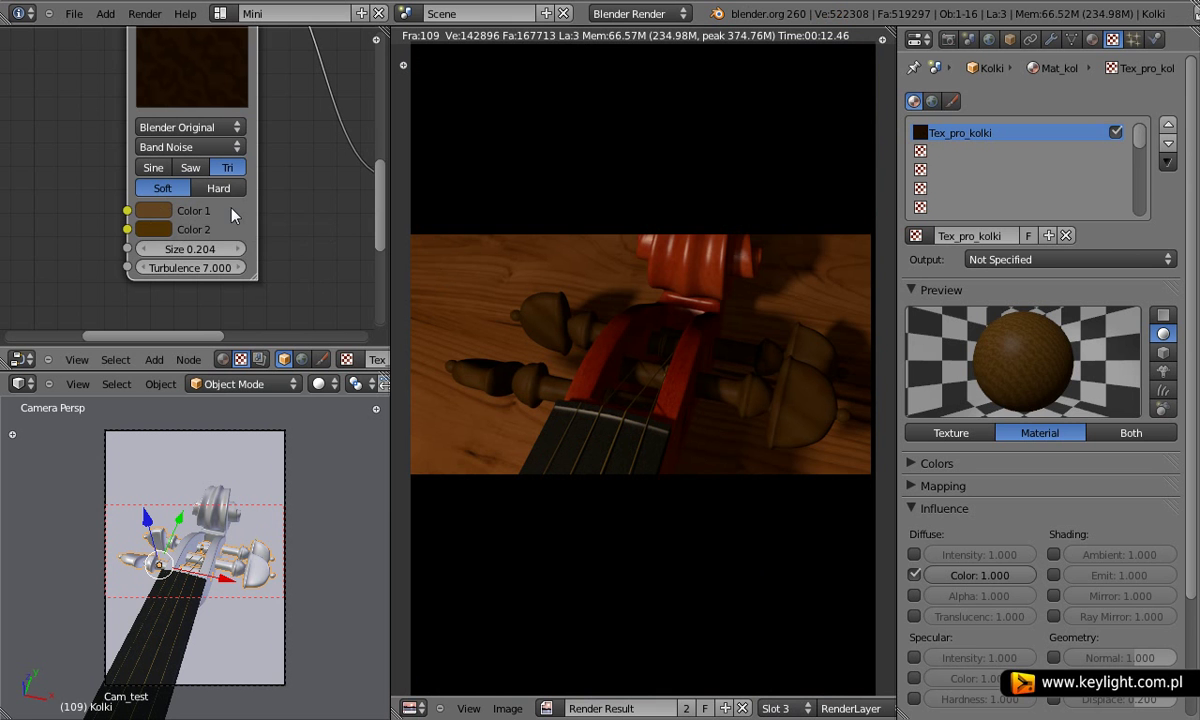
left_click(161, 210)
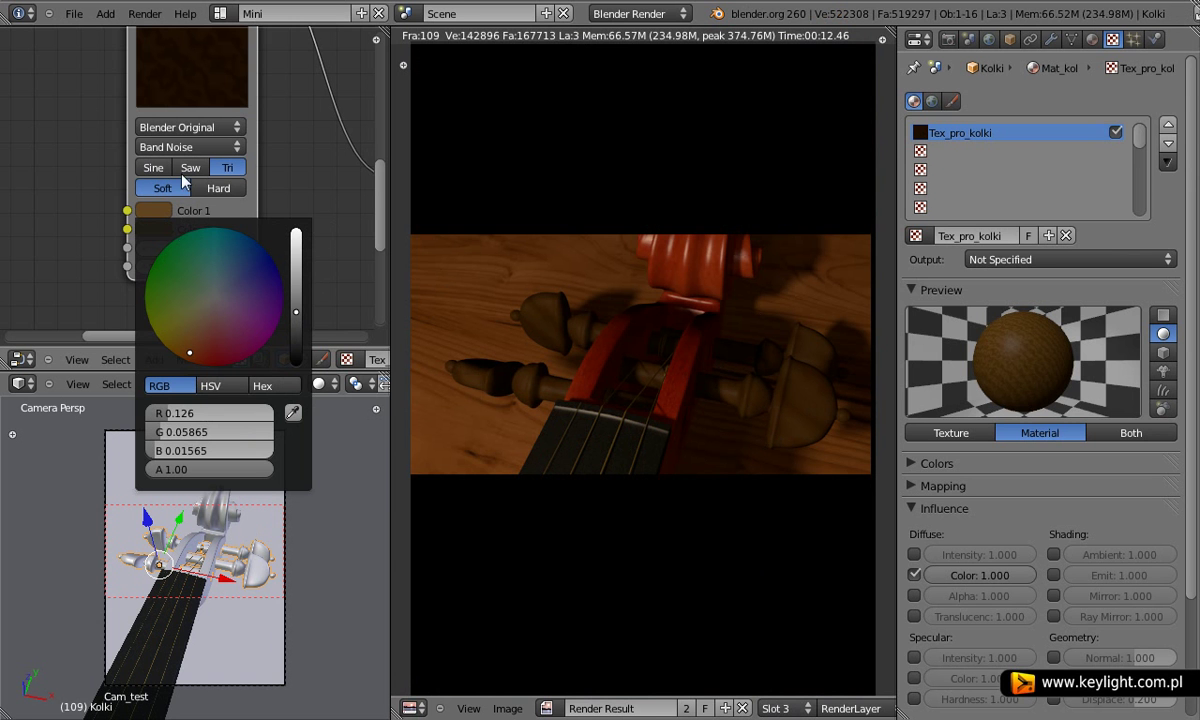
Set the Wood node's Color 1 to R 0.048, G 0.0225, B 0.006.
left_click(152, 206)
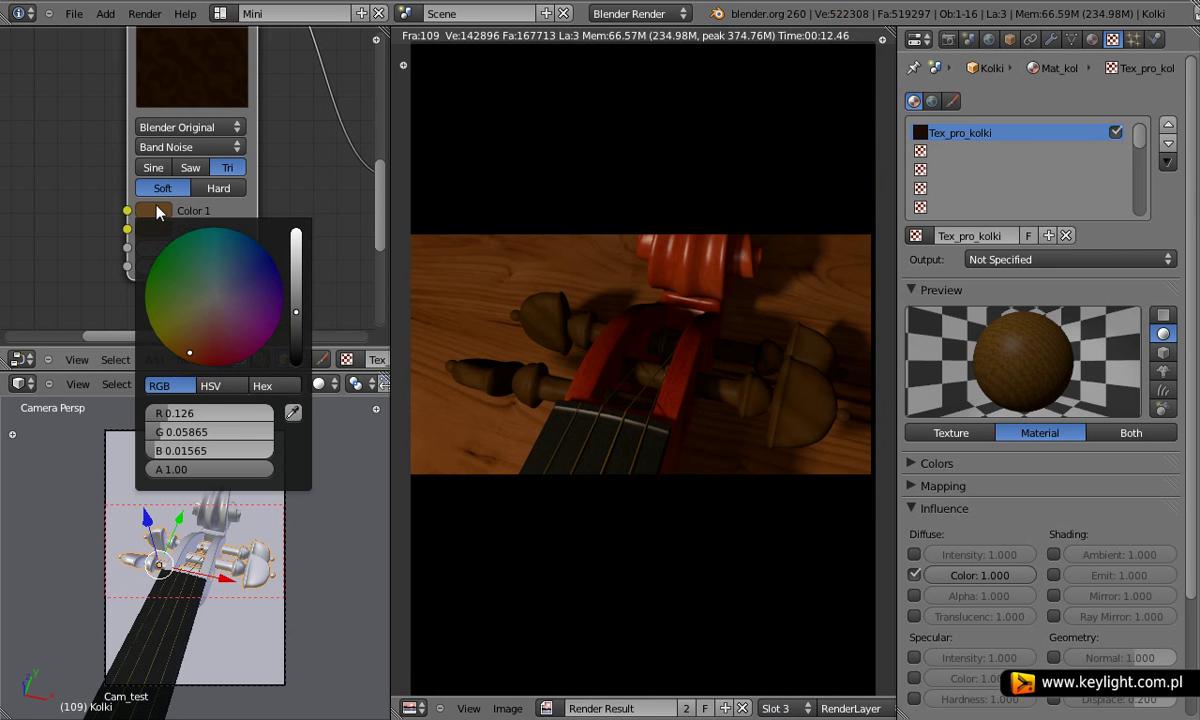
left_click_drag(222, 414, 214, 414)
left_click(200, 413)
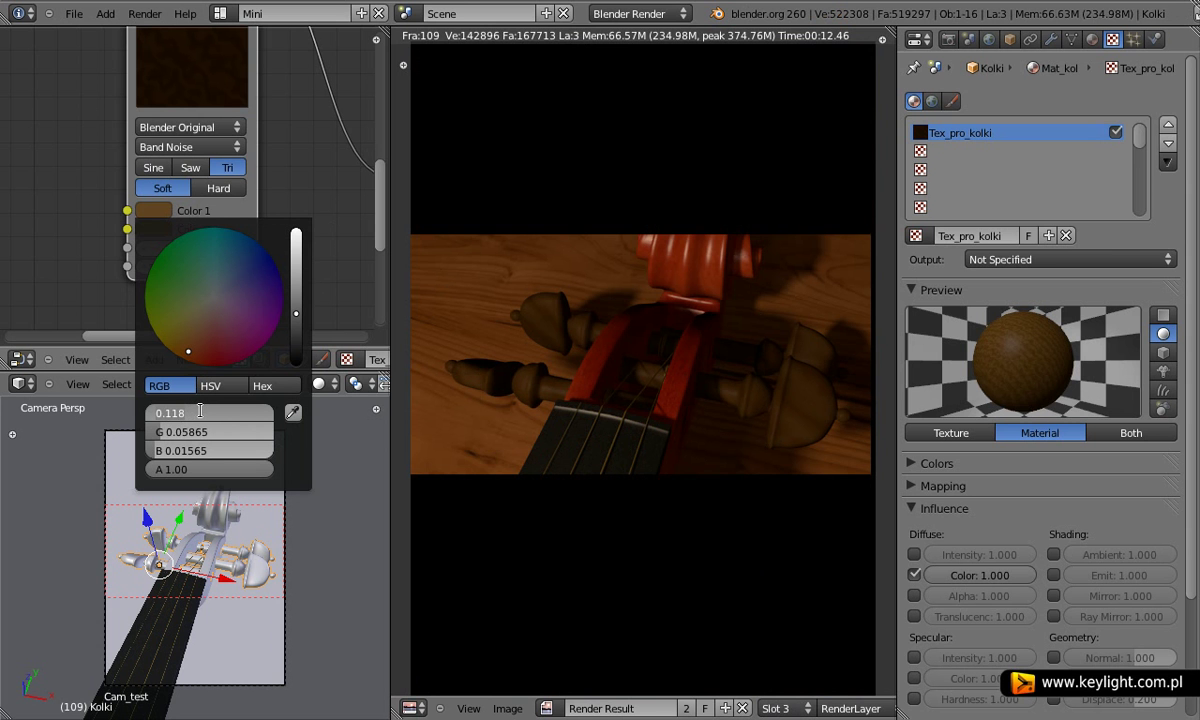
type("0.")
type("0")
type("48")
key("Tab")
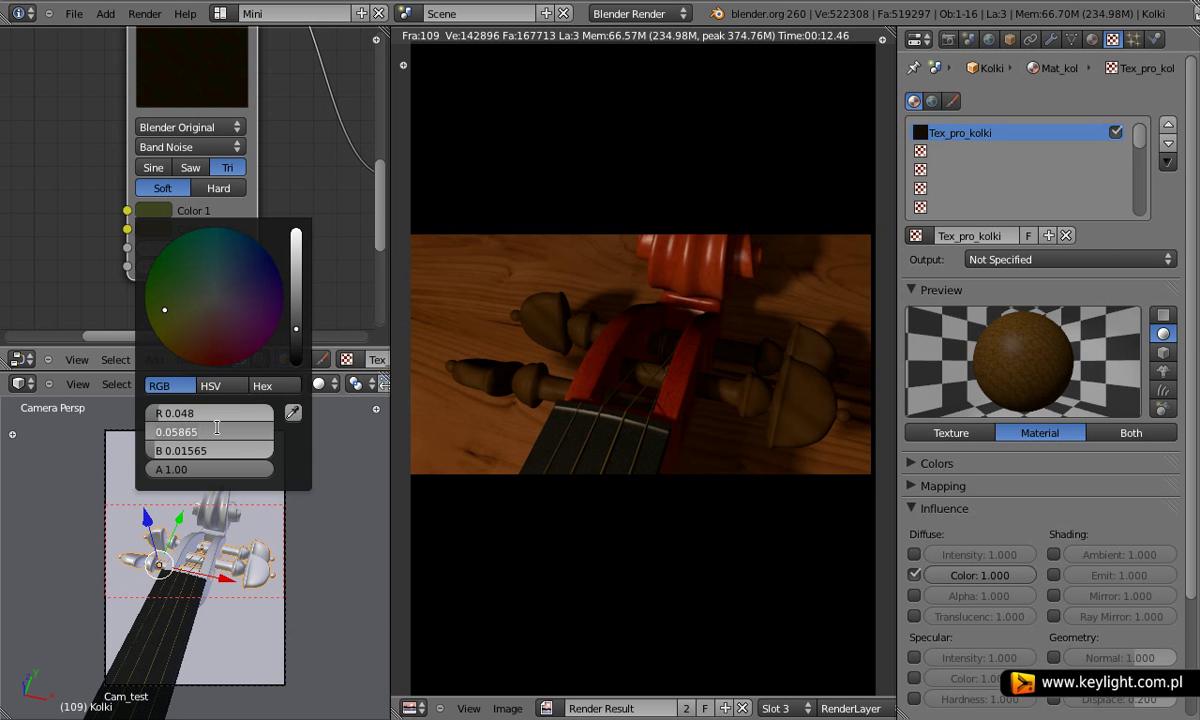
type("0.")
type("0")
type("2")
type("25")
key("Return")
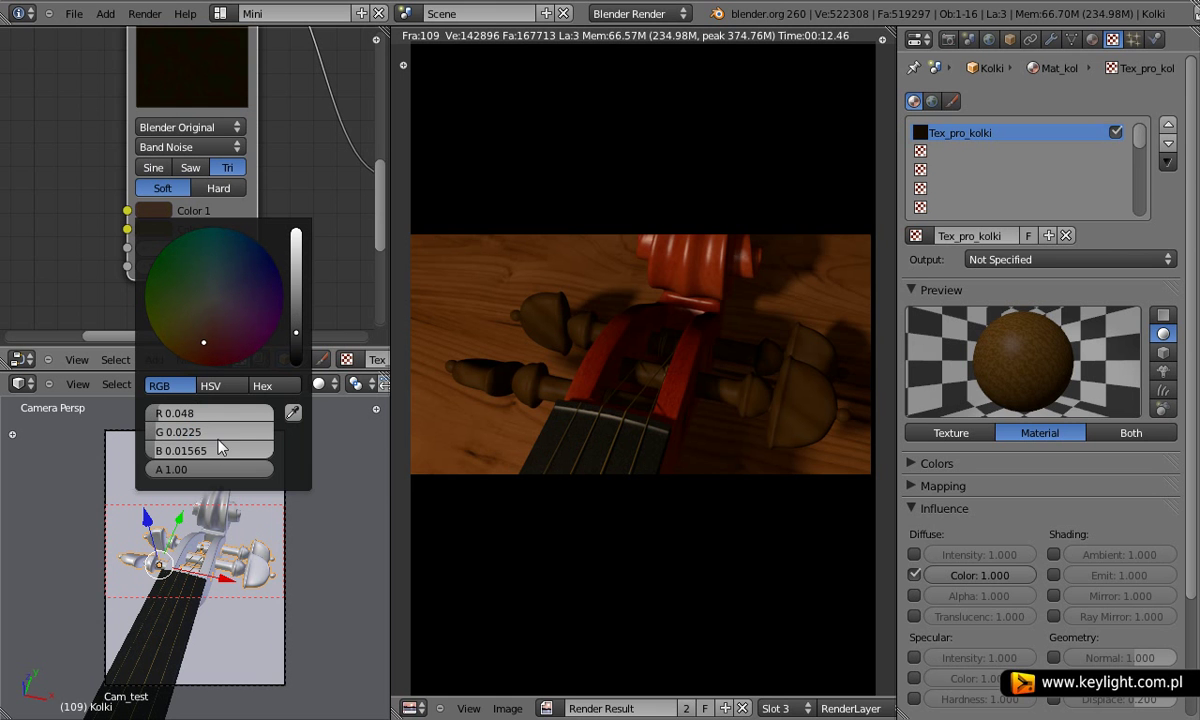
left_click(214, 450)
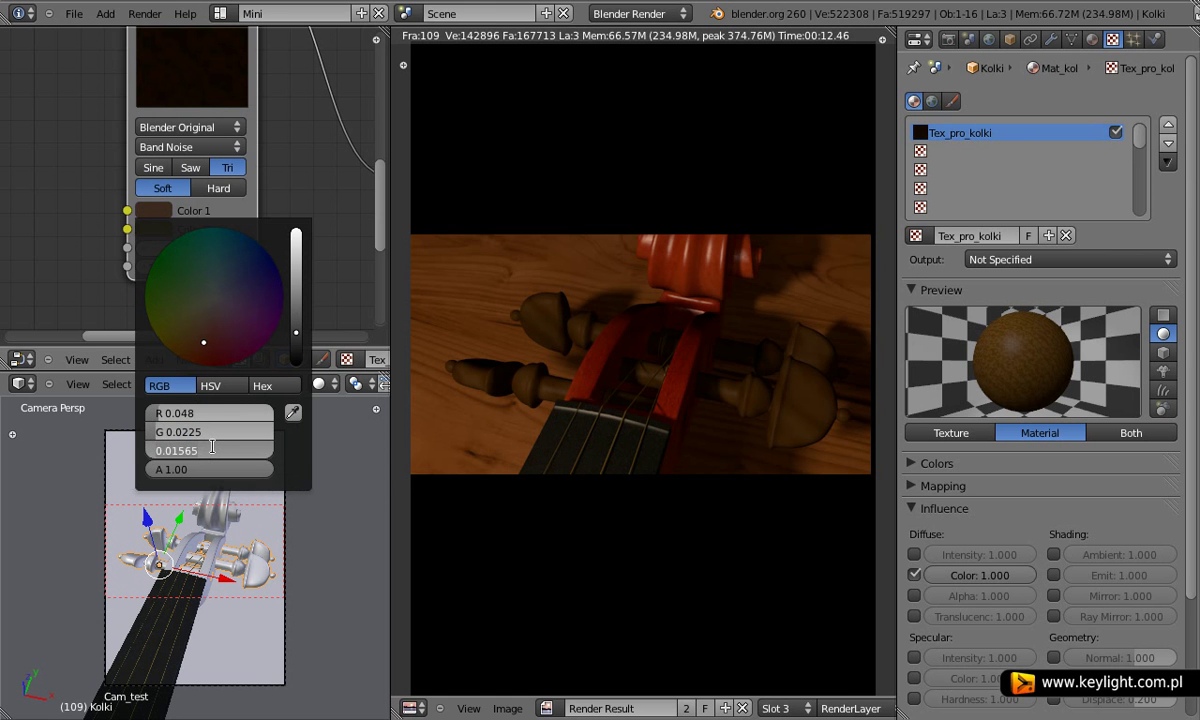
type("0.")
type("00")
type("6")
key("Return")
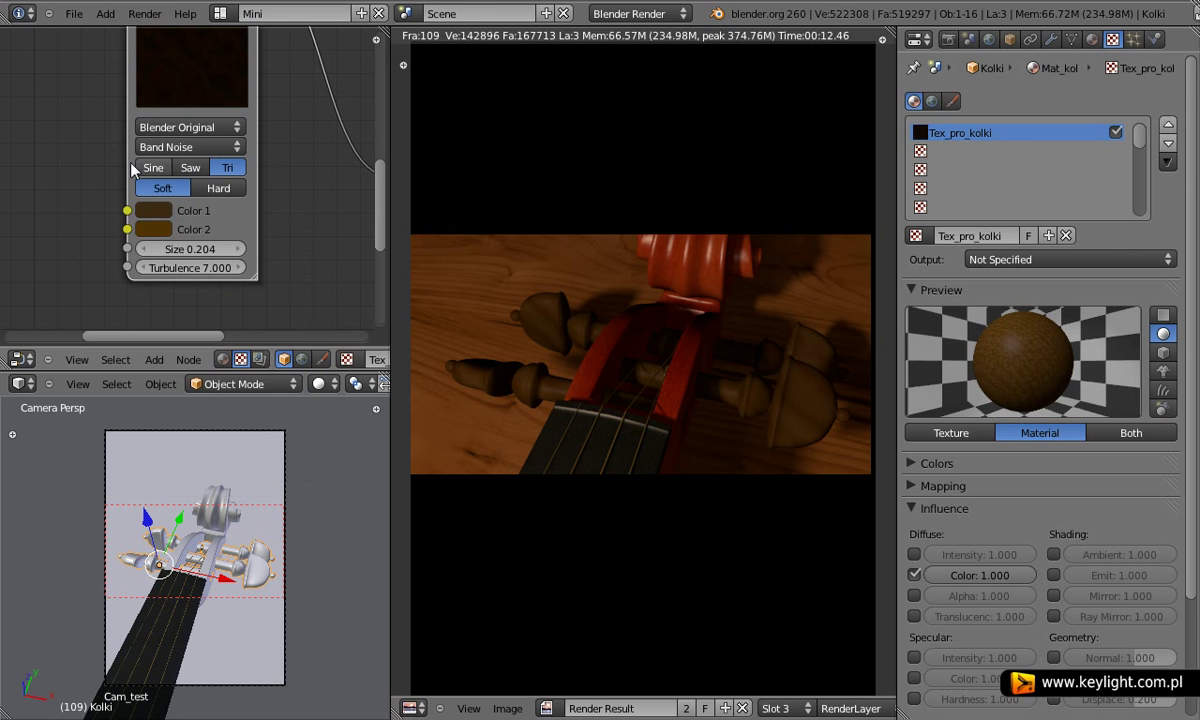
Set Color 2 to R 0.074, G 0.028, B 0.000.
left_click(154, 229)
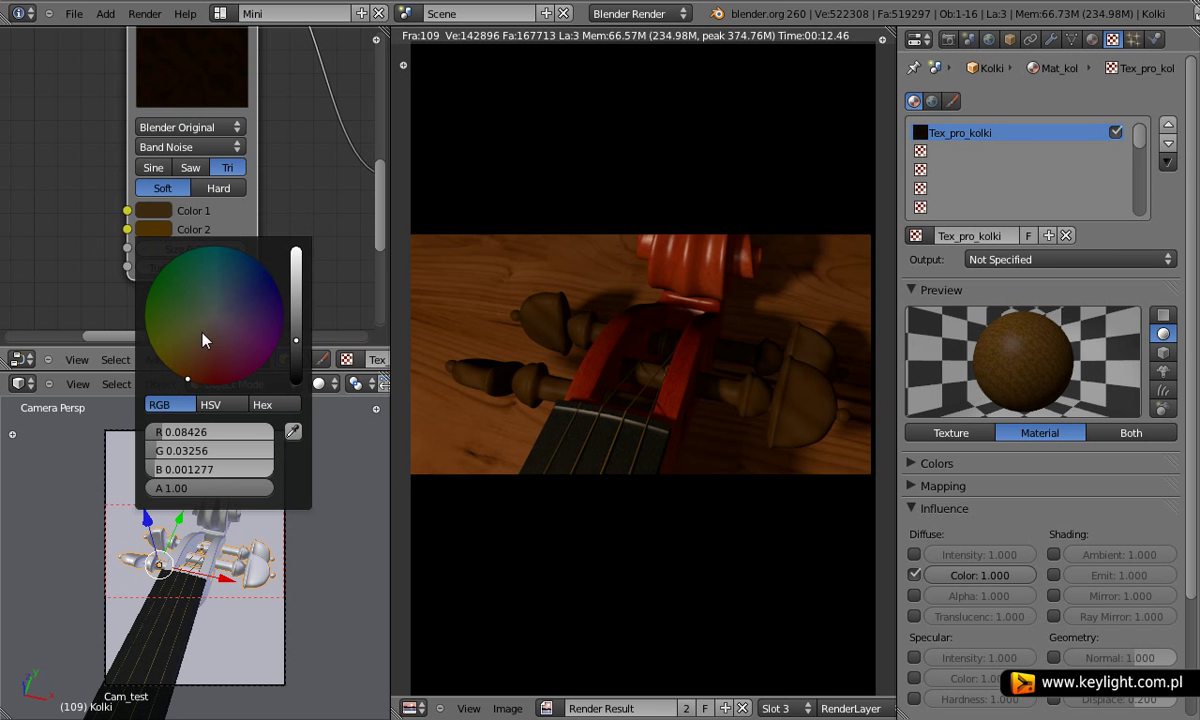
left_click(190, 432)
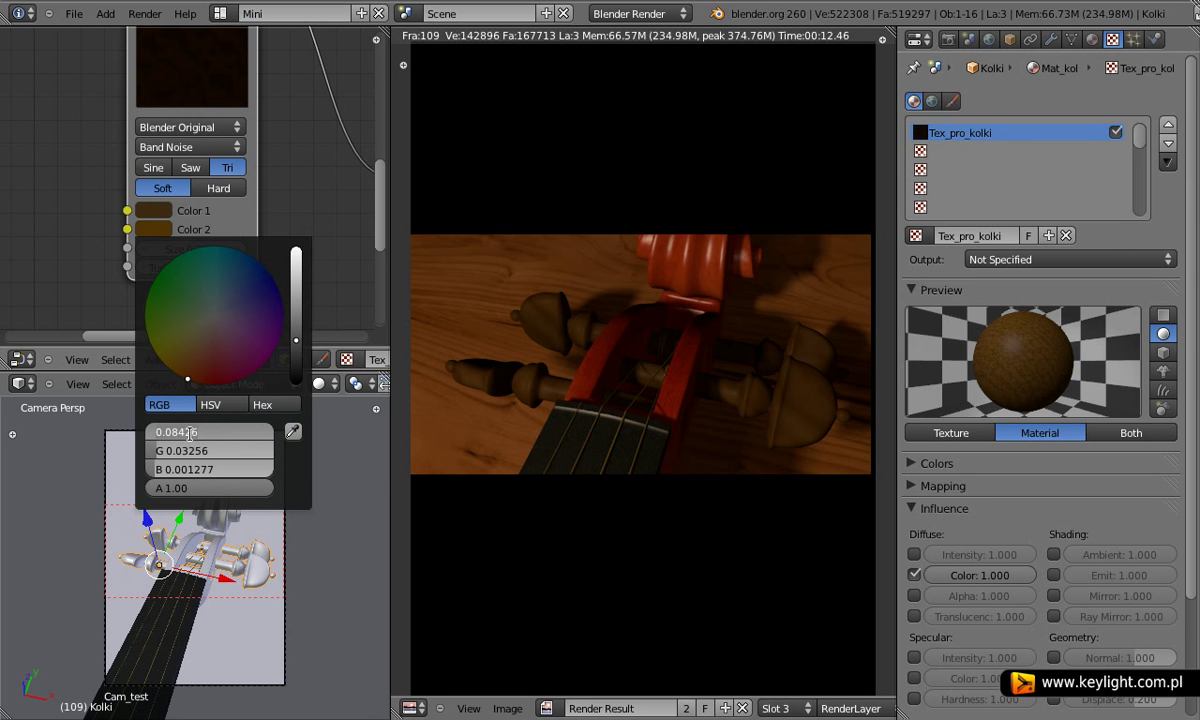
type("0.07")
type("4")
key("Return")
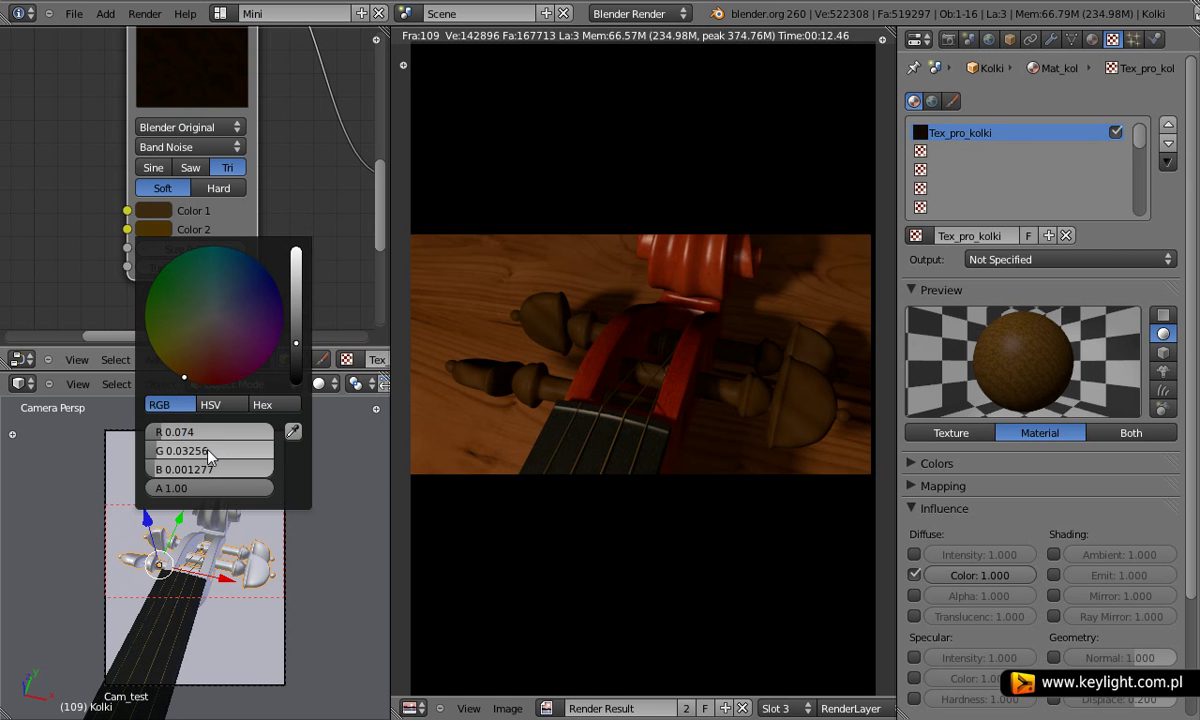
left_click(196, 450)
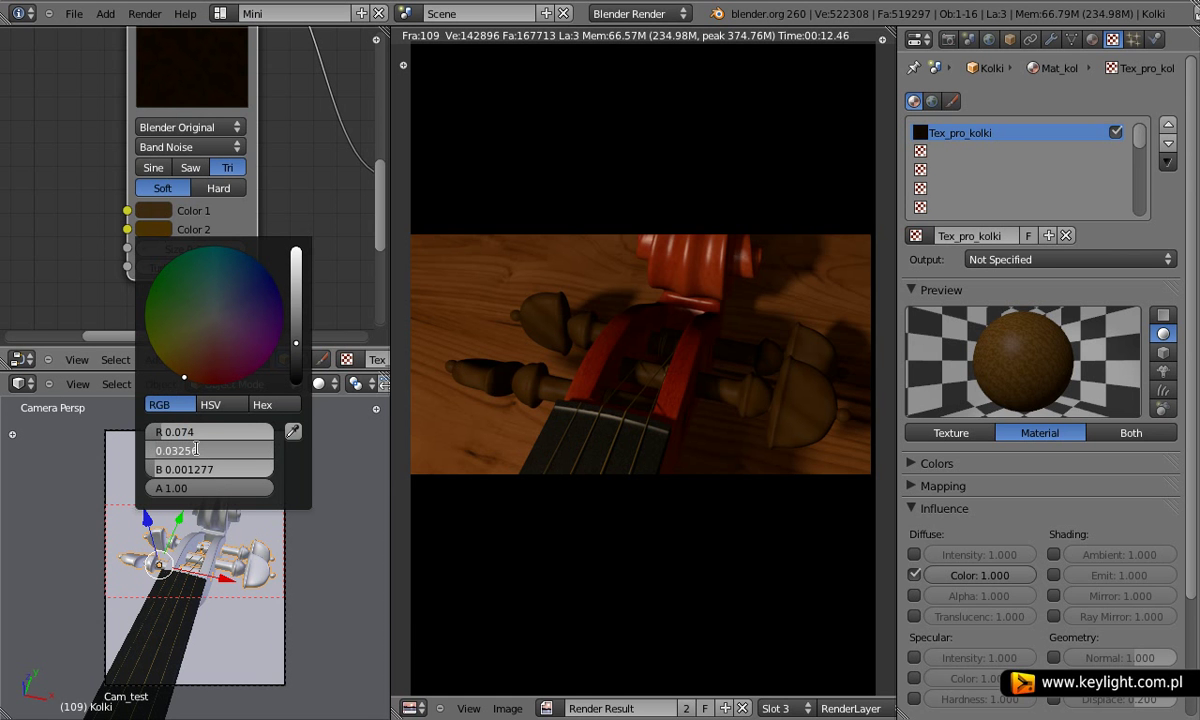
type("0.0")
type("28")
key("Return")
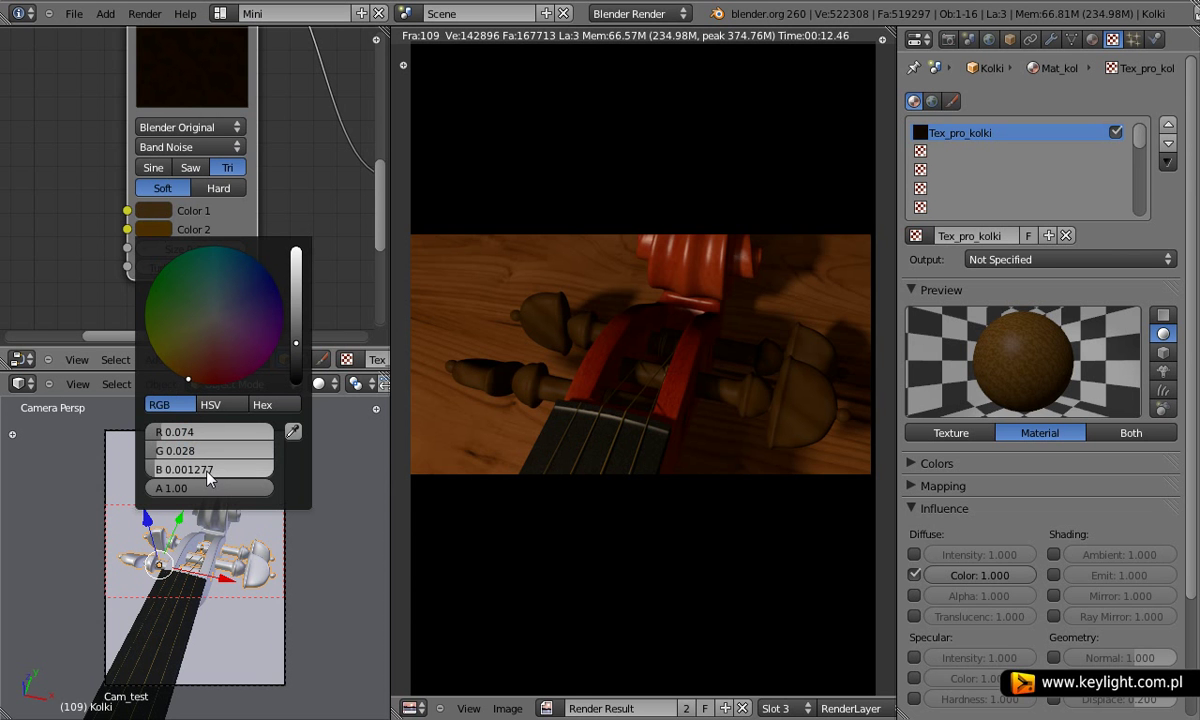
left_click_drag(195, 468, 174, 472)
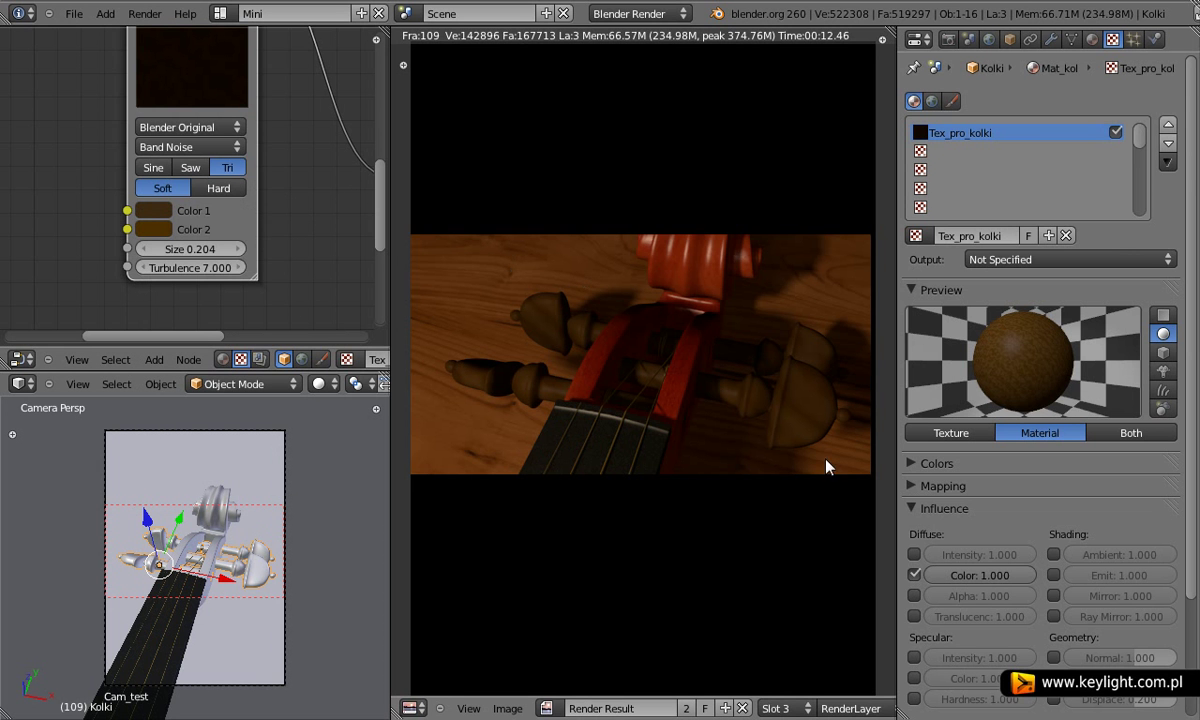
left_click(785, 708)
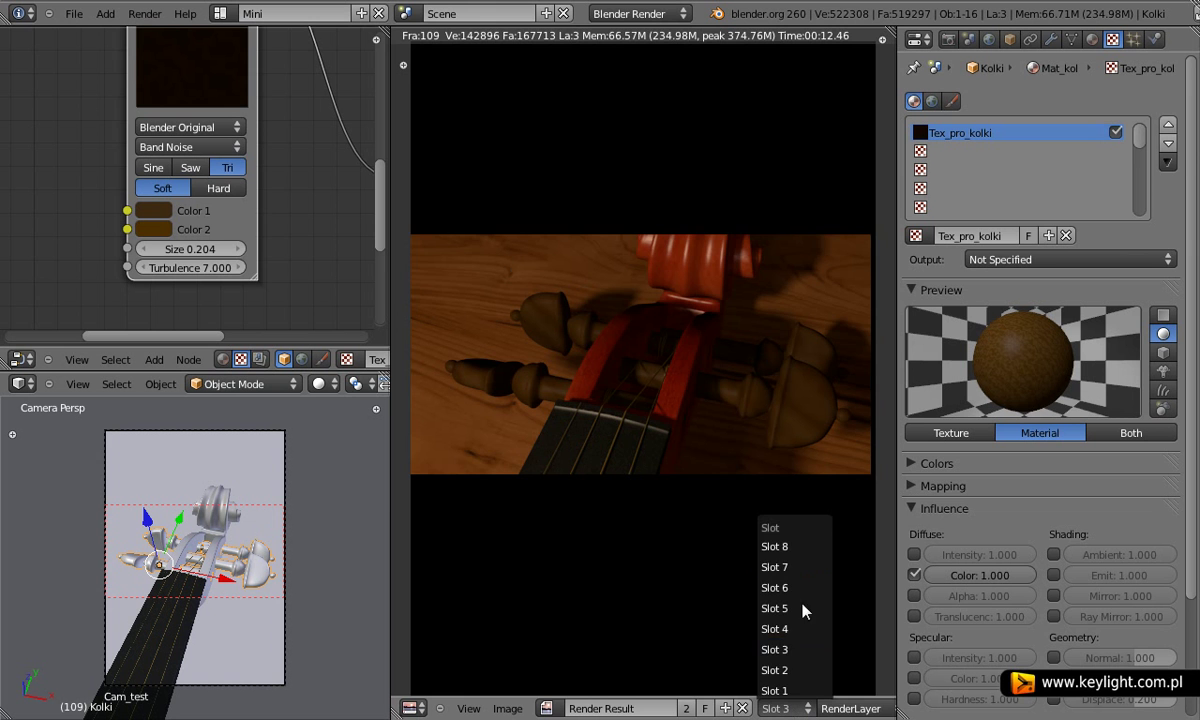
Switch to empty render Slot 4 and slightly darken the Wood node's Color 2.
left_click(800, 629)
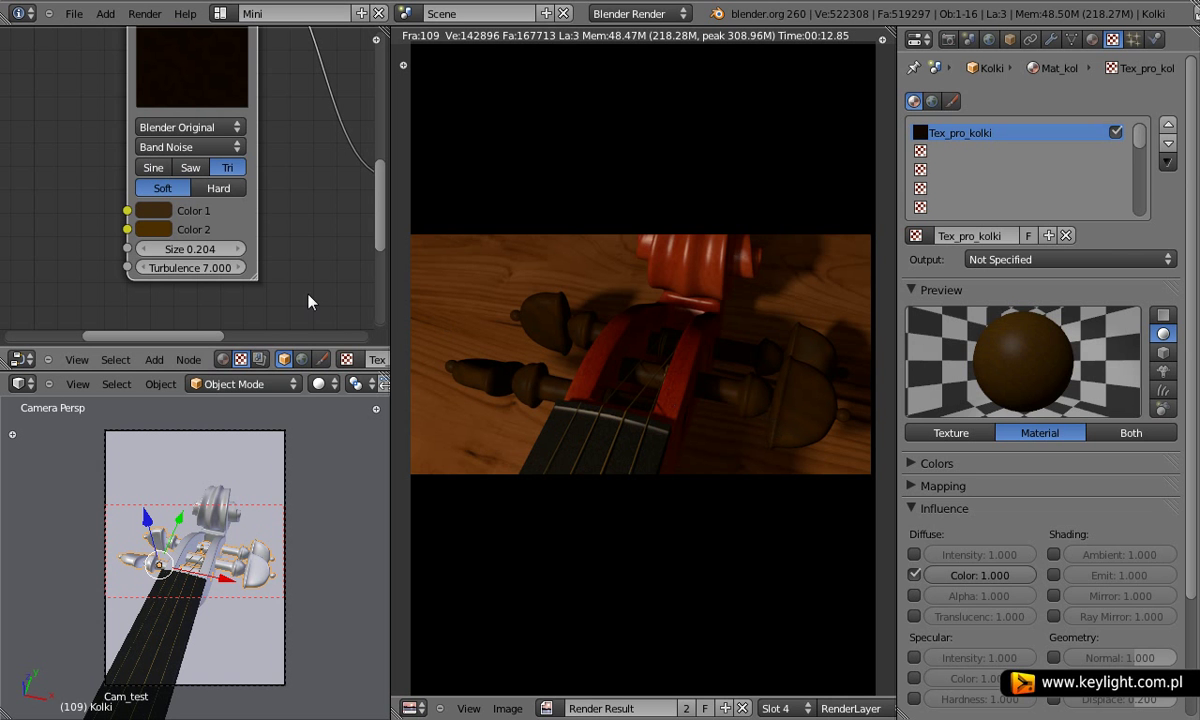
left_click(155, 230)
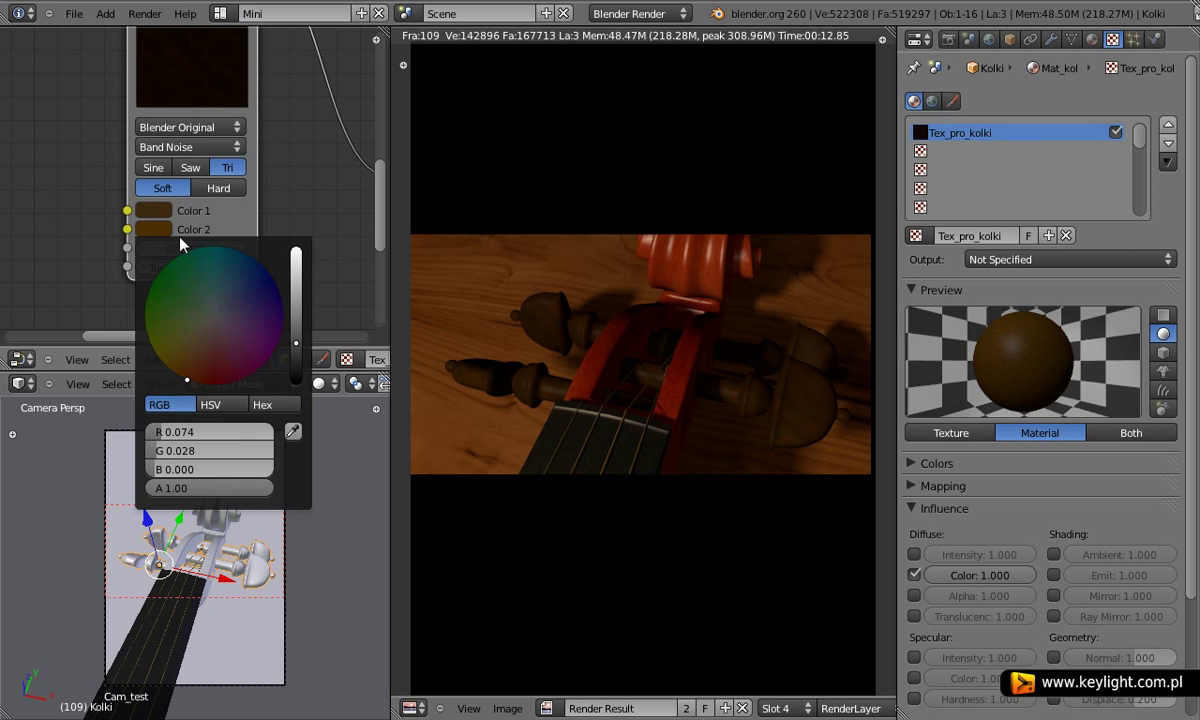
left_click(297, 346)
left_click_drag(297, 344, 299, 349)
Give Mat_kolki specular intensity 1.000 and hardness 10, then show empty Slot 5.
left_click(1091, 38)
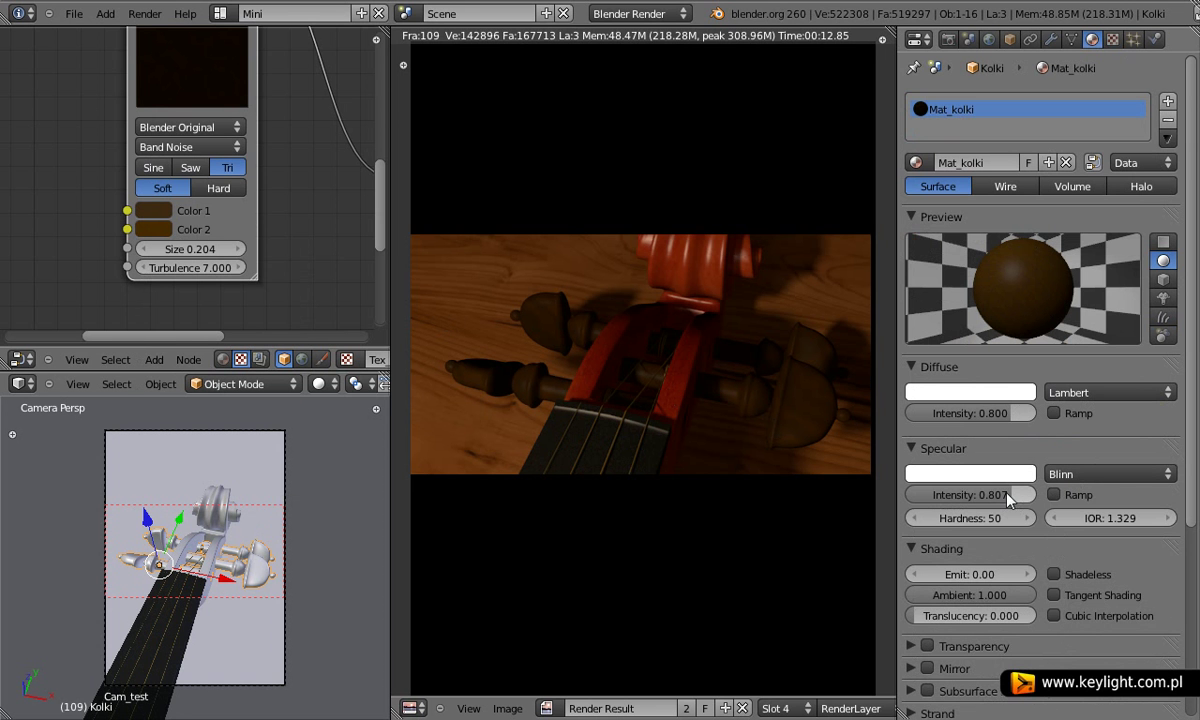
left_click_drag(1009, 496, 1050, 500)
left_click(991, 517)
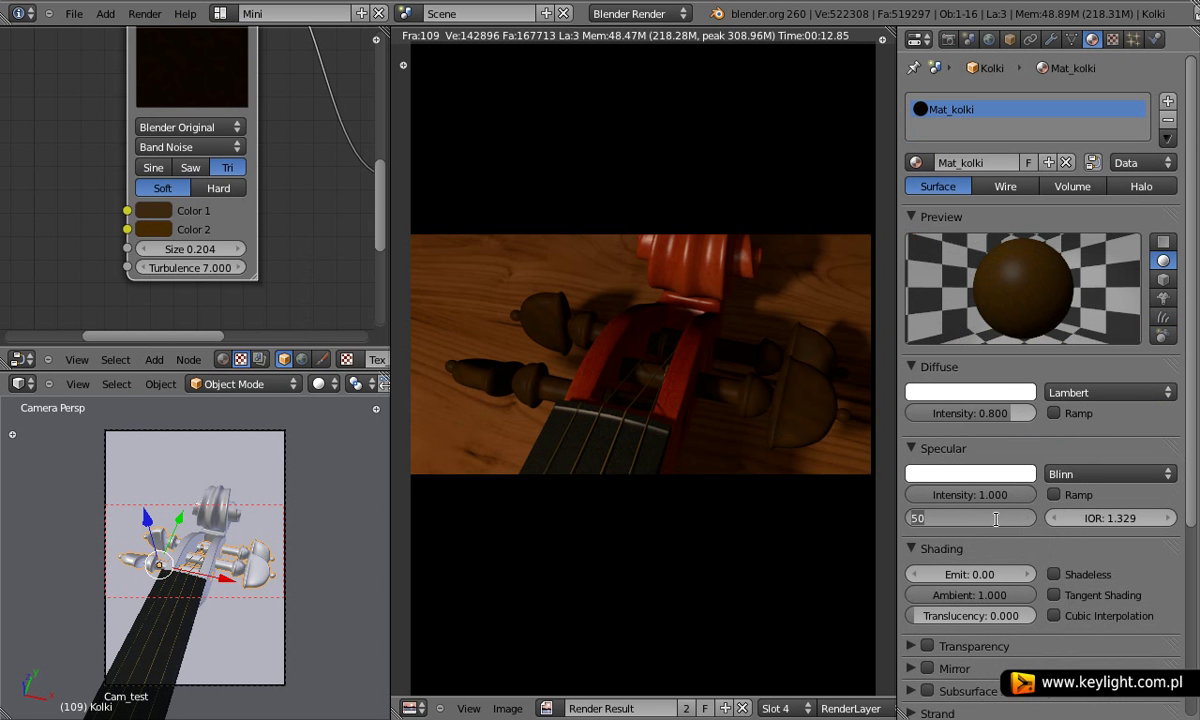
type("10")
key("Return")
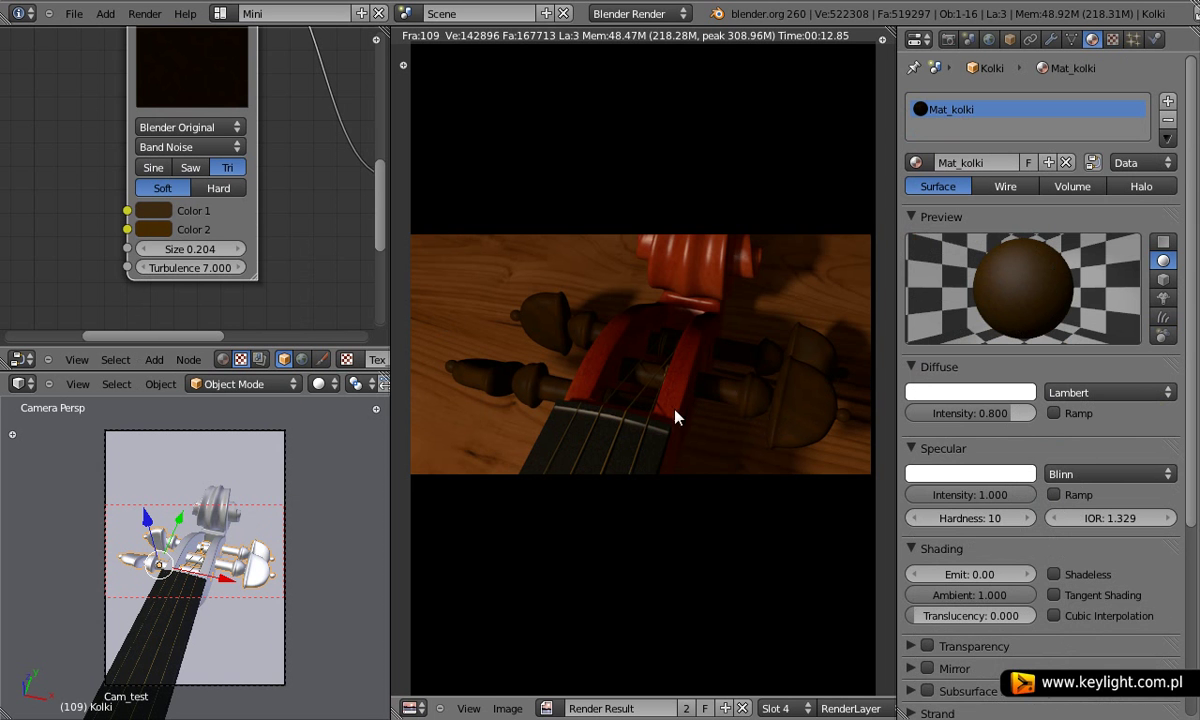
left_click(787, 708)
left_click(745, 573)
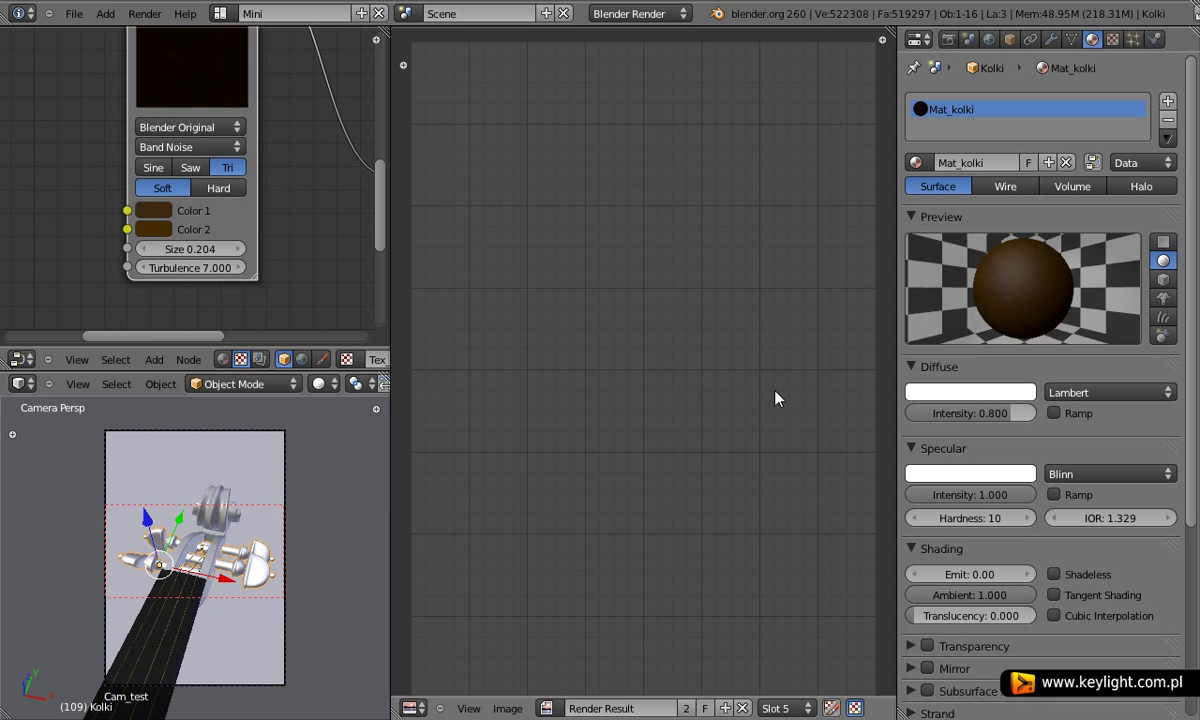
Render the Cam_test close-up of the scroll and pegs into Slot 5.
key("F12")
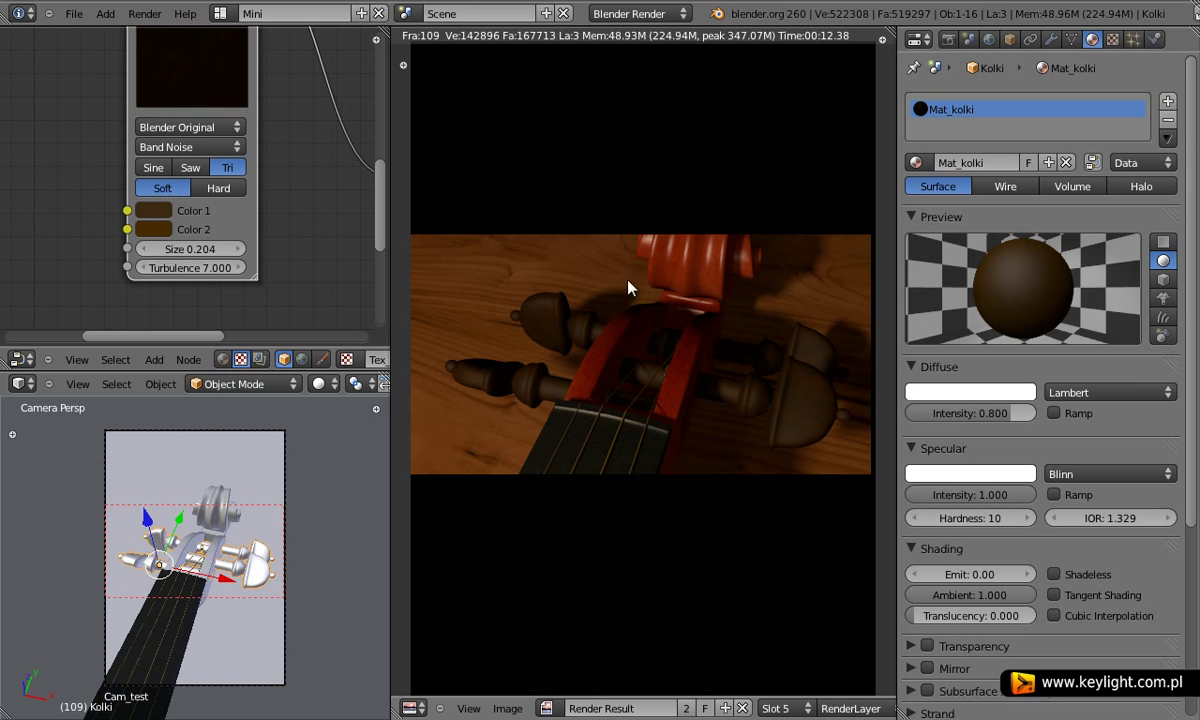
Turn the render viewer into a 3D View and merge the node editor into the lower-left view.
left_click(410, 708)
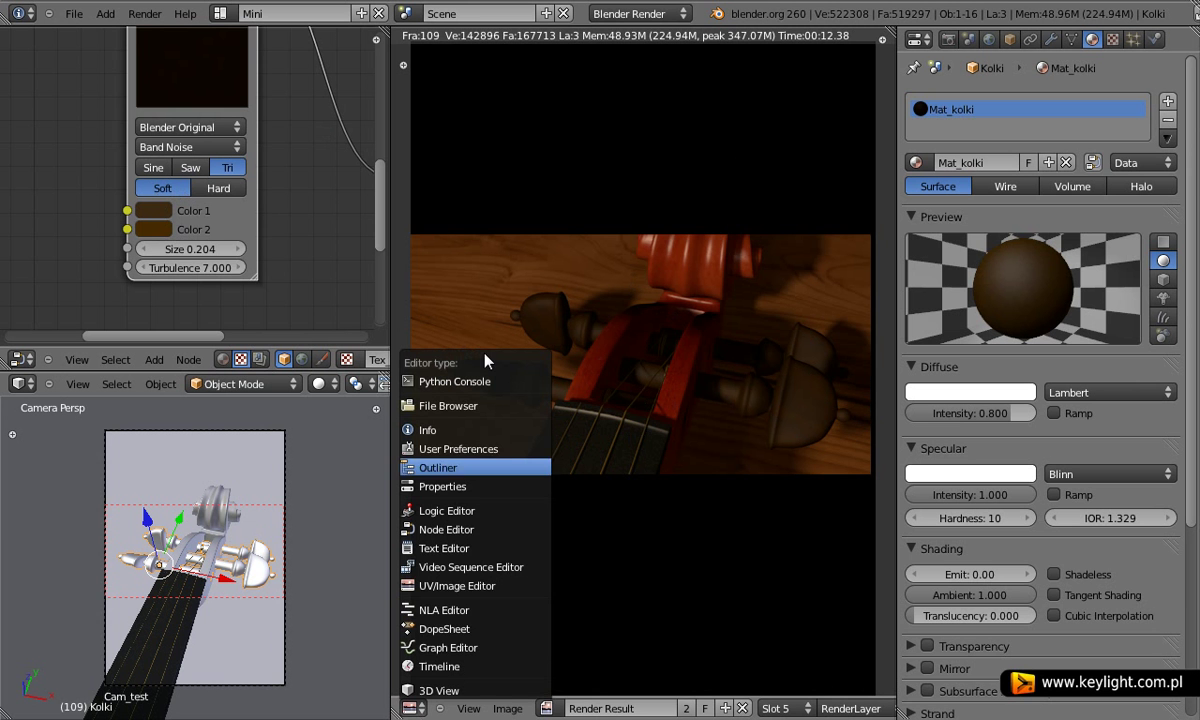
left_click(484, 692)
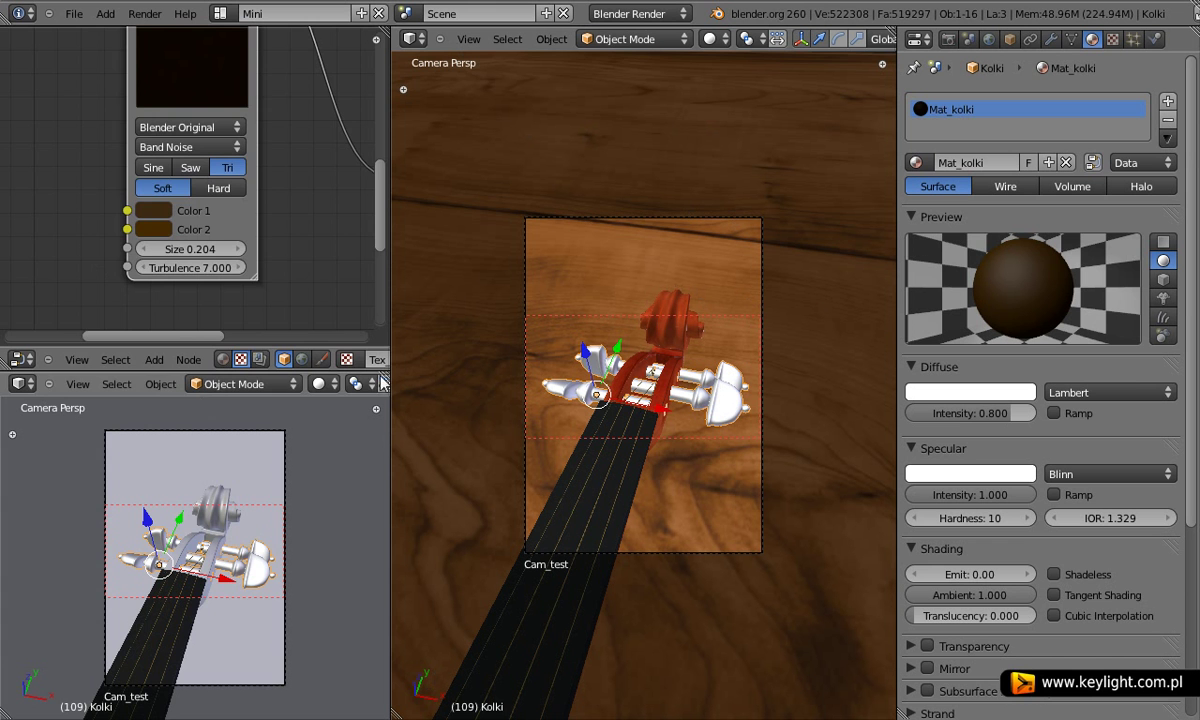
left_click_drag(385, 375, 355, 233)
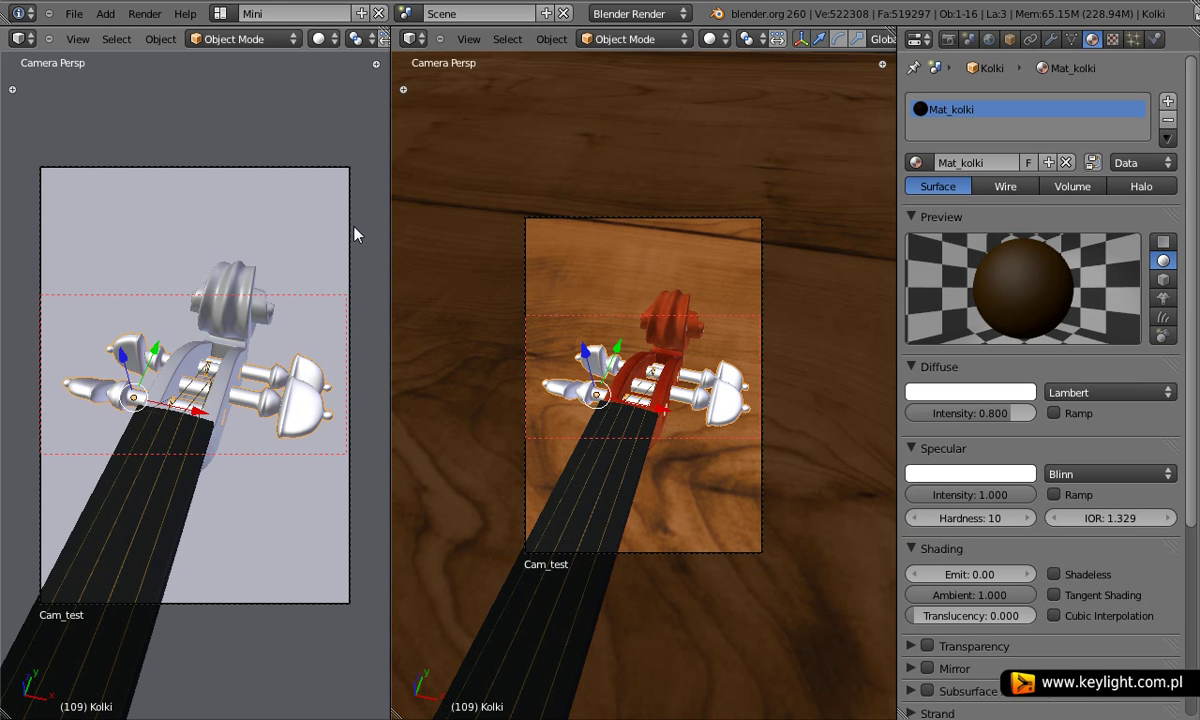
Switch the scene camera to Cam_render and back to Cam_test, then swing it toward the violin body.
left_click(968, 38)
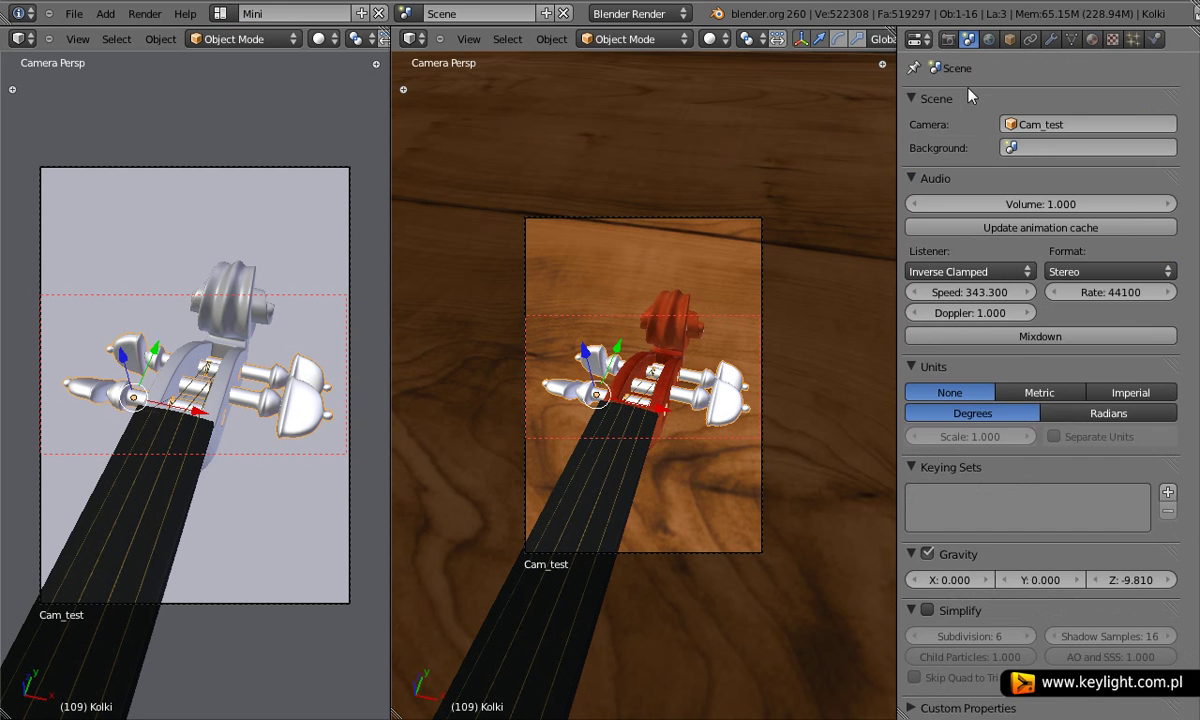
left_click(1050, 124)
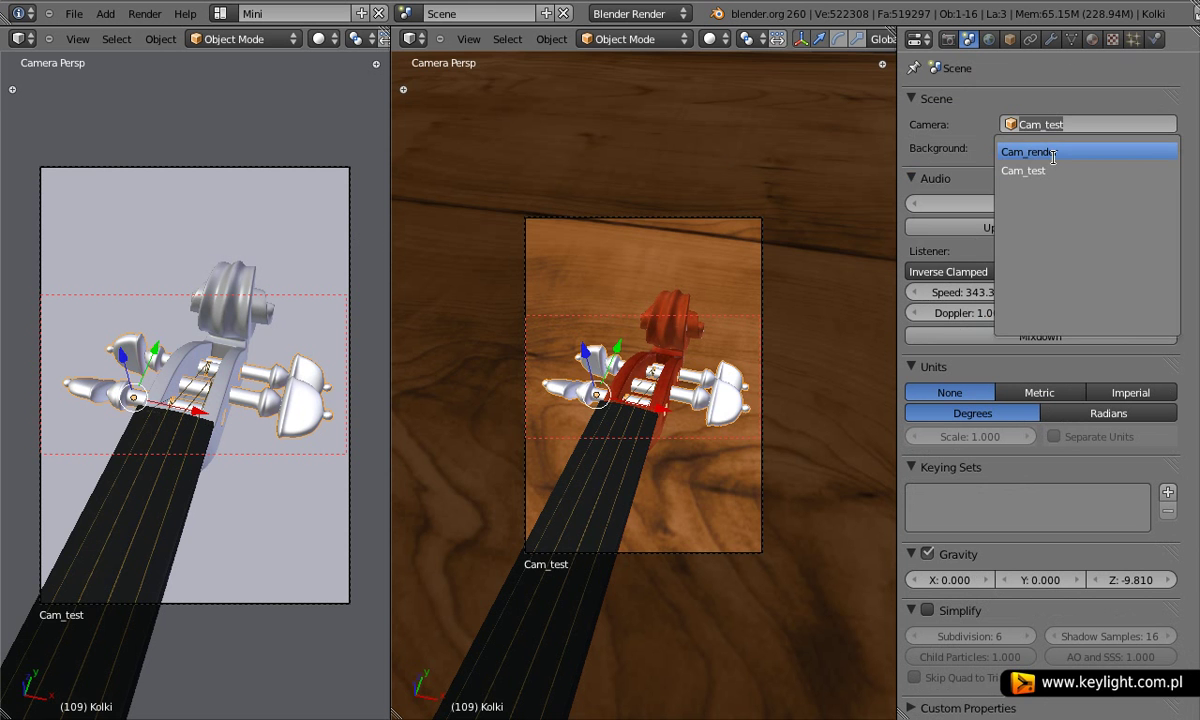
left_click(1054, 155)
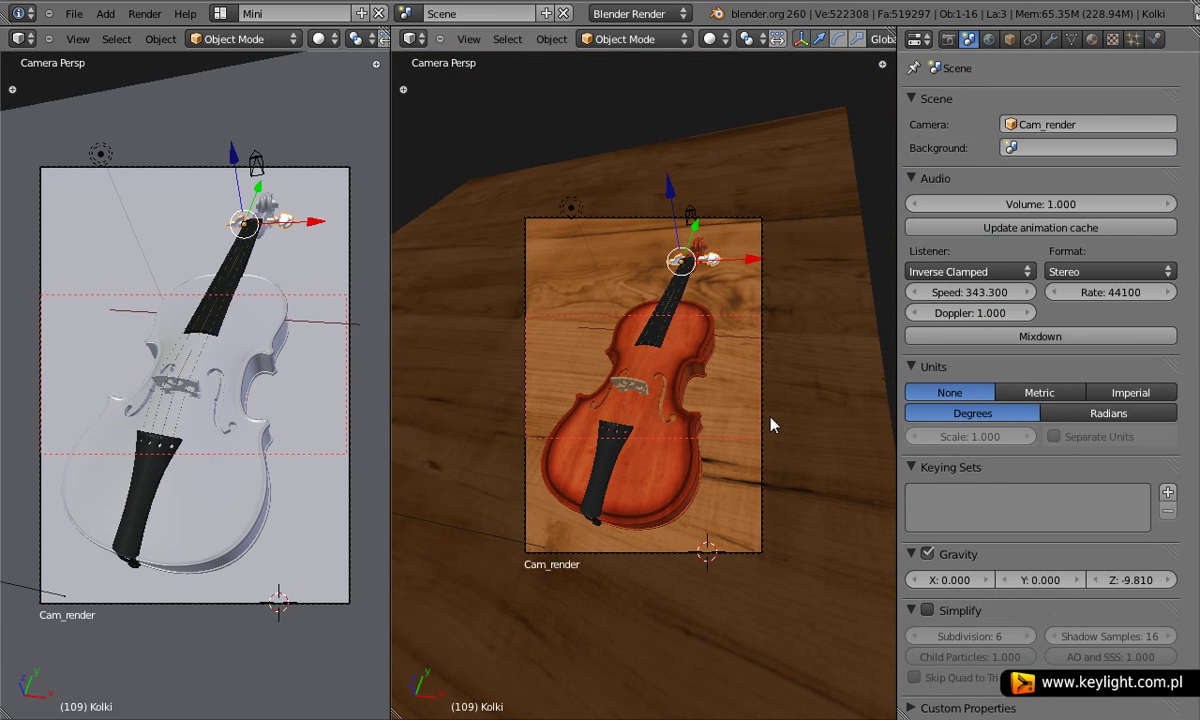
left_click(980, 124)
left_click(976, 162)
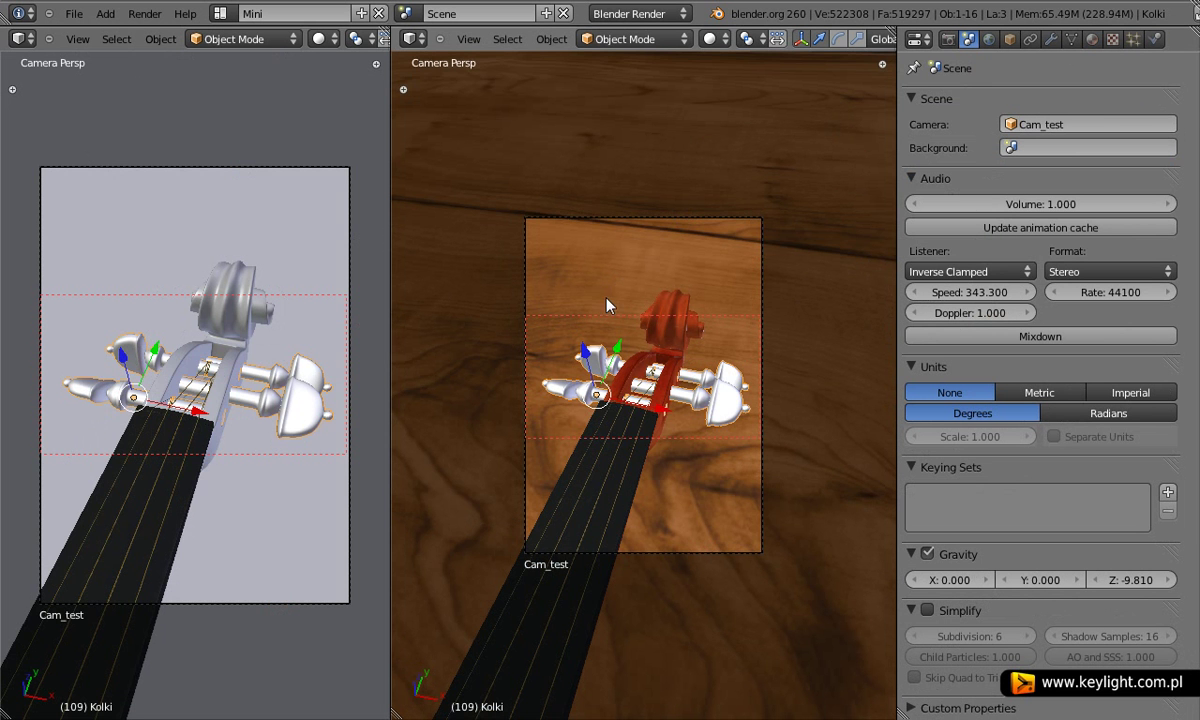
mouse_move(632, 430)
middle_mouse_down()
mouse_move(668, 543)
mouse_move(756, 471)
mouse_move(685, 470)
mouse_move(630, 400)
middle_mouse_up()
Select the Guzik end button, zoom the camera in close, and render the tailpiece close-up.
right_click(628, 397)
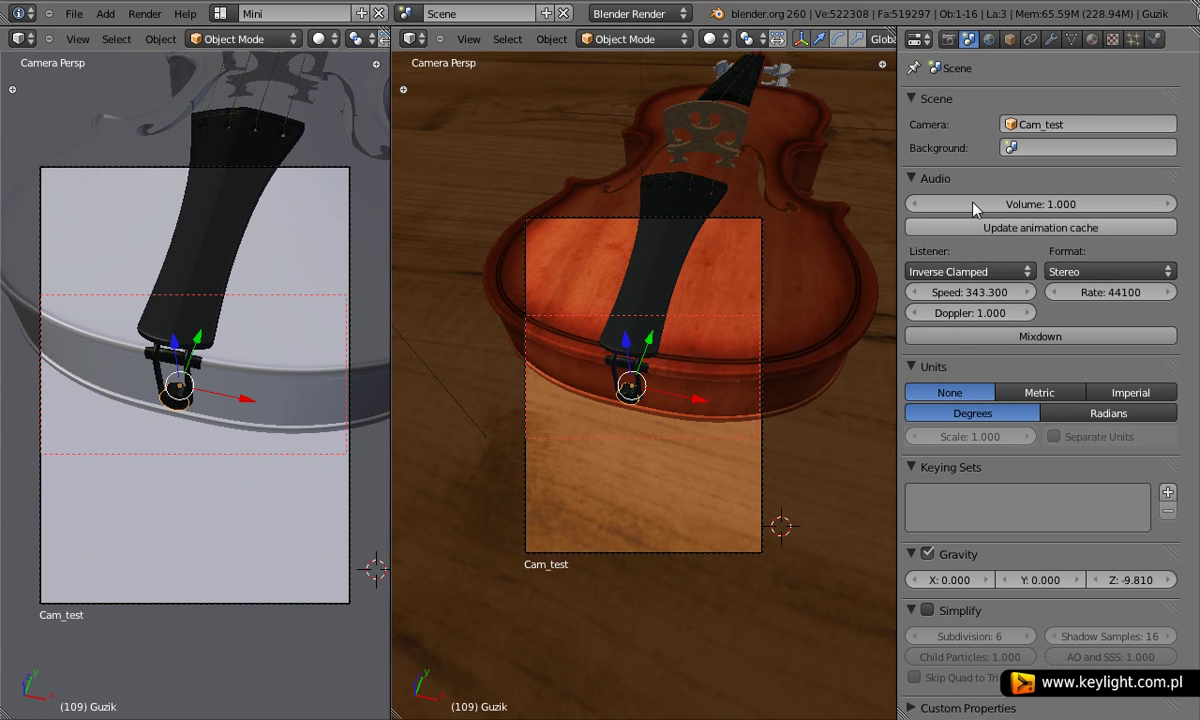
left_click(1092, 38)
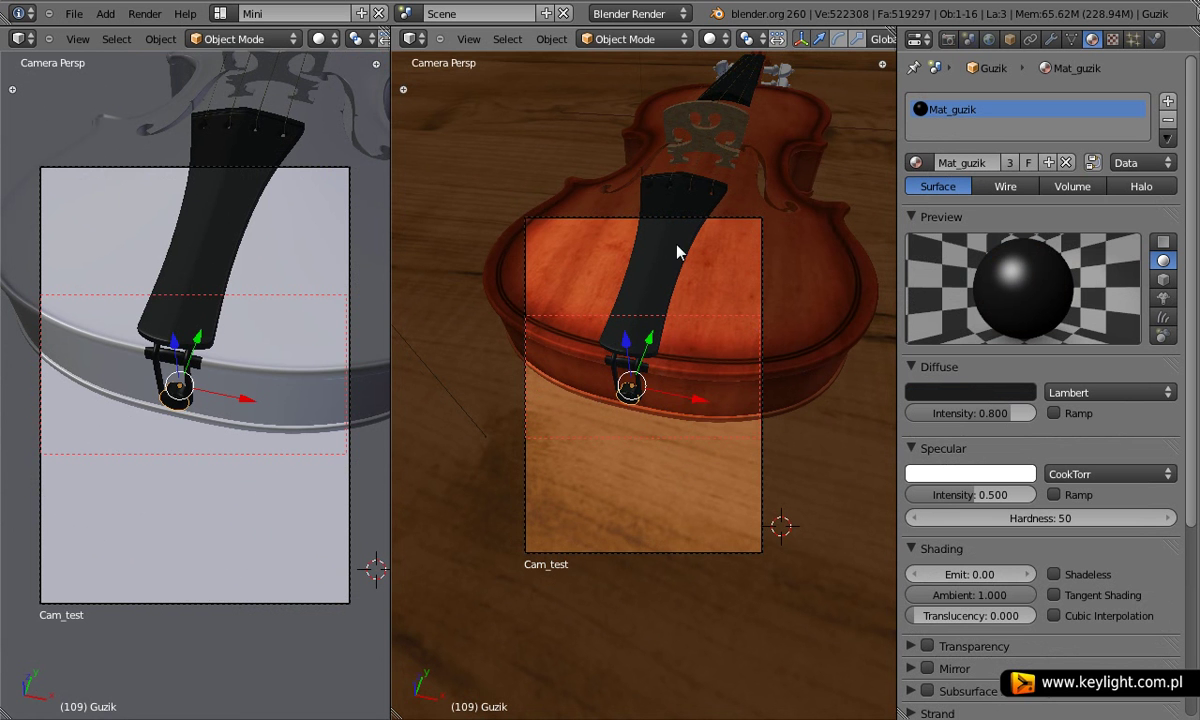
scroll(662, 420, "up", 3)
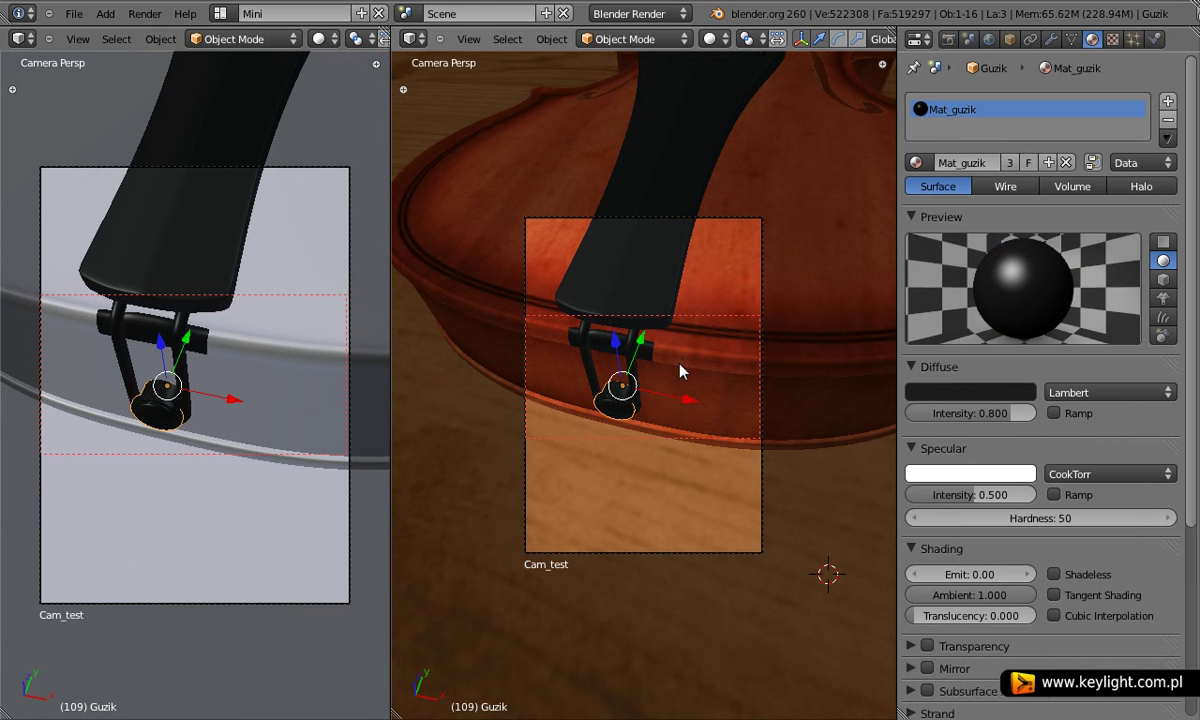
key("F12")
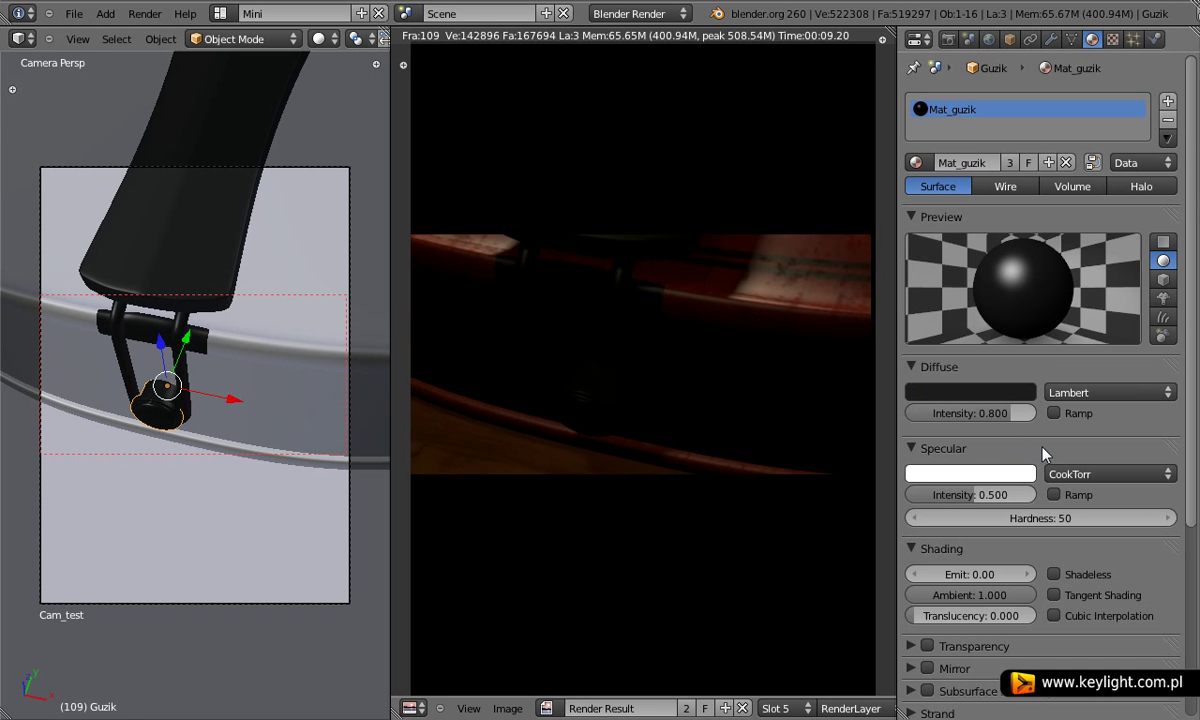
Give the end button a WardIso specular shader at intensity 1.000.
left_click(1100, 473)
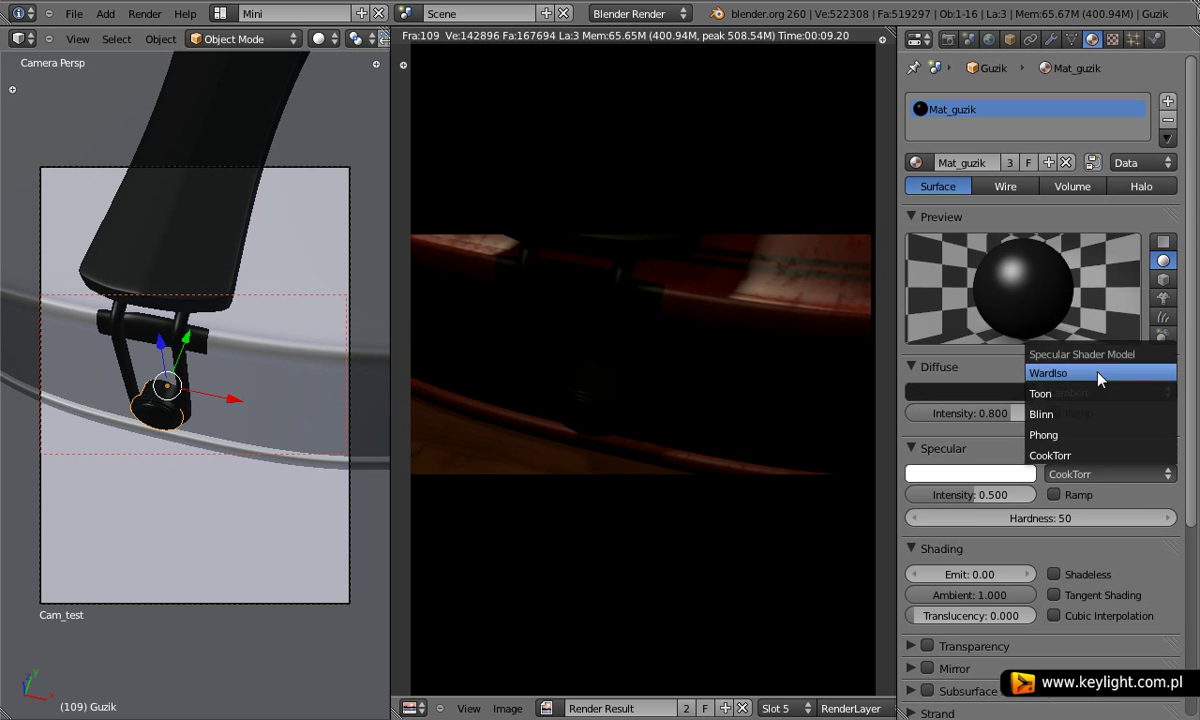
left_click(1098, 372)
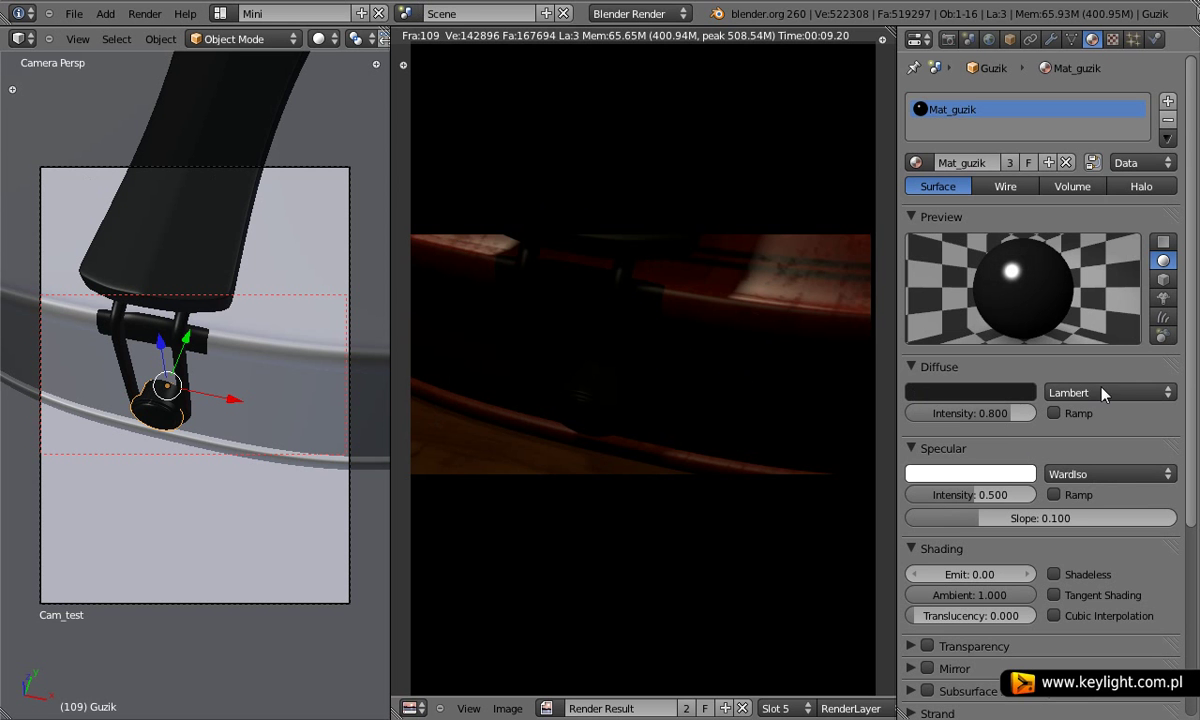
left_click_drag(978, 500, 1100, 500)
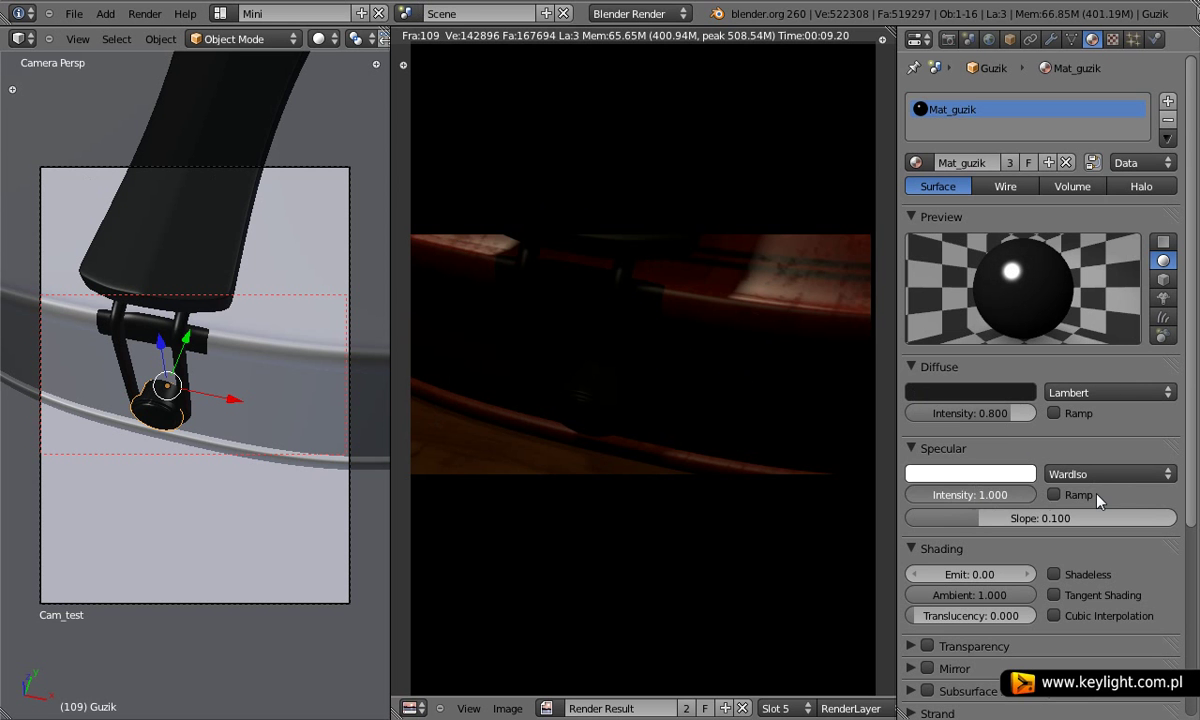
Render the end-button close-up into Slot 6.
left_click(795, 707)
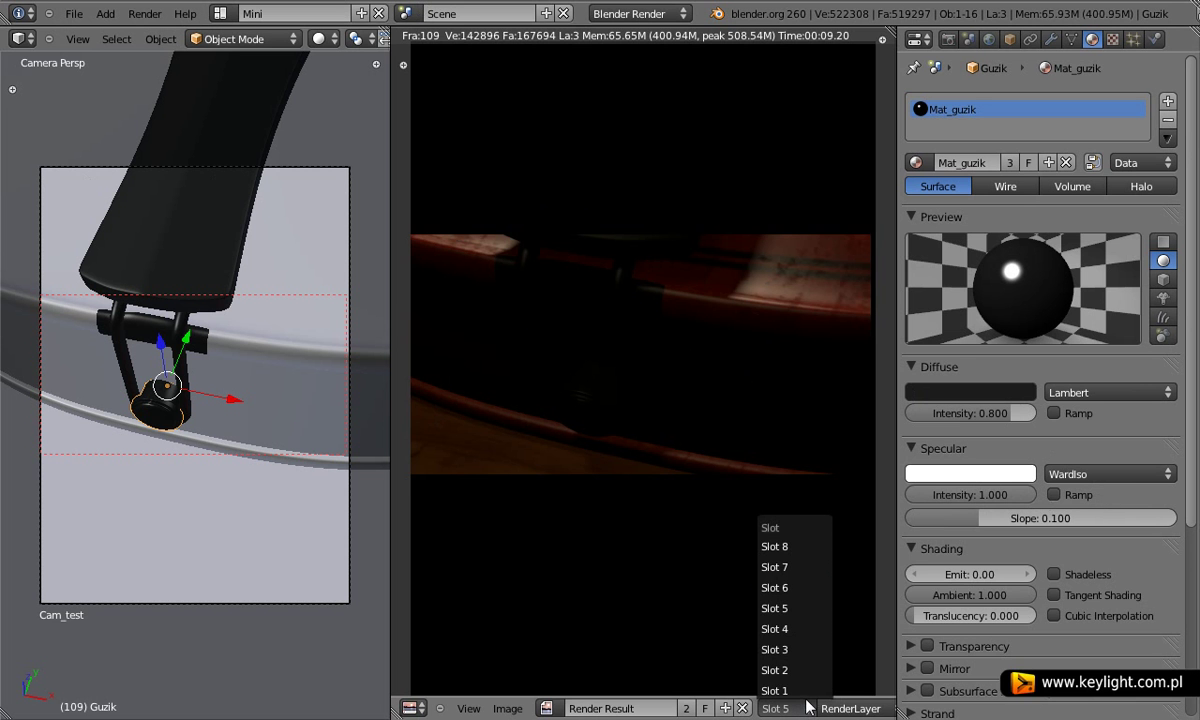
left_click(814, 588)
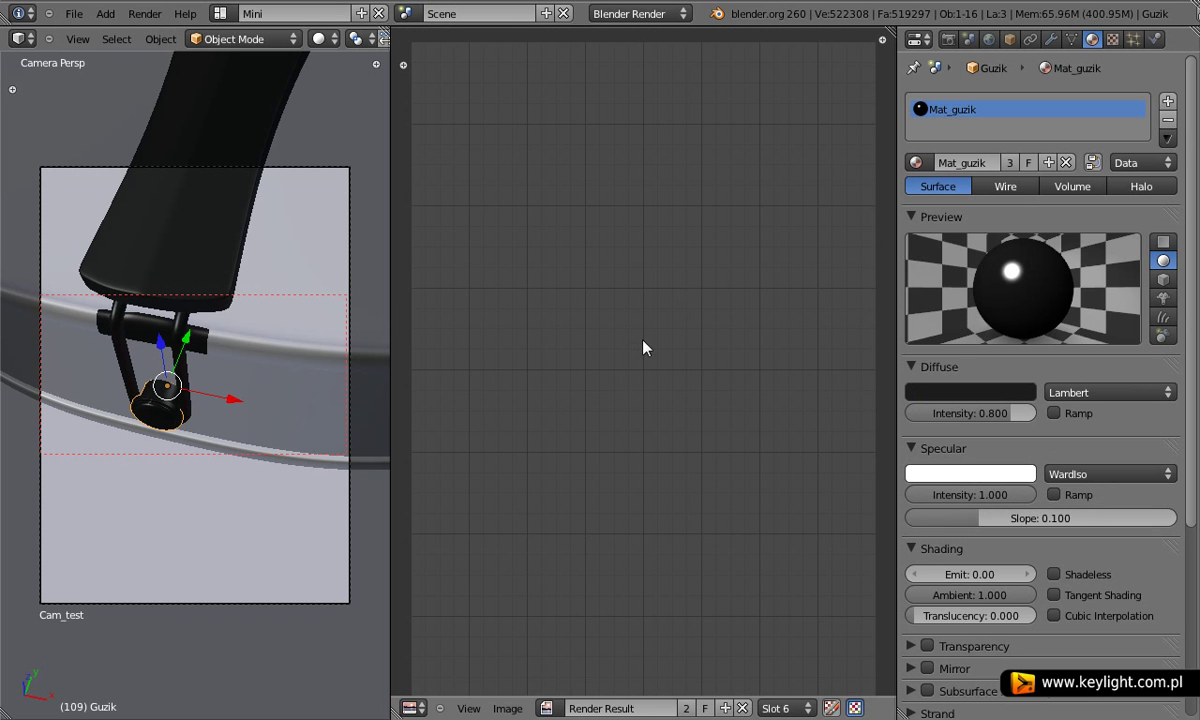
key("F12")
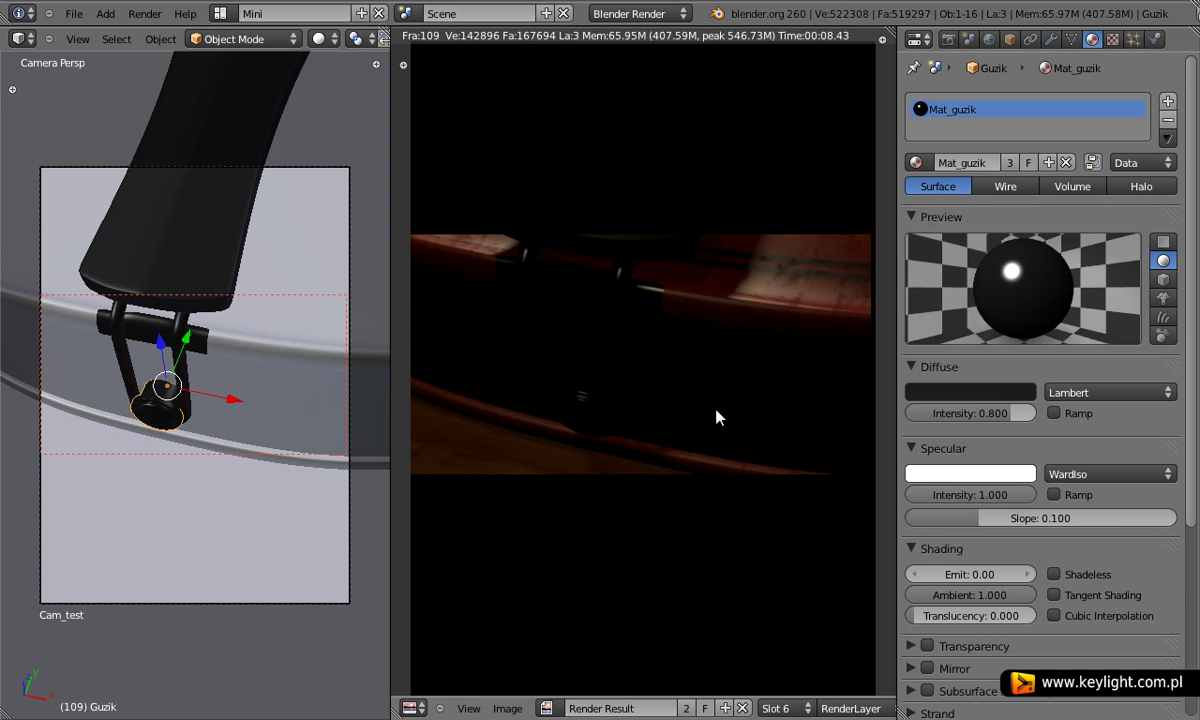
Make Cam_render the scene camera and turn off the render border.
left_click(968, 38)
left_click(1048, 131)
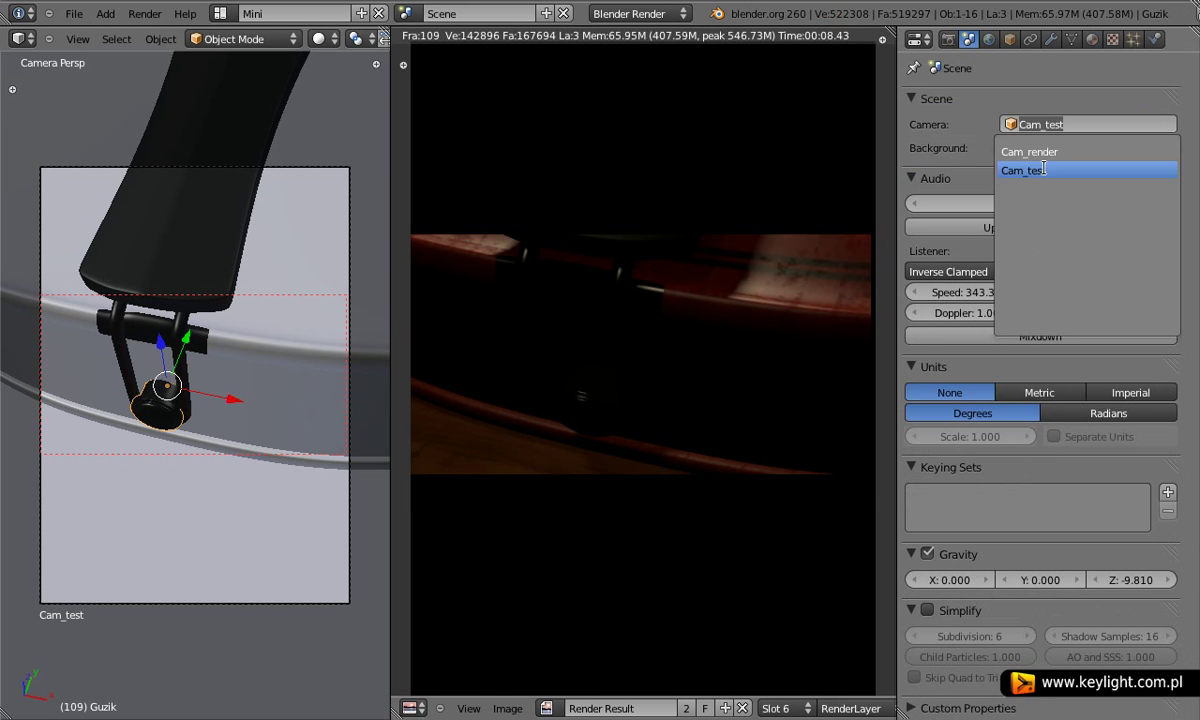
left_click(1054, 150)
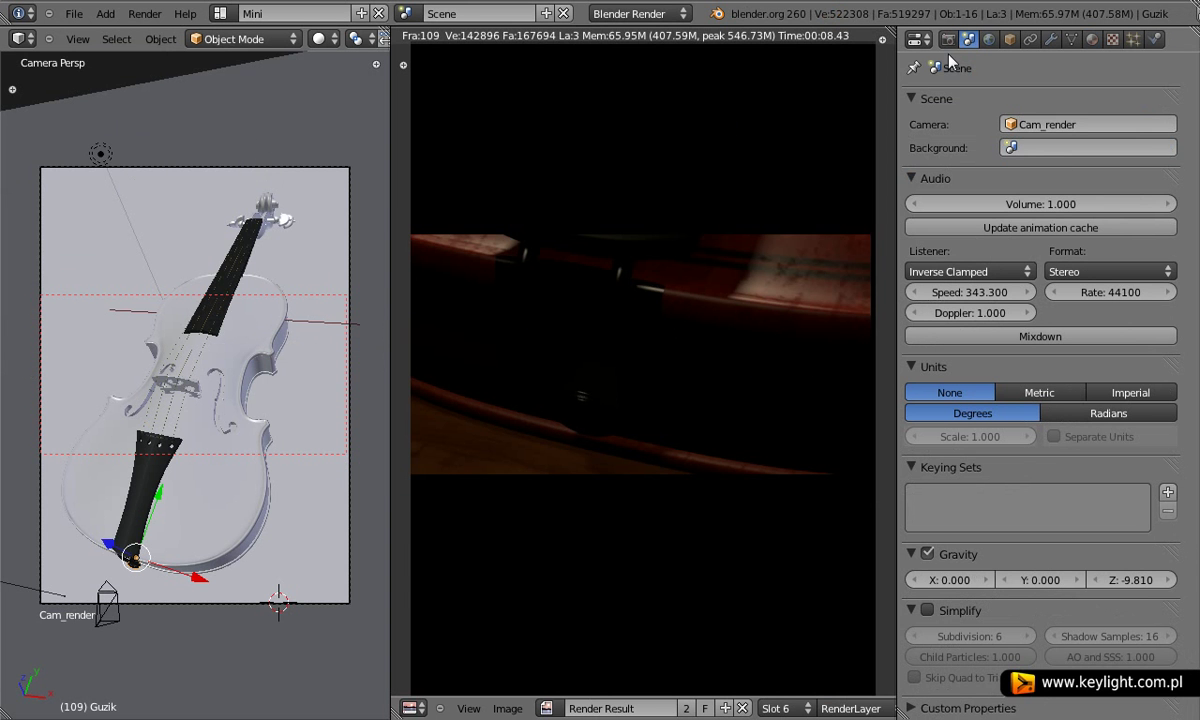
left_click(947, 38)
left_click(914, 385)
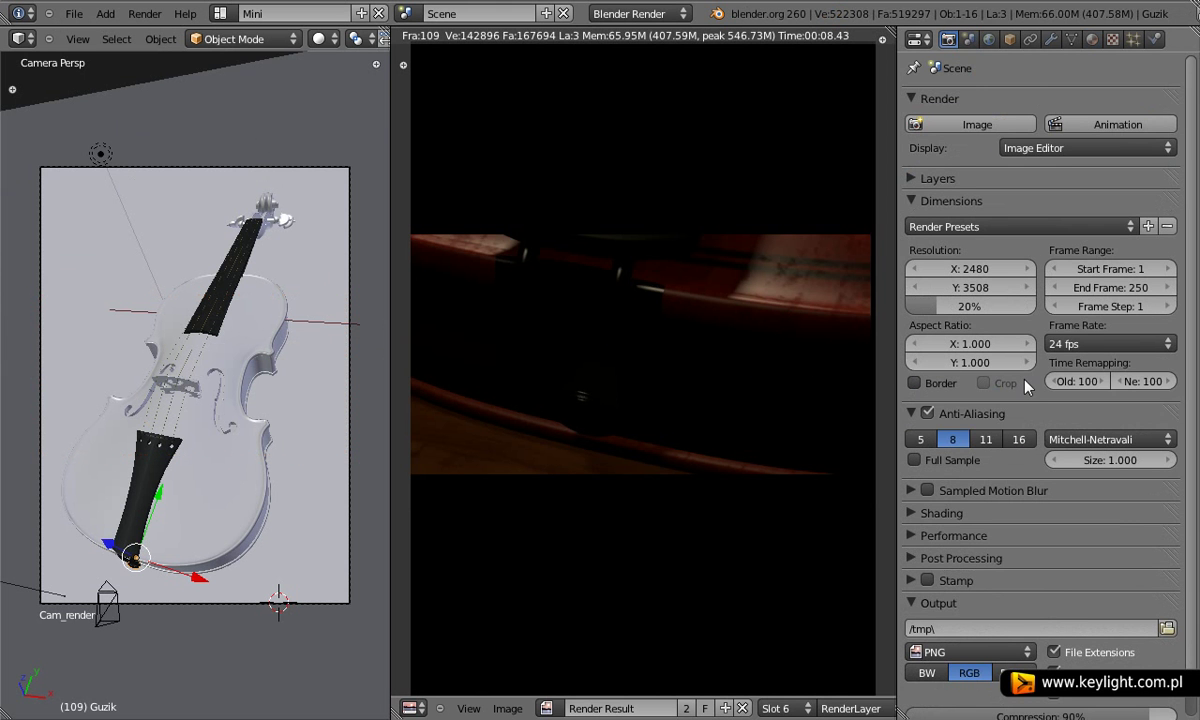
Render the full violin from Cam_render into Slot 1.
left_click(777, 708)
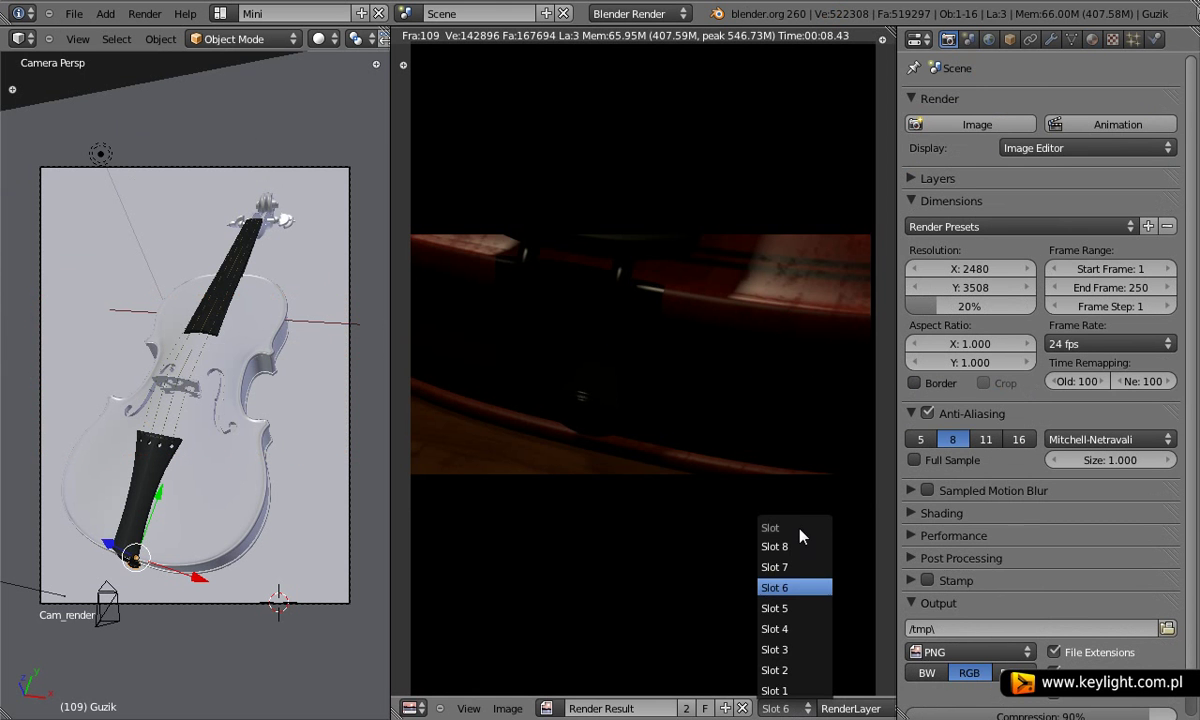
left_click(777, 690)
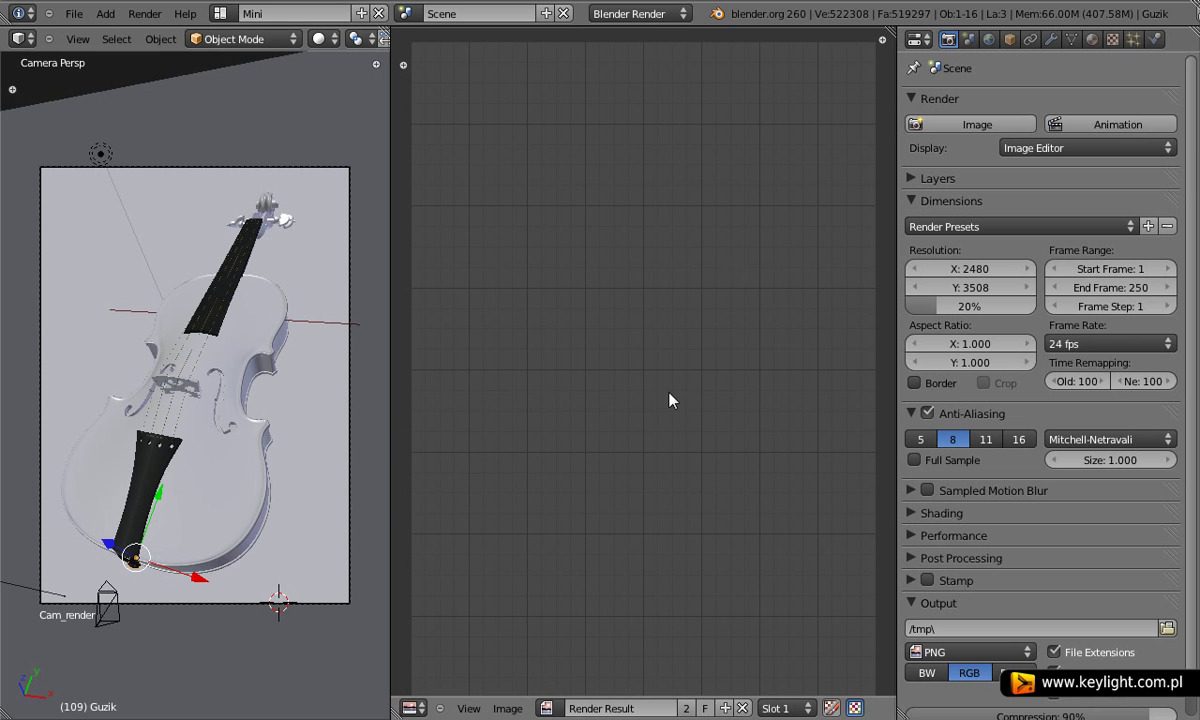
key("F12")
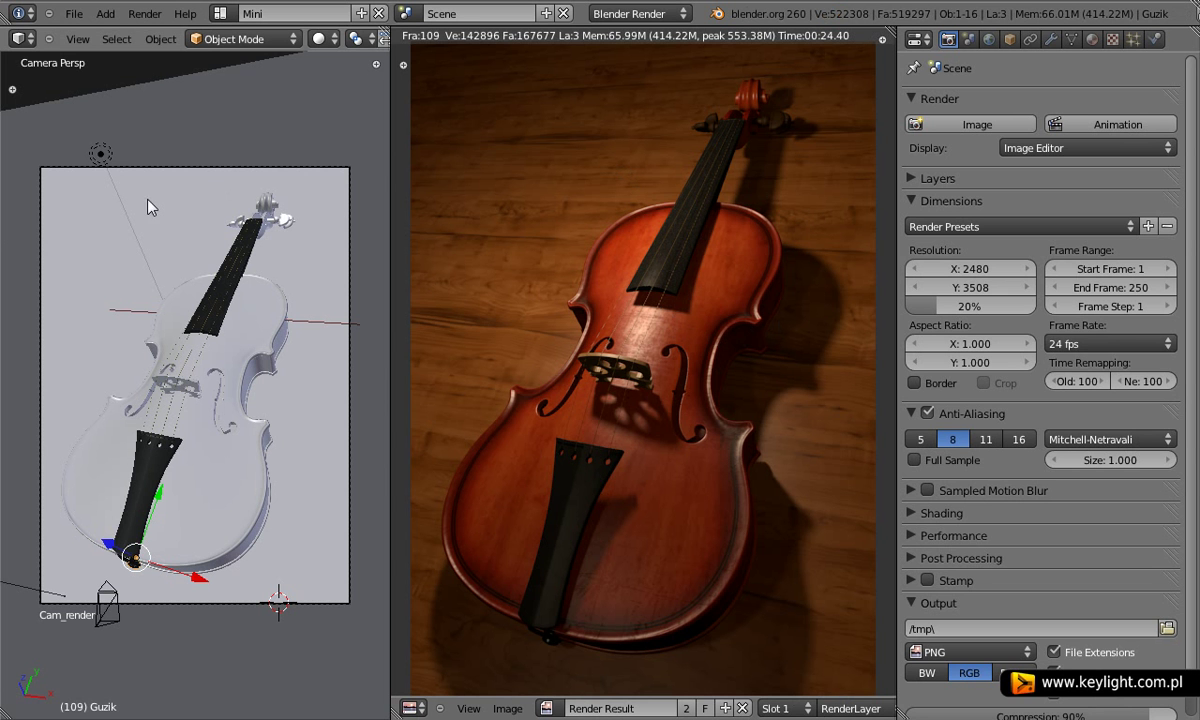
Enable mirror reflection on the wooden floor material with reflectivity 0.1.
right_click(172, 203)
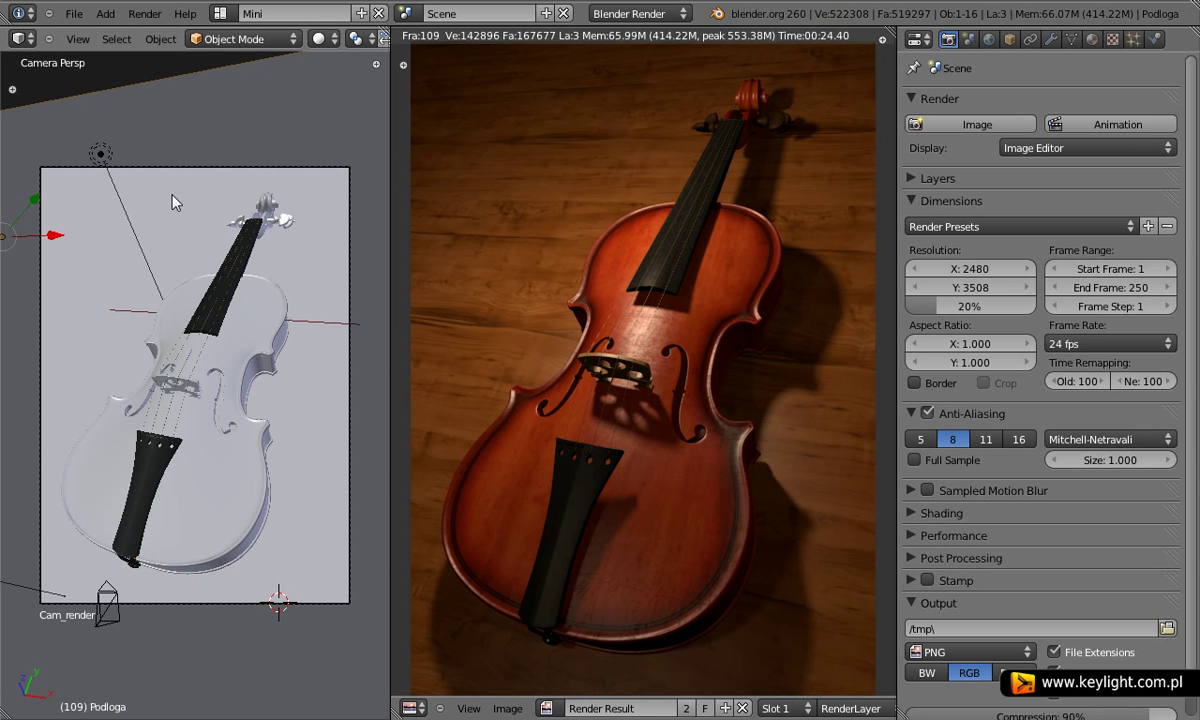
left_click(1092, 39)
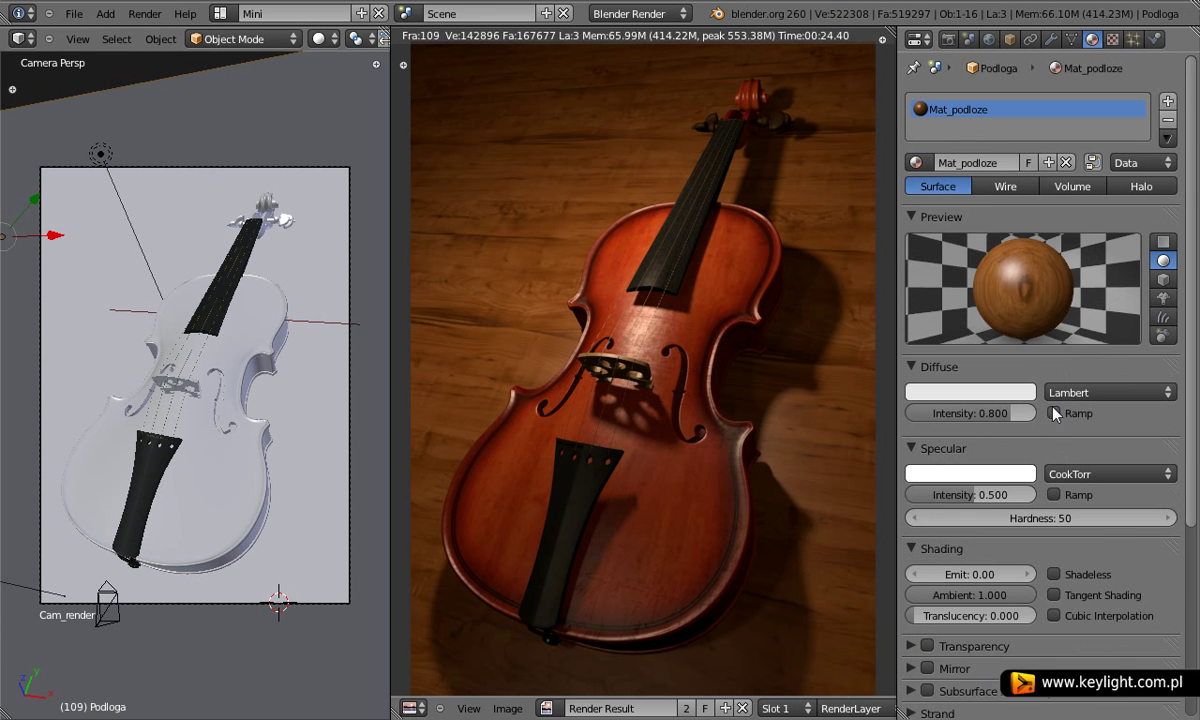
scroll(1020, 528, "down", 1)
scroll(1017, 524, "down", 2)
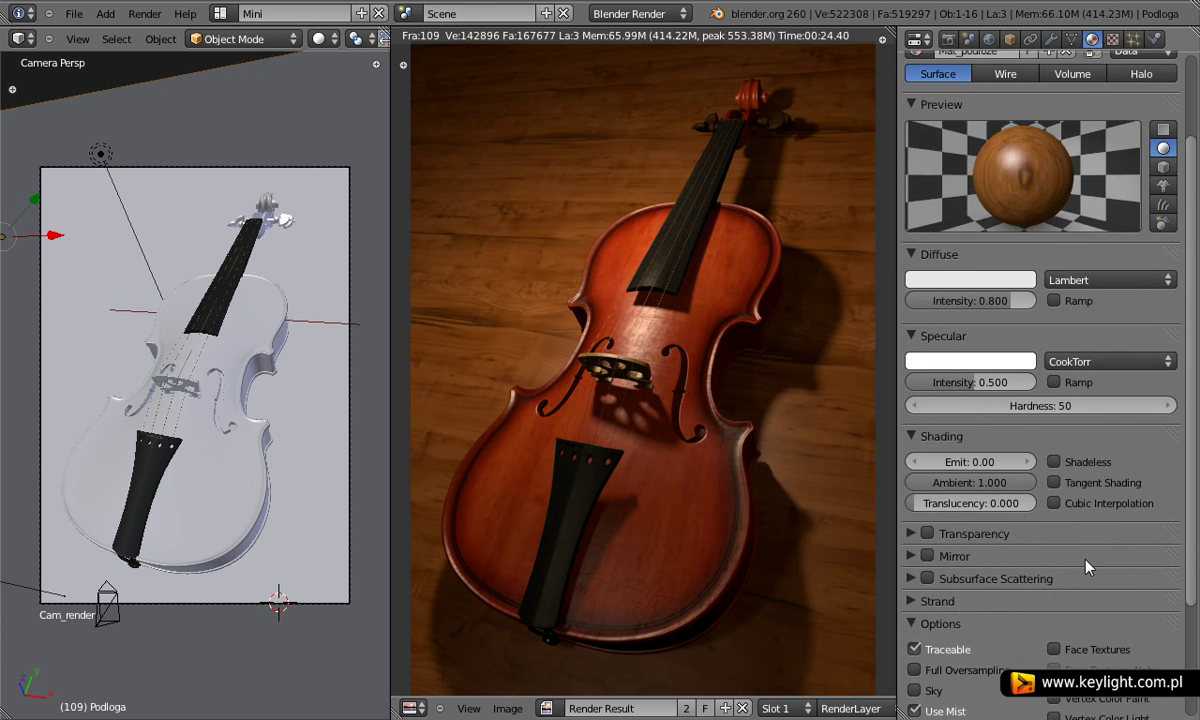
left_click(910, 556)
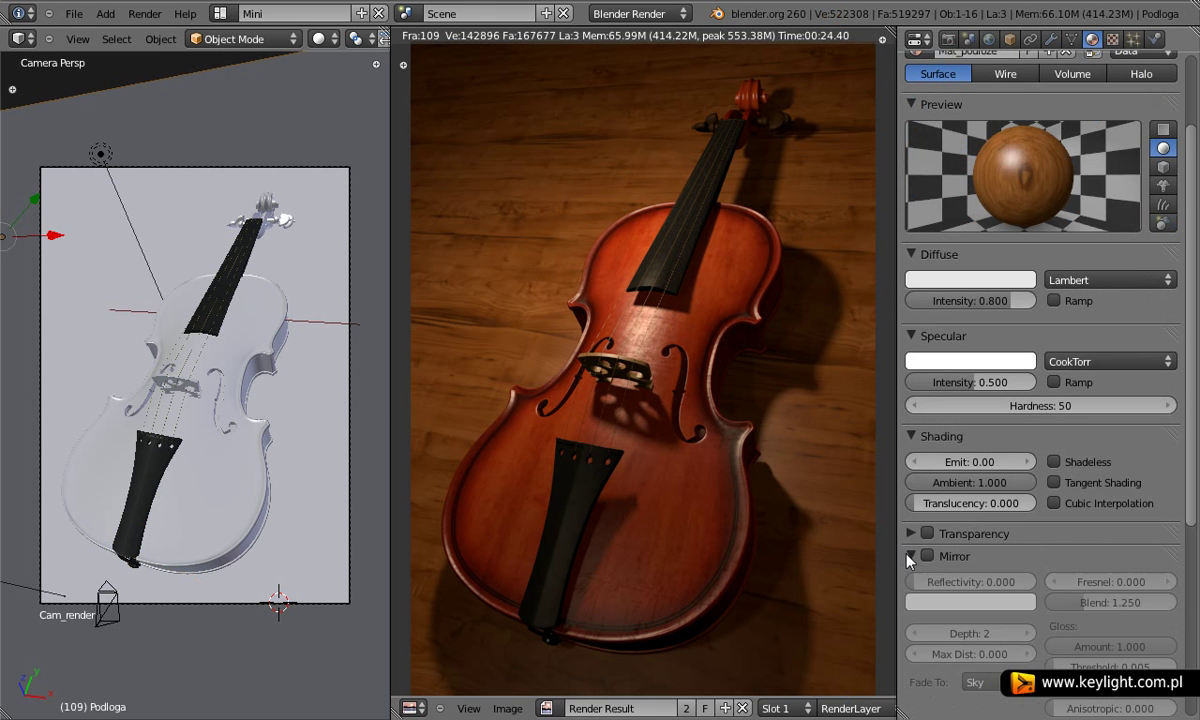
left_click(927, 556)
left_click(962, 584)
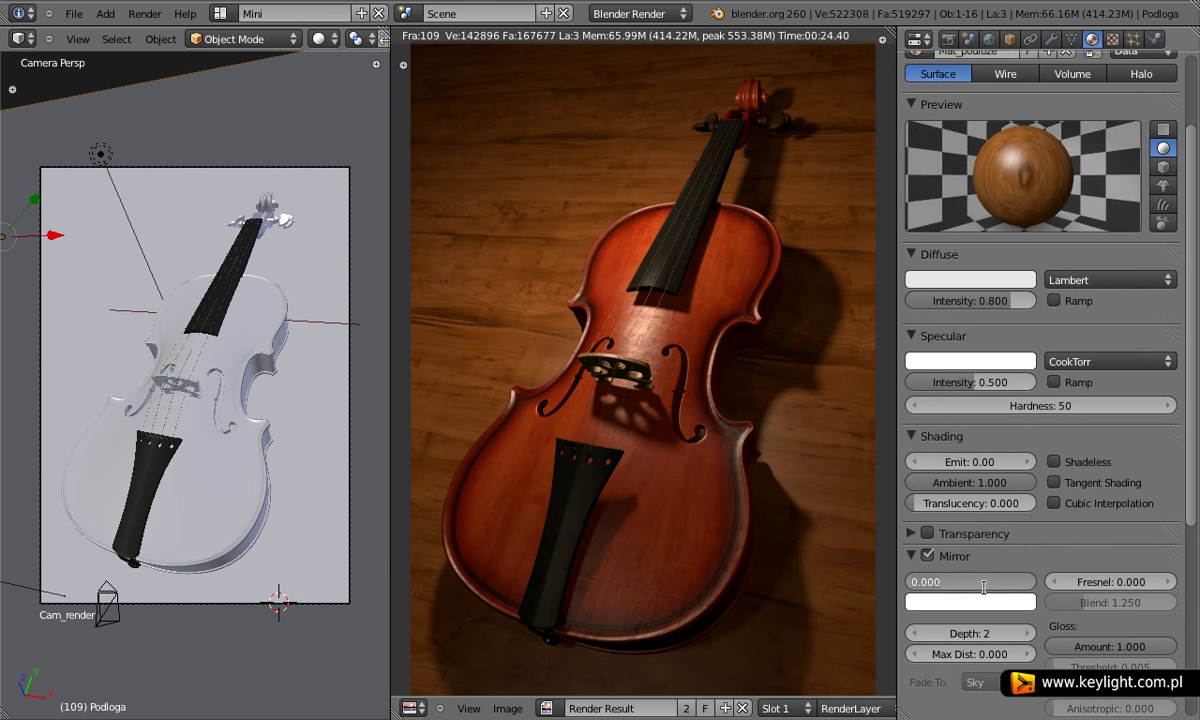
type("0.")
type("1")
key("Return")
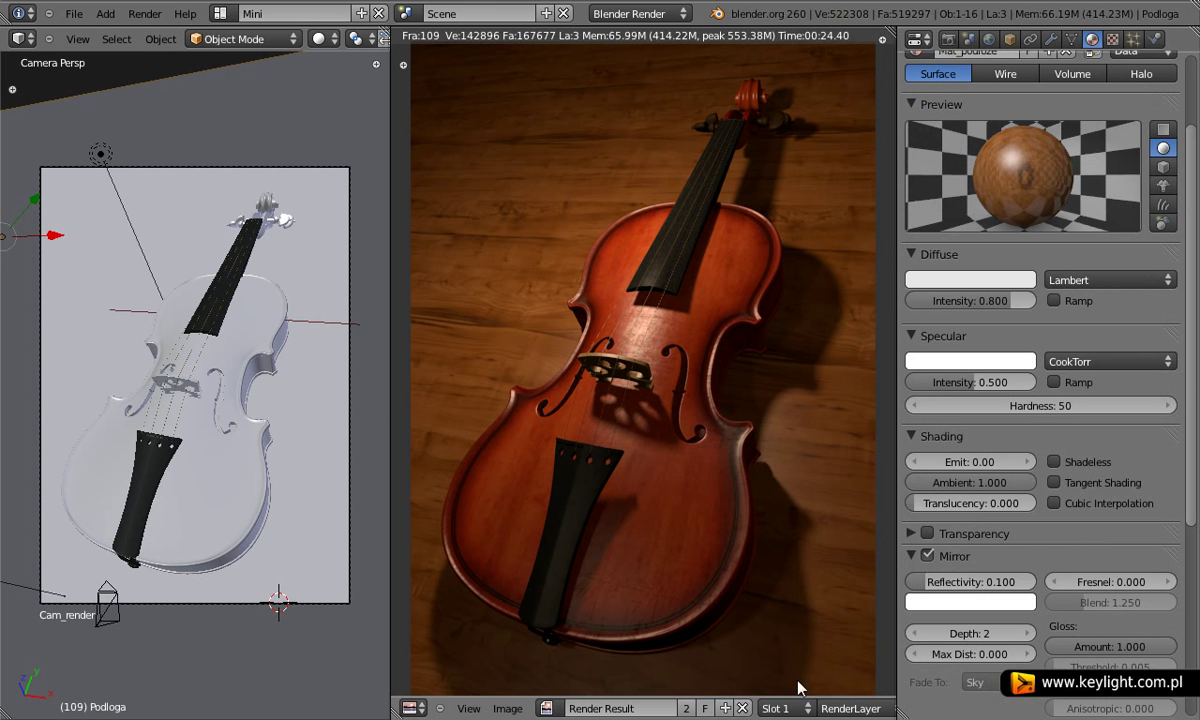
Switch to render Slot 2 and change the floor's mirror gloss amount to 0.9.
left_click(776, 708)
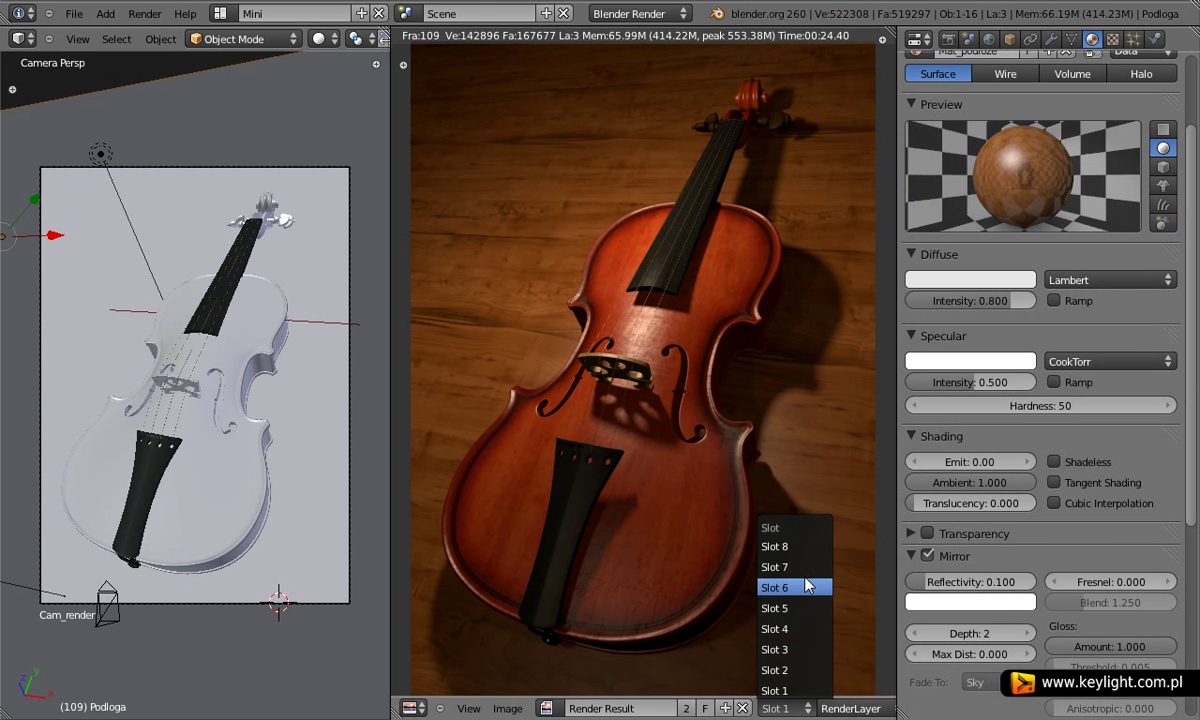
left_click(790, 670)
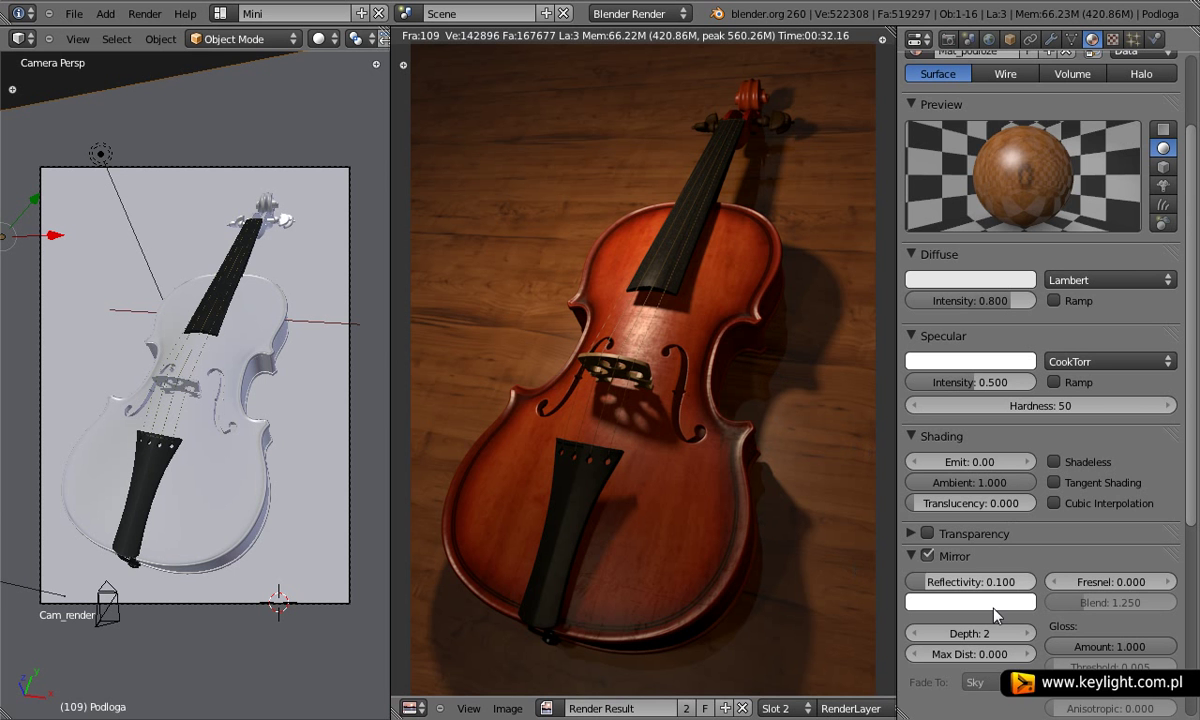
scroll(1100, 465, "down", 2)
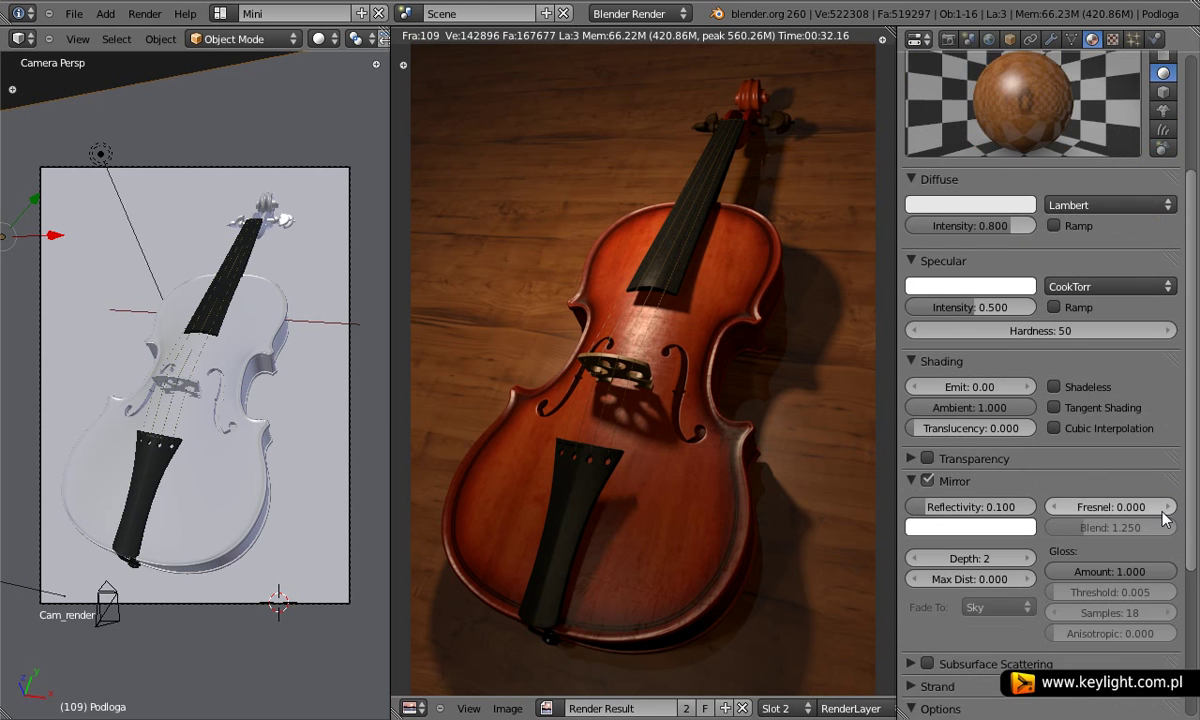
scroll(1085, 490, "down", 1)
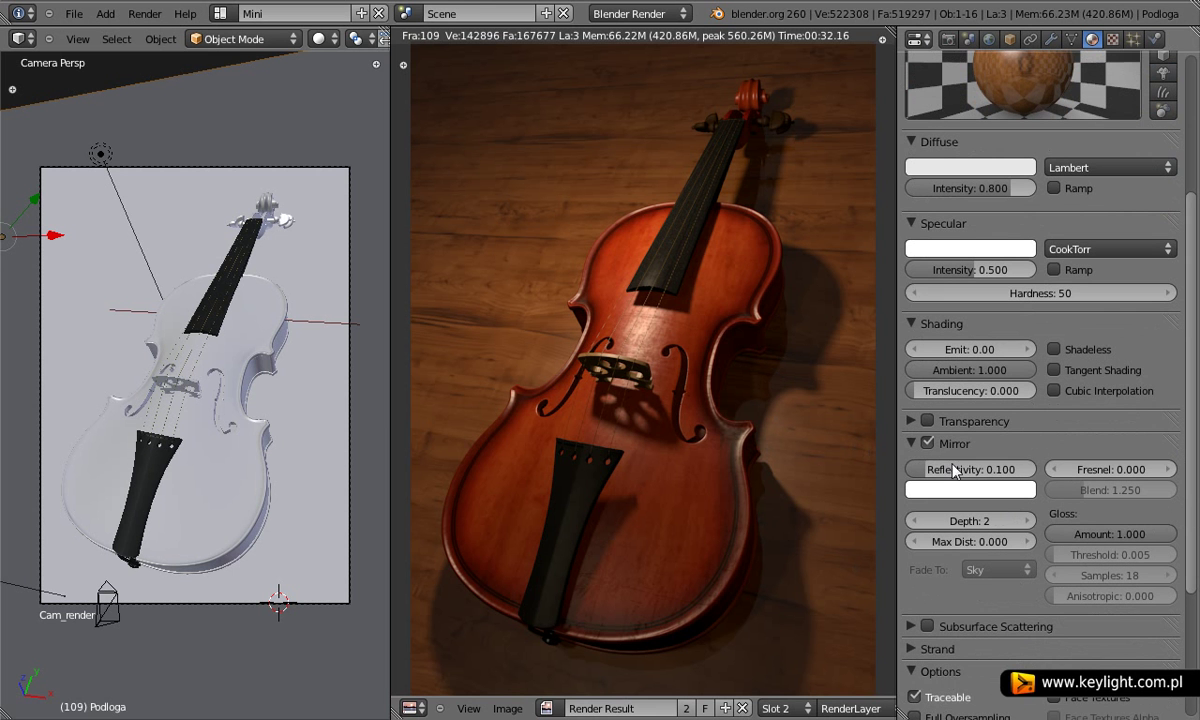
left_click(1112, 538)
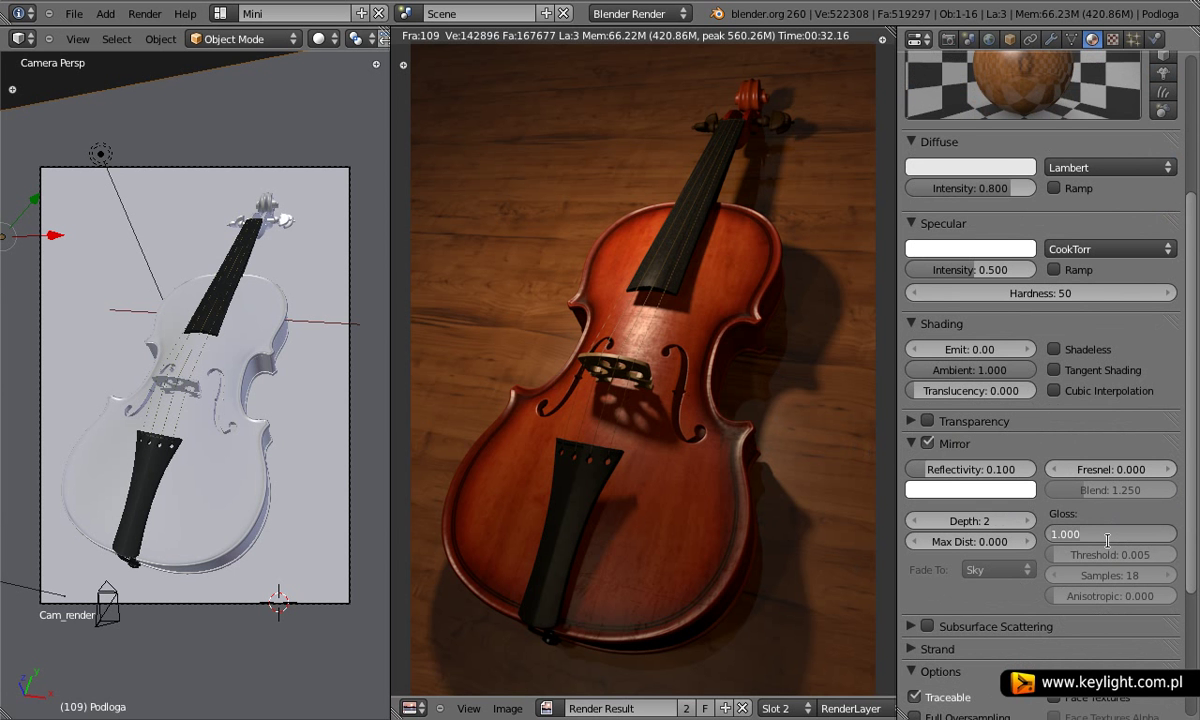
key("BackSpace")
type("0.9")
key("Return")
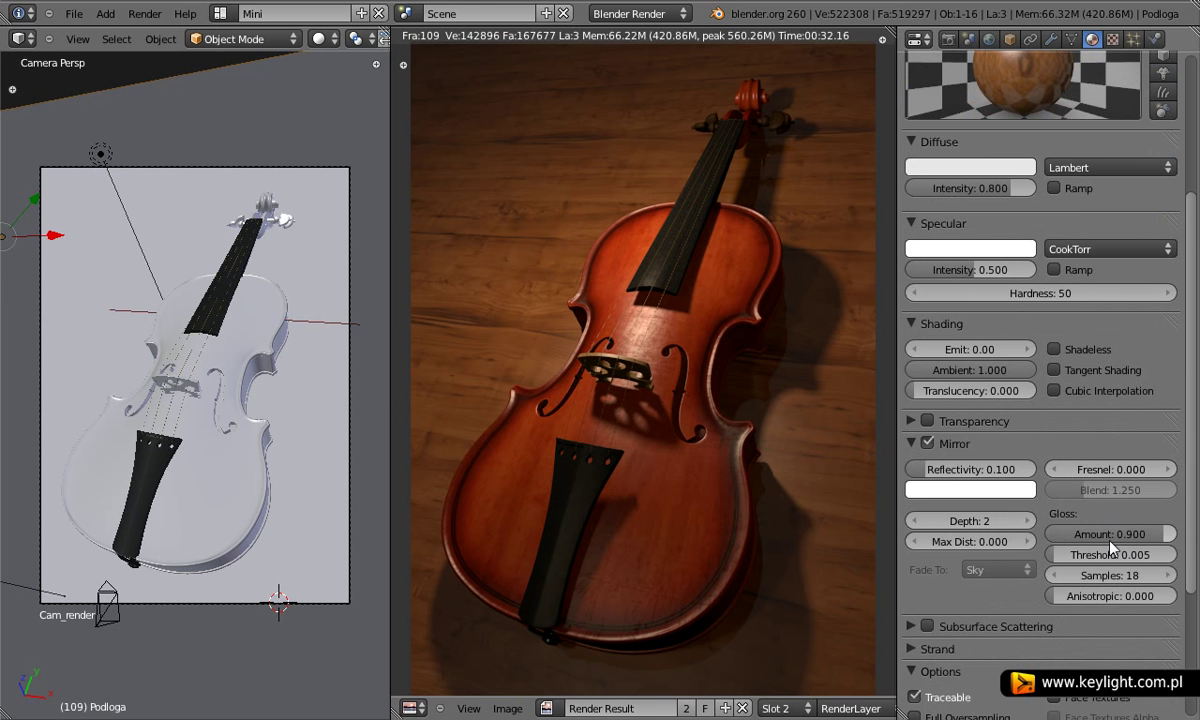
Select the Ketlight lamp and raise its energy from 4 to 5.000.
right_click(101, 155)
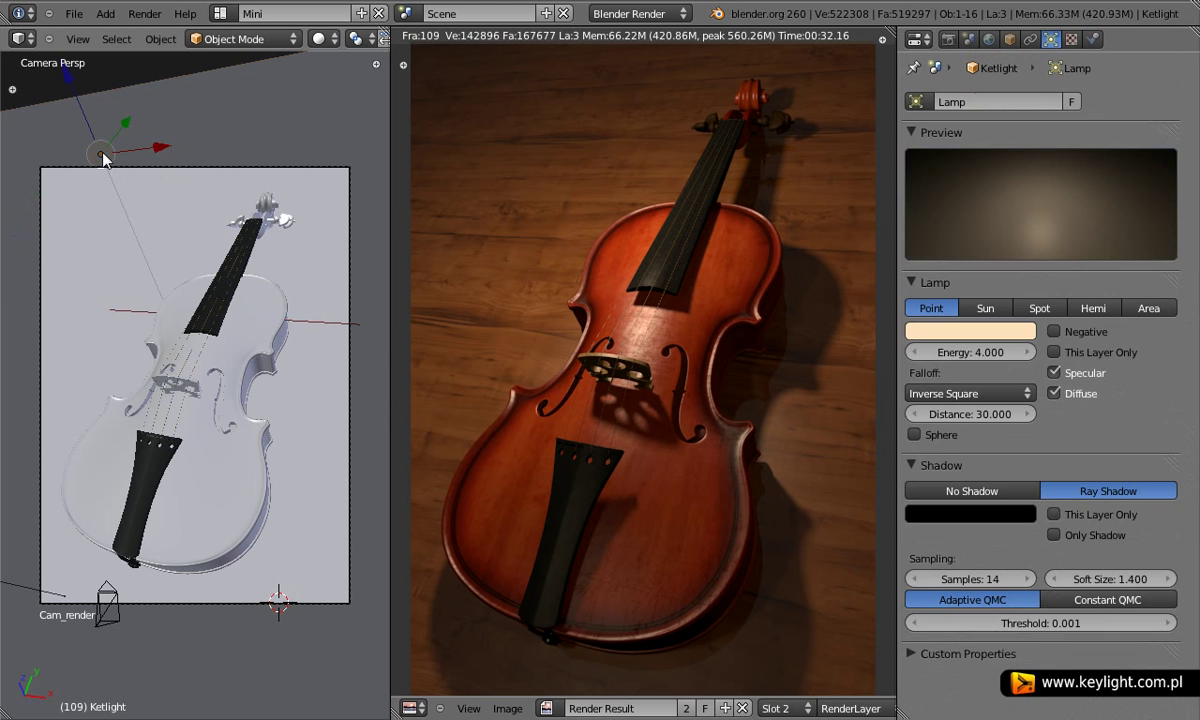
left_click(1009, 40)
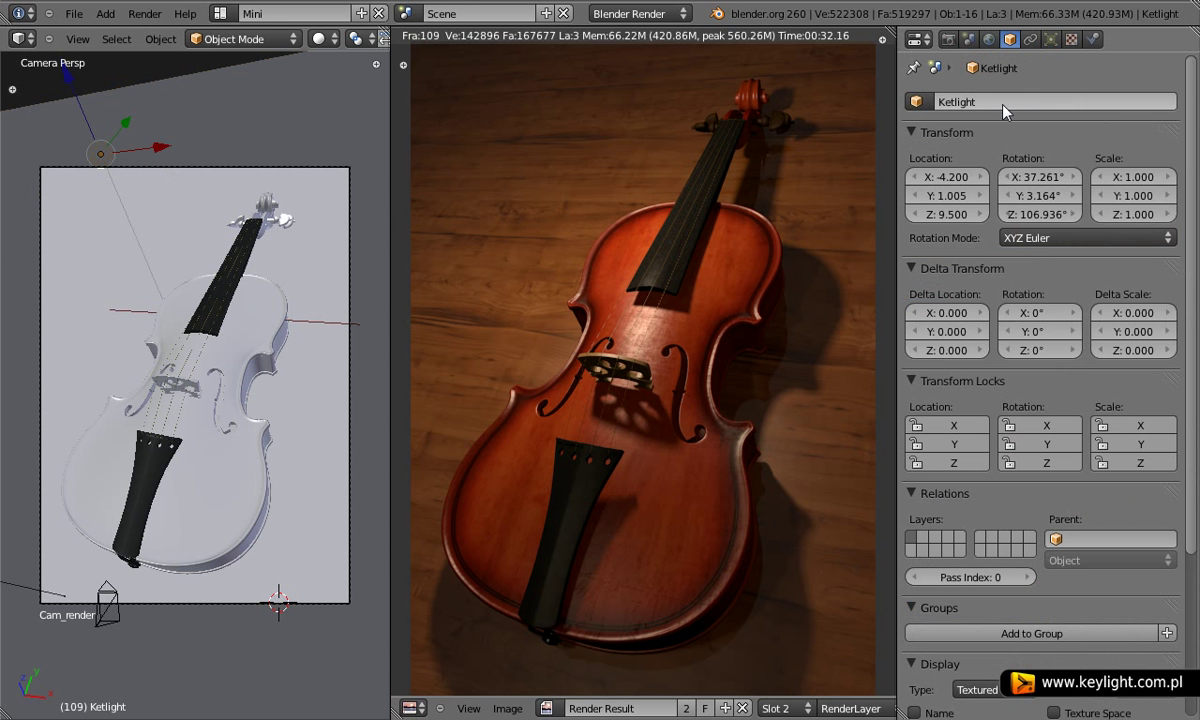
left_click(1050, 40)
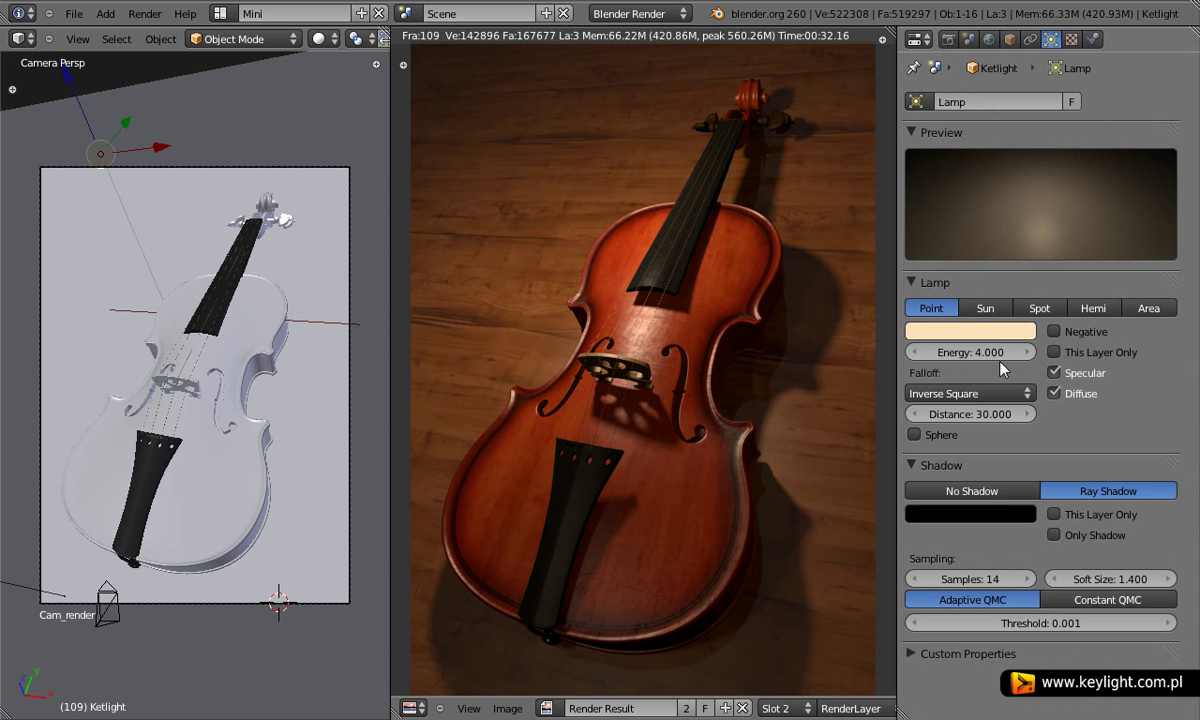
left_click_drag(968, 352, 975, 352)
left_click(970, 352)
type("5")
key("Return")
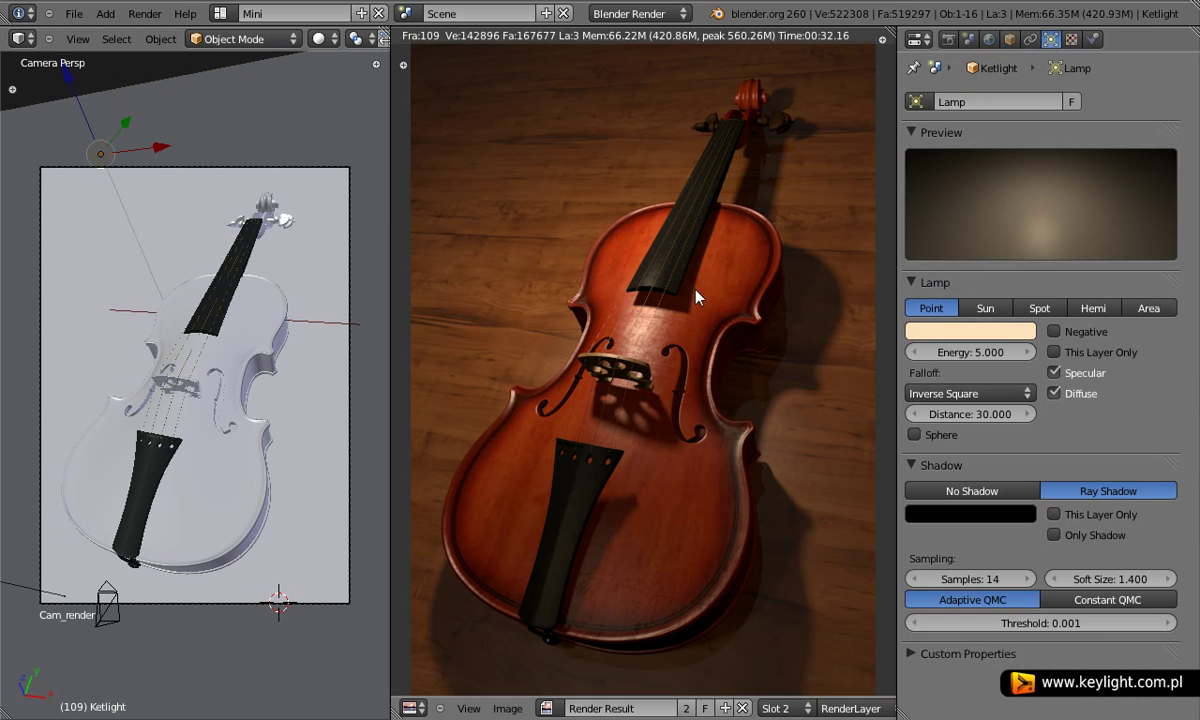
Select the Podloga floor plane and save the blend file over the existing one.
right_click(298, 388)
left_click(1092, 39)
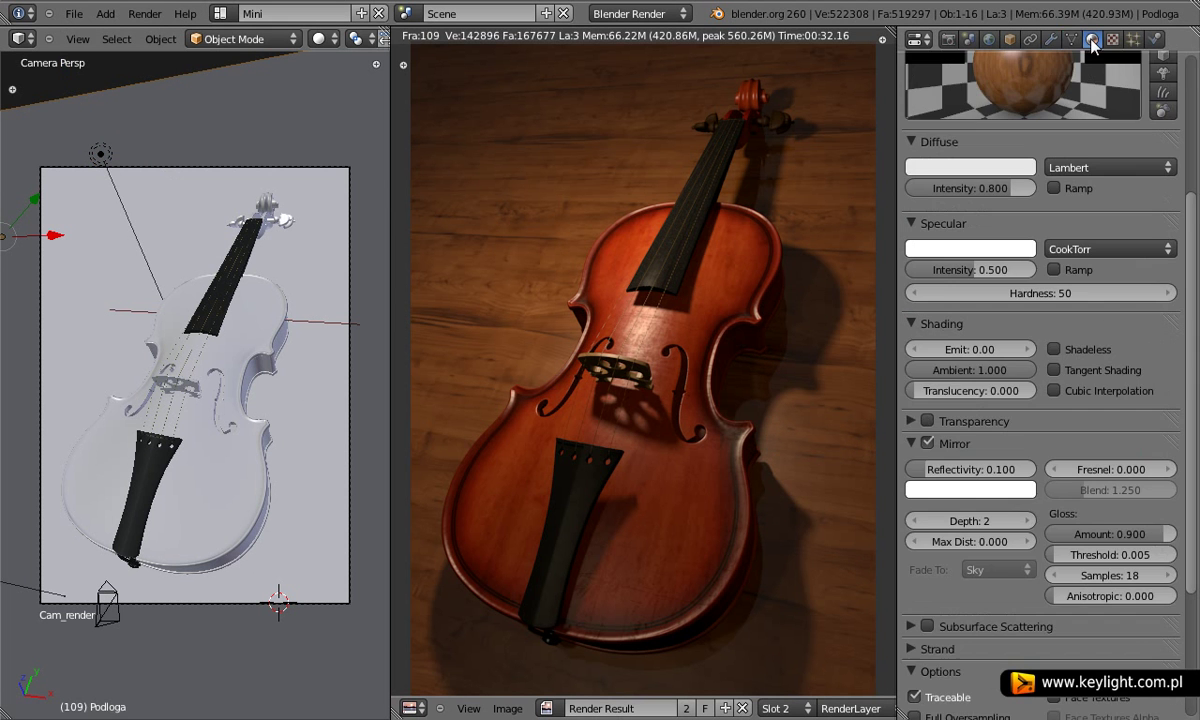
scroll(985, 470, "down", 2)
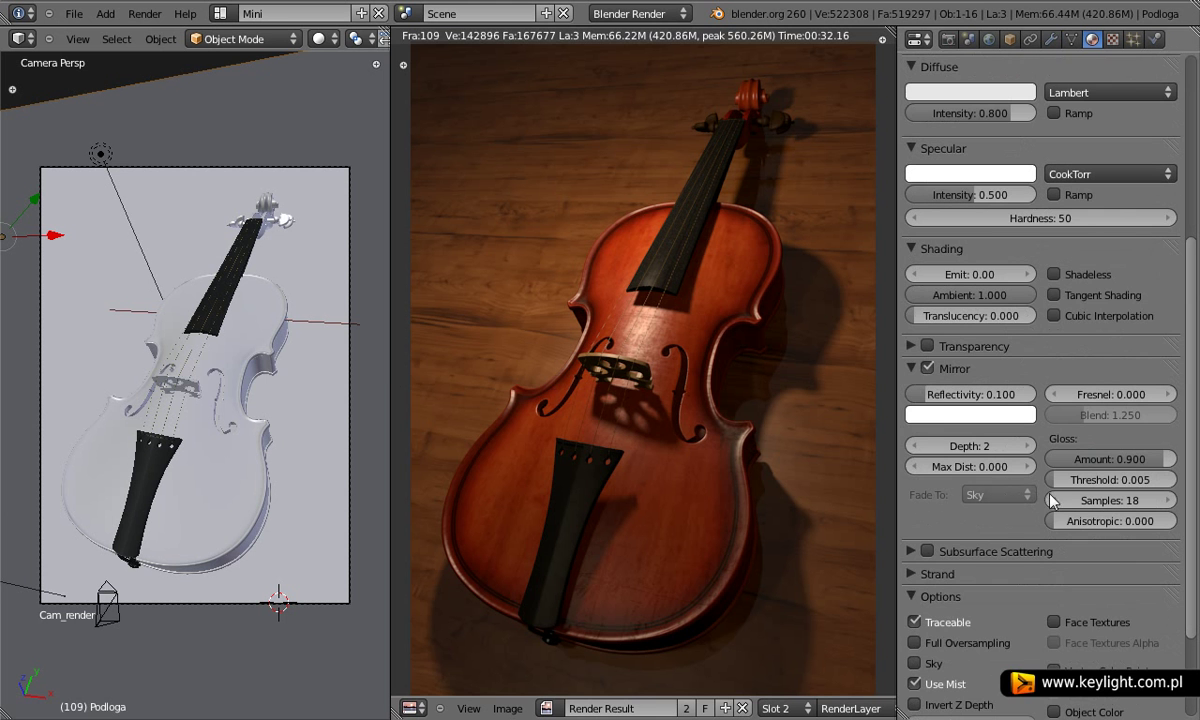
key("ctrl+s")
left_click(389, 386)
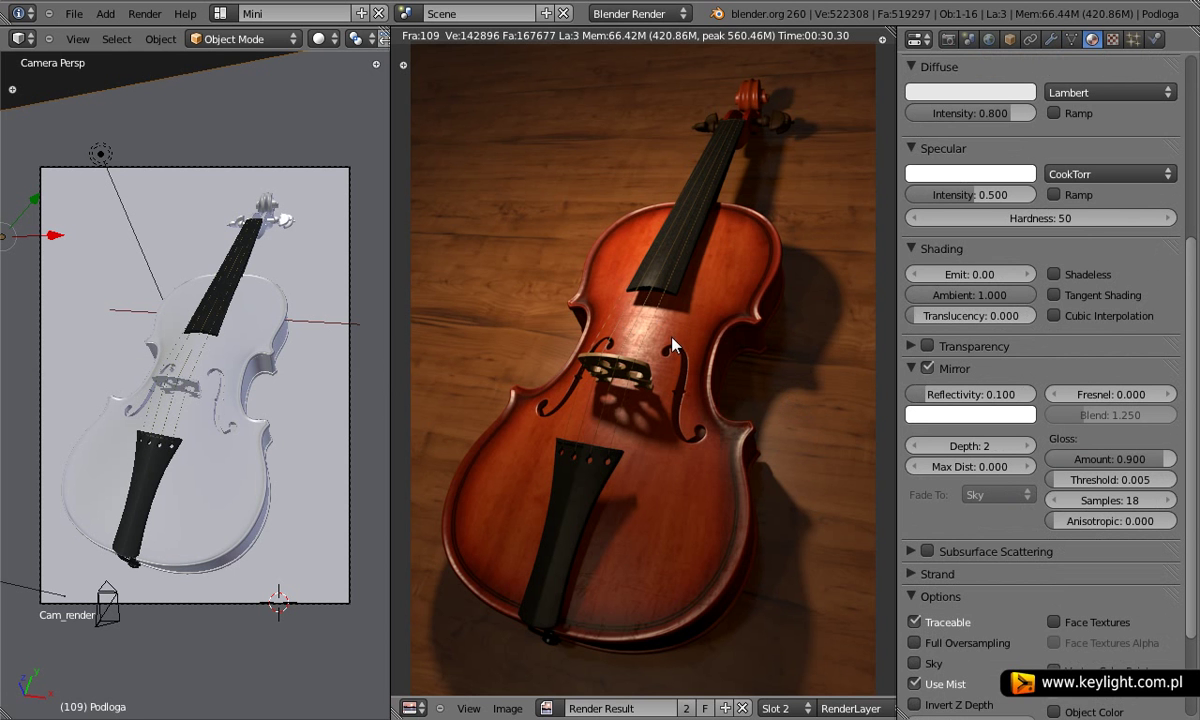
left_click(776, 707)
left_click(789, 690)
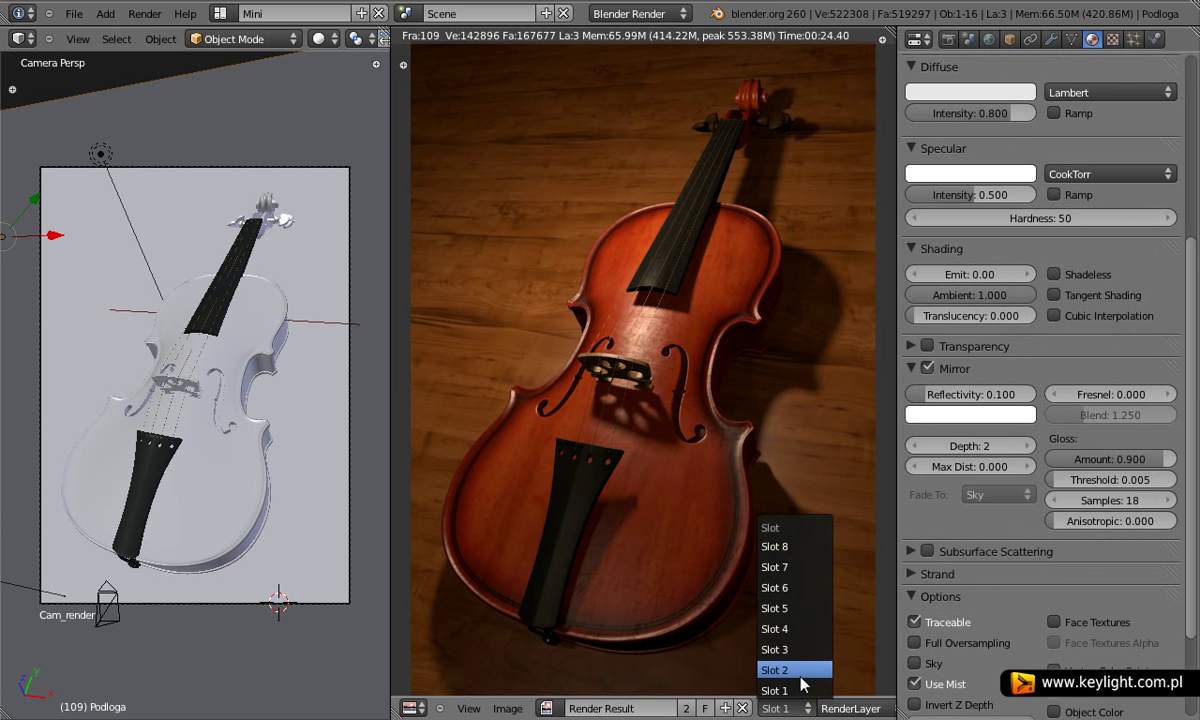
left_click(800, 676)
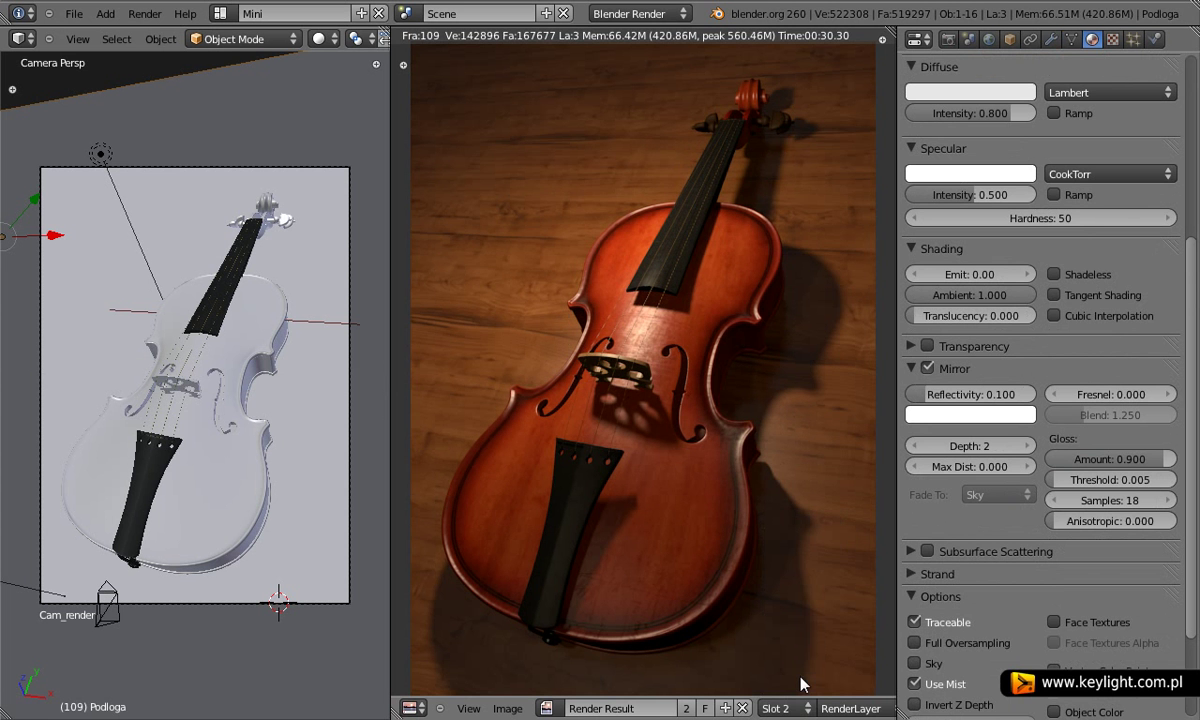
left_click(791, 706)
left_click(793, 691)
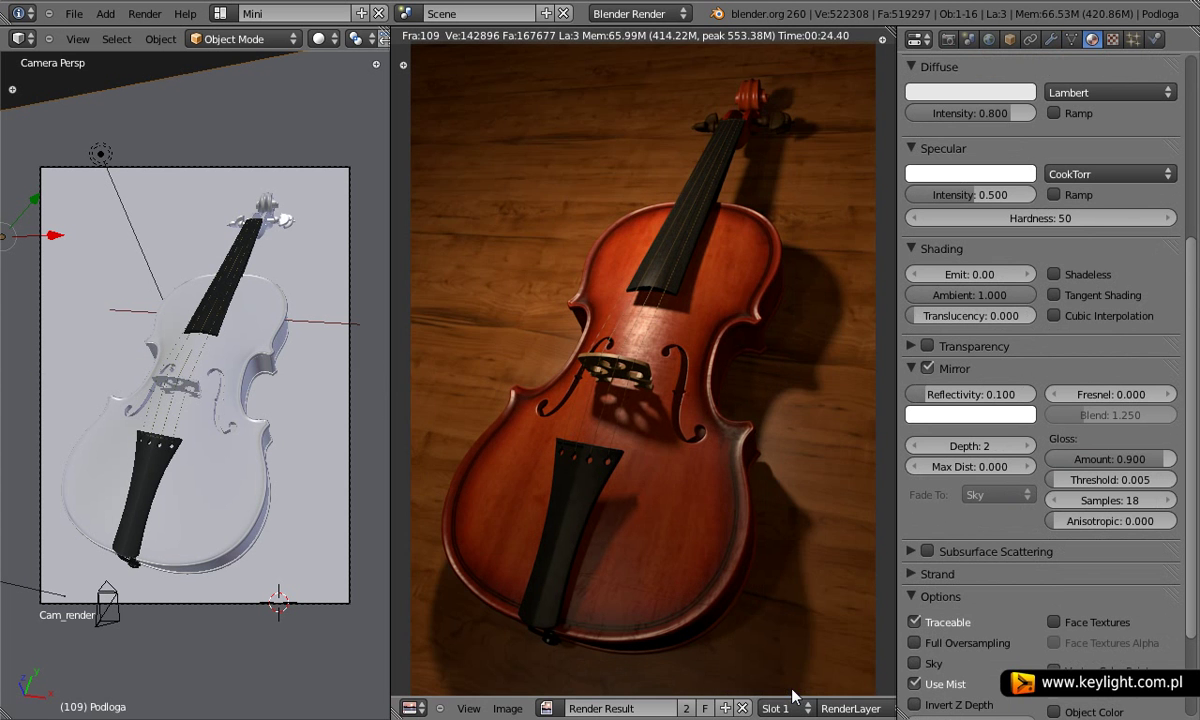
left_click(795, 707)
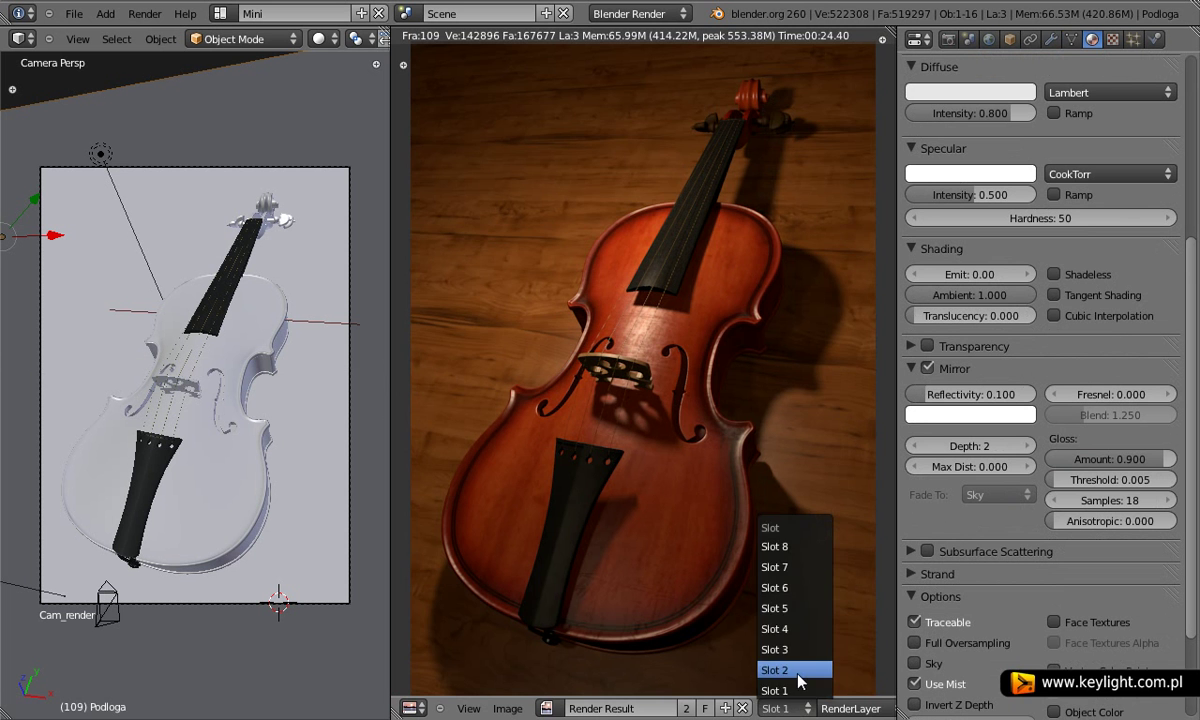
left_click(796, 670)
left_click(800, 709)
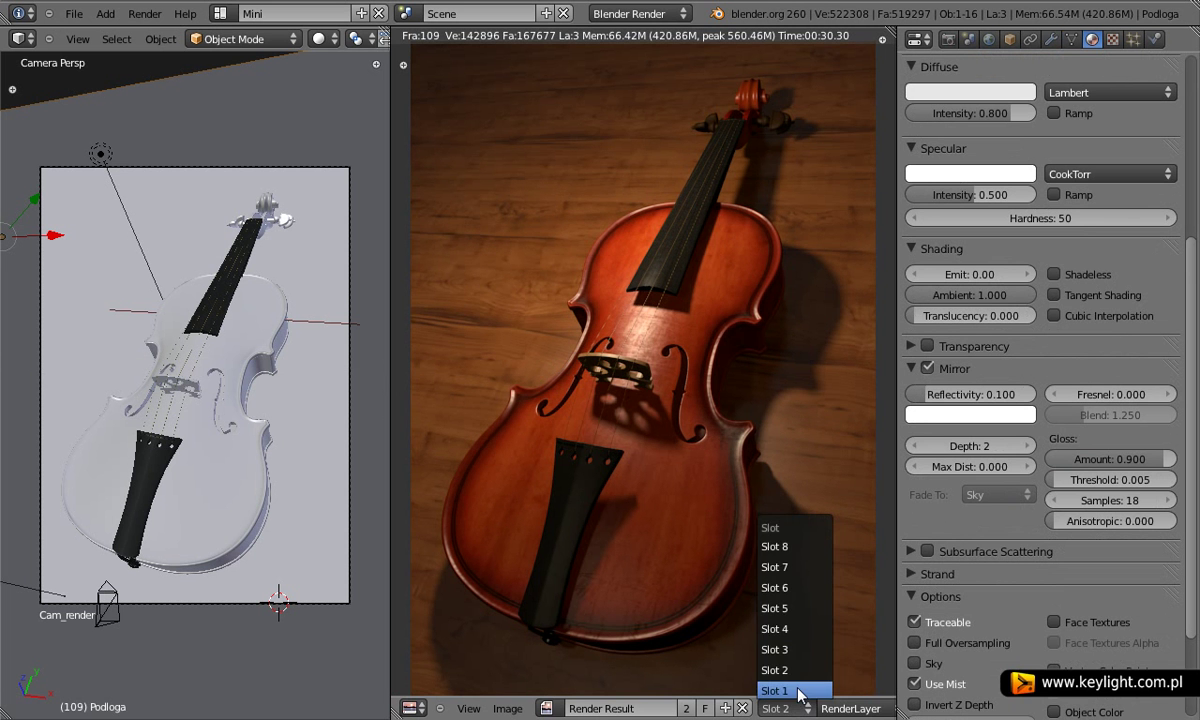
left_click(798, 691)
left_click(795, 708)
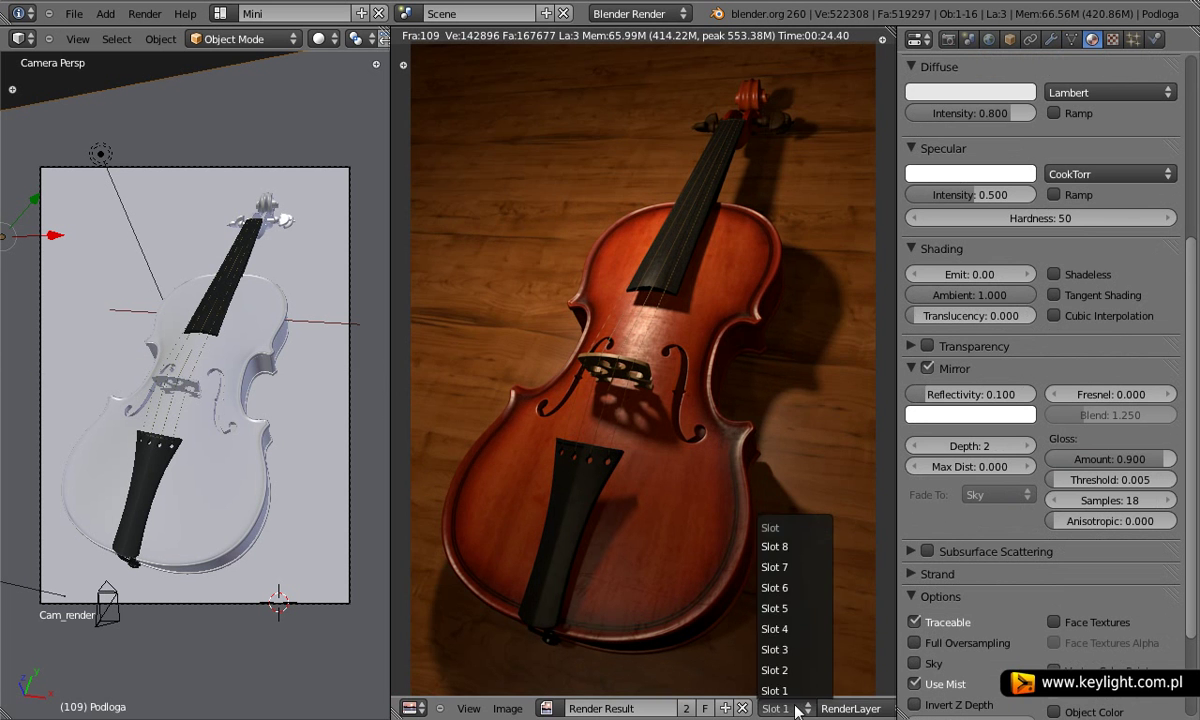
left_click(795, 672)
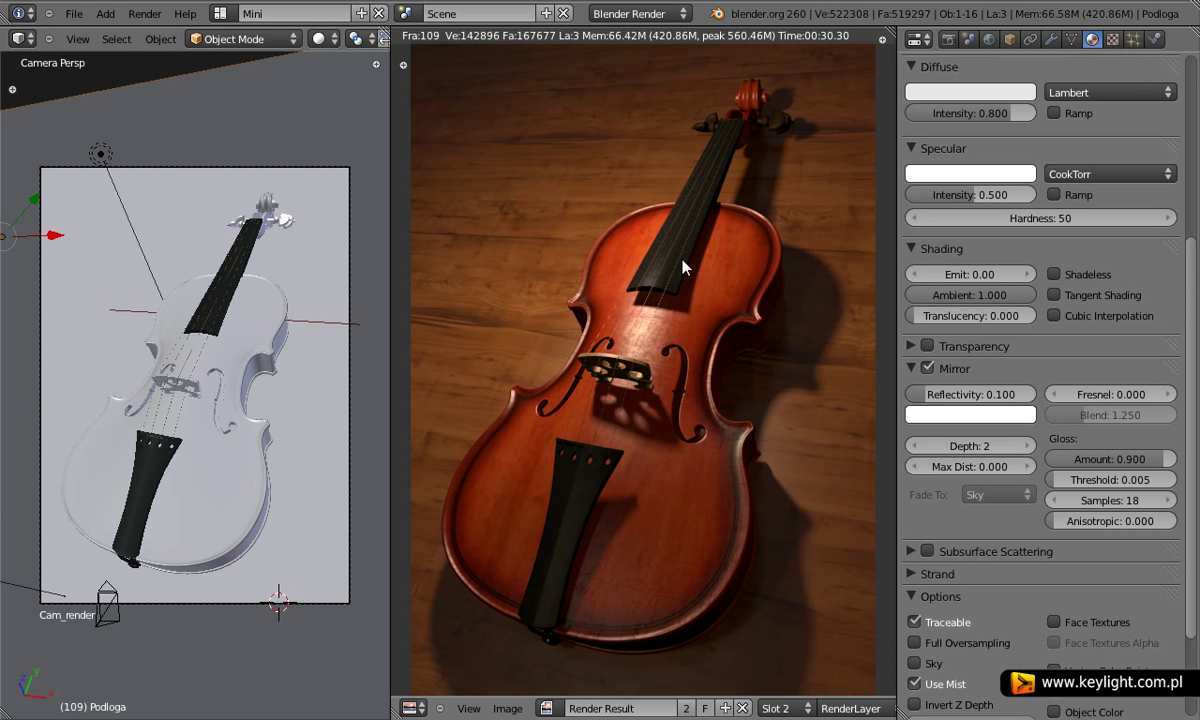
Select the tailpiece and inspect its Tex_spec_podst clouds texture, blend colour and influence settings.
left_click(218, 338)
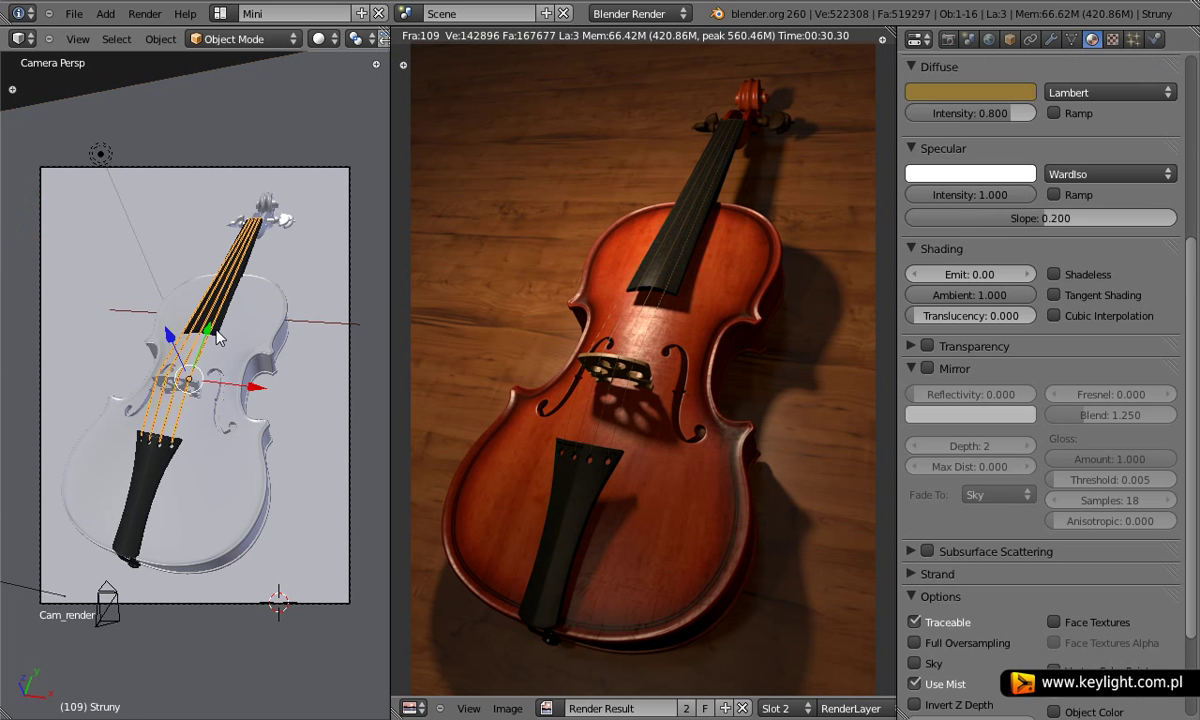
left_click(152, 436)
left_click(1112, 39)
scroll(1060, 360, "down", 5)
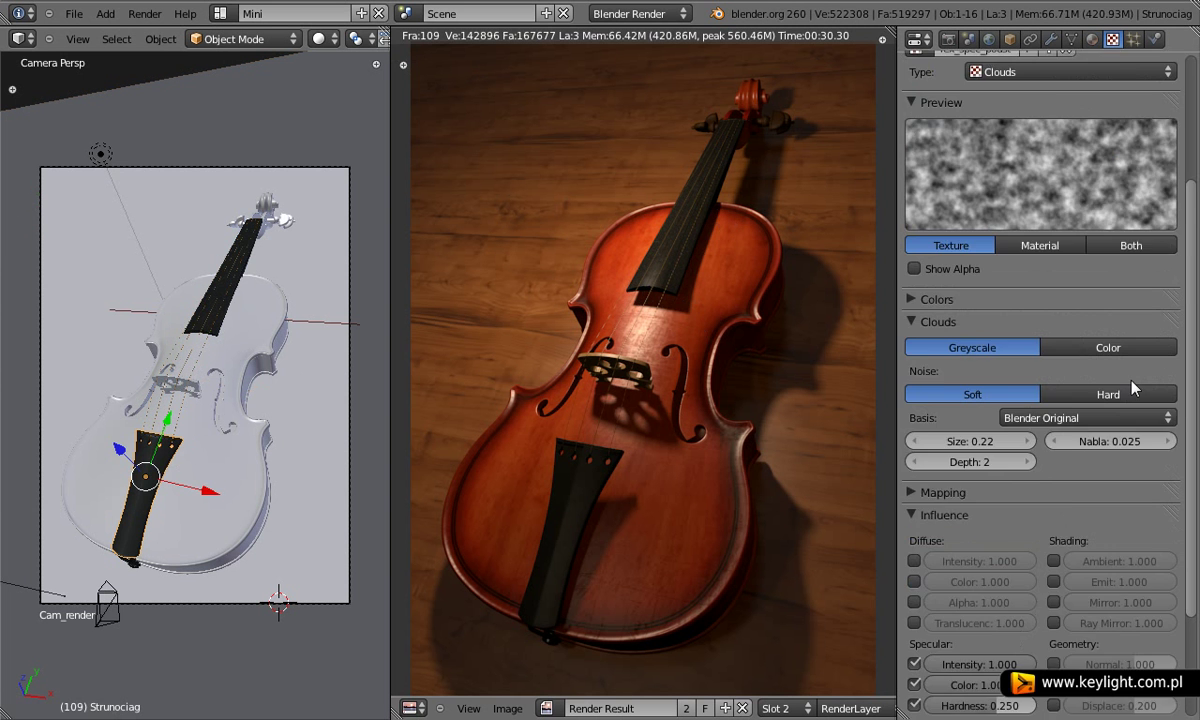
scroll(1133, 400, "down", 3)
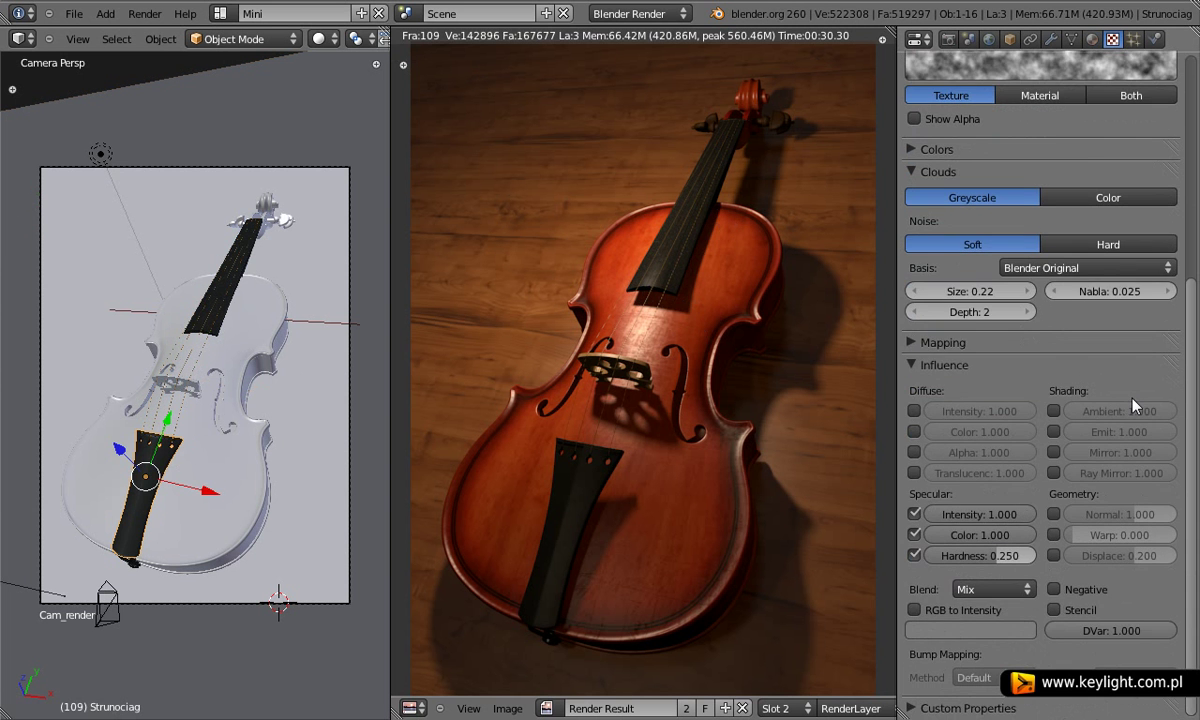
left_click(965, 630)
scroll(1183, 247, "up", 3)
scroll(1183, 247, "up", 5)
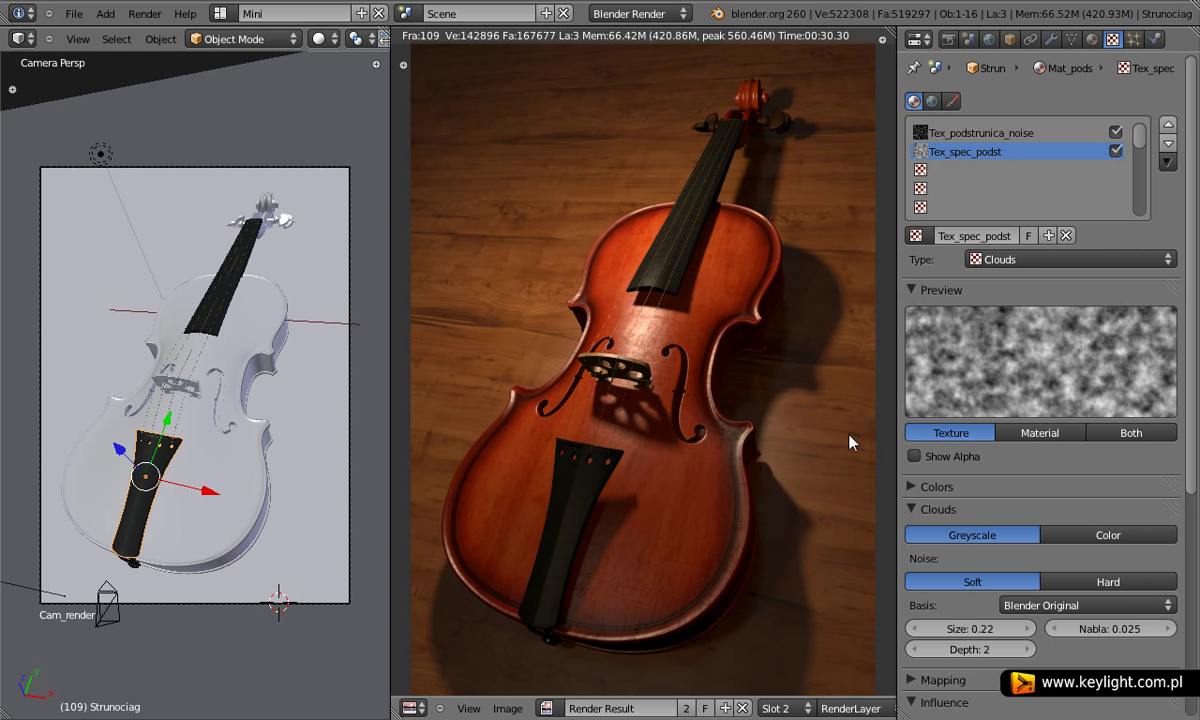
Select the wooden floor, review its Texture_podloze texture stack, and pick the empty second slot.
right_click(173, 187)
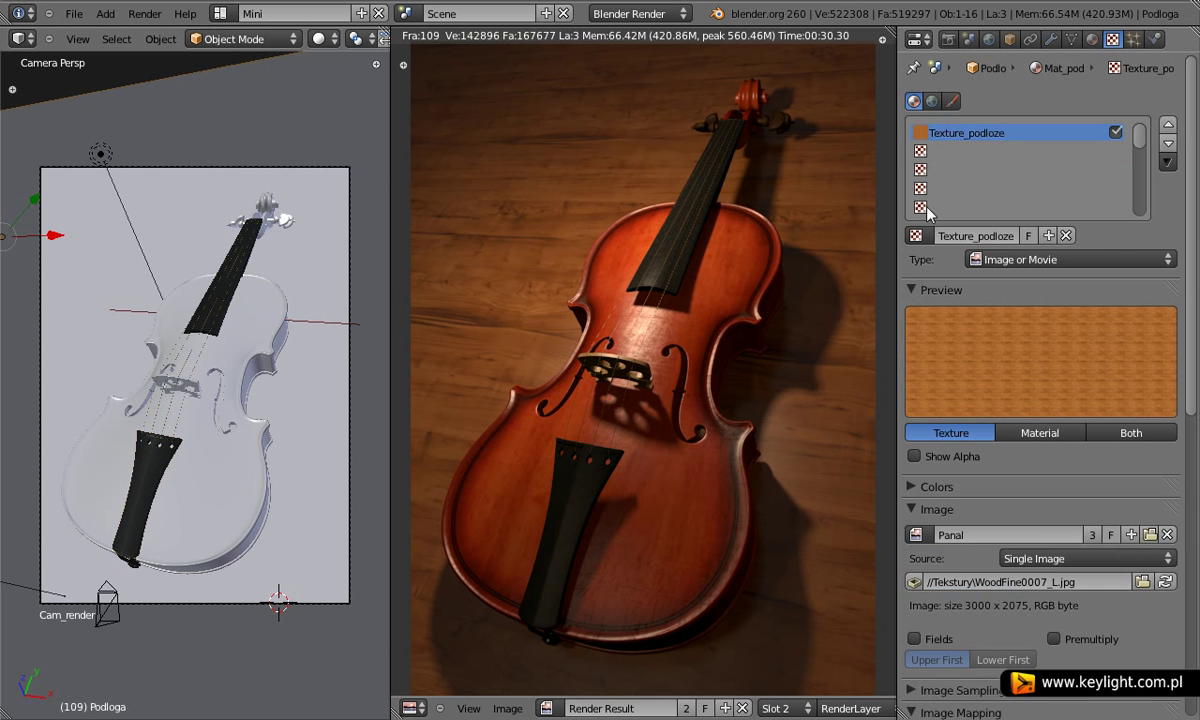
scroll(1122, 465, "down", 5)
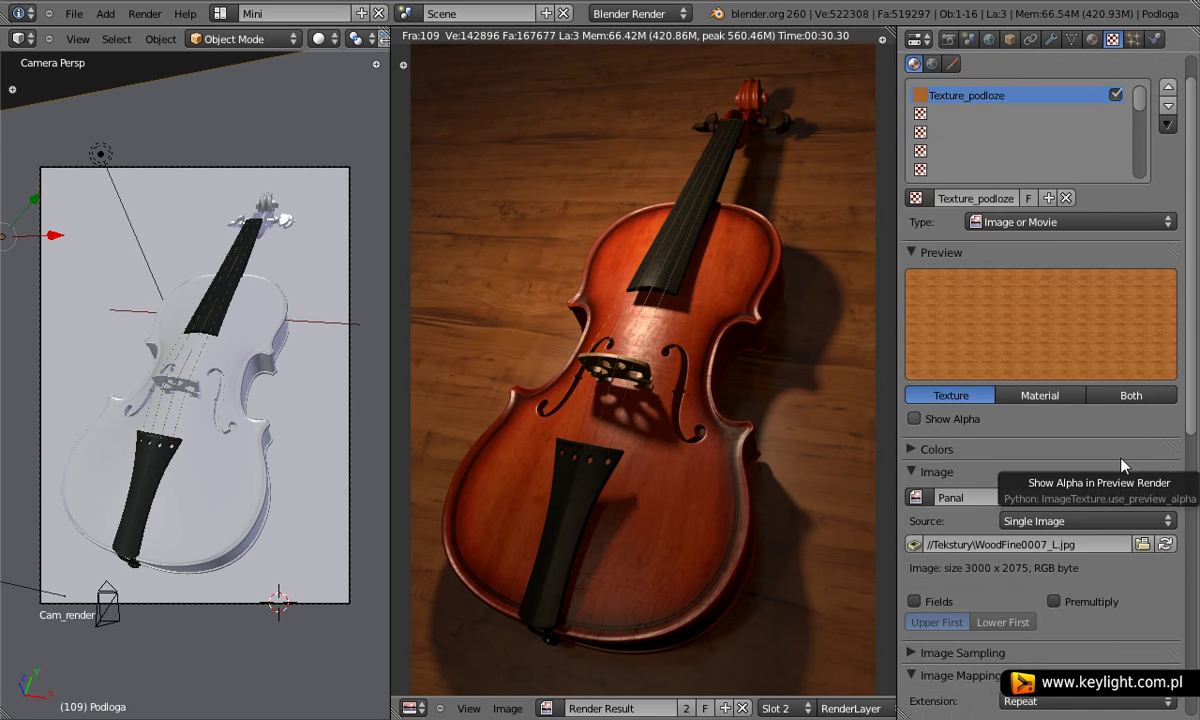
scroll(1122, 465, "down", 7)
scroll(1122, 465, "down", 2)
scroll(1122, 465, "up", 6)
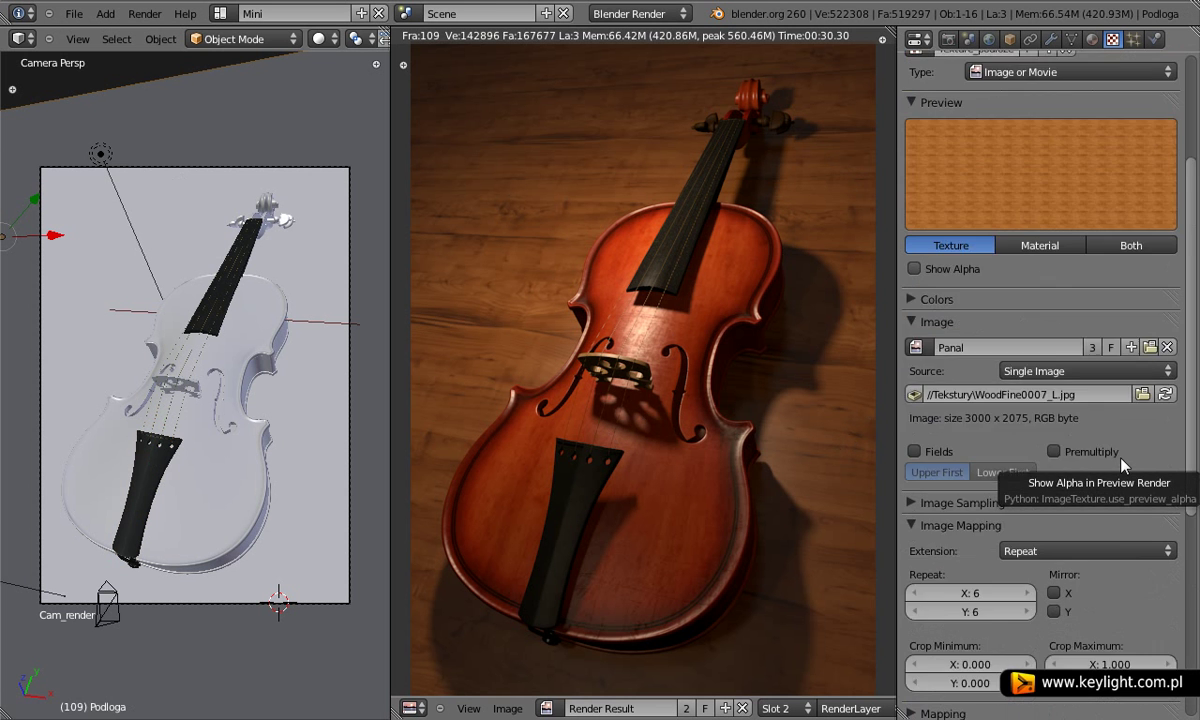
scroll(1122, 465, "up", 5)
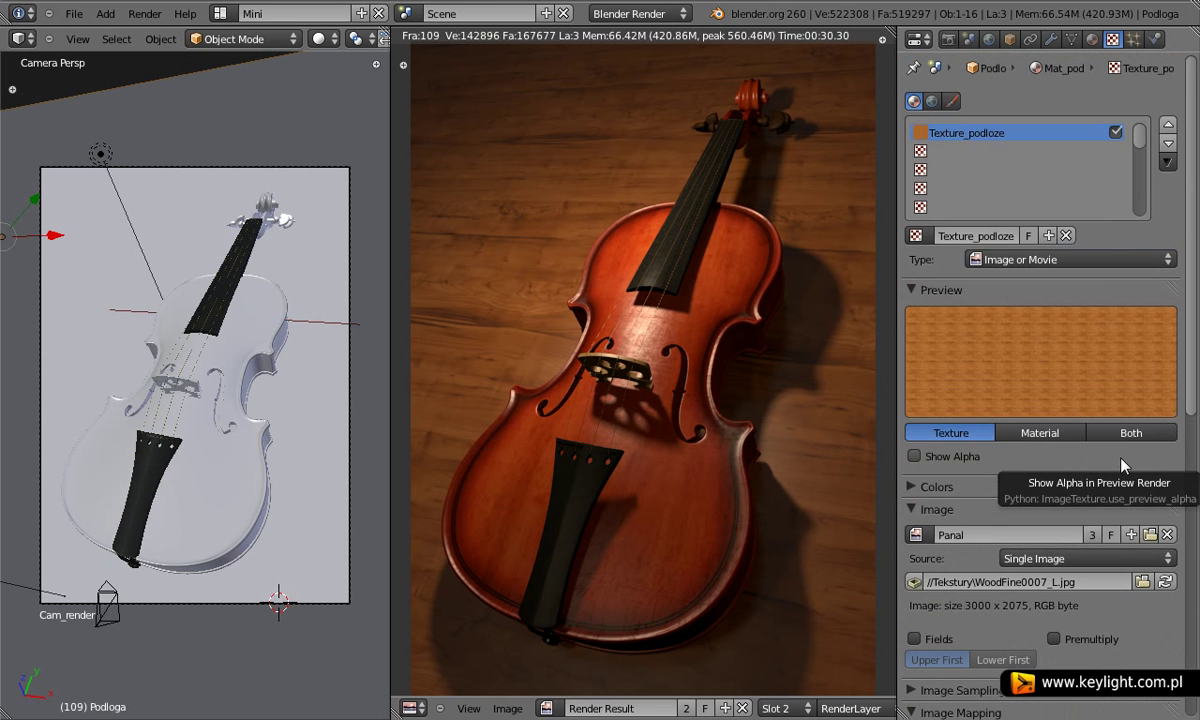
left_click(949, 151)
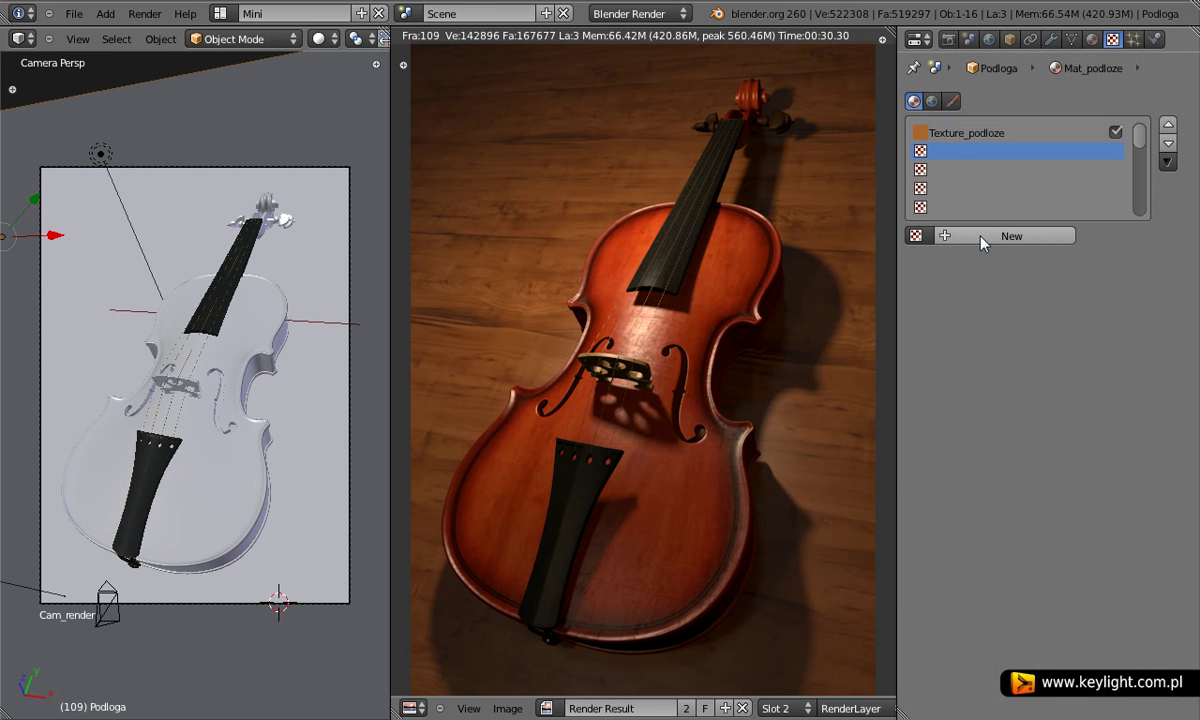
Assign Tex_spec_podst to the slot, influencing specular intensity, colour and hardness instead of diffuse colour.
left_click(916, 236)
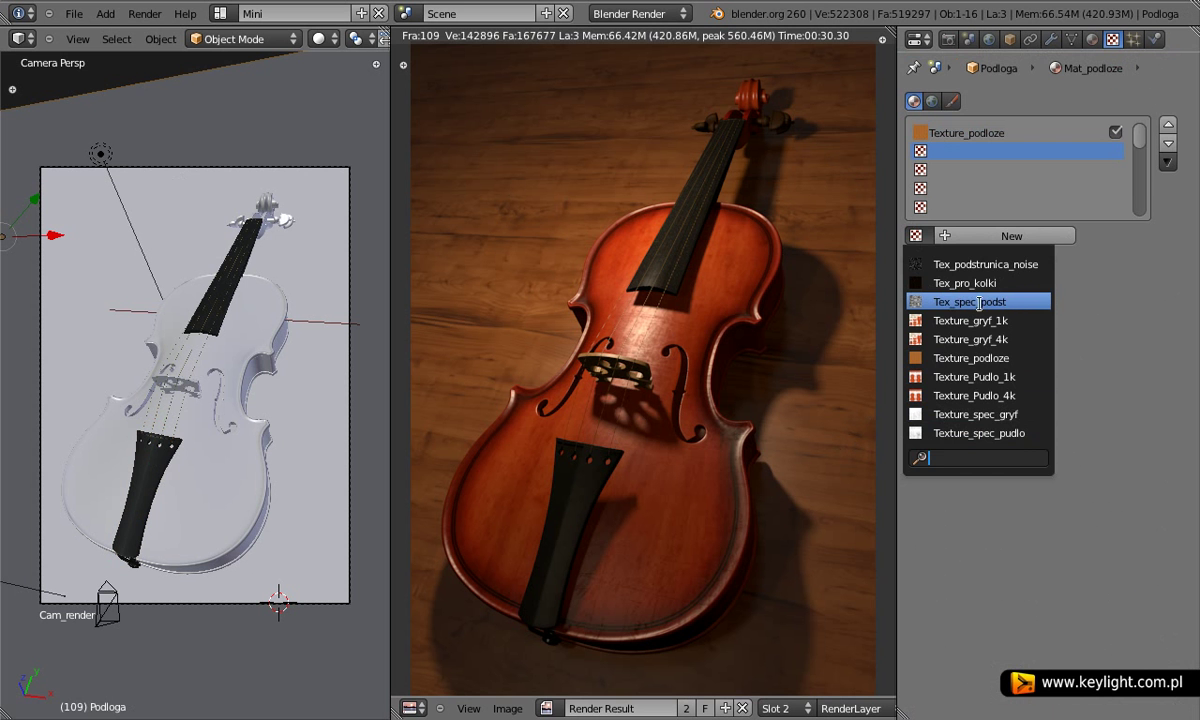
left_click(979, 301)
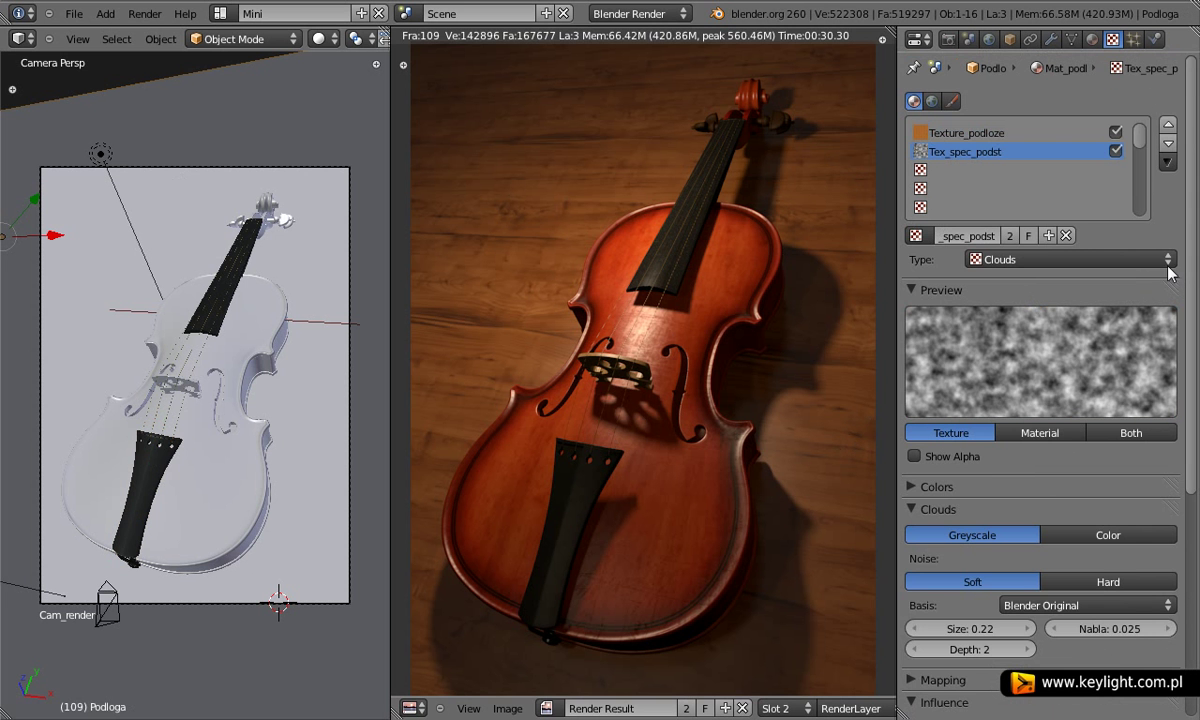
scroll(1180, 300, "down", 5)
scroll(1192, 545, "down", 1)
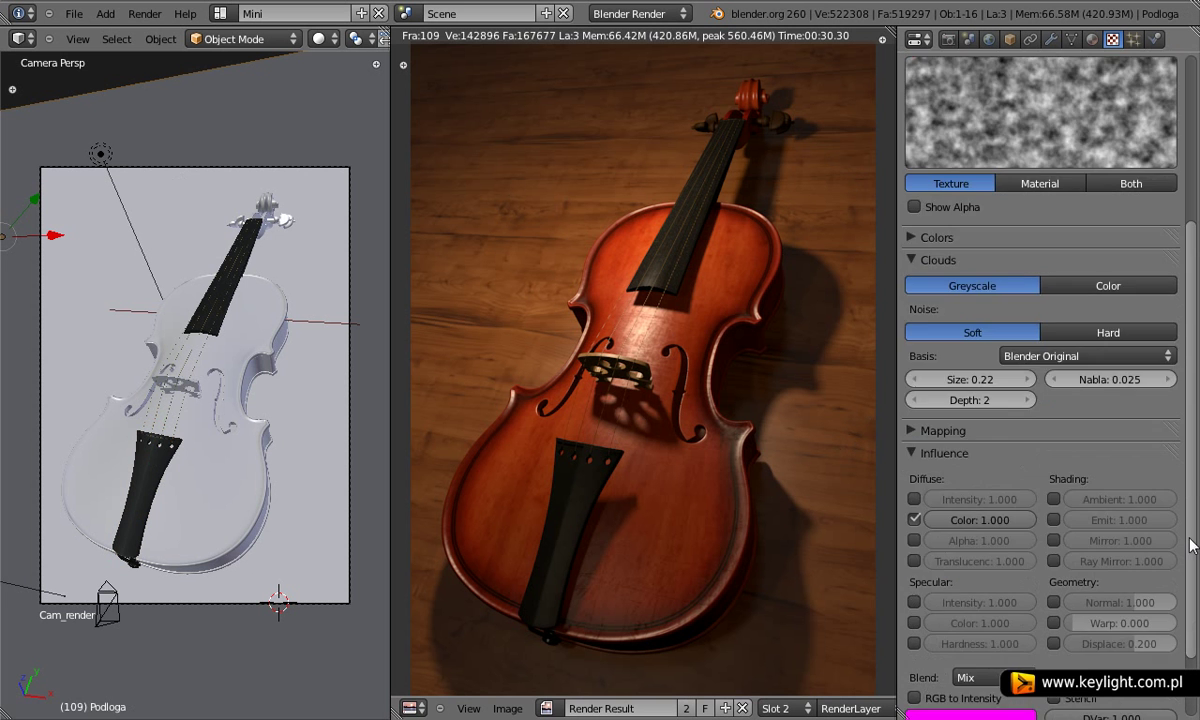
scroll(1192, 545, "down", 2)
left_click(914, 431)
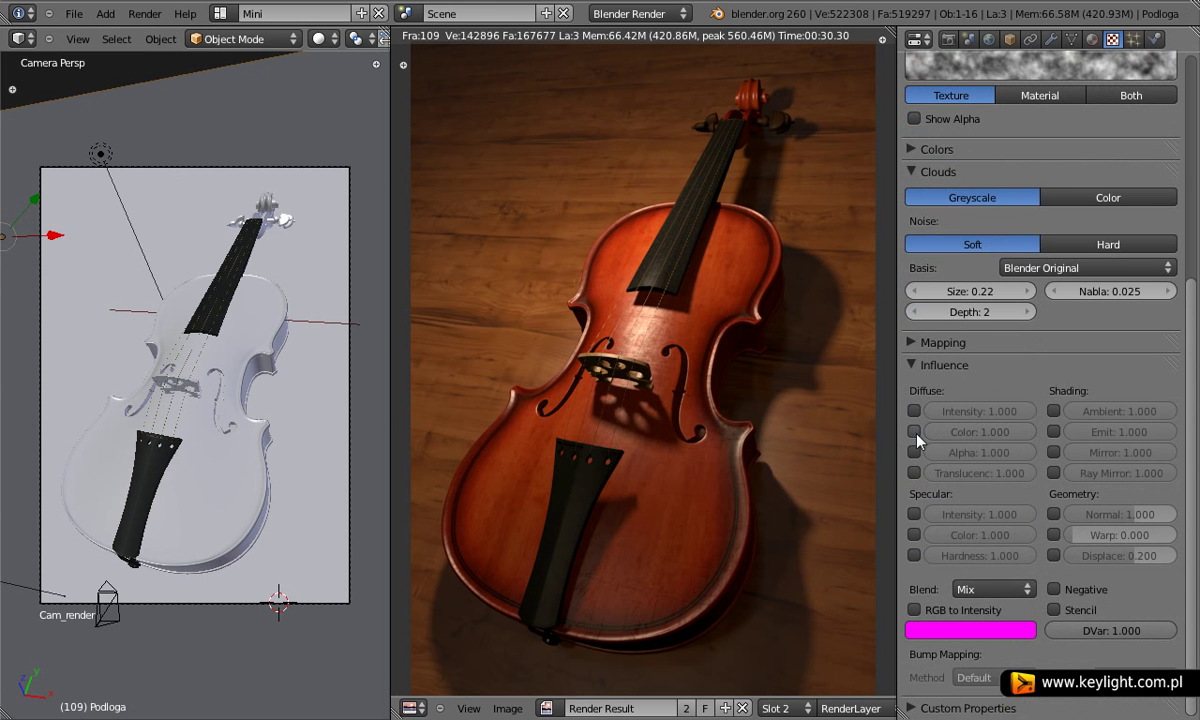
left_click(914, 514)
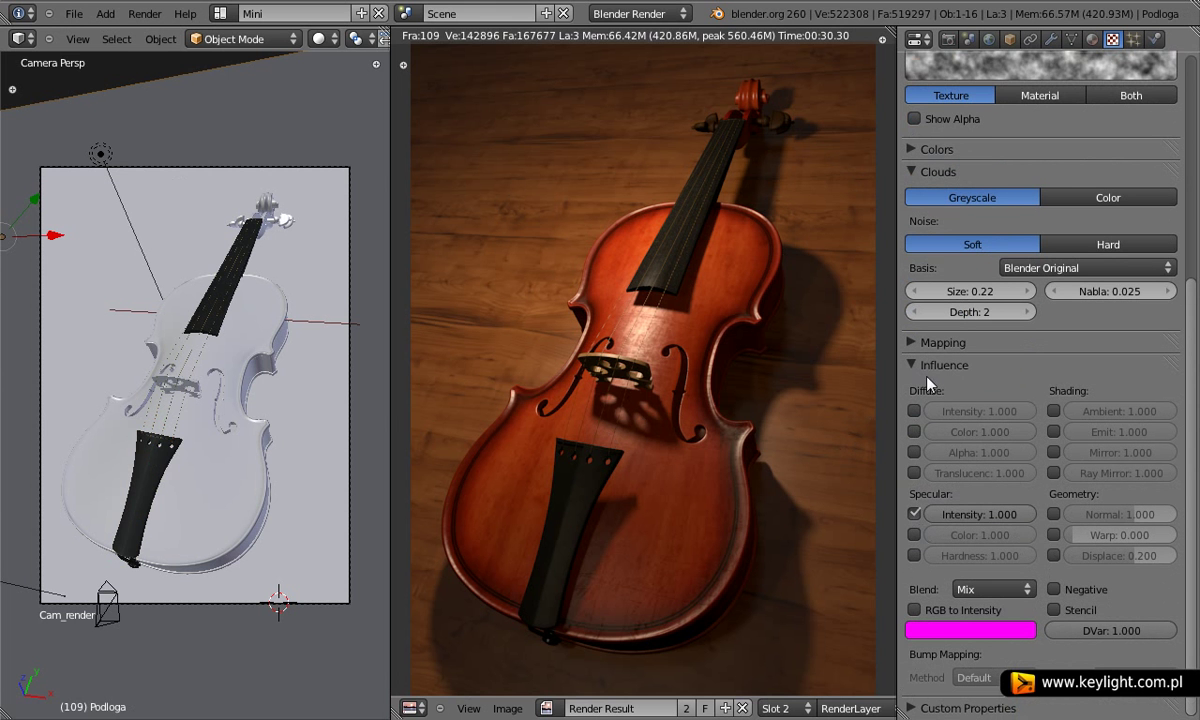
left_click(914, 535)
left_click(914, 556)
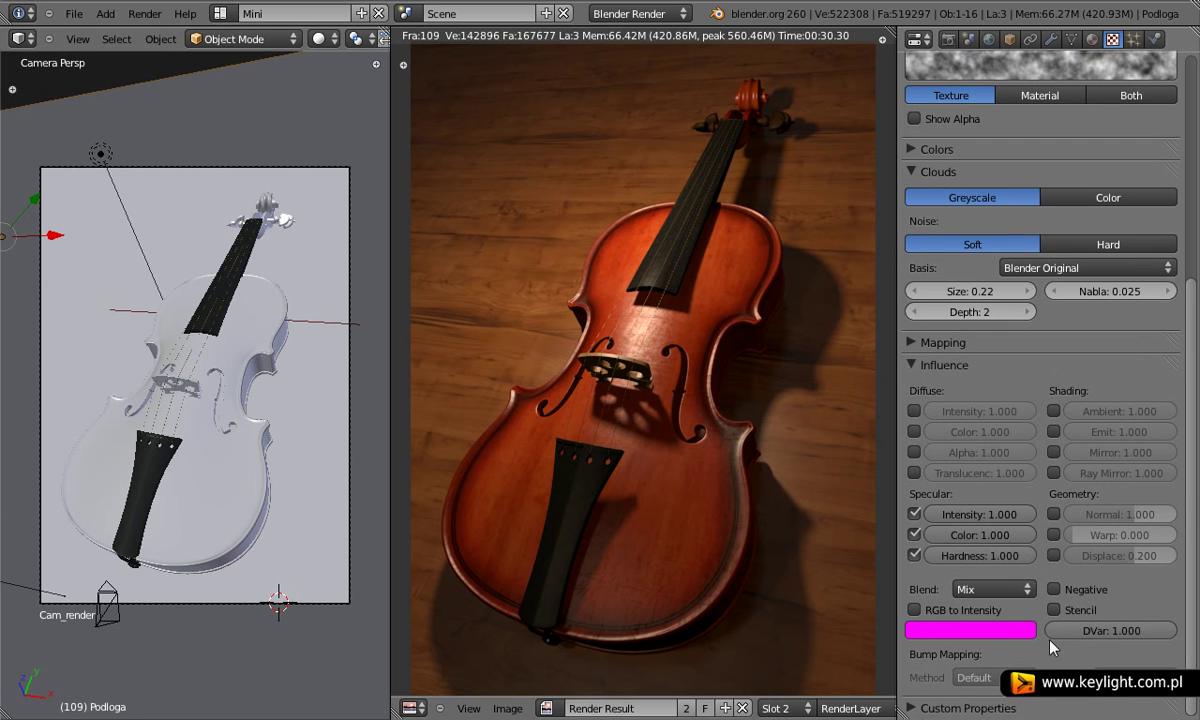
Change the texture's magenta blend colour to a dark grey.
left_click(980, 630)
left_click(935, 584)
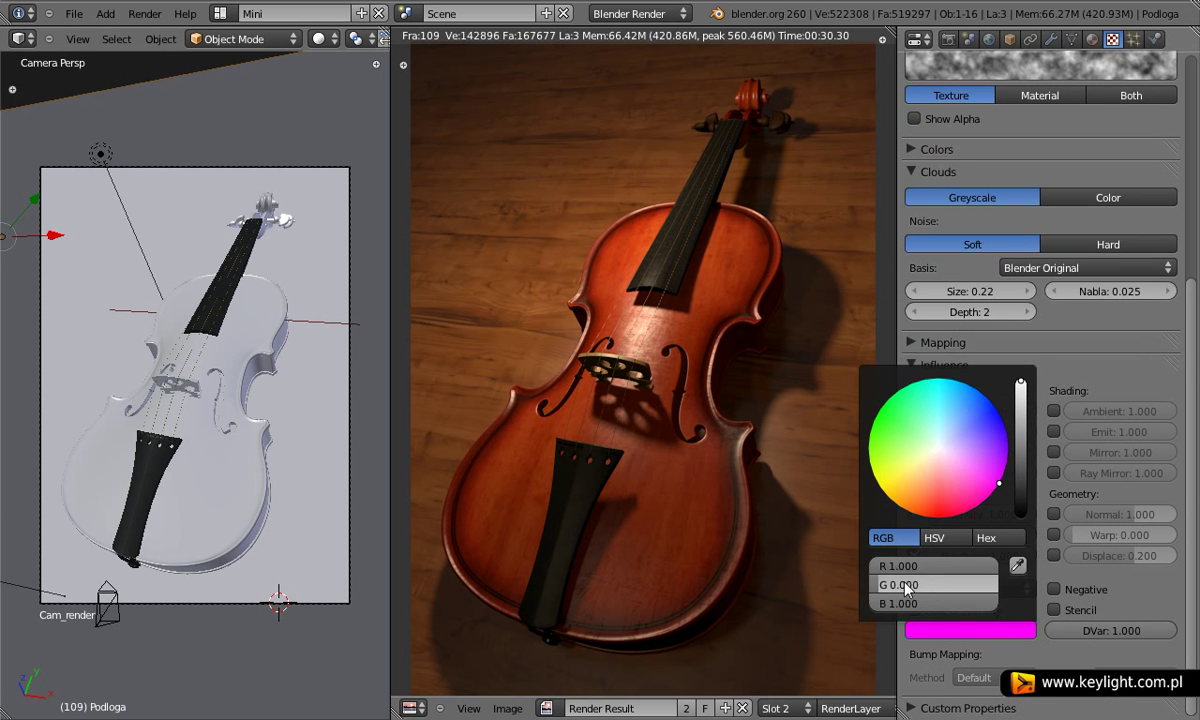
type("1")
key("Return")
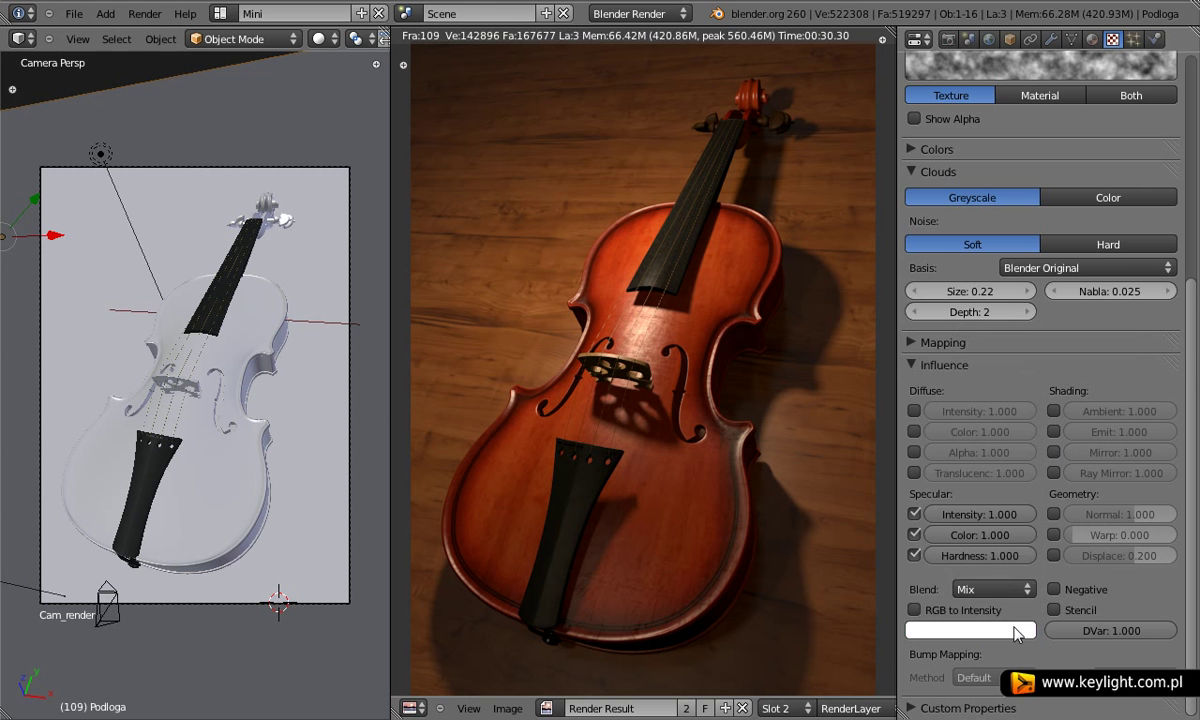
left_click(945, 628)
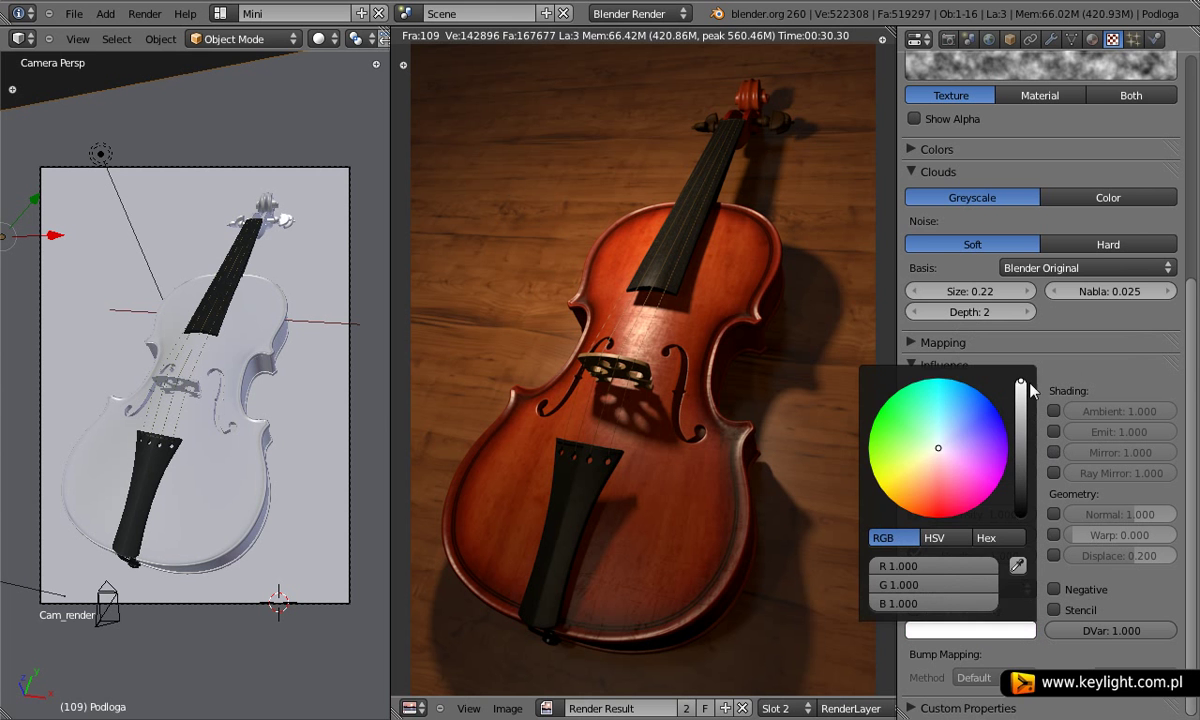
left_click_drag(1020, 385, 1028, 447)
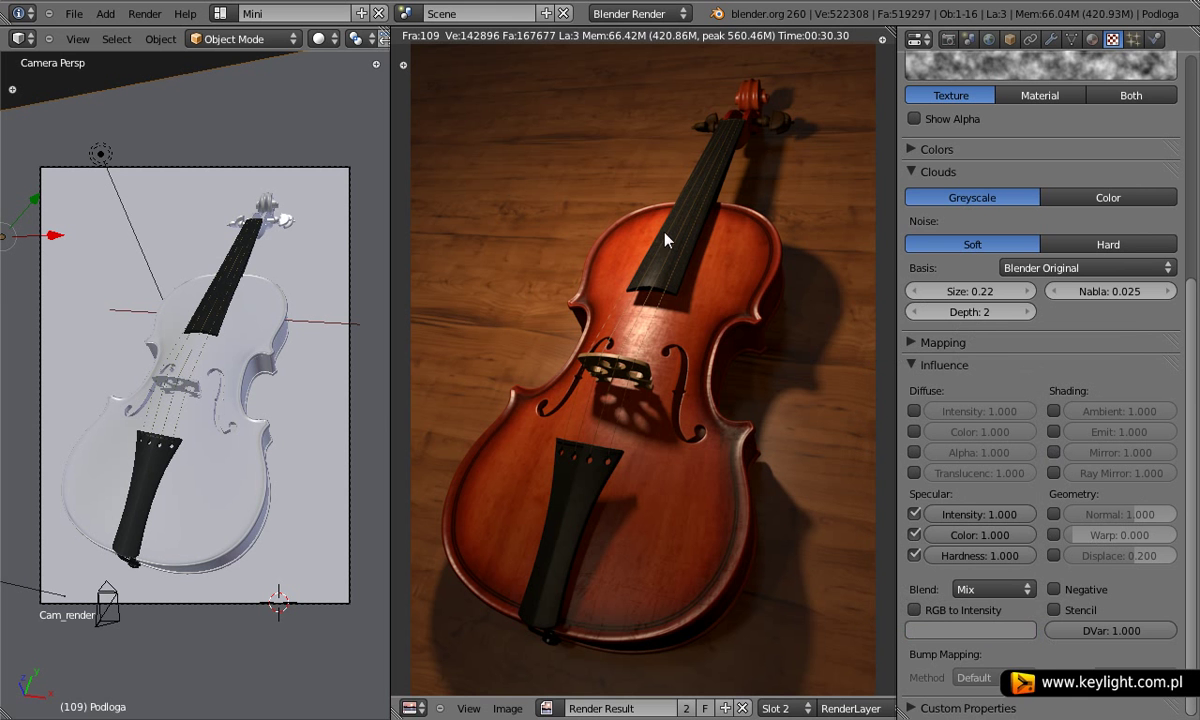
Switch the render view to empty Slot 3 and save the blend file over the existing copy.
left_click(778, 708)
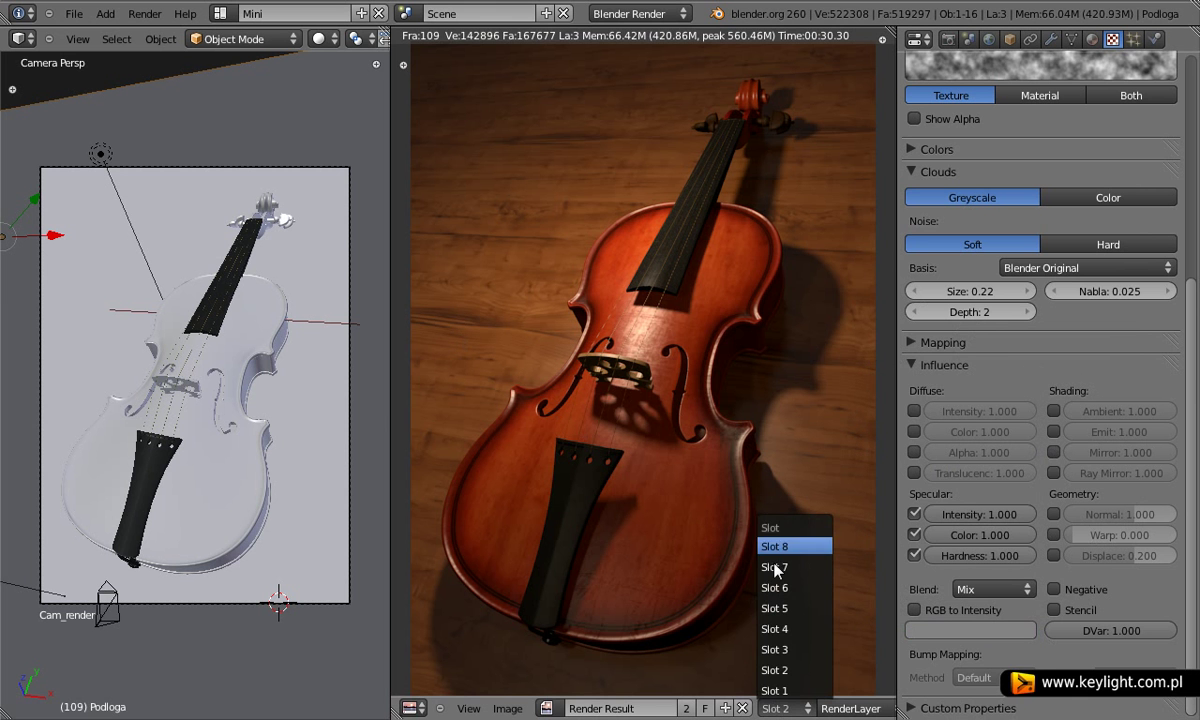
left_click(795, 647)
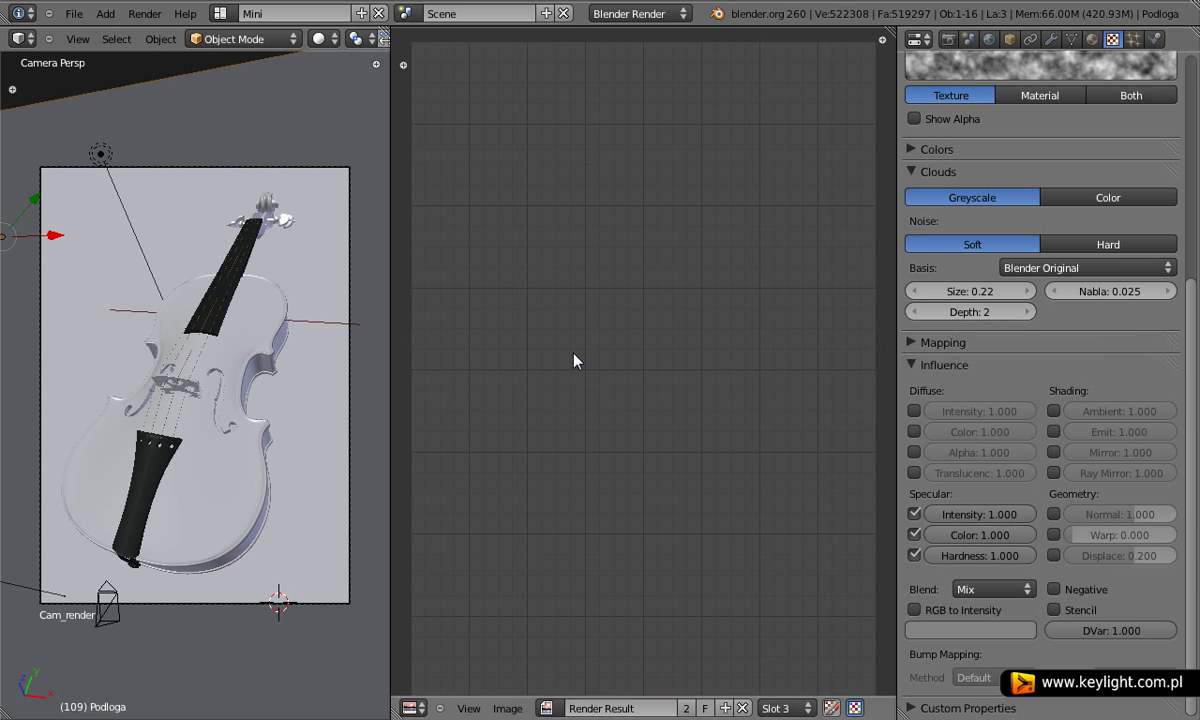
key("ctrl+s")
left_click(575, 360)
Compare the renders in Slot 2 and Slot 3, ending on Slot 3.
left_click(780, 708)
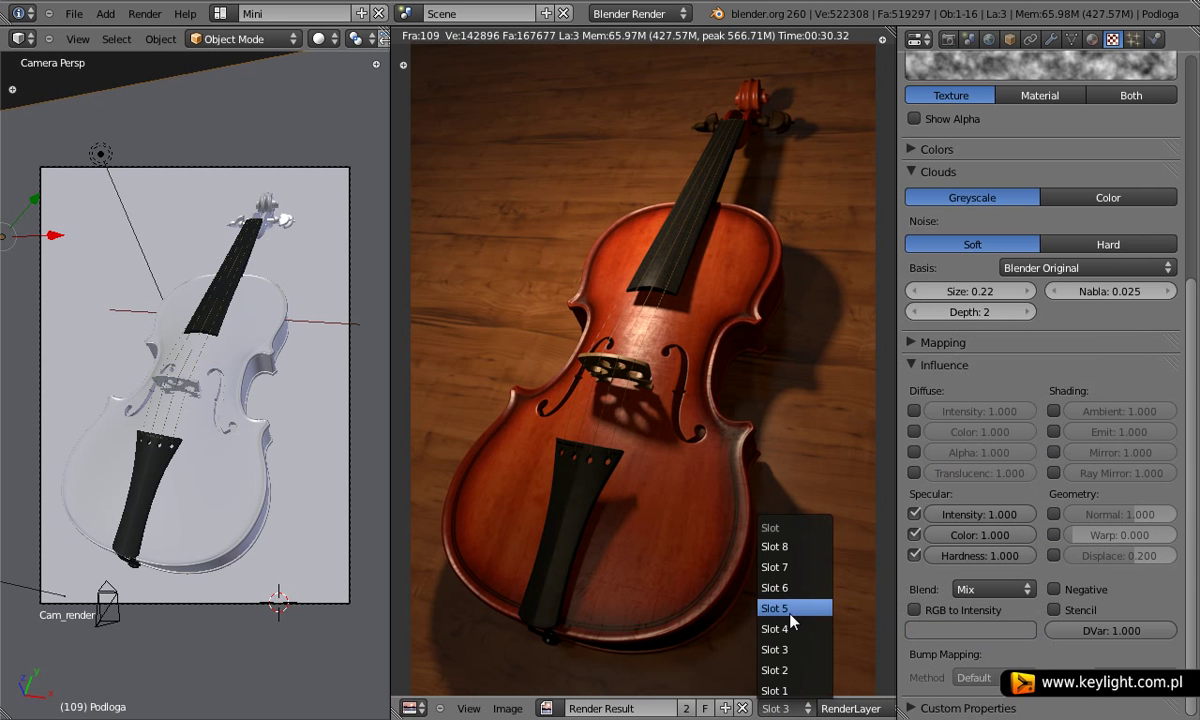
left_click(806, 676)
left_click(780, 708)
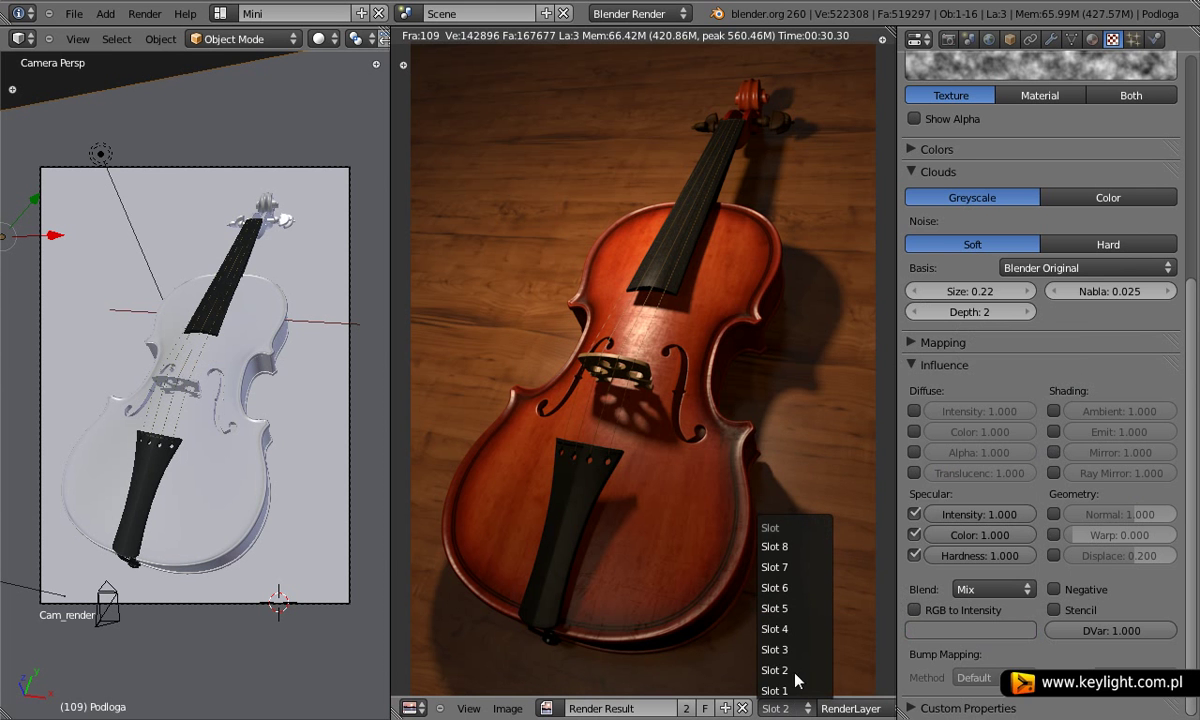
left_click(793, 651)
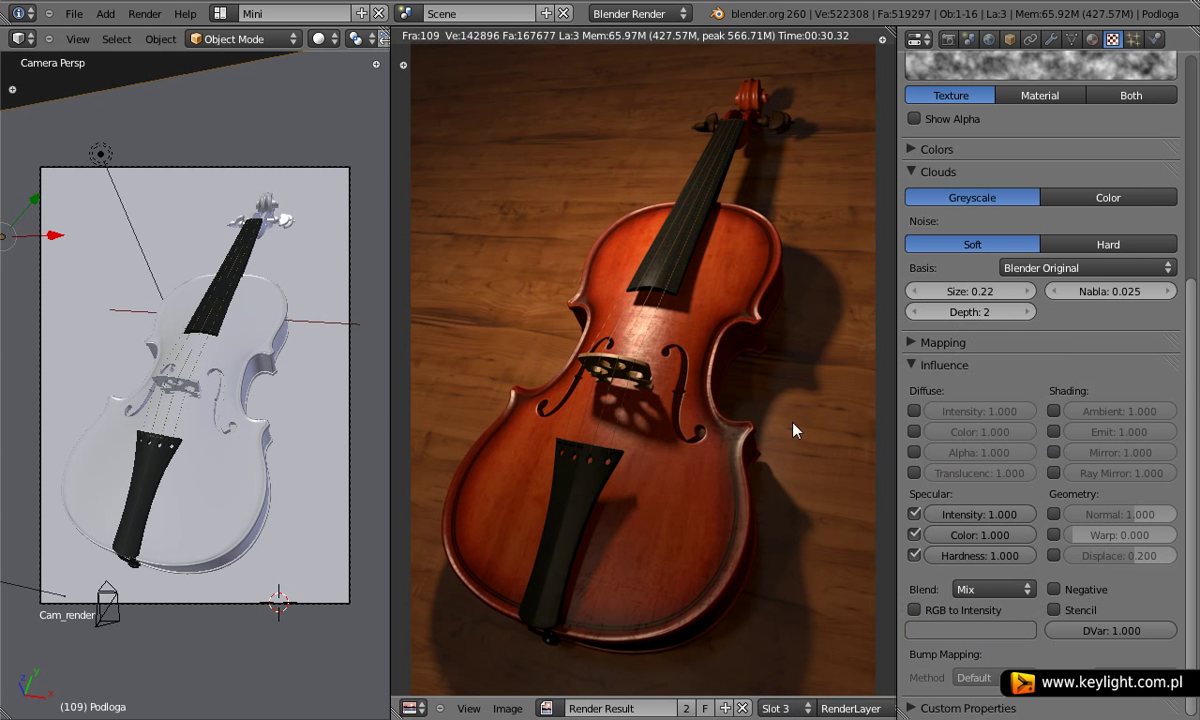
left_click(783, 708)
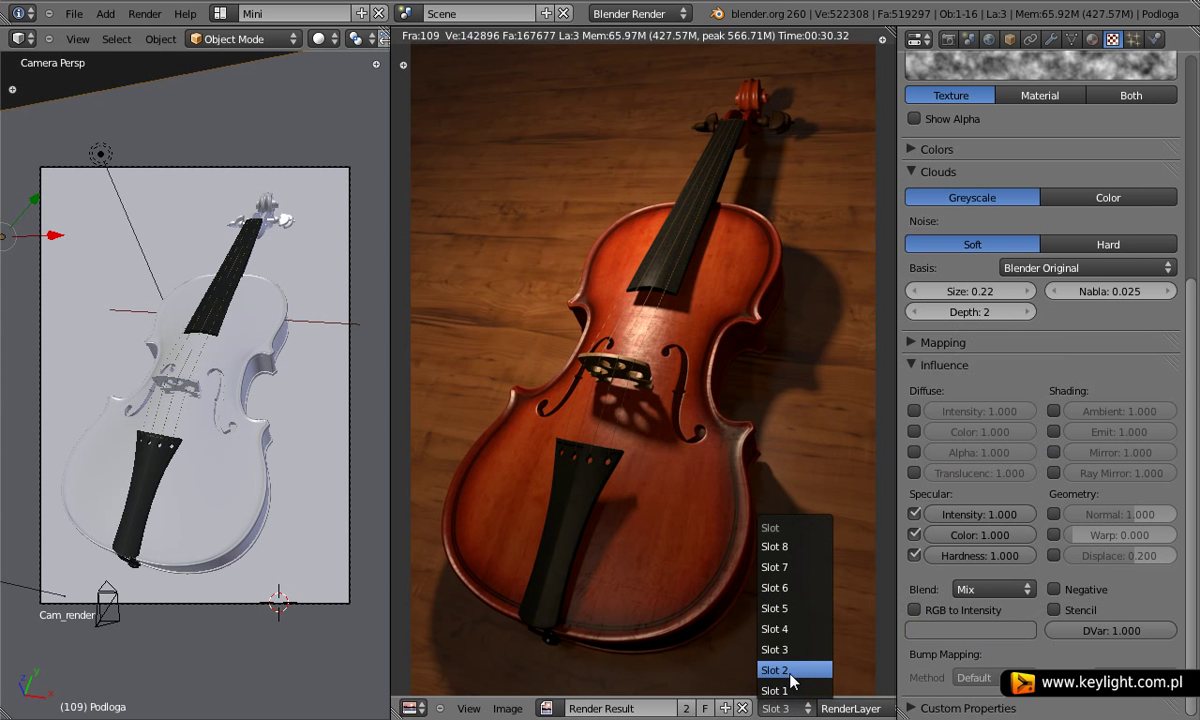
left_click(791, 672)
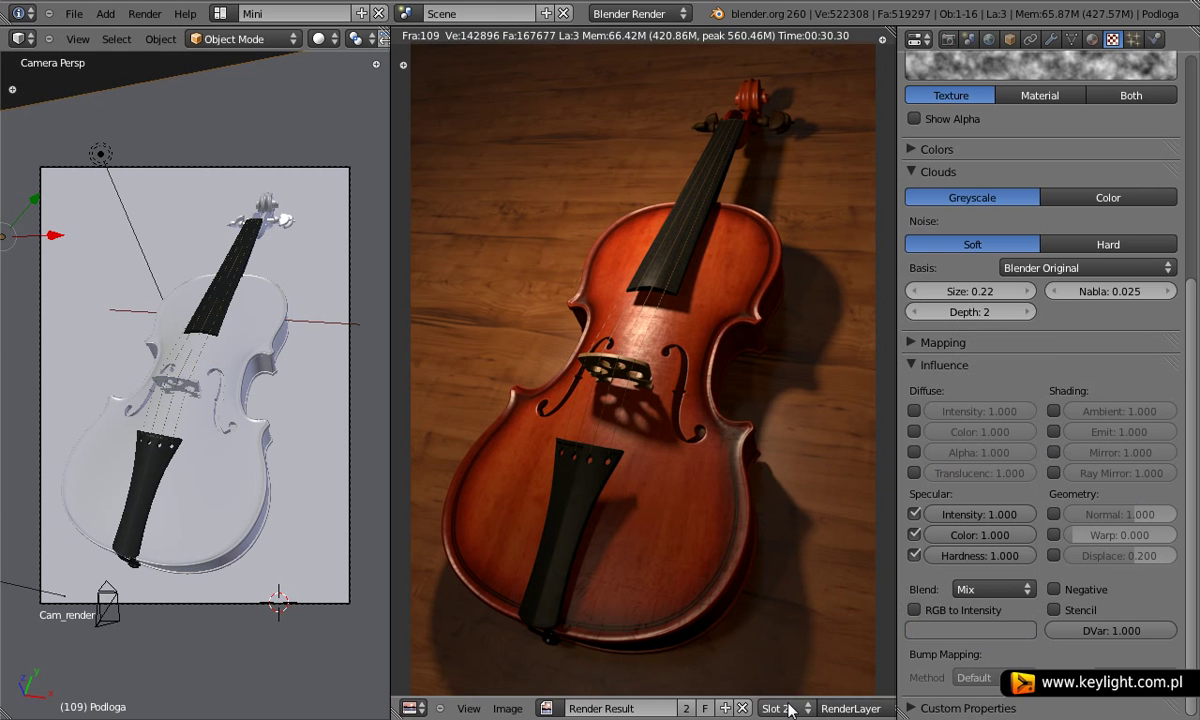
left_click(777, 707)
left_click(804, 651)
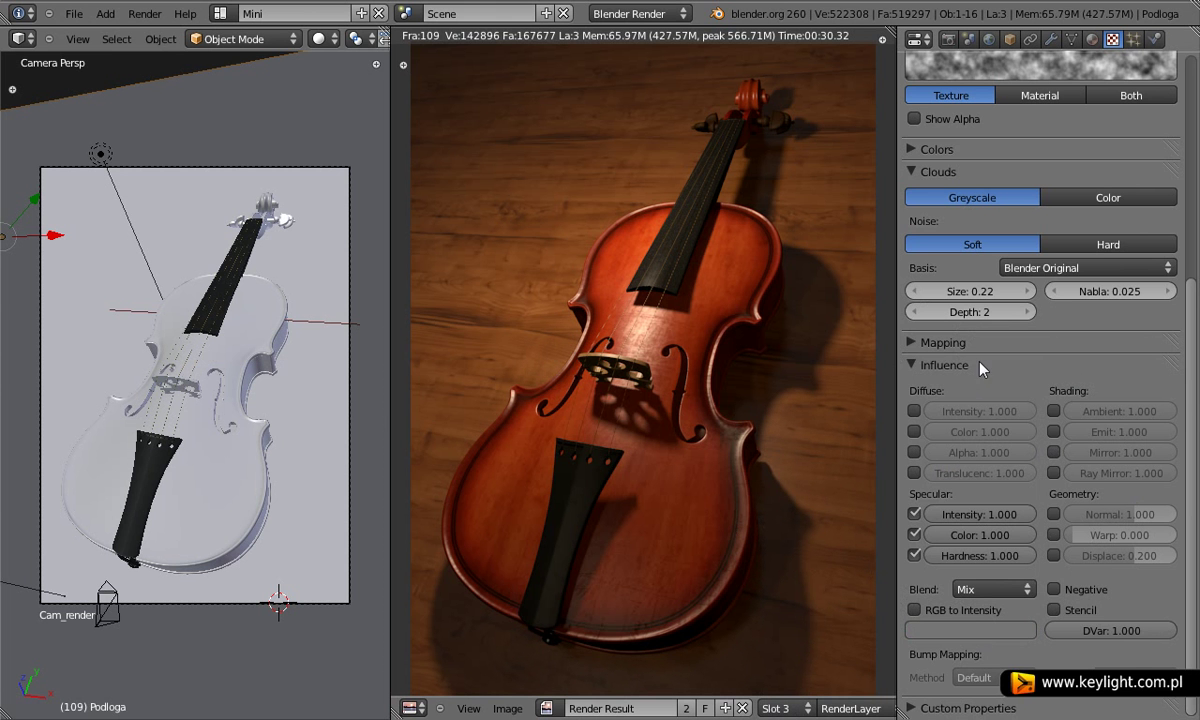
Set the specular hardness influence to 0.100, re-render, and compare with the Slot 2 render.
left_click(1000, 557)
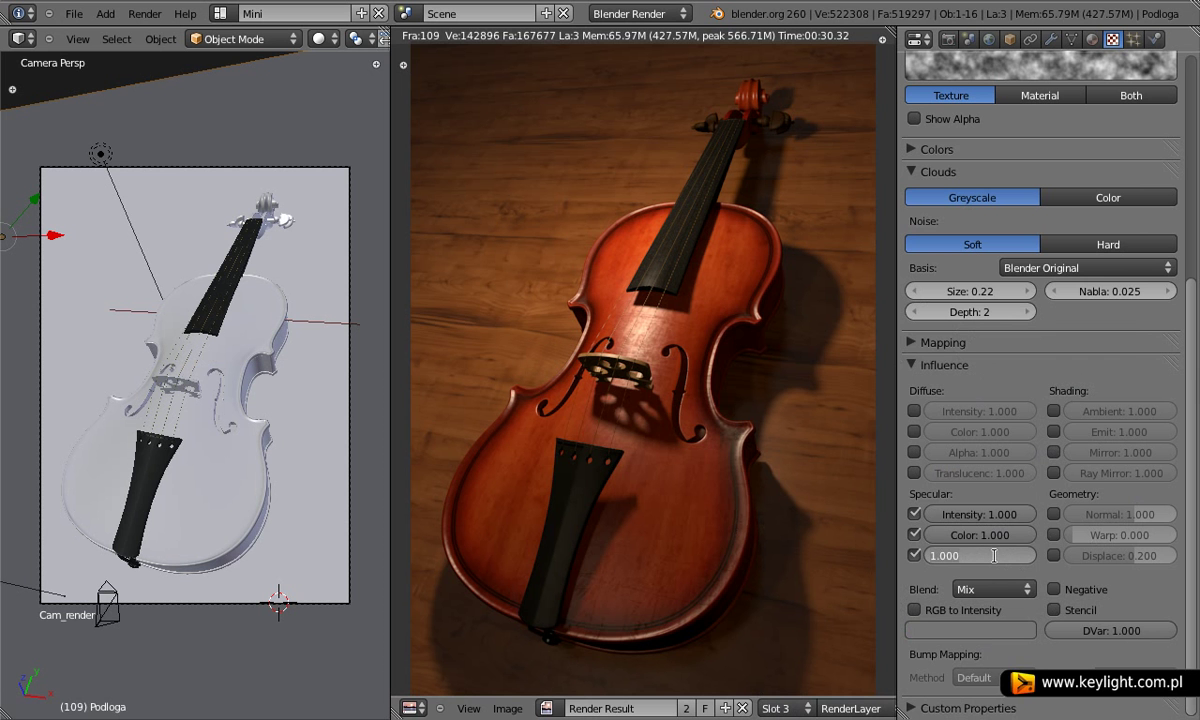
type("0.")
type("1")
key("Return")
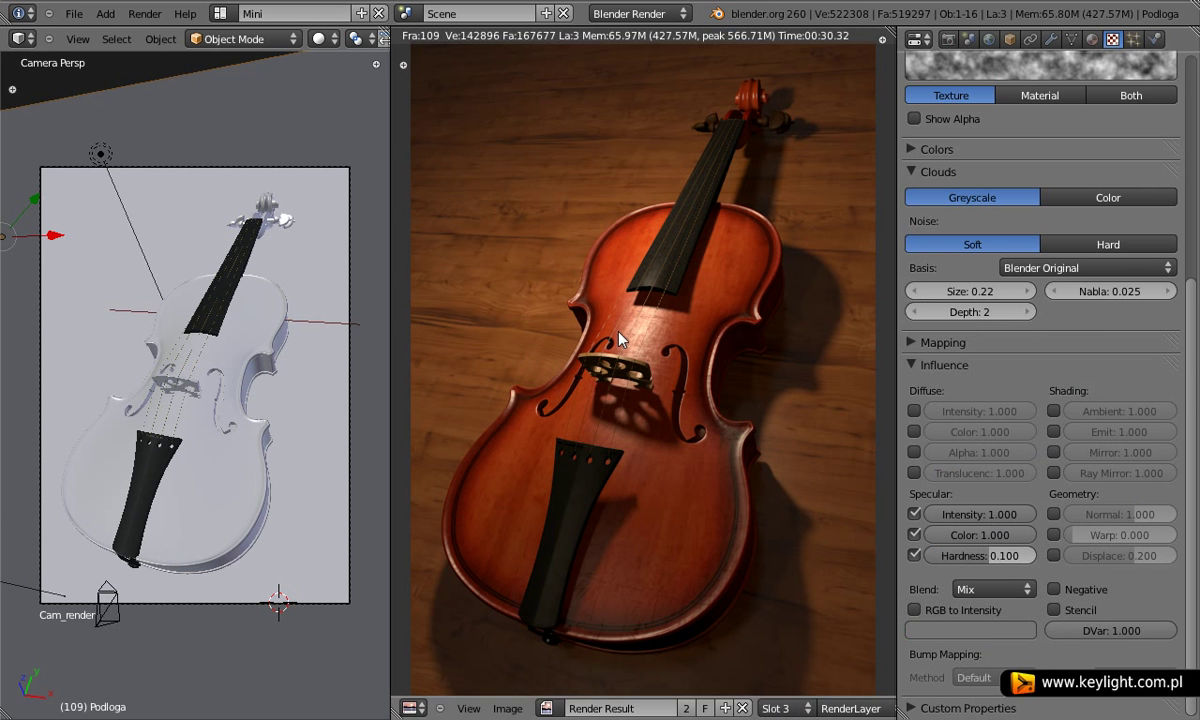
key("F12")
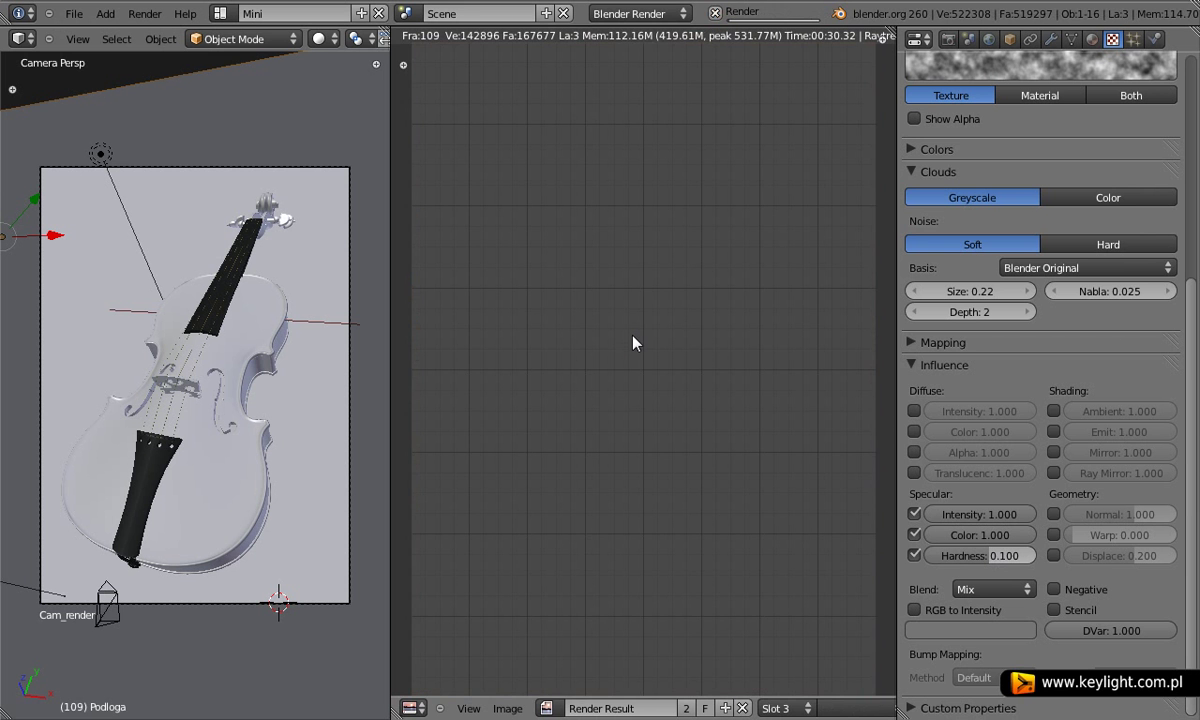
left_click(775, 708)
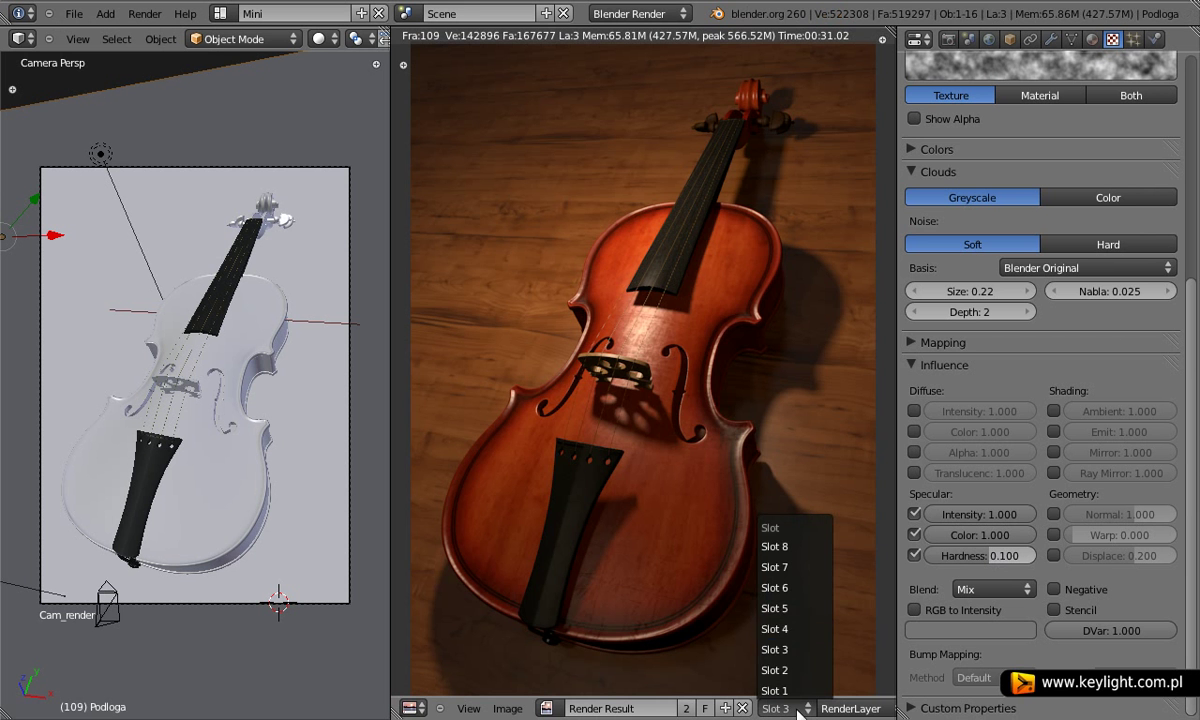
left_click(800, 670)
left_click(795, 708)
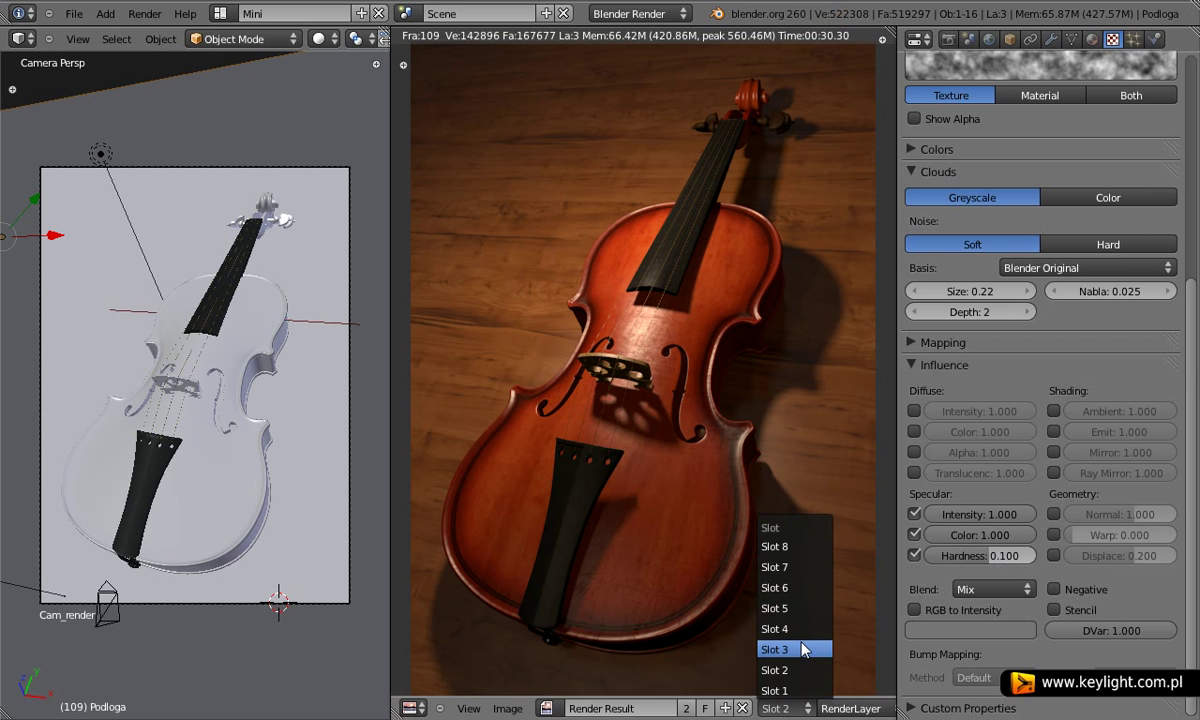
left_click(800, 649)
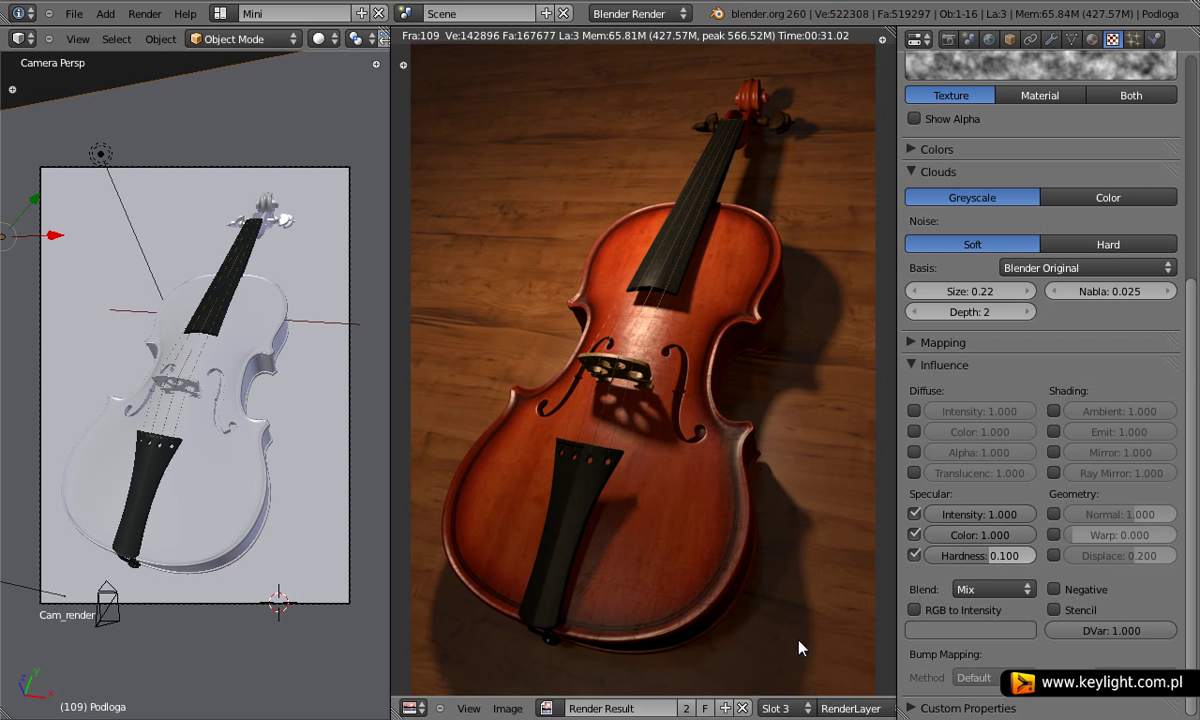
scroll(998, 500, "up", 5)
scroll(998, 500, "up", 2)
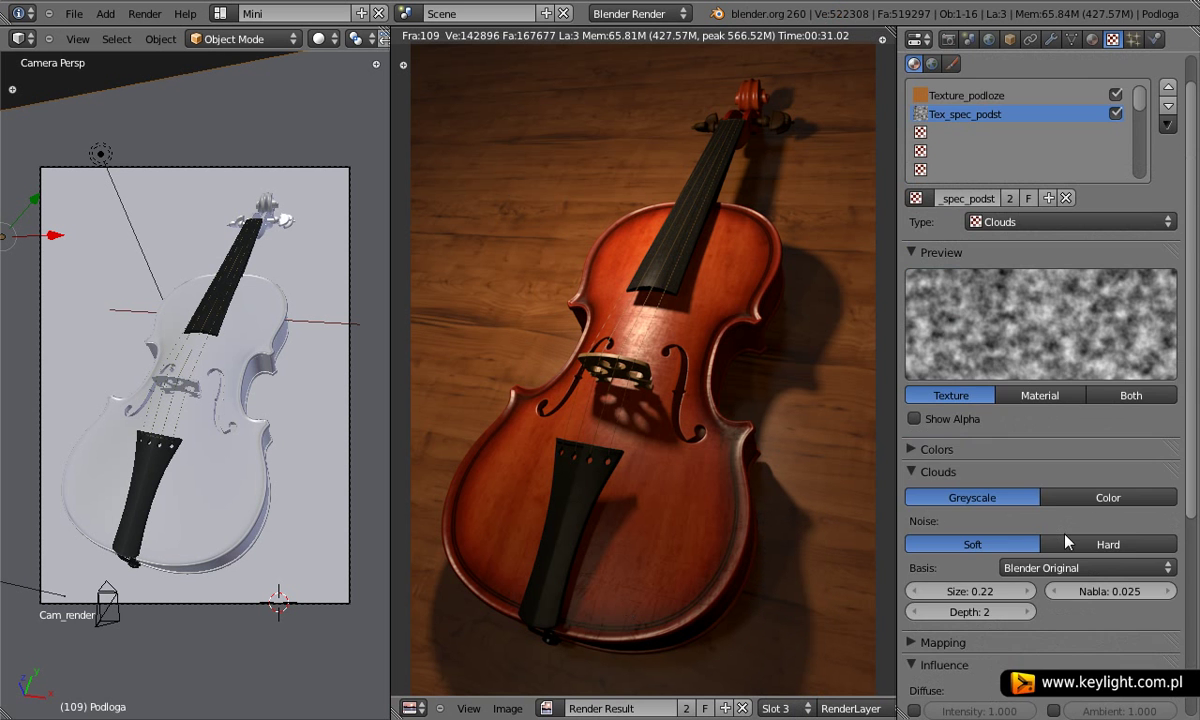
scroll(998, 500, "up", 2)
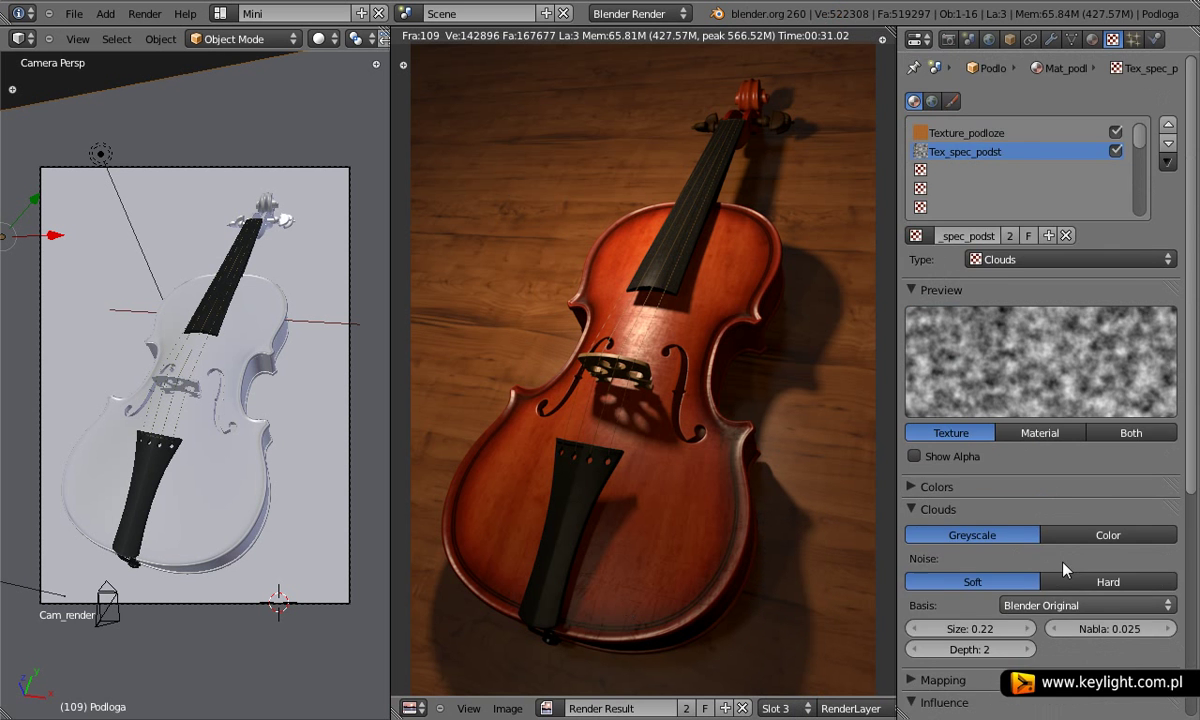
Raise the floor material's specular intensity to 1.000 and re-render with F12.
left_click(1091, 39)
scroll(993, 408, "up", 2)
scroll(993, 408, "up", 3)
scroll(993, 380, "up", 3)
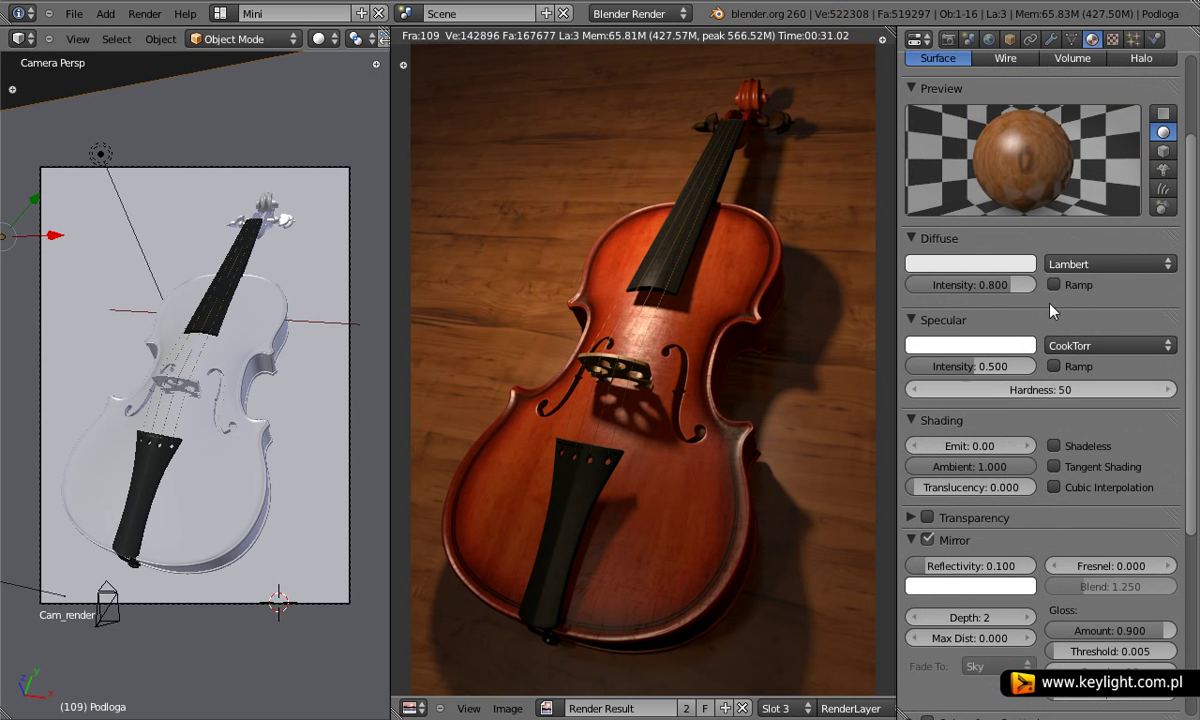
left_click_drag(972, 368, 1049, 370)
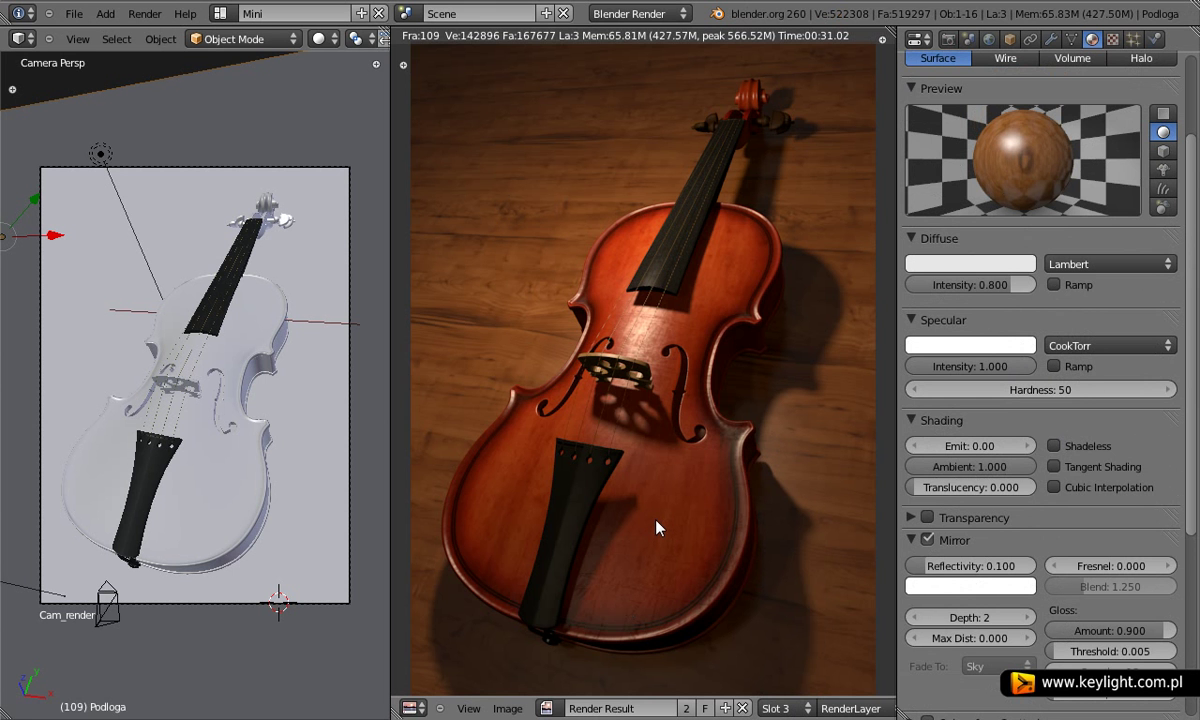
key("F12")
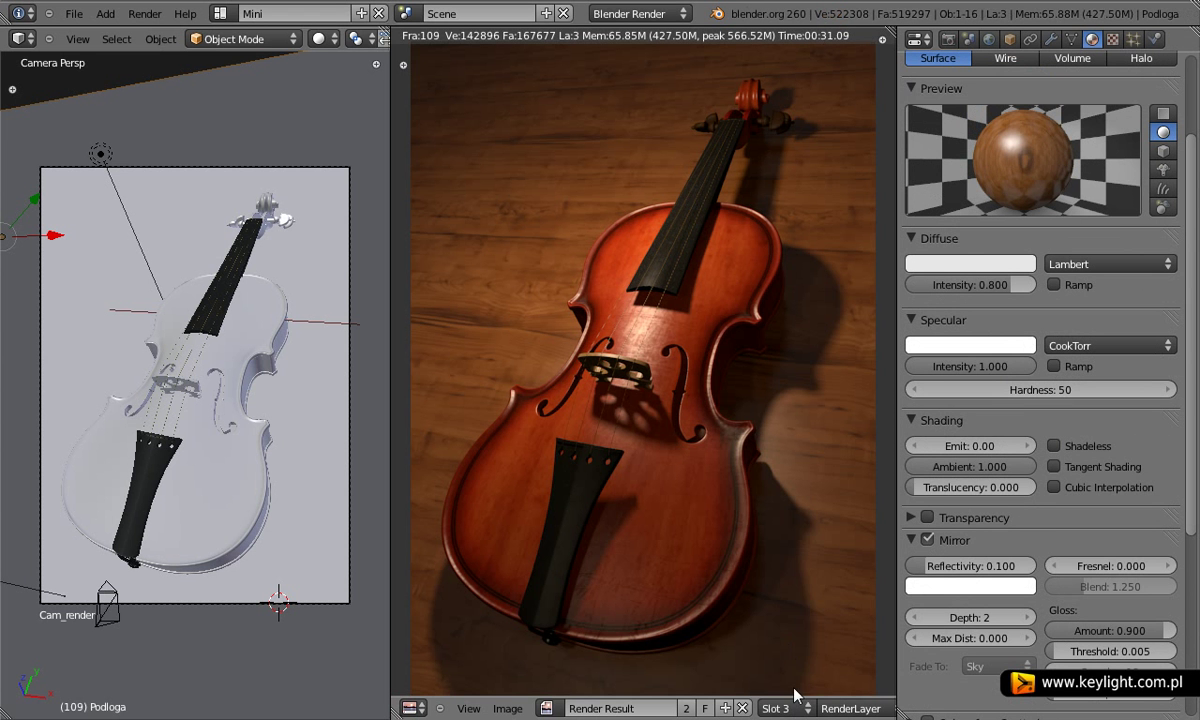
Compare the new Slot 3 render against the earlier Slot 2 render.
left_click(783, 708)
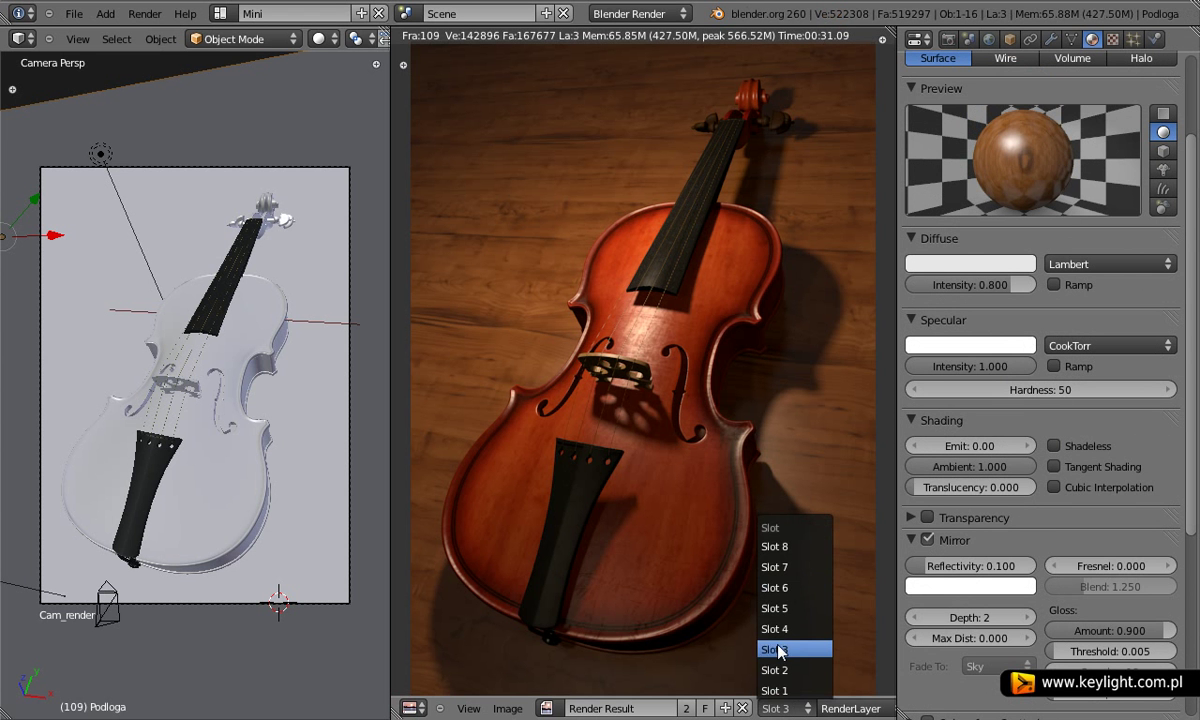
left_click(778, 670)
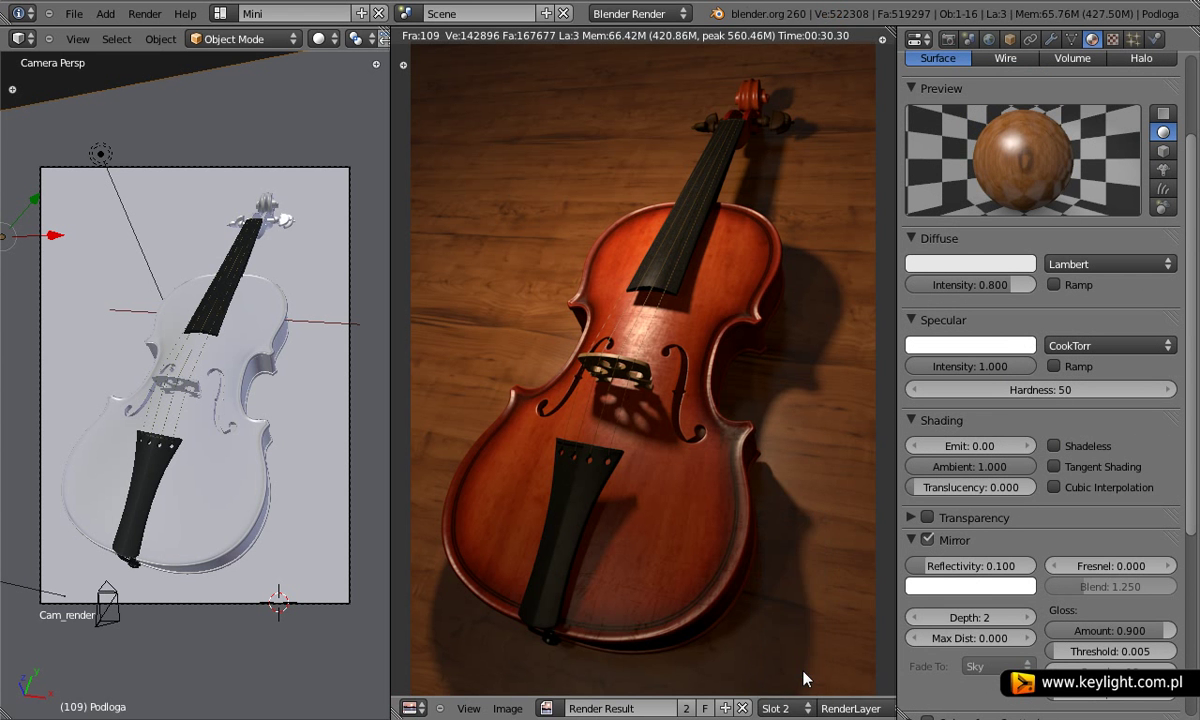
left_click(785, 708)
left_click(798, 658)
left_click(795, 710)
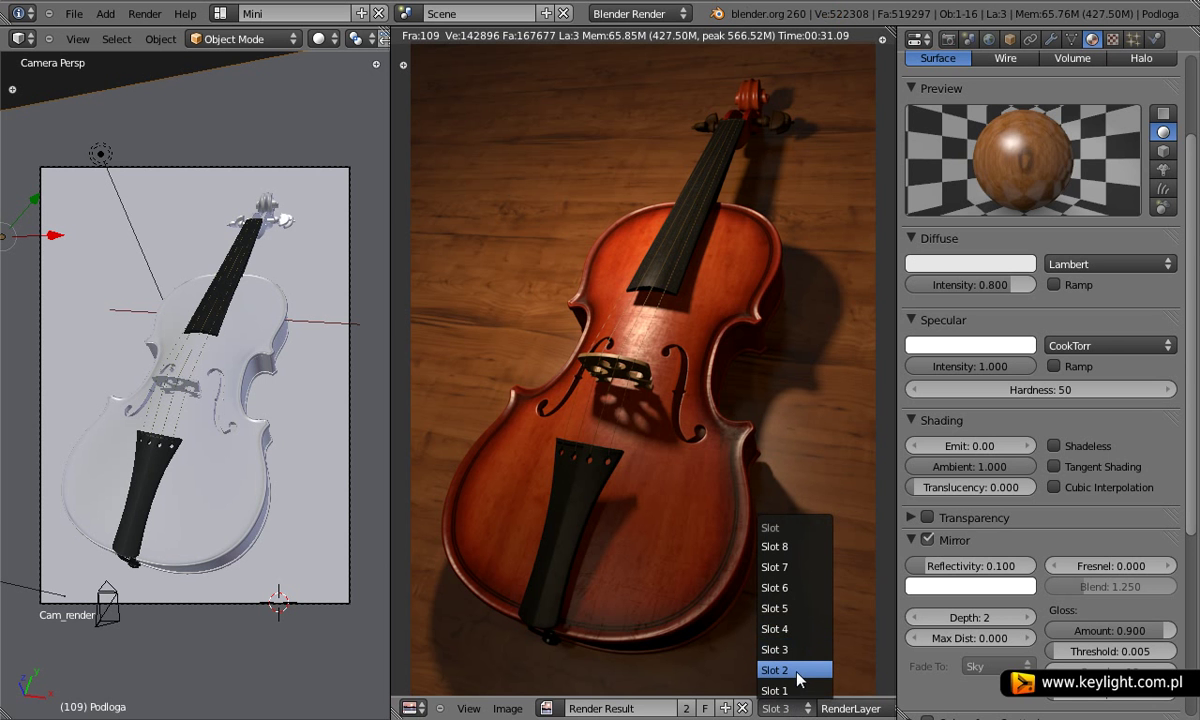
left_click(790, 670)
left_click(790, 710)
left_click(798, 652)
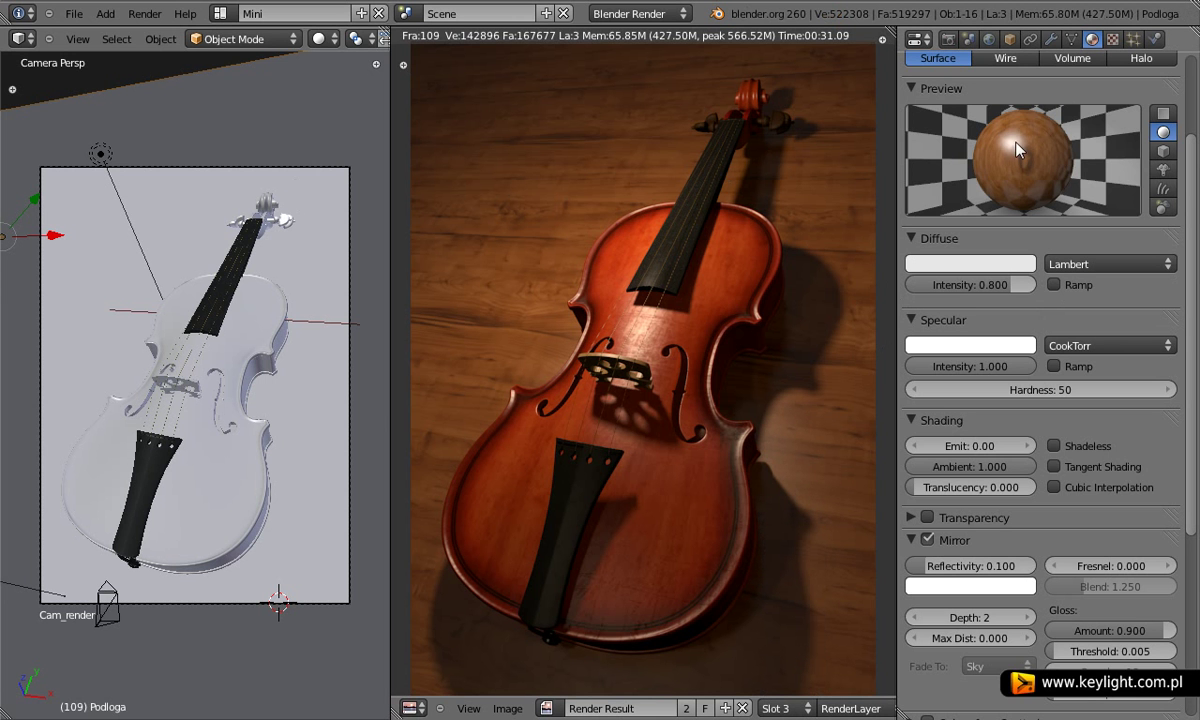
Set the floor's mirror reflectivity to 0.150 and re-render with F12.
scroll(1048, 412, "down", 4)
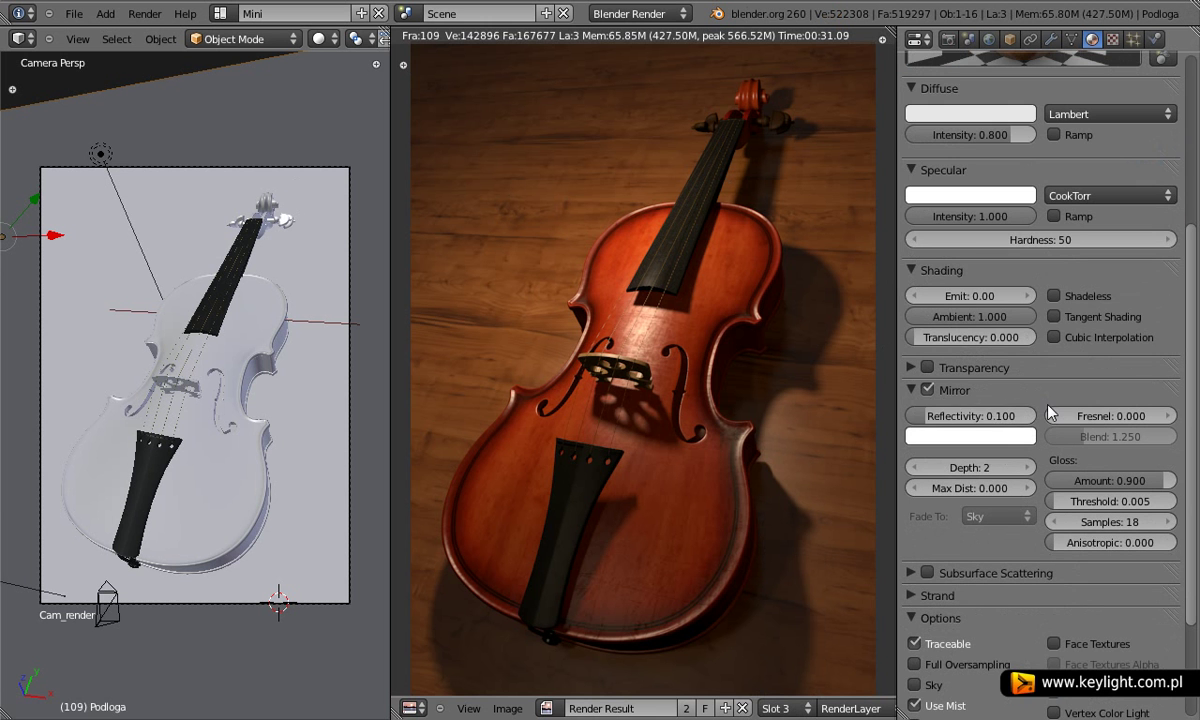
left_click(990, 416)
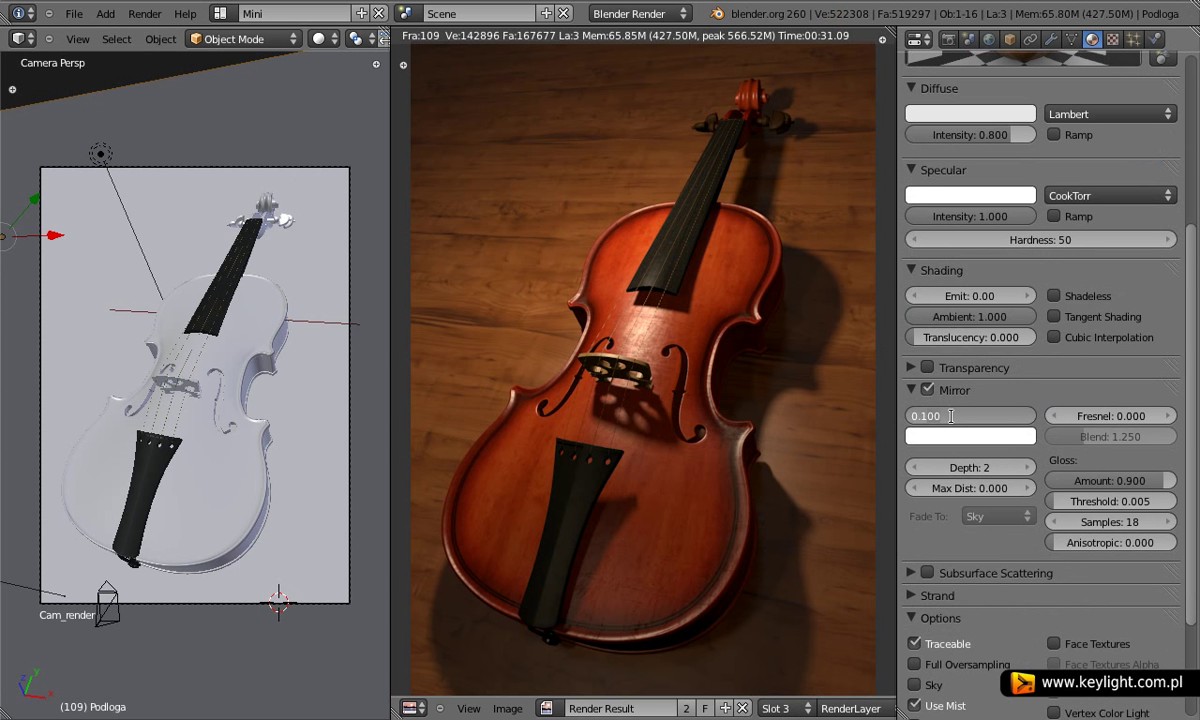
key("BackSpace")
key("BackSpace")
type("5")
key("Return")
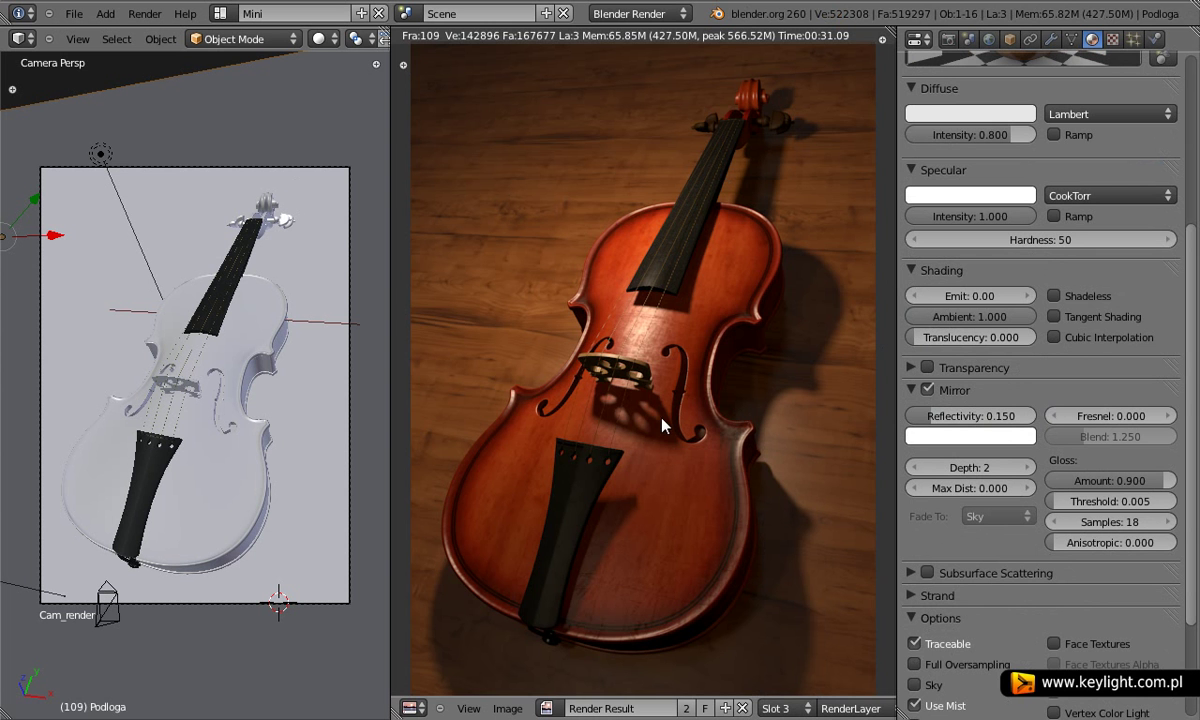
key("F12")
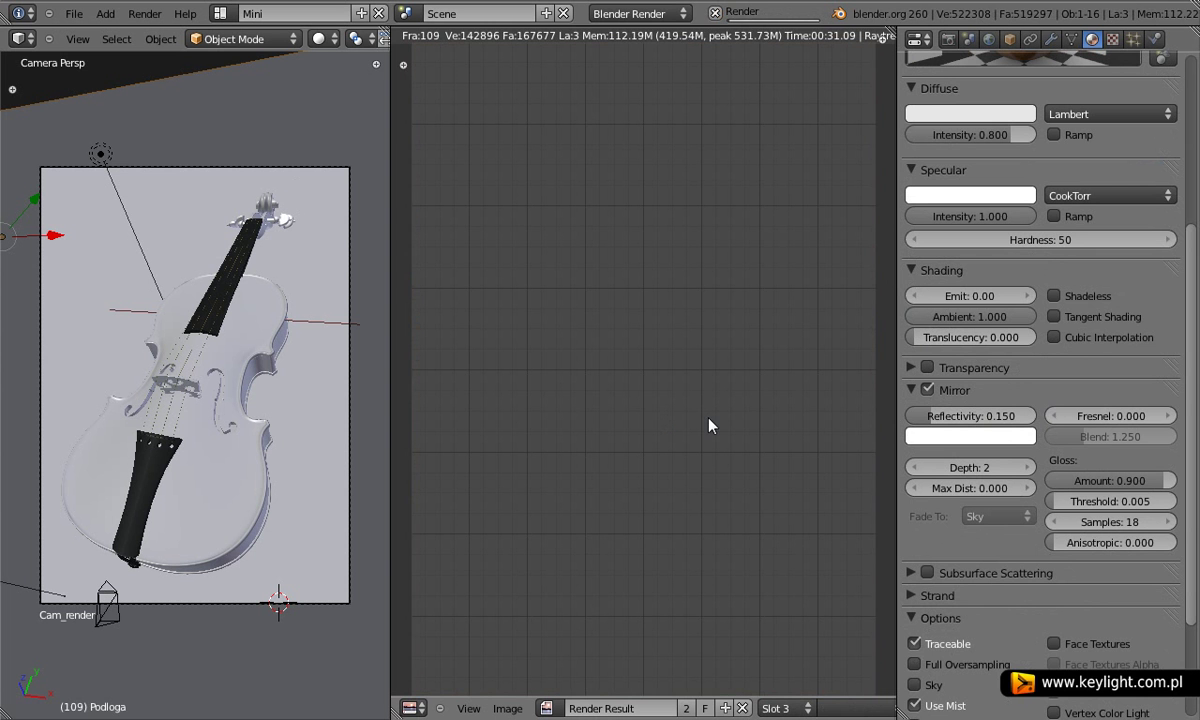
Toggle repeatedly between the Slot 2 and Slot 3 renders to compare the reflectivity change.
left_click(785, 708)
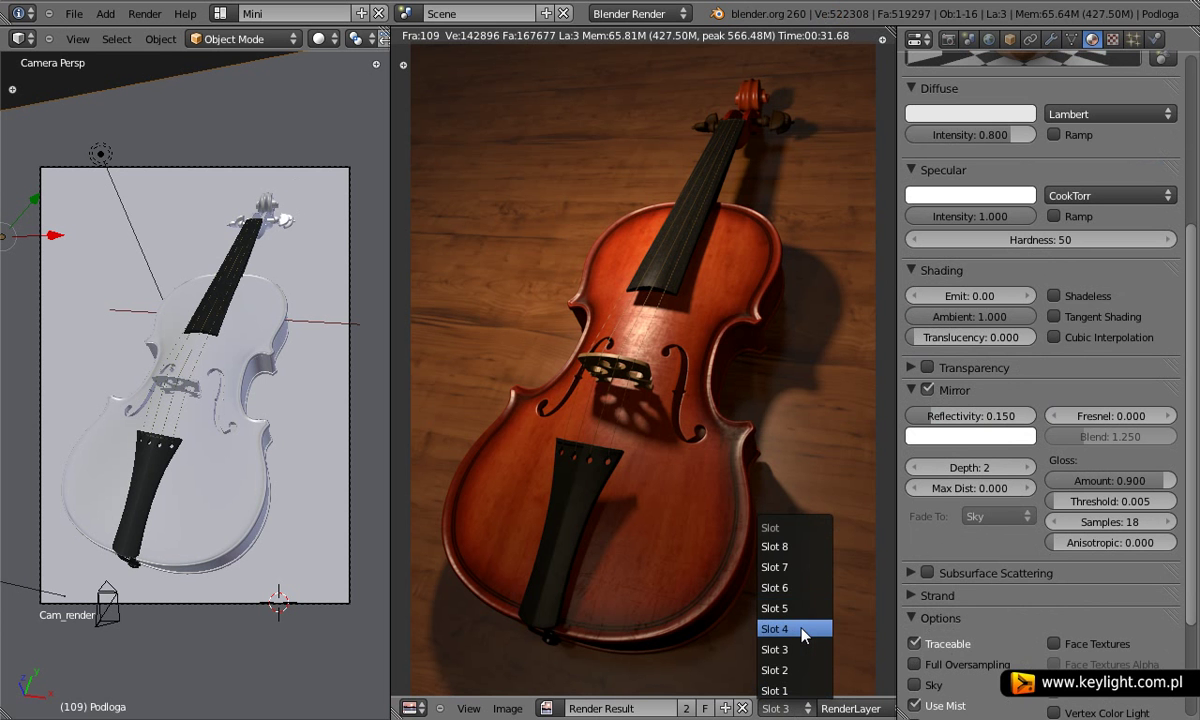
left_click(795, 670)
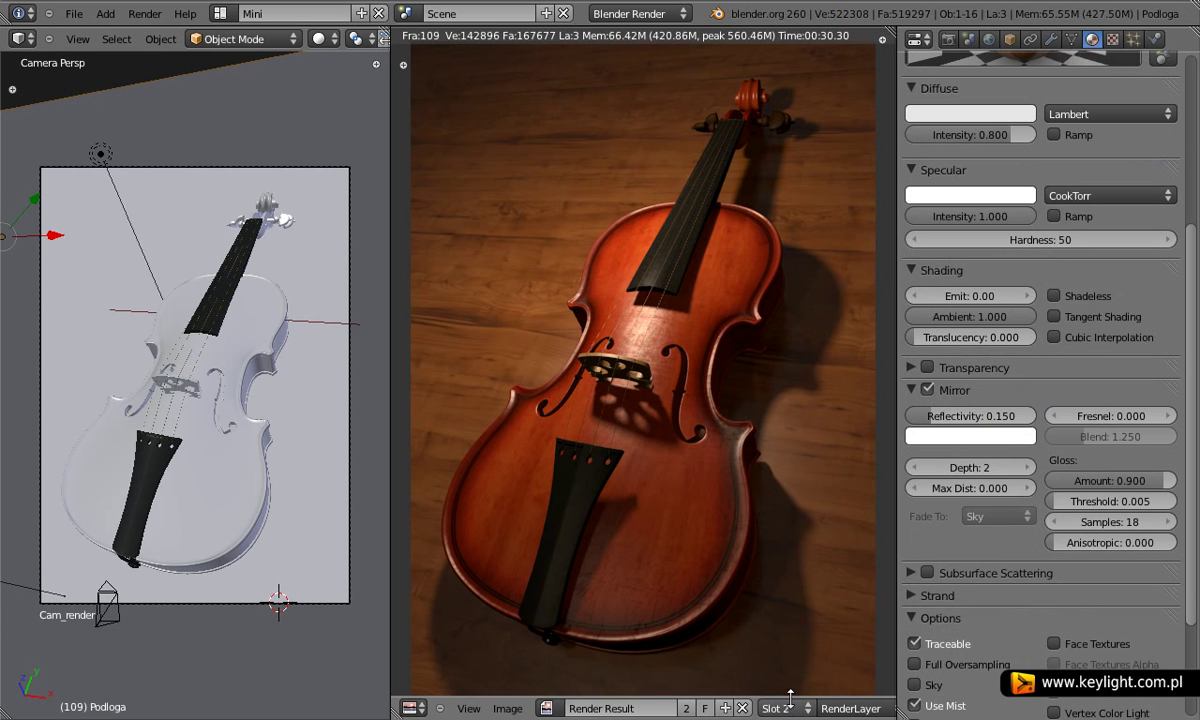
left_click(790, 708)
left_click(795, 646)
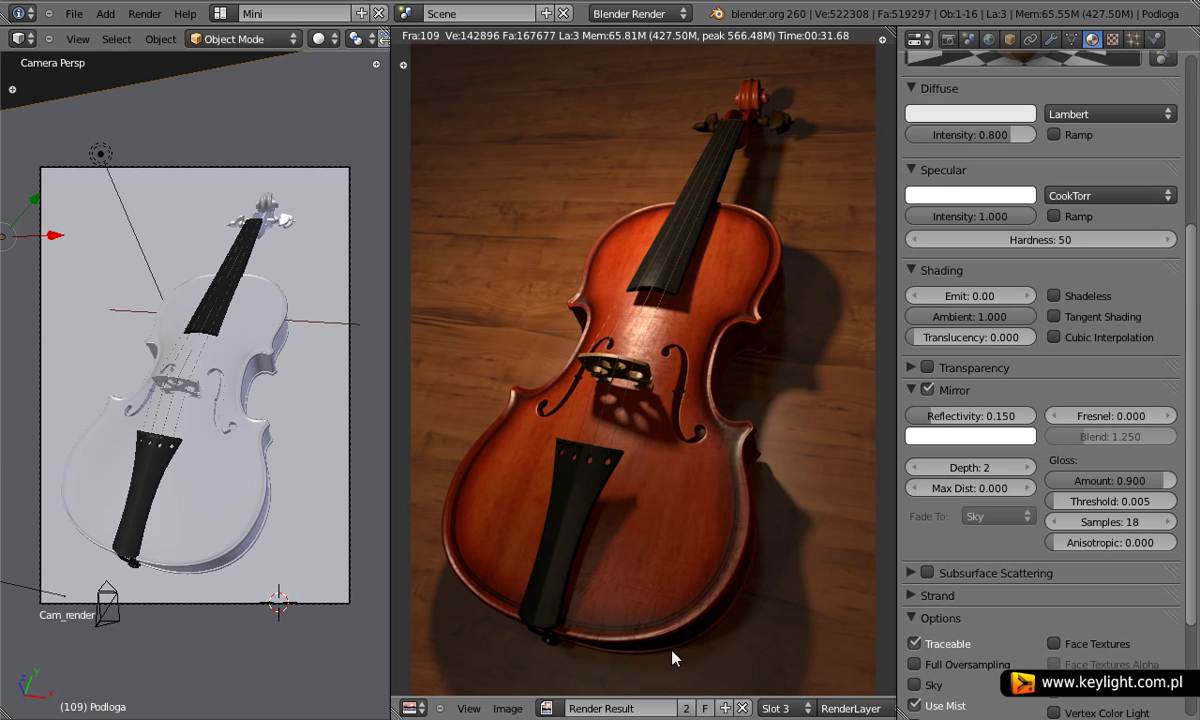
left_click(780, 708)
left_click(794, 674)
left_click(782, 708)
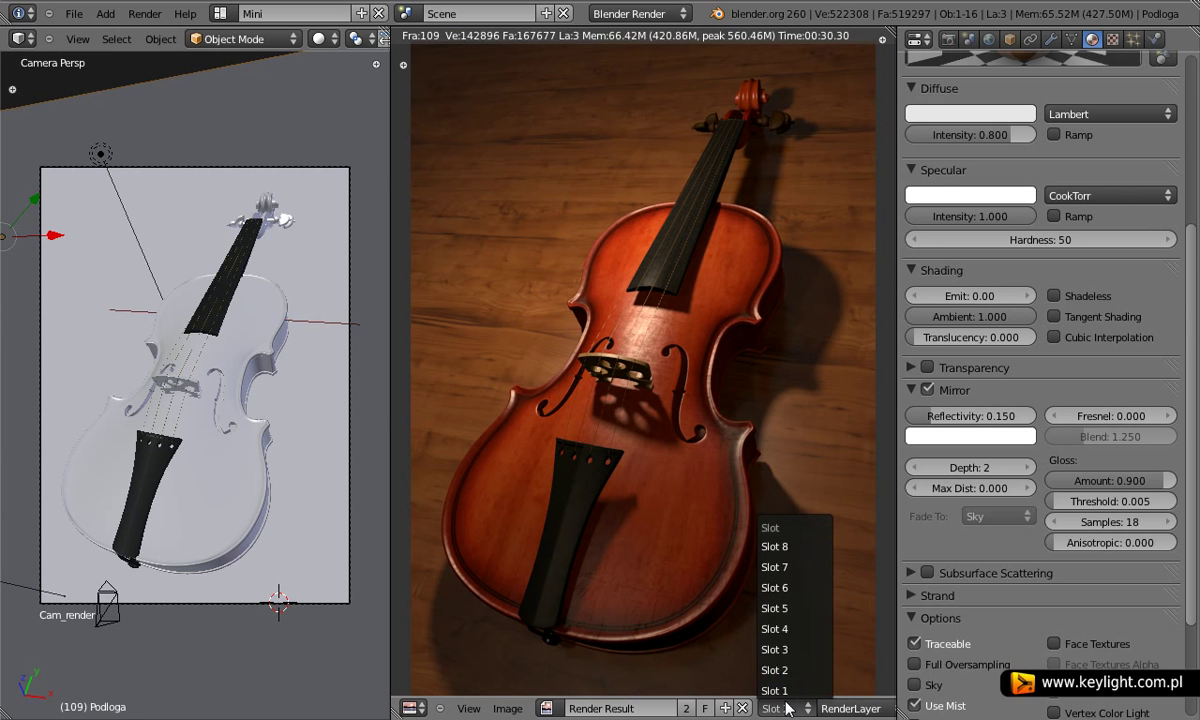
left_click(805, 652)
left_click(784, 708)
left_click(793, 672)
left_click(795, 708)
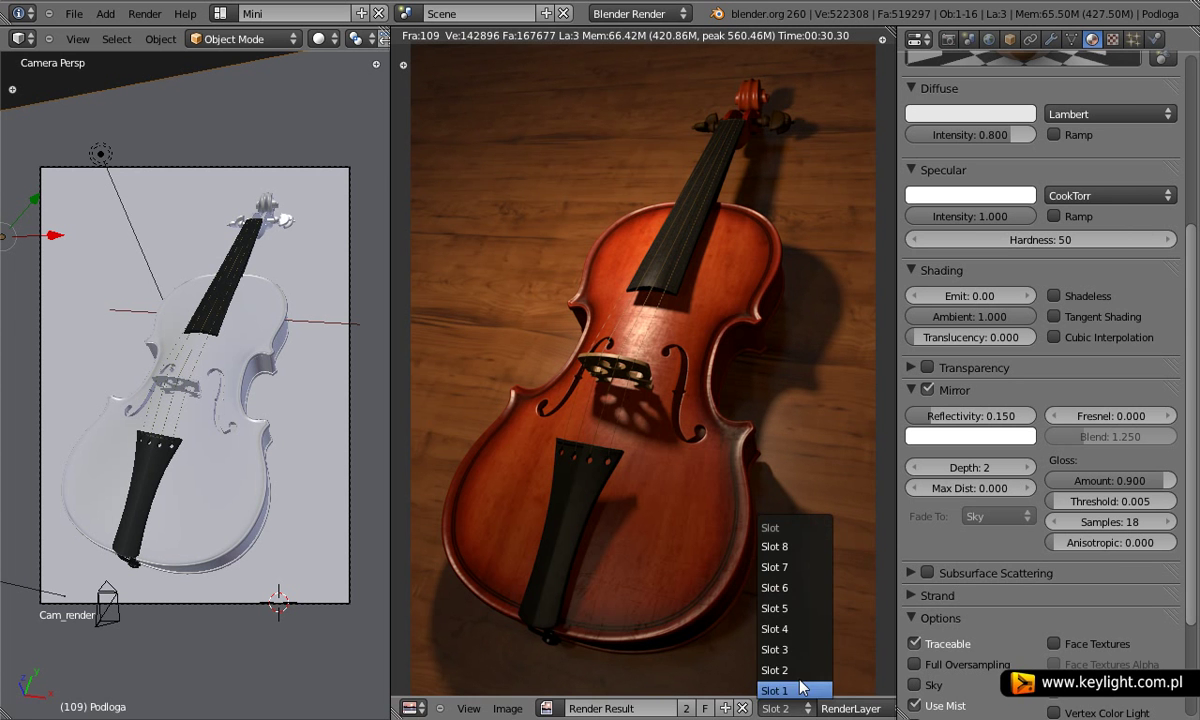
left_click(778, 649)
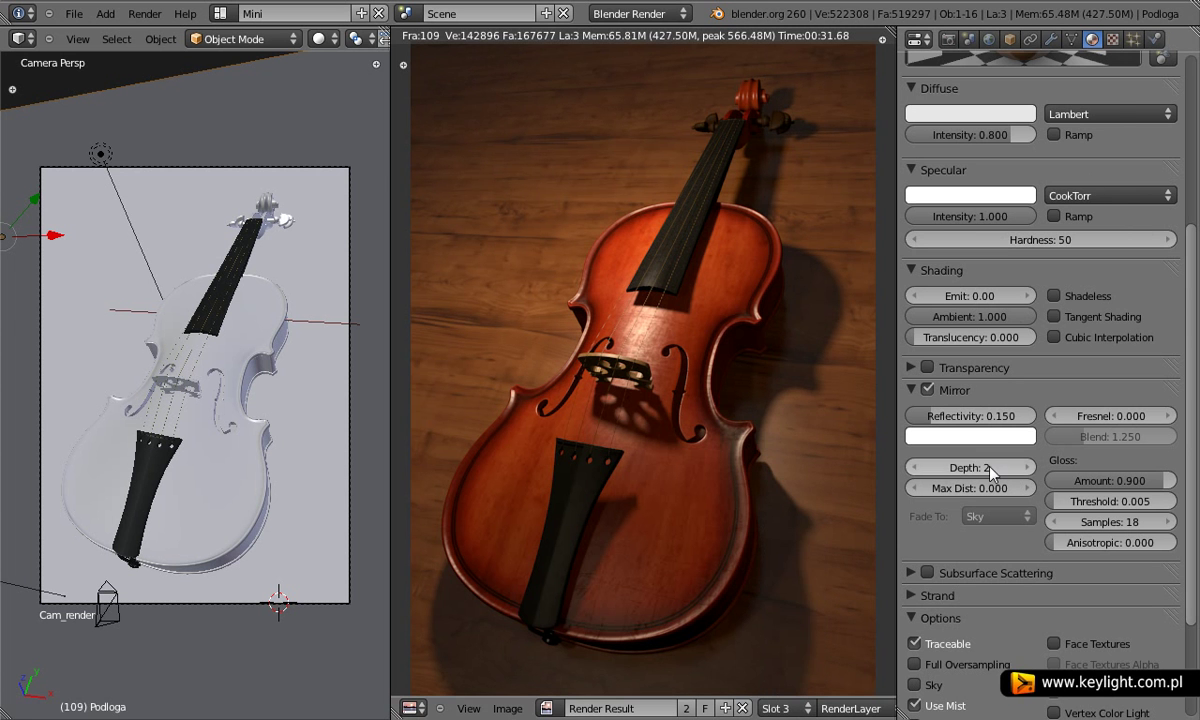
left_click(930, 415)
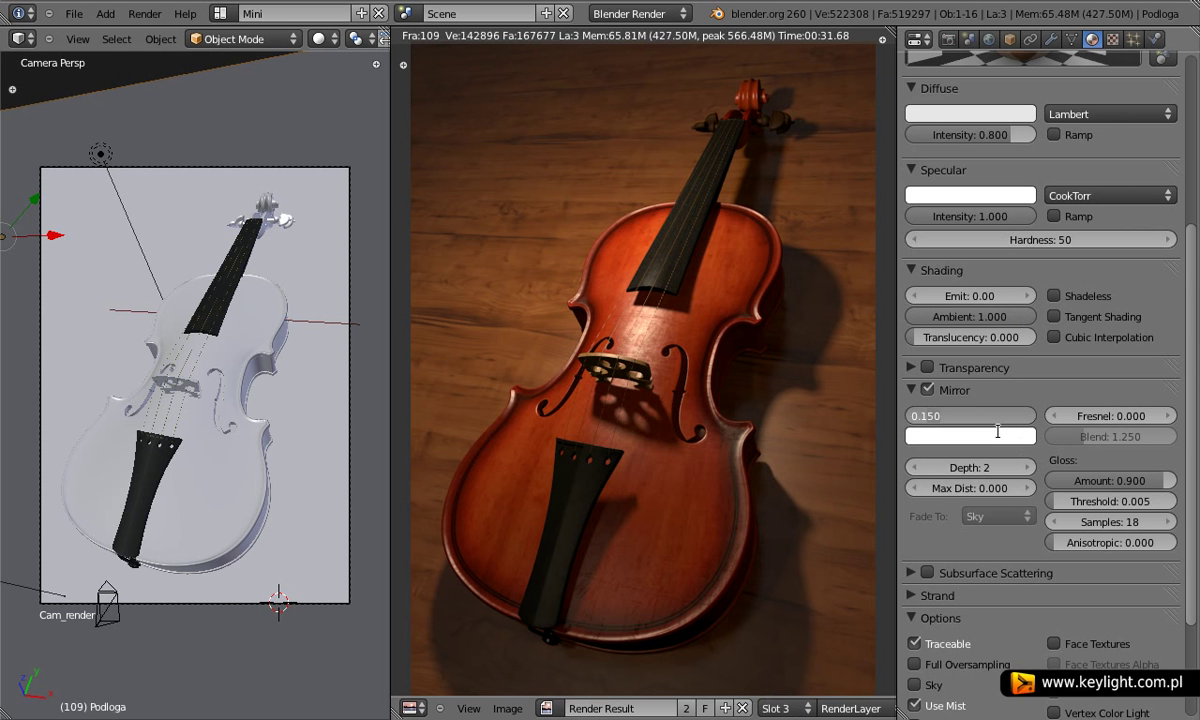
Set the floor's mirror reflectivity back to 0.100.
key("BackSpace")
key("BackSpace")
type("00")
key("Return")
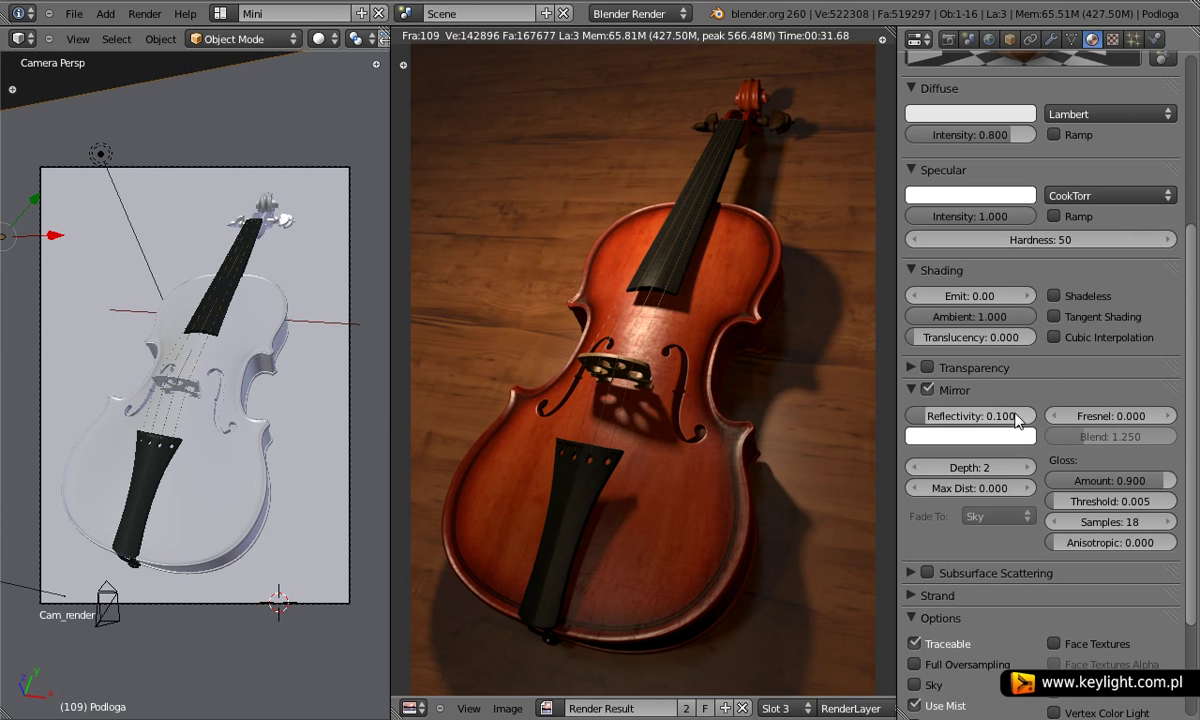
View the render at 1:1 zoom and save Skrzypce_rendering.blend over the existing copy.
scroll(662, 365, "up", 3)
scroll(709, 384, "down", 3)
scroll(709, 384, "down", 1)
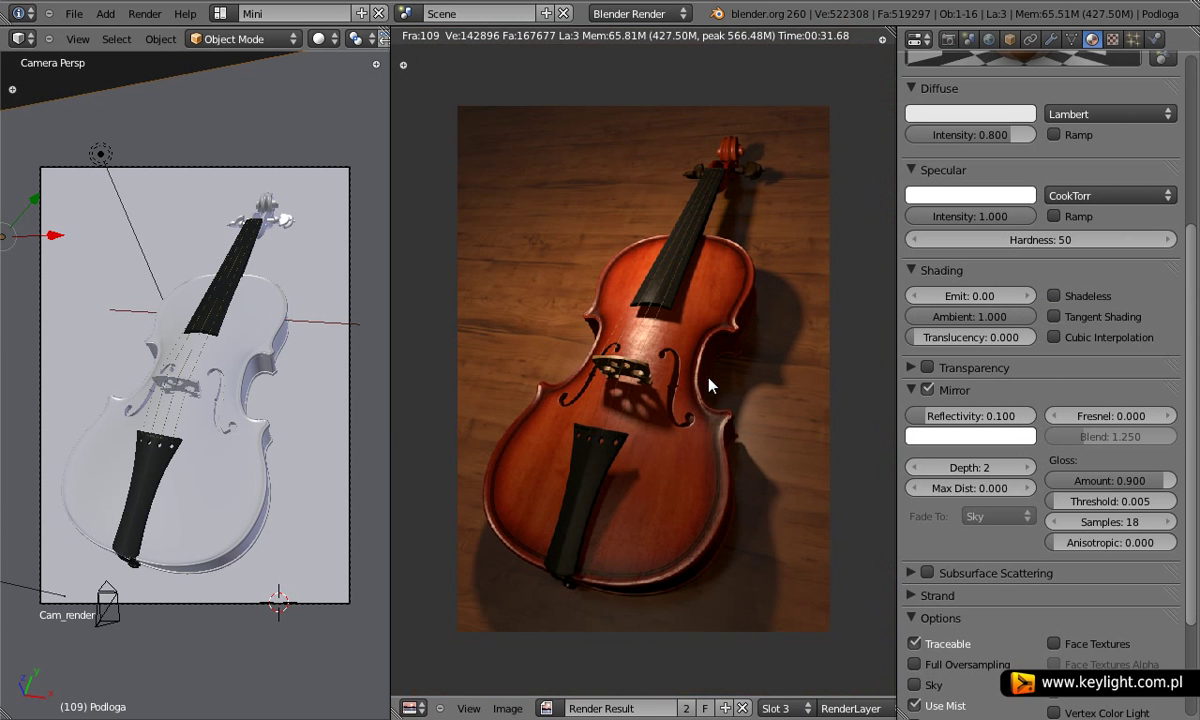
scroll(709, 384, "up", 1)
left_click(468, 709)
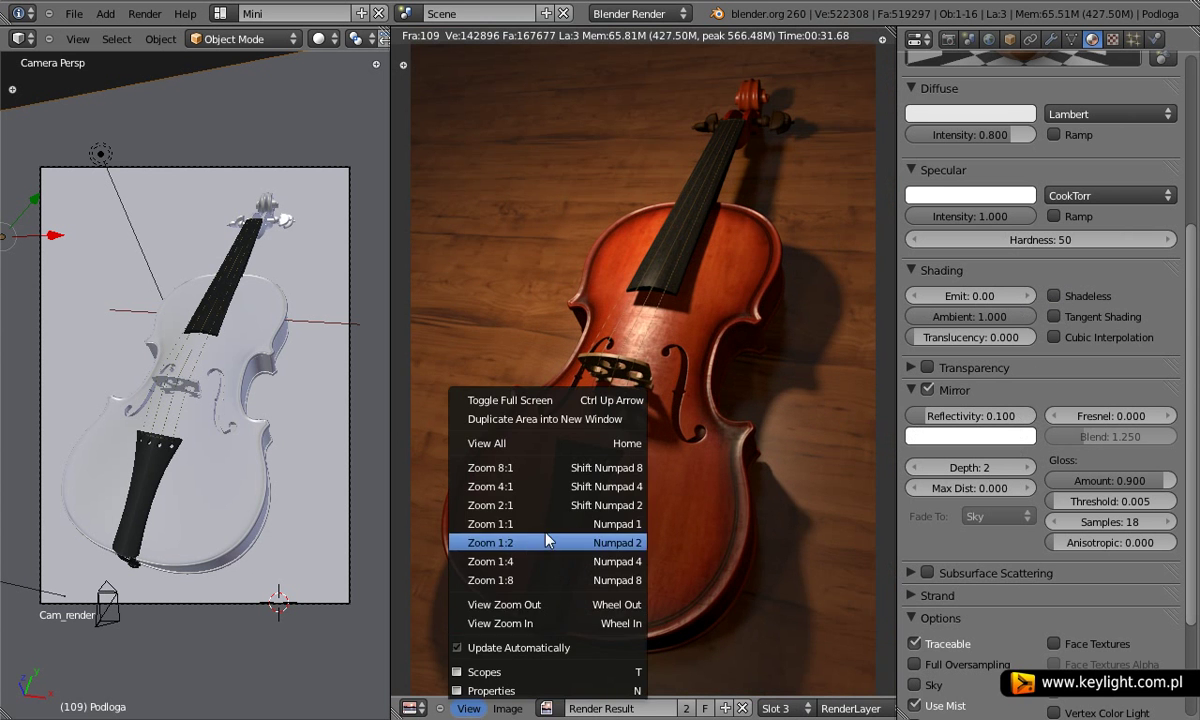
left_click(549, 538)
key("ctrl+s")
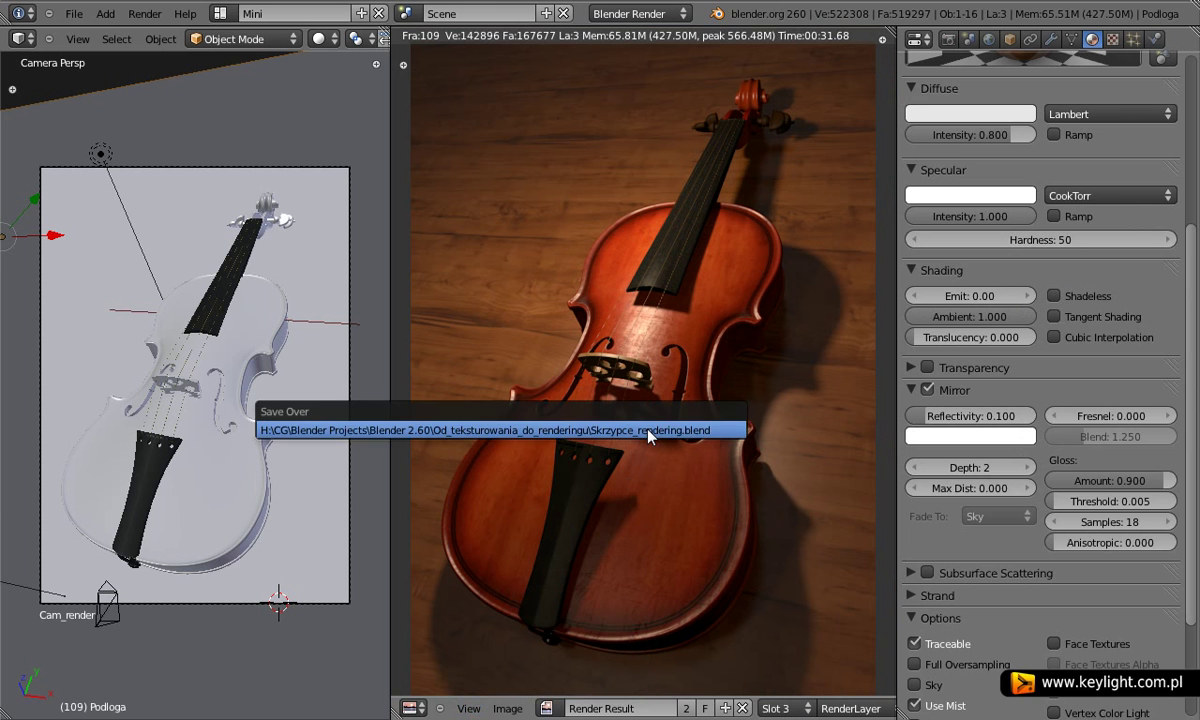